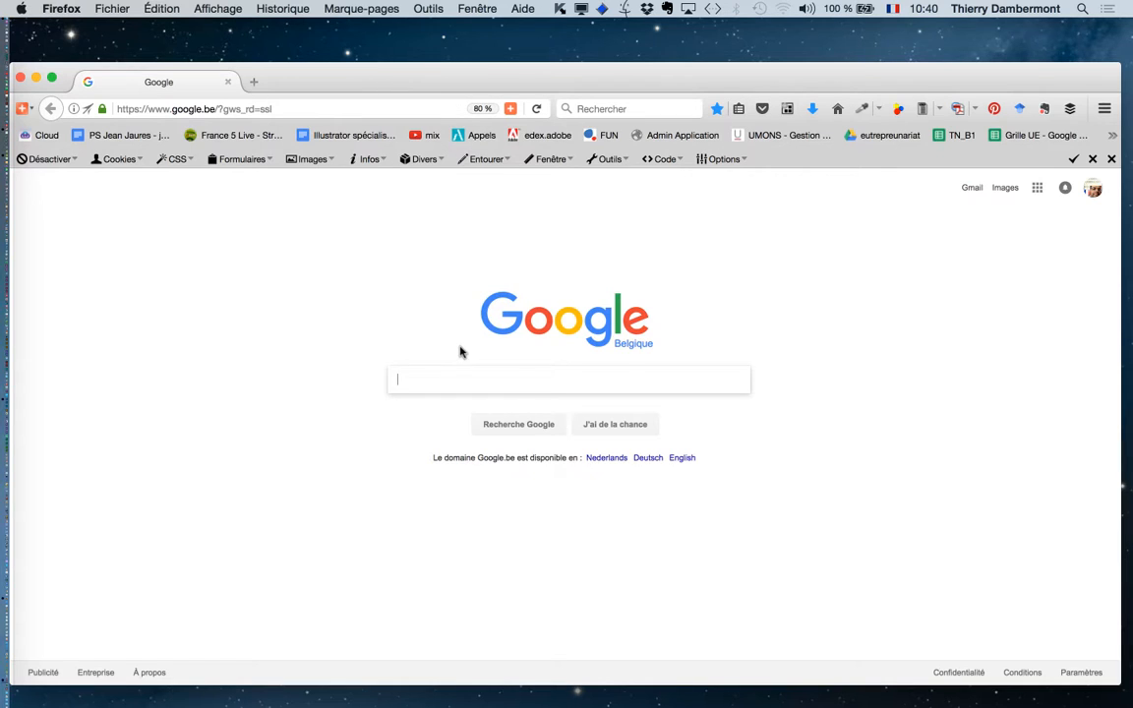
- Search Google for garden "public domain" and show the image results
type("garden \"pu")
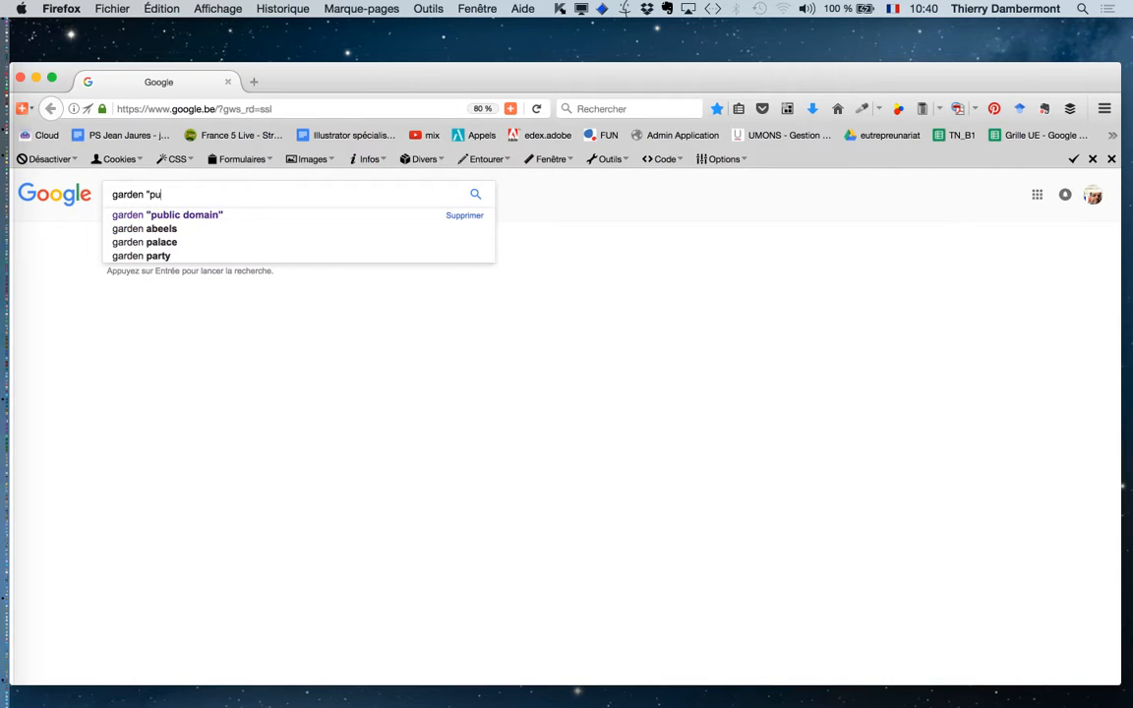
type("blic domain\"")
key("Return")
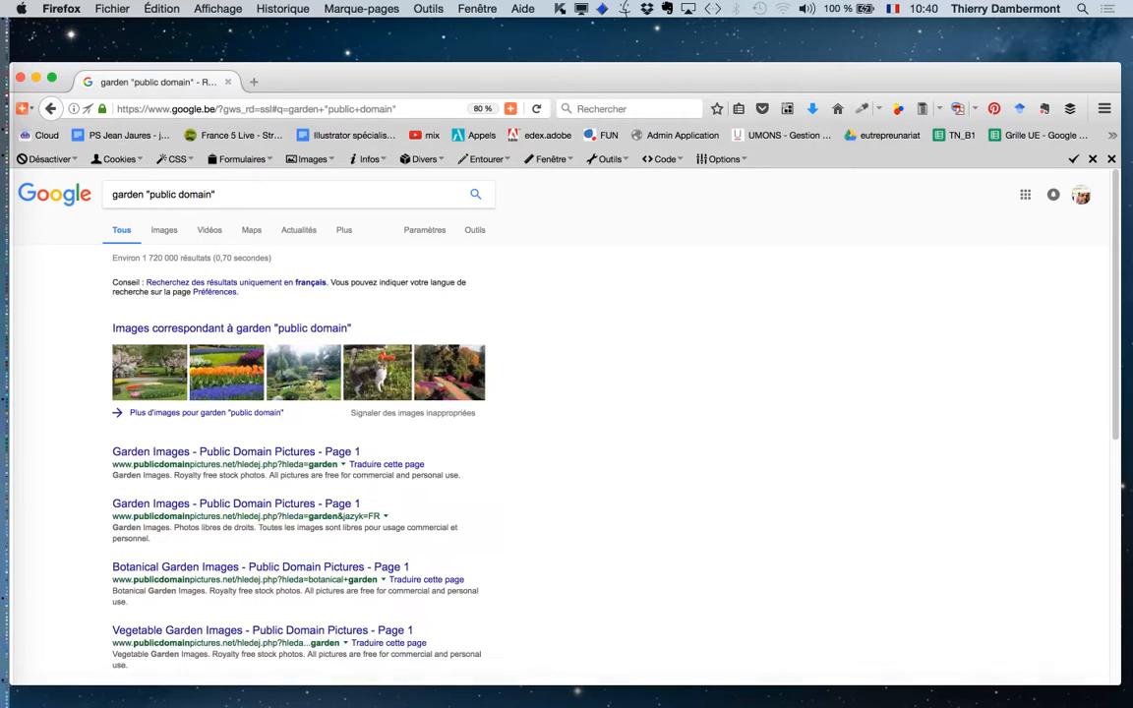
left_click(167, 235)
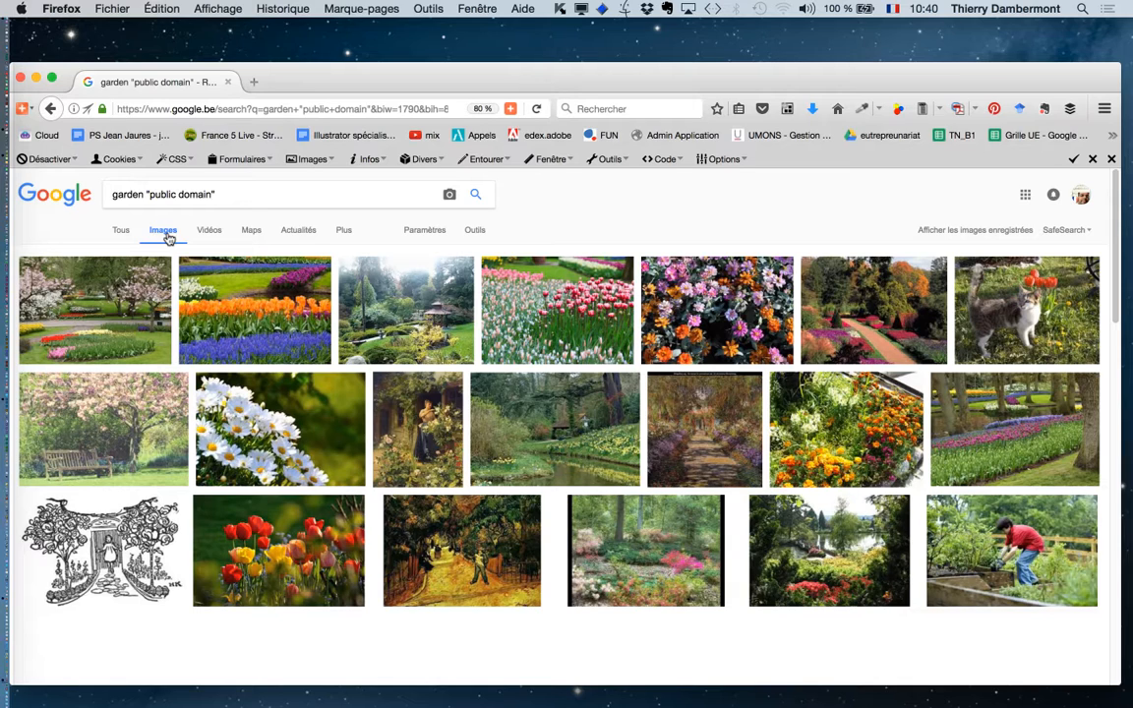
- Open Google in a new tab and search its images for "moirés"
left_click(253, 81)
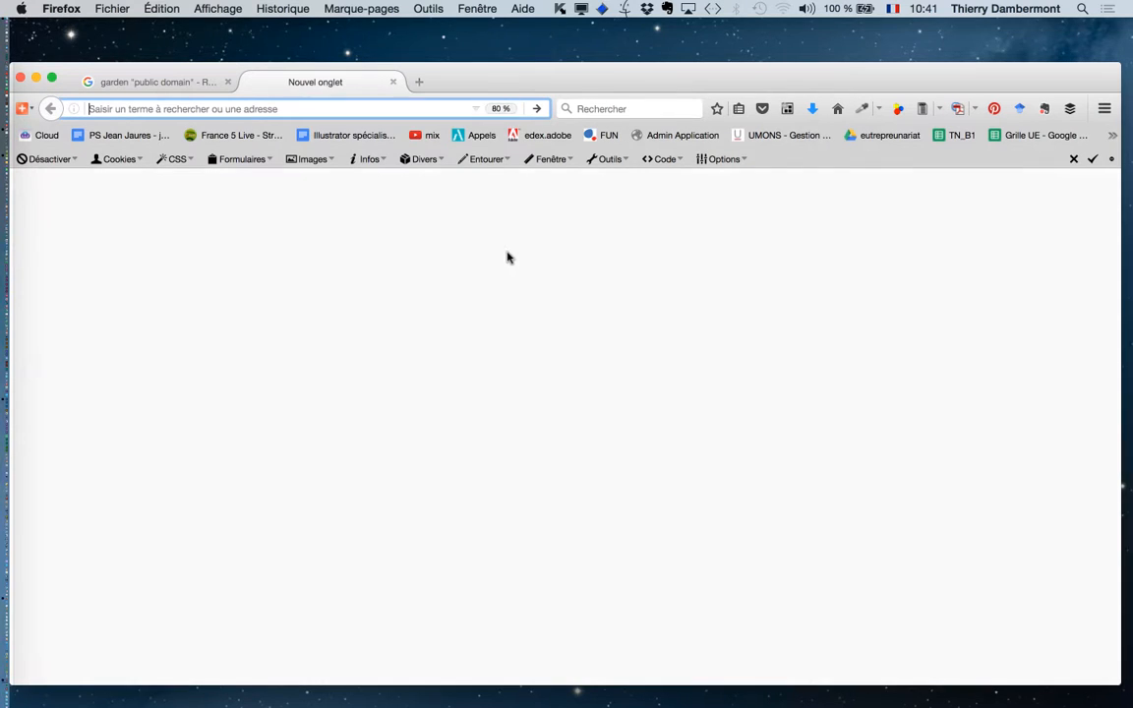
left_click(142, 295)
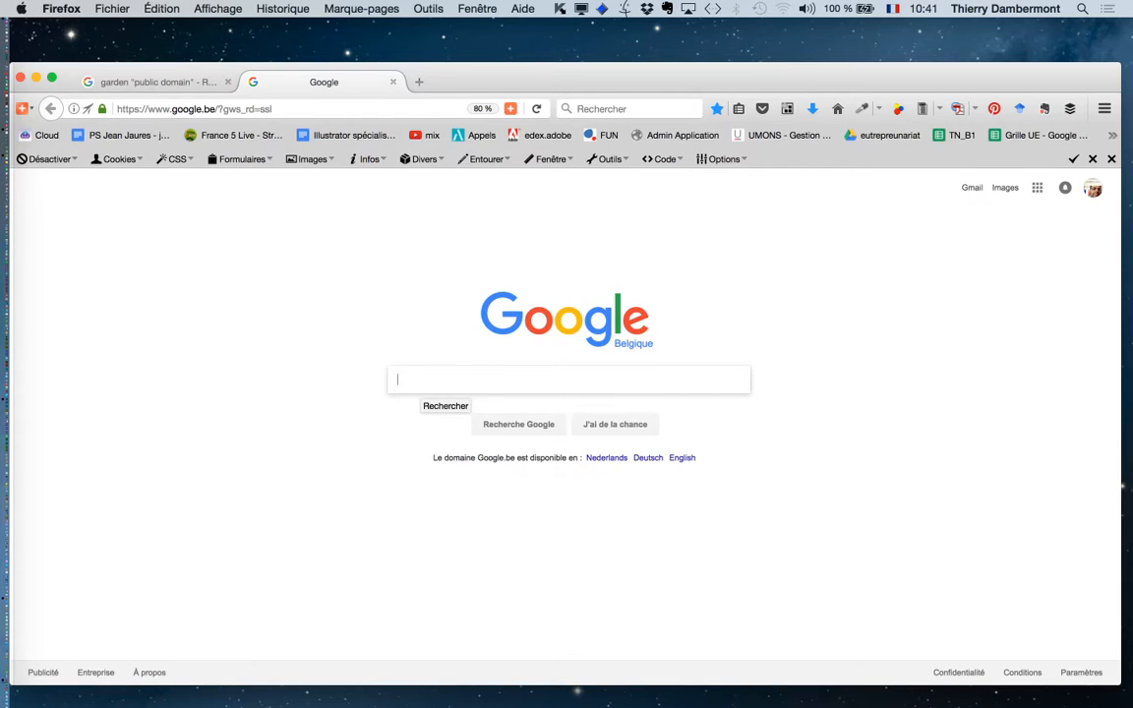
type("moirés")
key("Return")
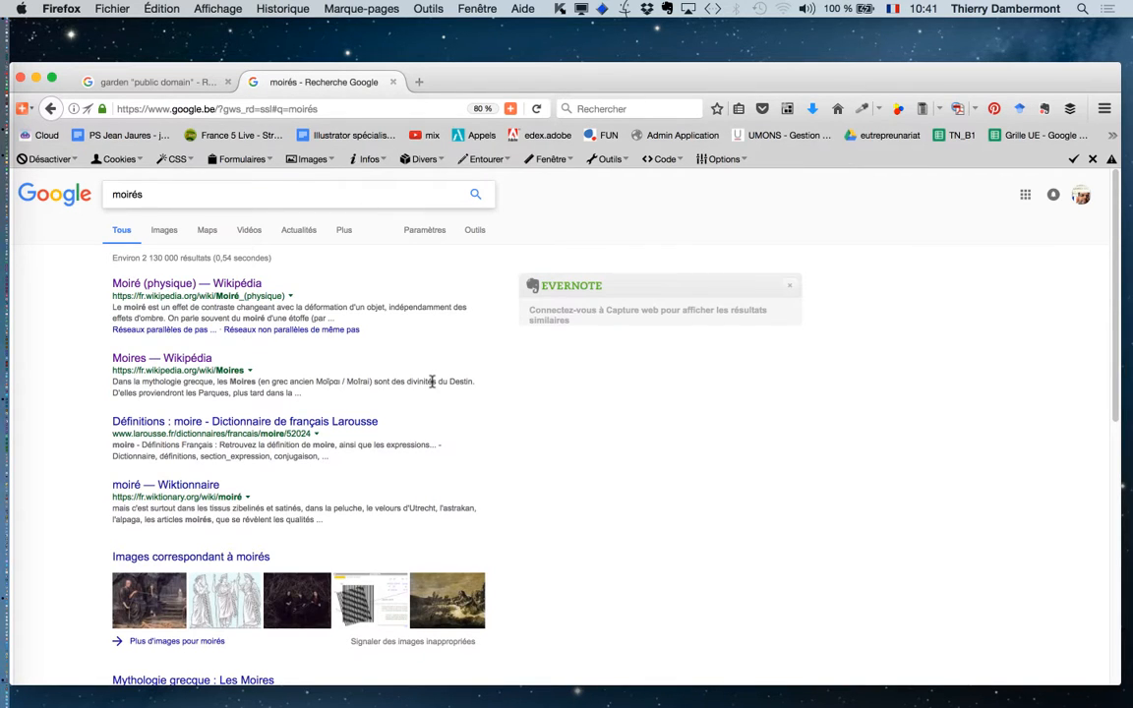
left_click(165, 232)
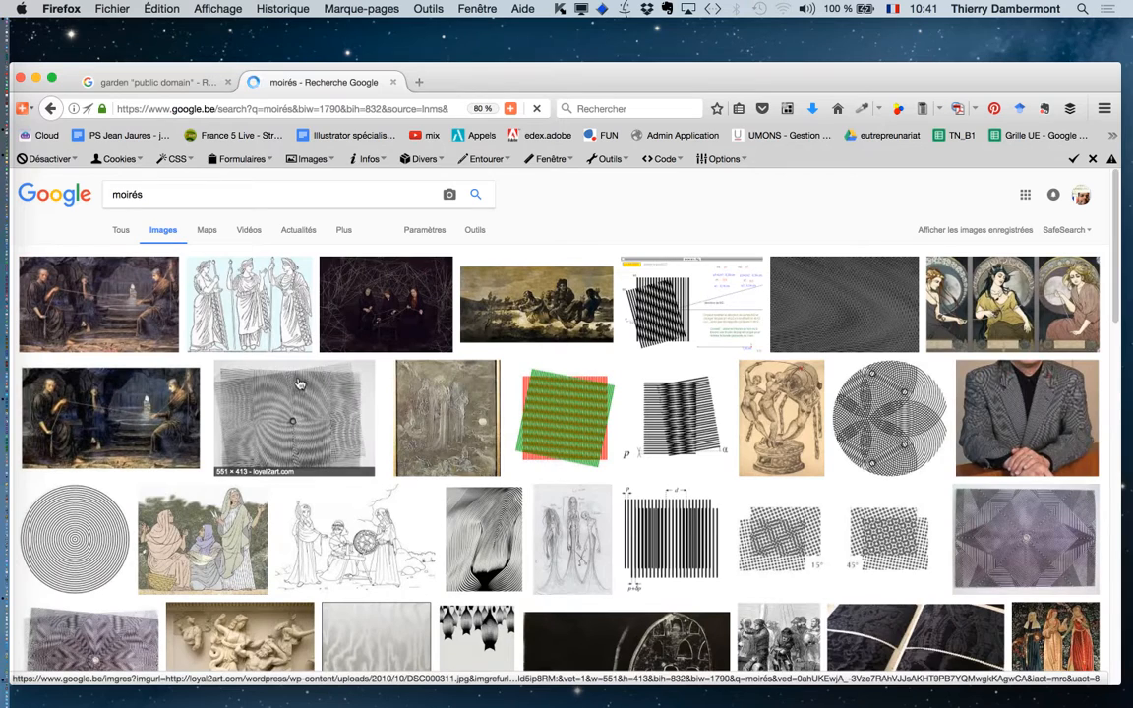
- Open four moiré pattern results in separate tabs: the loyal2art grid, the red-green square, the Cabri screenshot and the 15°/45° dot screens
left_click(304, 388, "super")
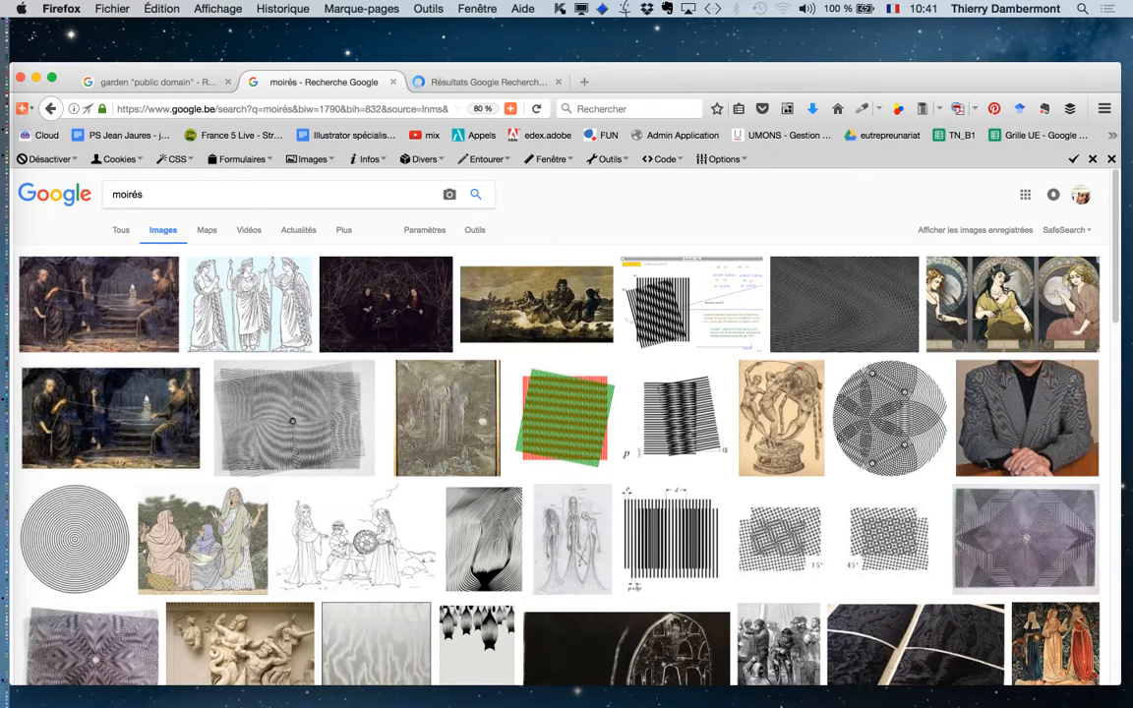
left_click(593, 418, "super")
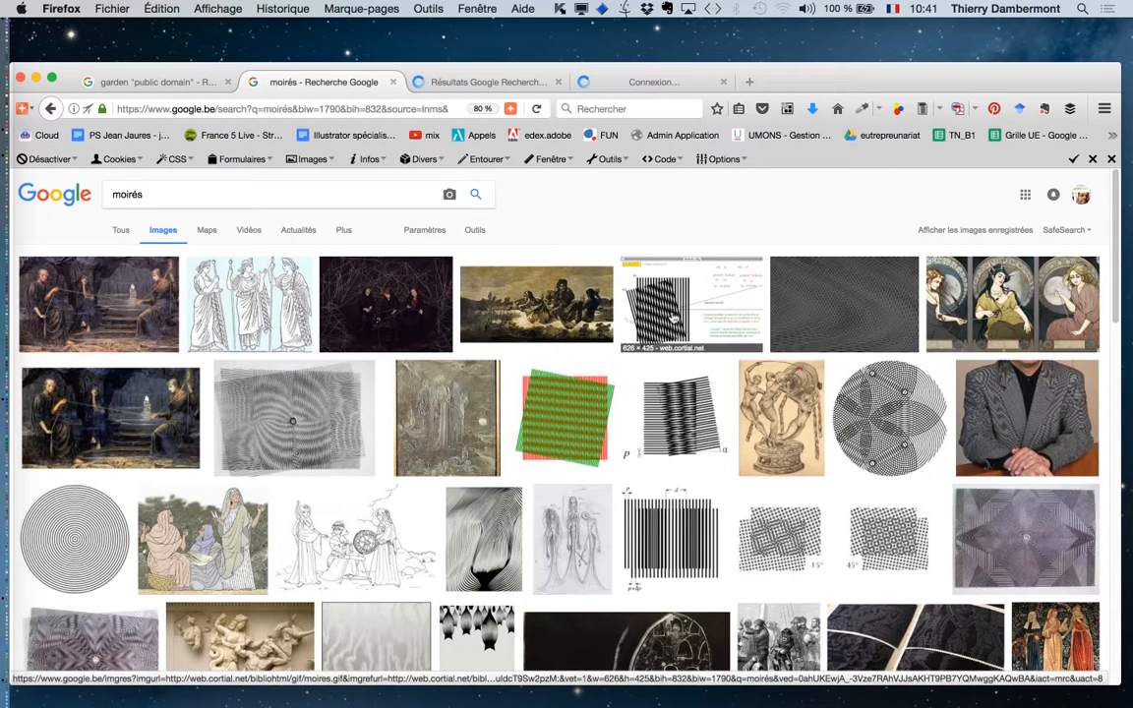
left_click(673, 317, "super")
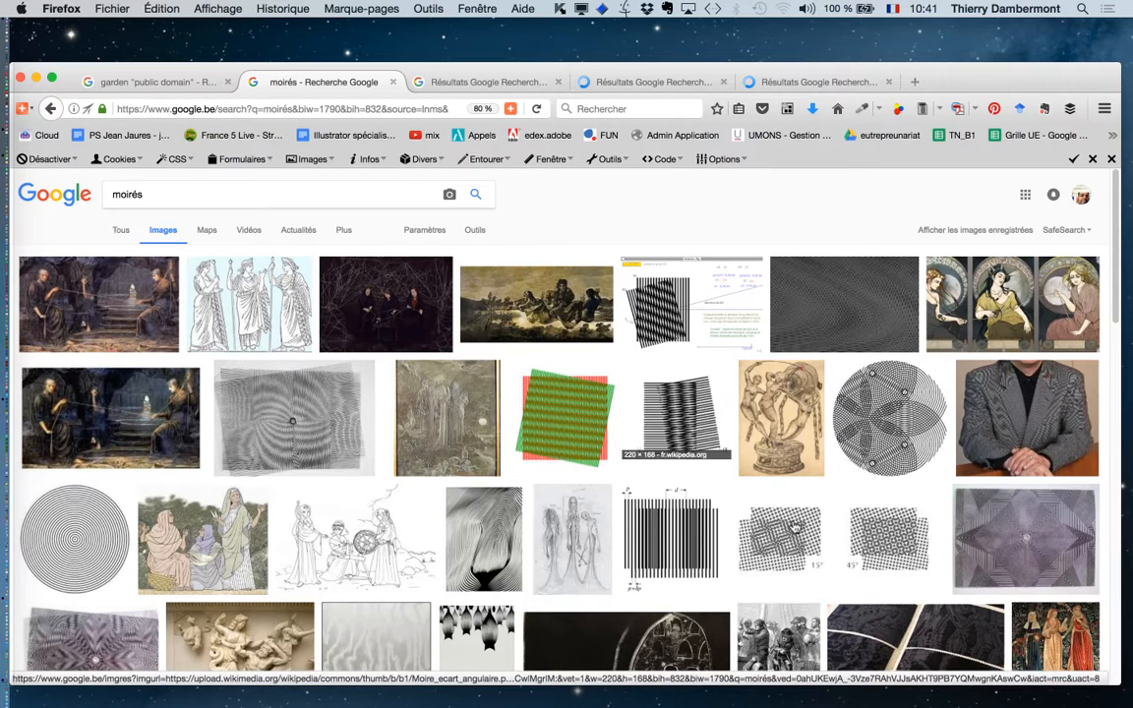
left_click(795, 527, "super")
- Open the original image file for each of the four moiré results, using a separate tab for each
left_click(460, 84)
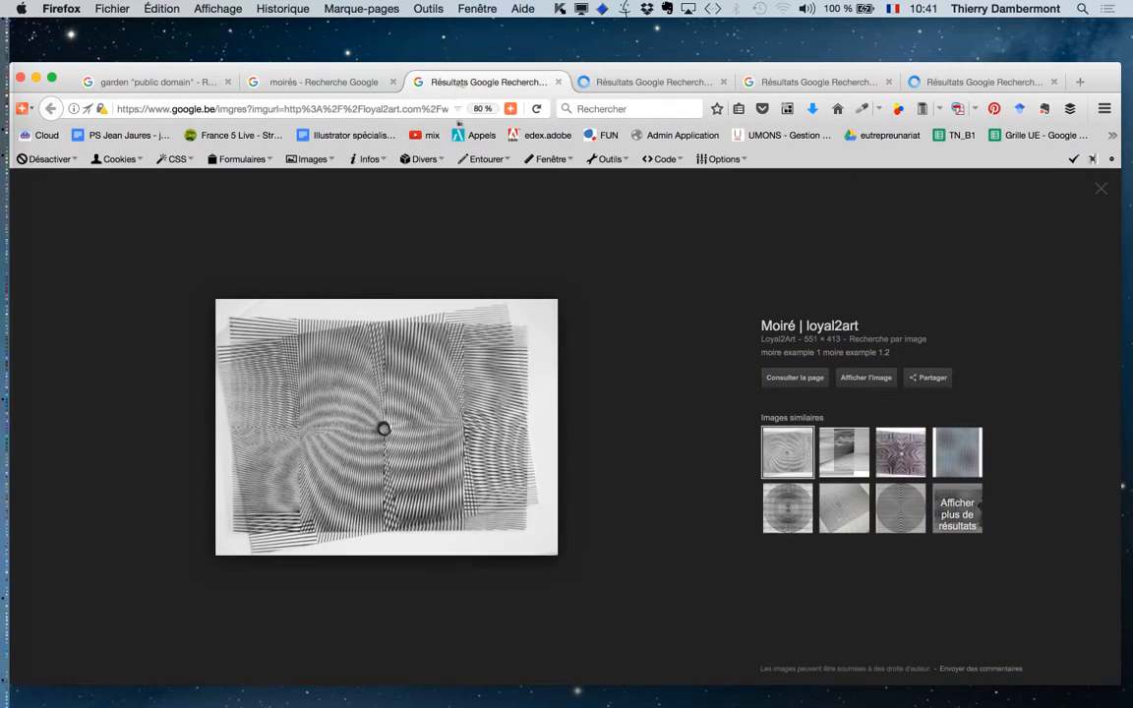
left_click(866, 377)
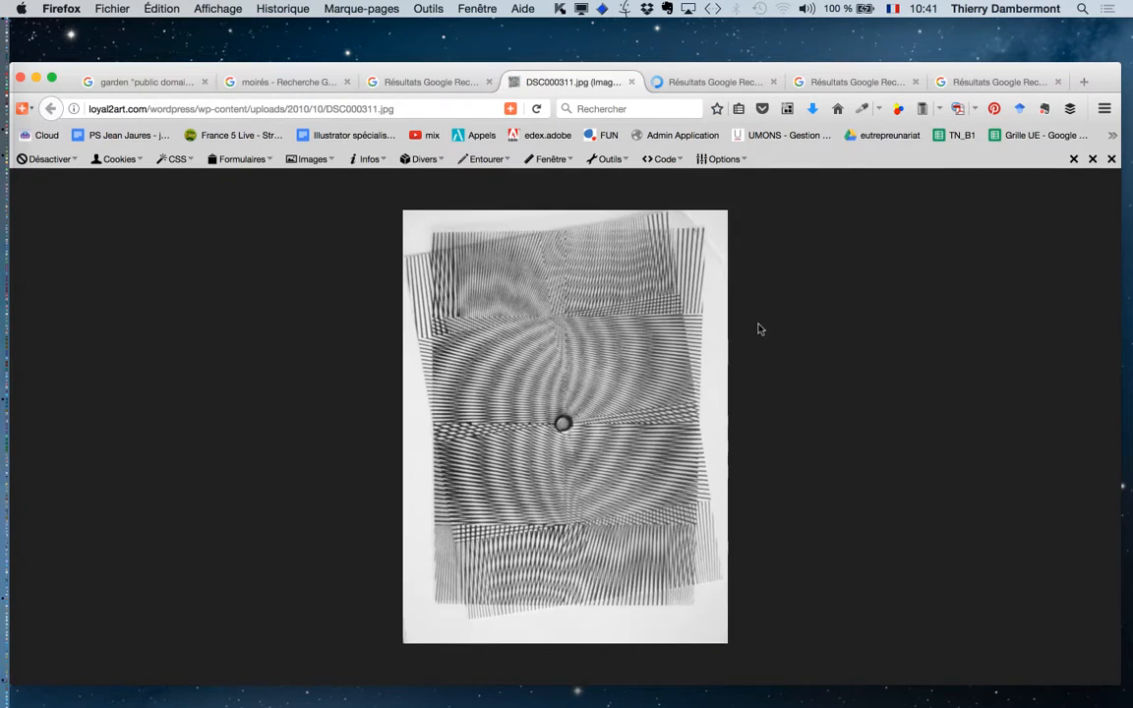
key("ctrl+Tab")
left_click(869, 379)
key("ctrl+Tab")
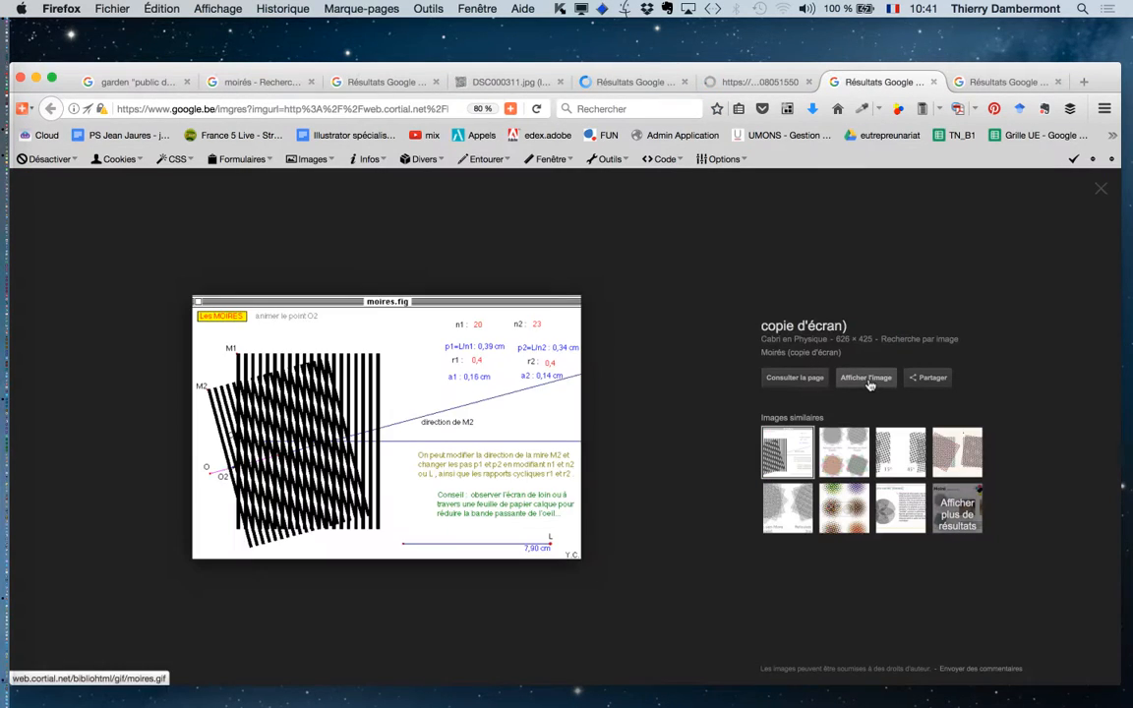
left_click(869, 382)
key("ctrl+Tab")
left_click(874, 383)
key("ctrl+Tab")
- View the original loyal2art moiré image and compare it with its Google preview
left_click(571, 85)
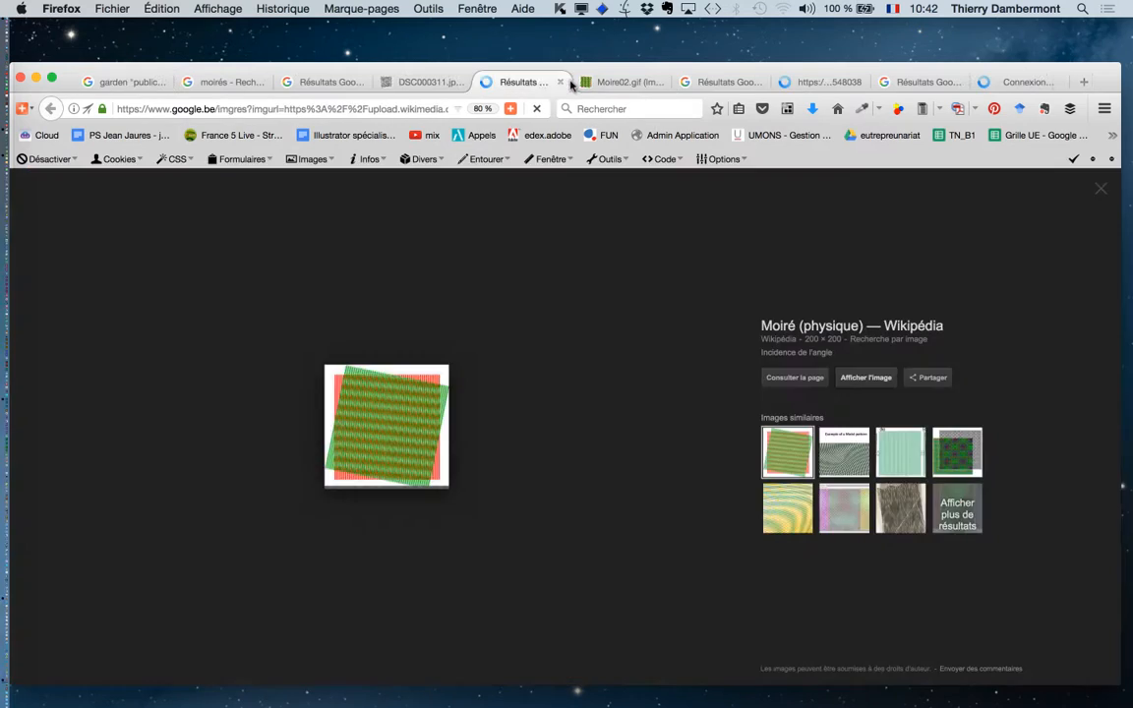
left_click(379, 79)
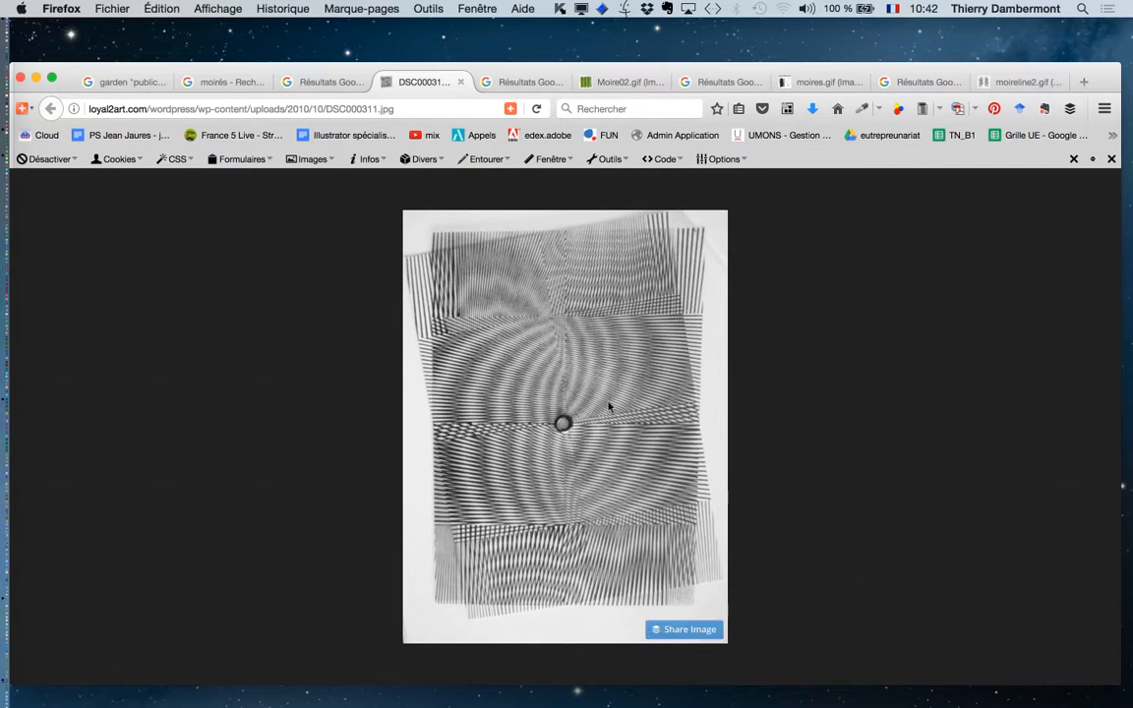
left_click(324, 81)
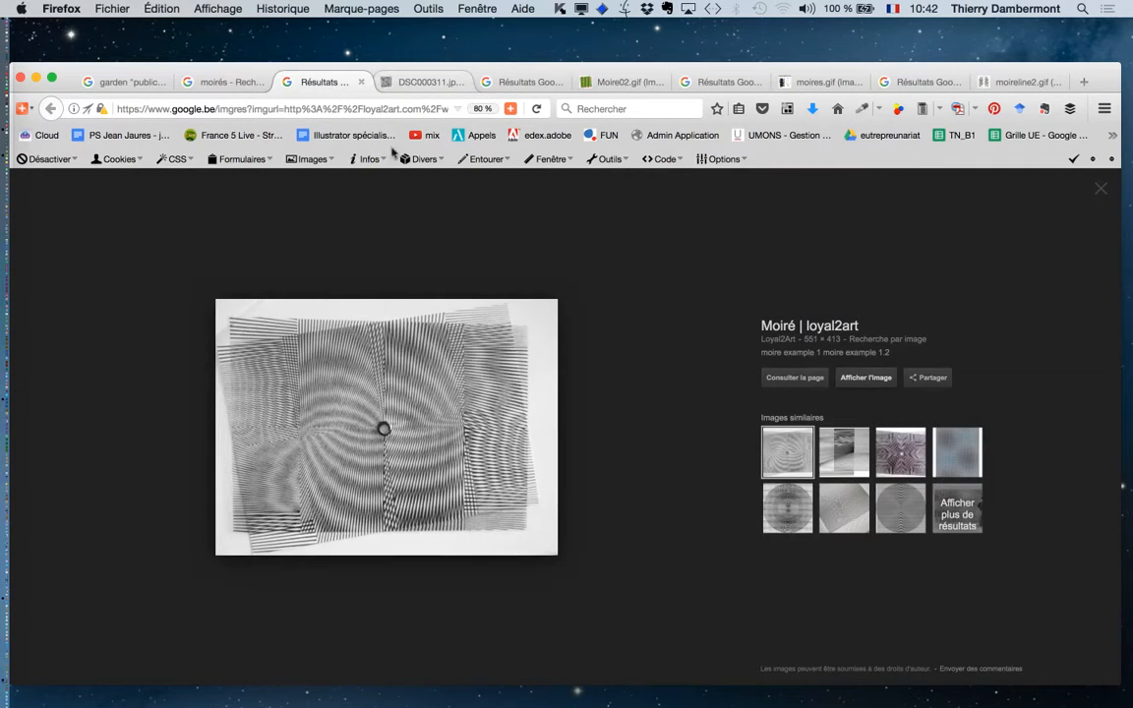
- Open the original red-green Moire02.gif from the Wikipédia result and enlarge it to 240 %
left_click(518, 81)
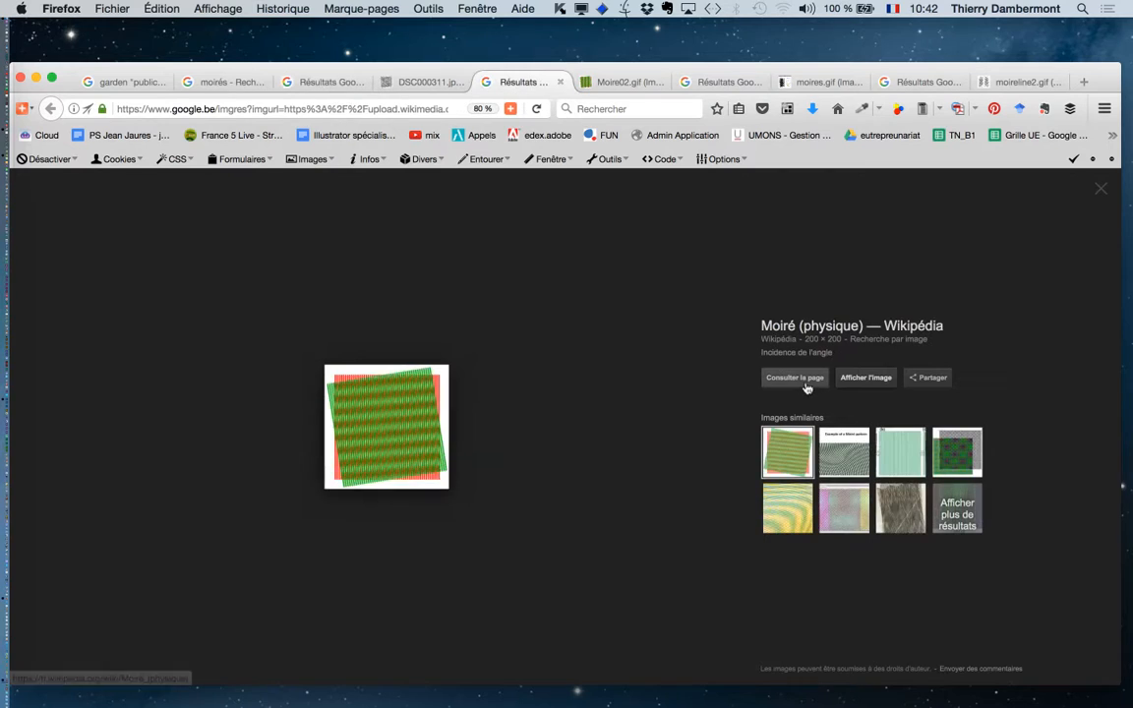
left_click(866, 379)
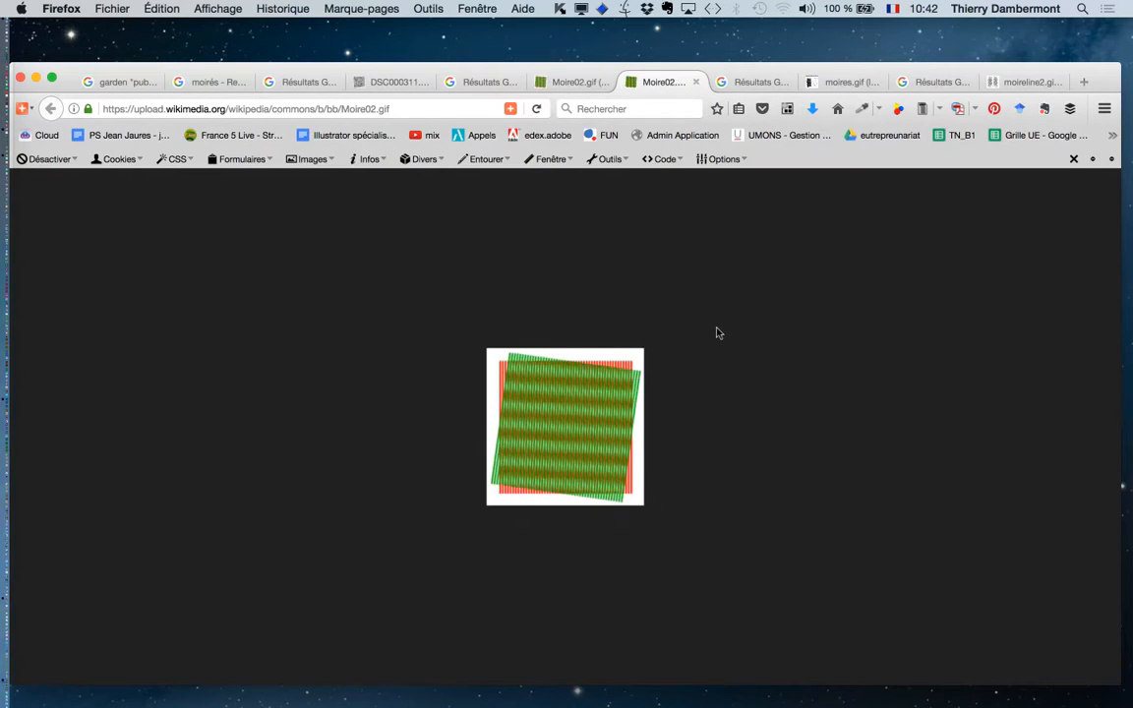
key("super+plus")
key("super+plus")
key("super+plus")
key("super+plus")
key("super+plus")
key("super+plus")
key("super+plus")
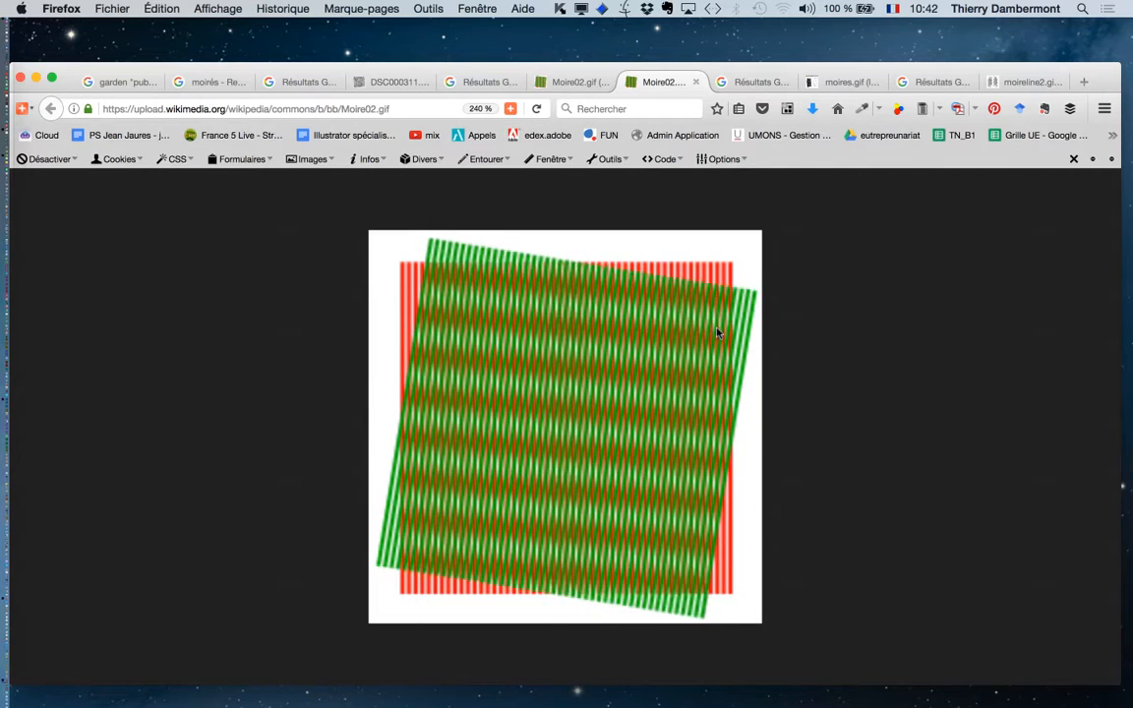
- Review the Cabri, Descreen, Wikipédia and loyal2art moiré images, and return to the garden "public domain" image results
left_click(759, 83)
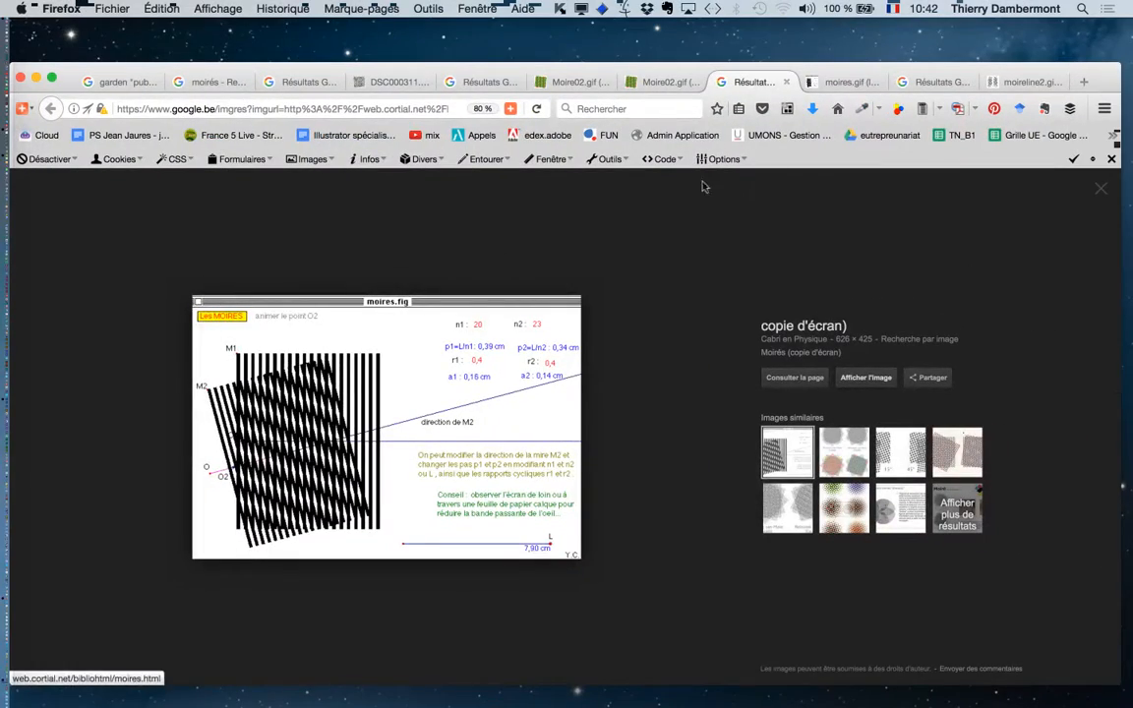
left_click(849, 83)
left_click(950, 88)
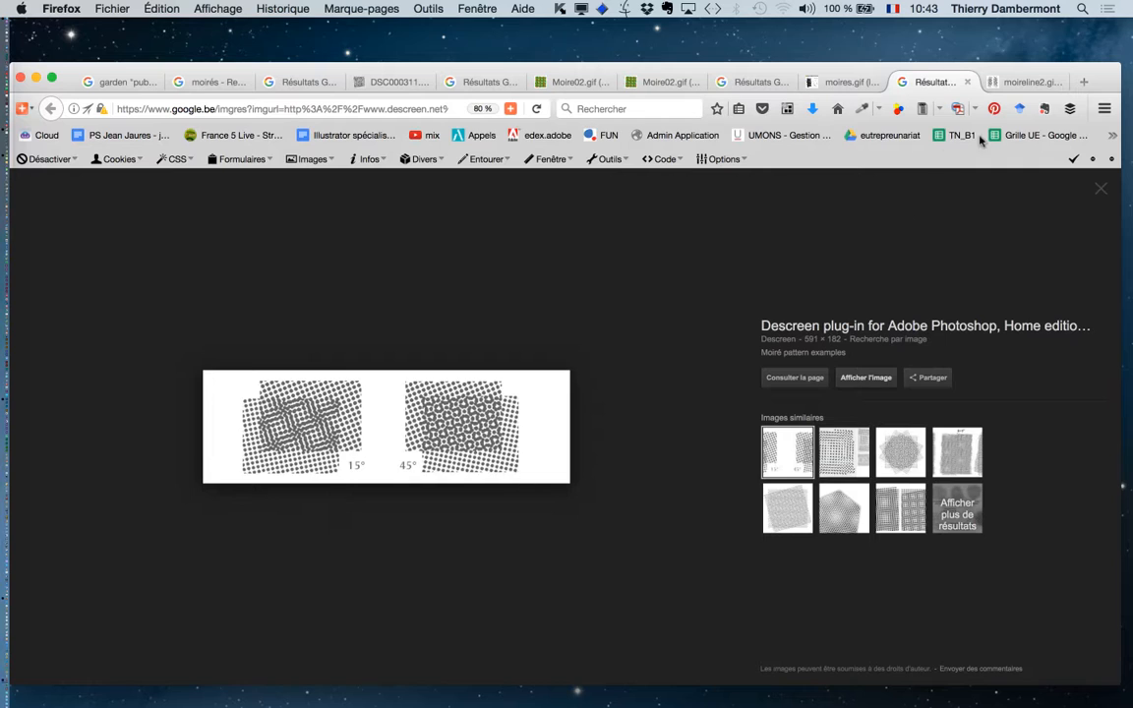
left_click(1030, 84)
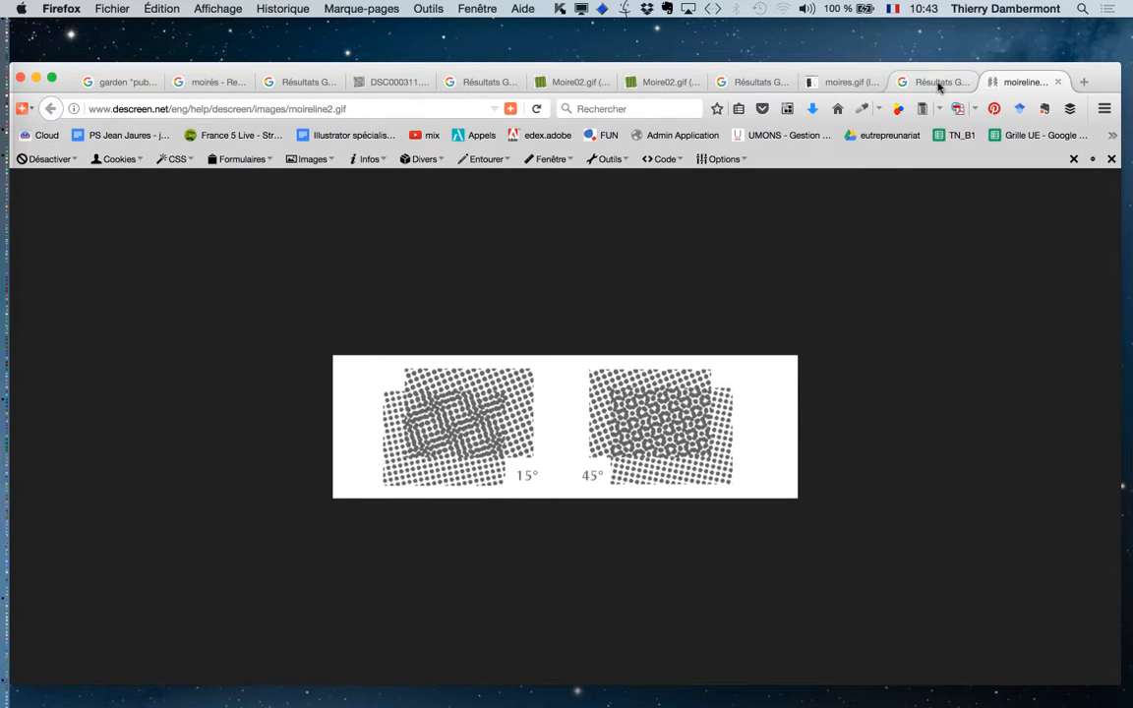
left_click(939, 83)
left_click(570, 82)
left_click(482, 82)
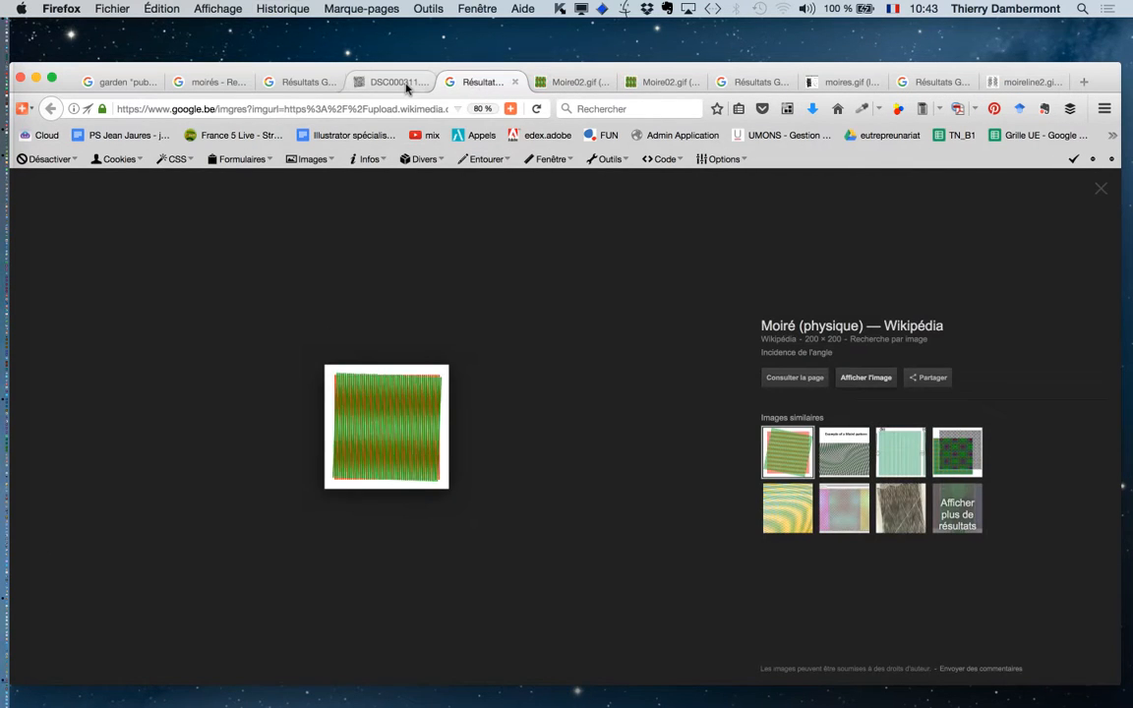
left_click(406, 87)
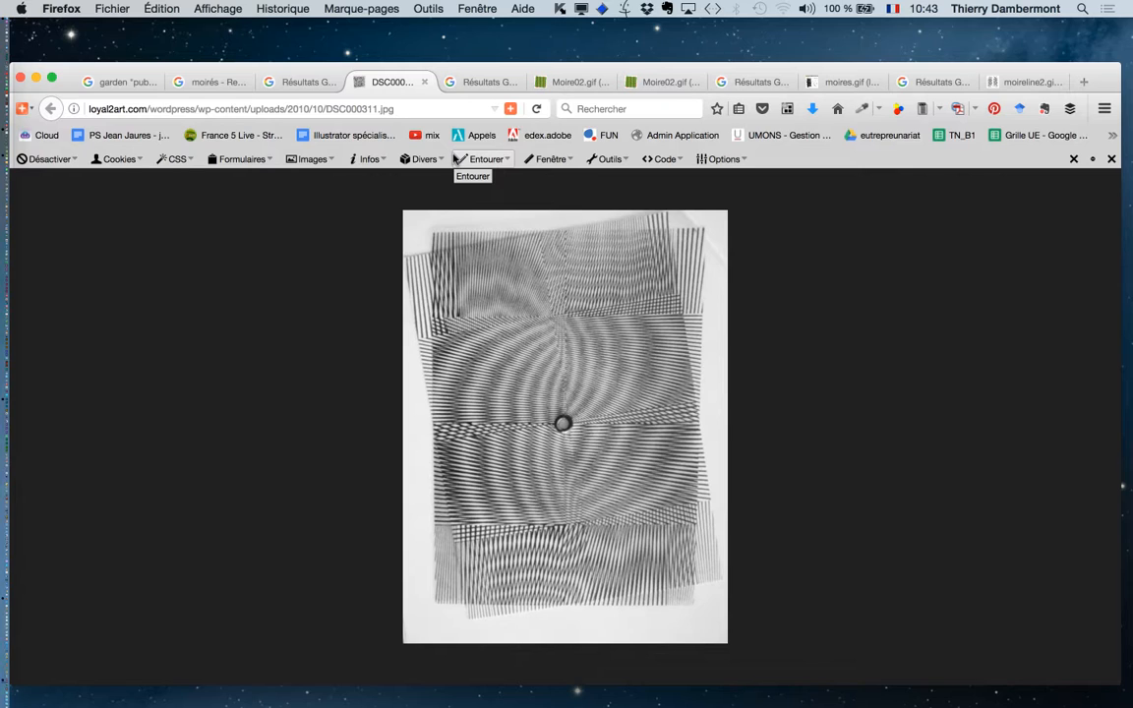
left_click(300, 81)
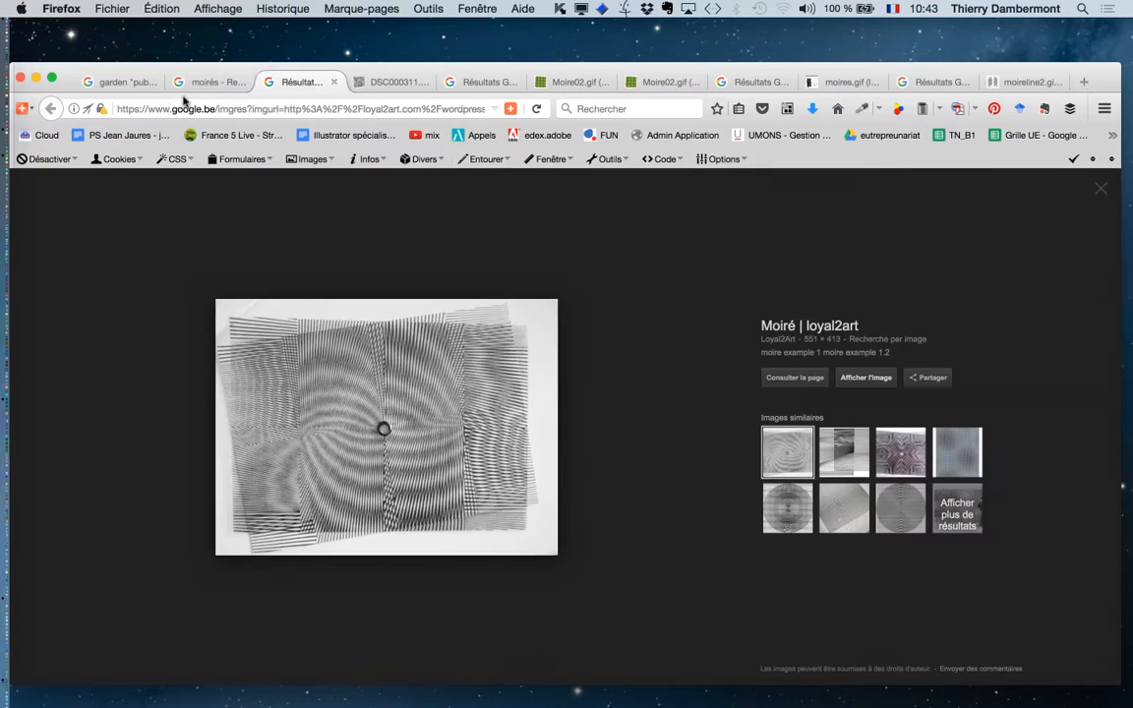
left_click(211, 81)
left_click(128, 83)
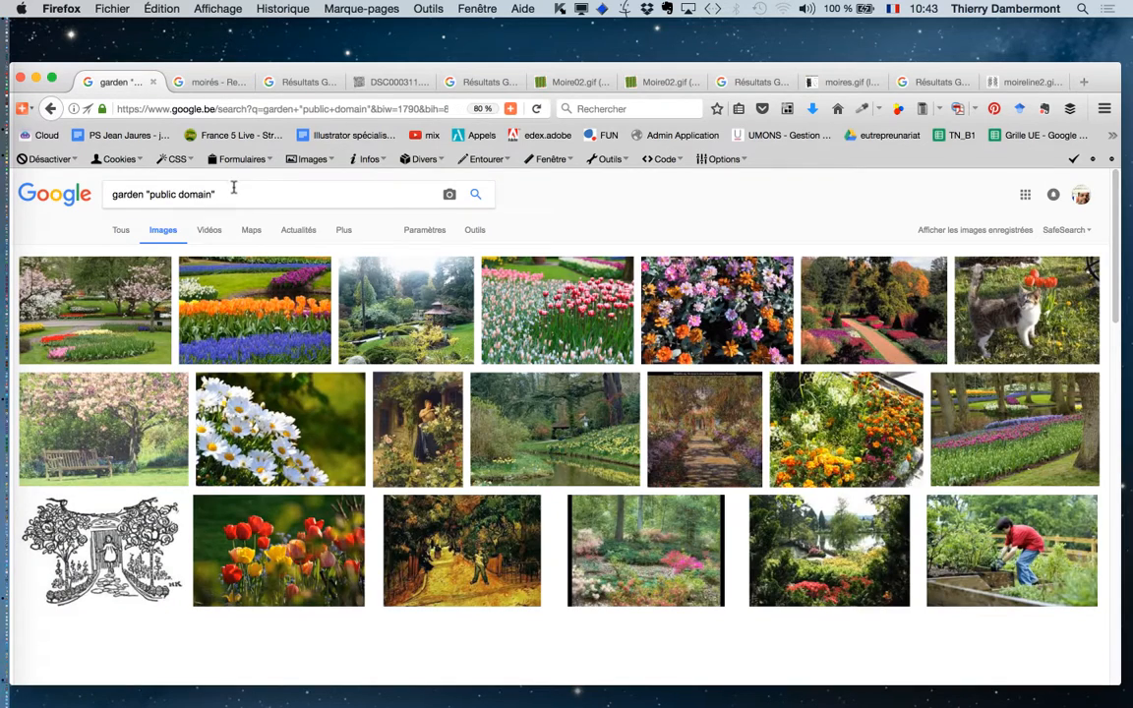
- Replace the moirés image search with a search for "passe-bas filtre"
left_click(210, 84)
left_click(204, 194)
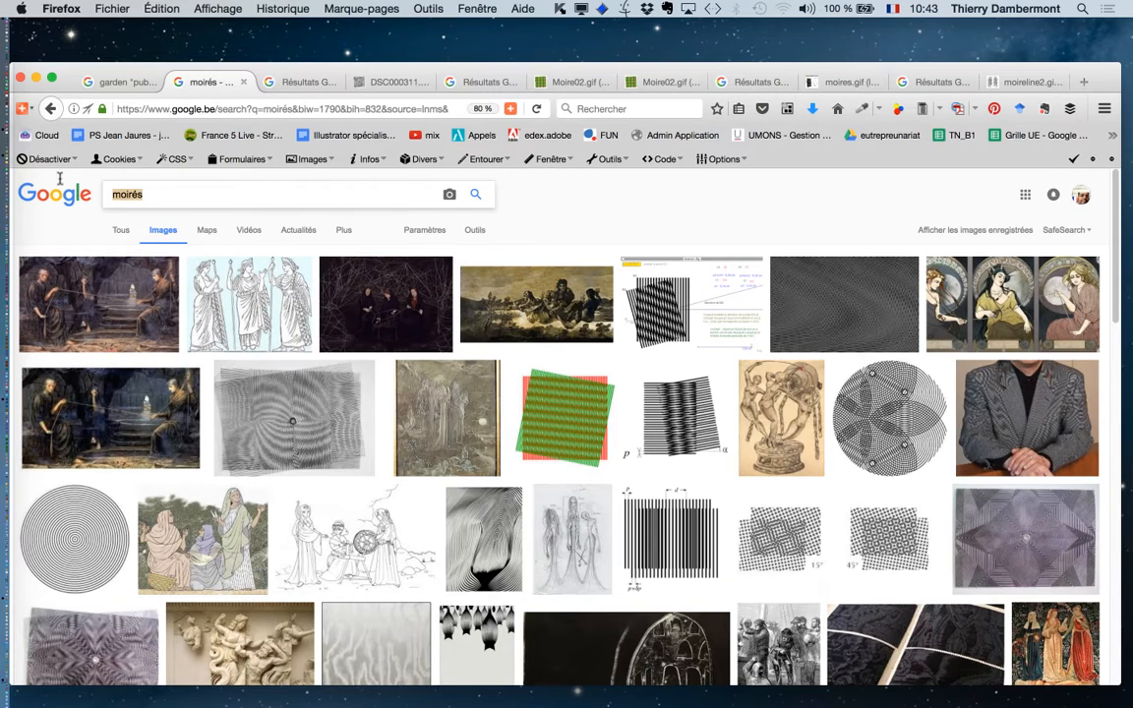
type("passe-bas filtre")
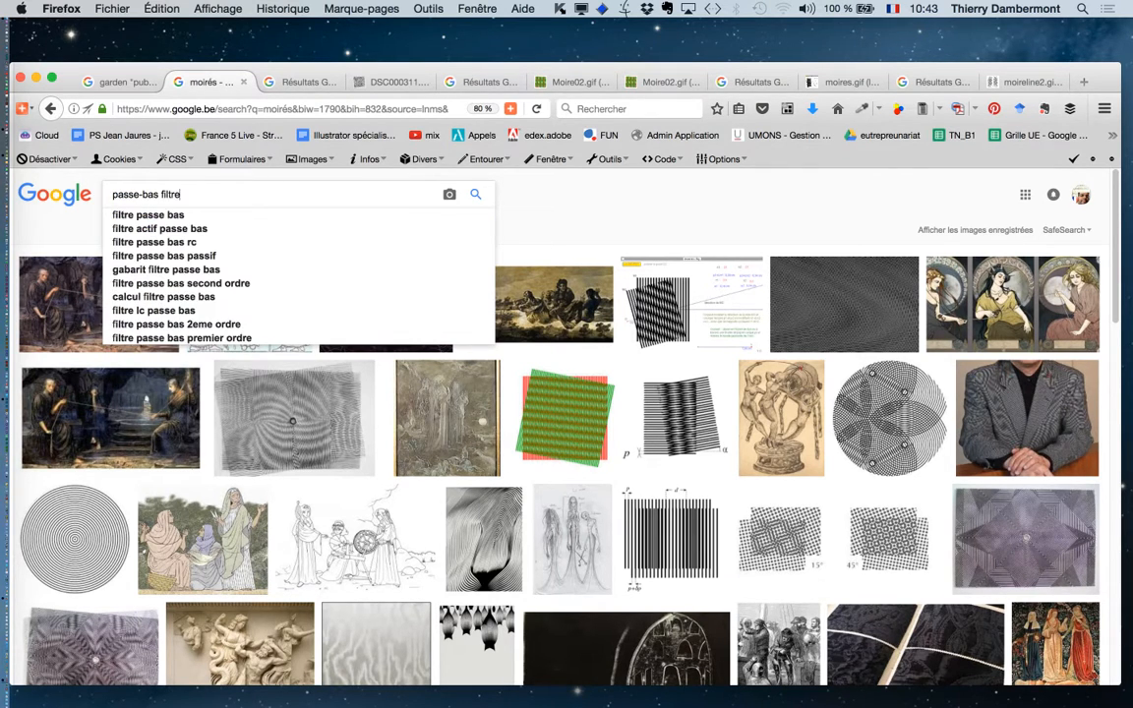
key("Return")
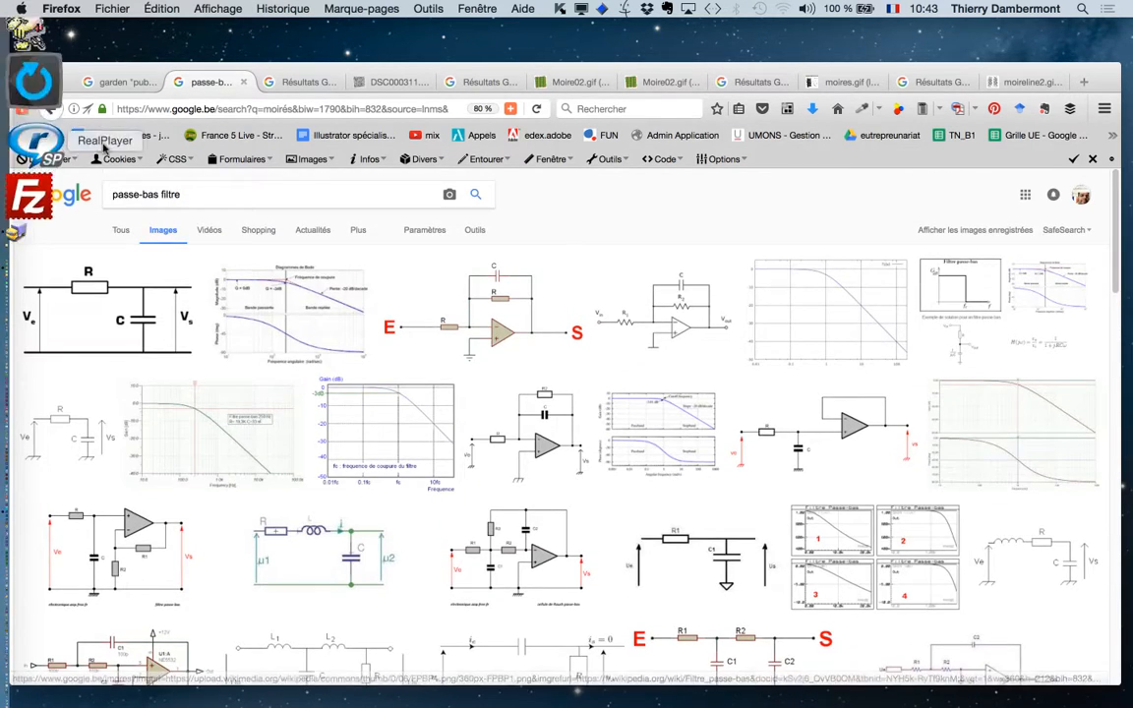
- Search the images for "antialiasing filter photo" in the same tab, correcting the spelling of the query
triple_click(150, 173)
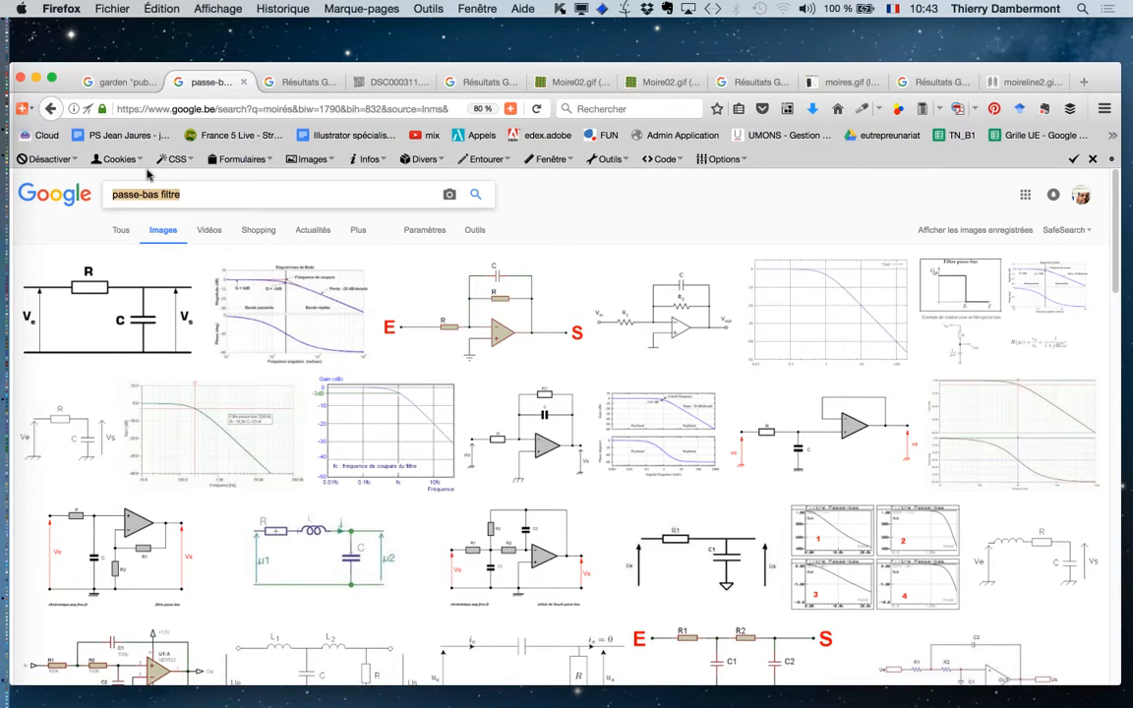
type("antialisain")
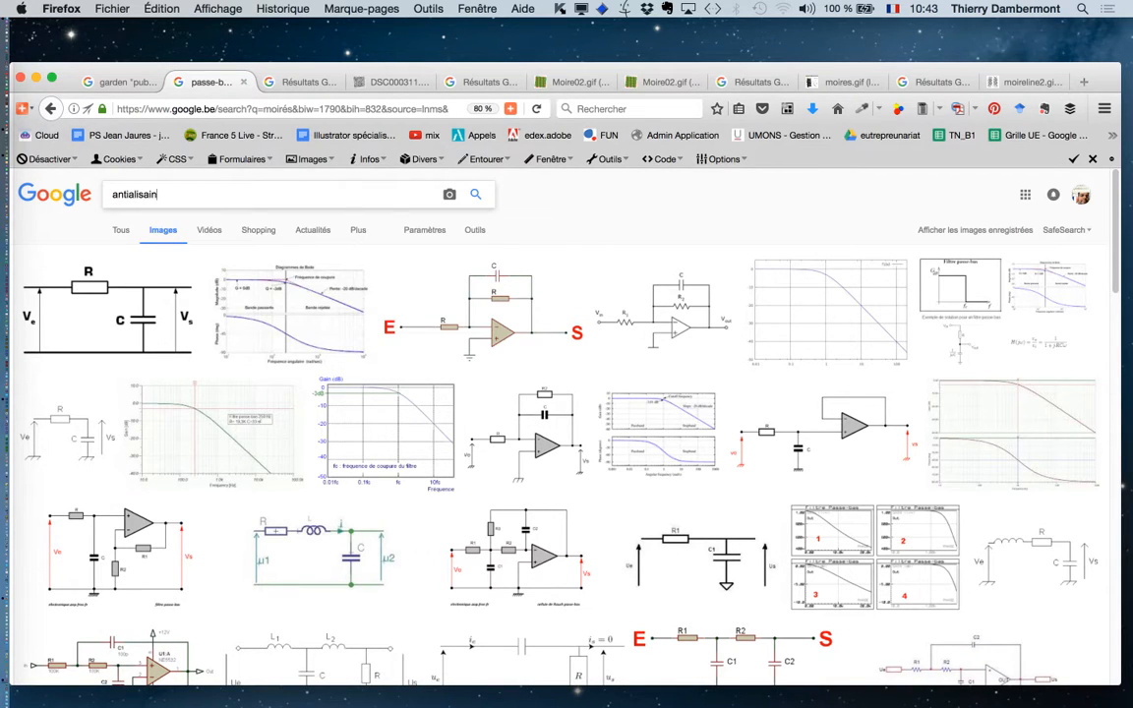
type("g filter")
left_click(153, 194)
key("BackSpace")
type("s")
left_click(146, 194)
key("BackSpace")
type("ai")
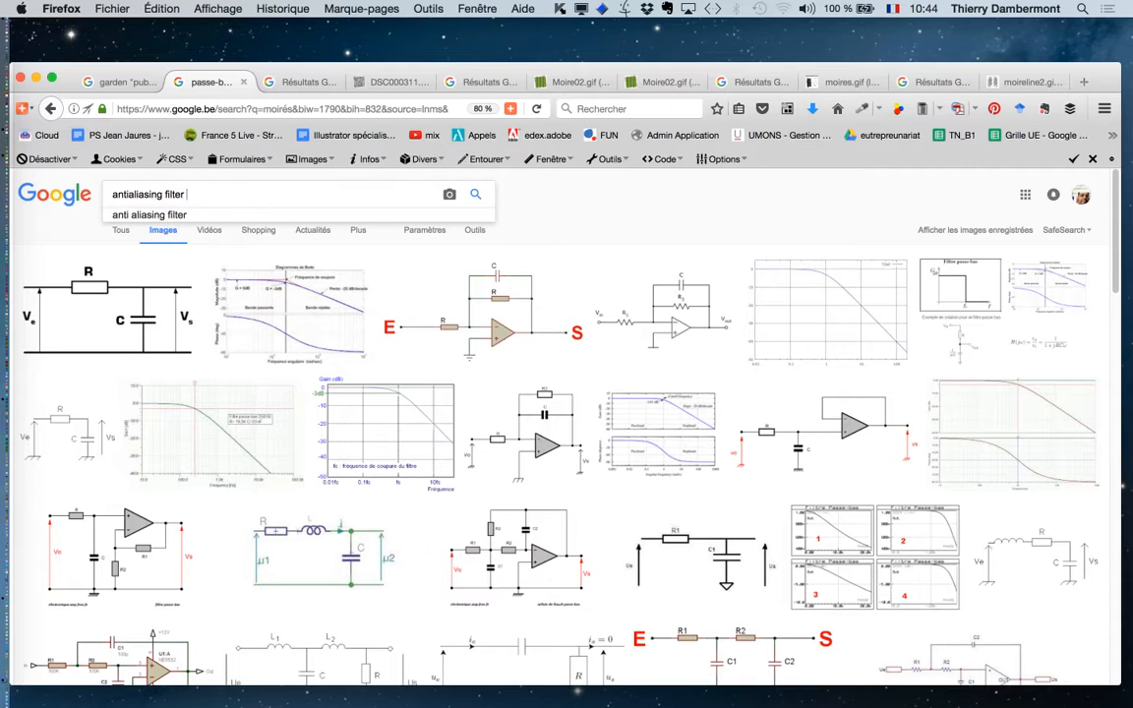
type("hoto")
key("Return")
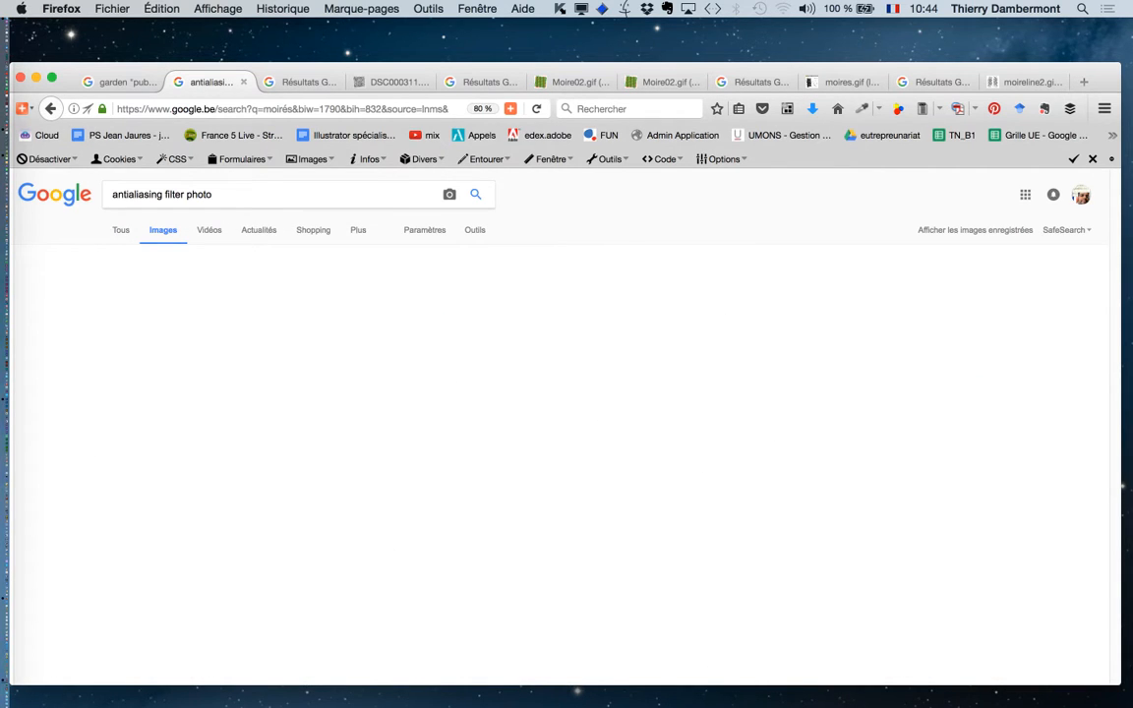
- Open the Mosaic Engineering image of the VAF-60D optical anti-aliasing filter removal in its own tab and view it
scroll(575, 243, "down", 4)
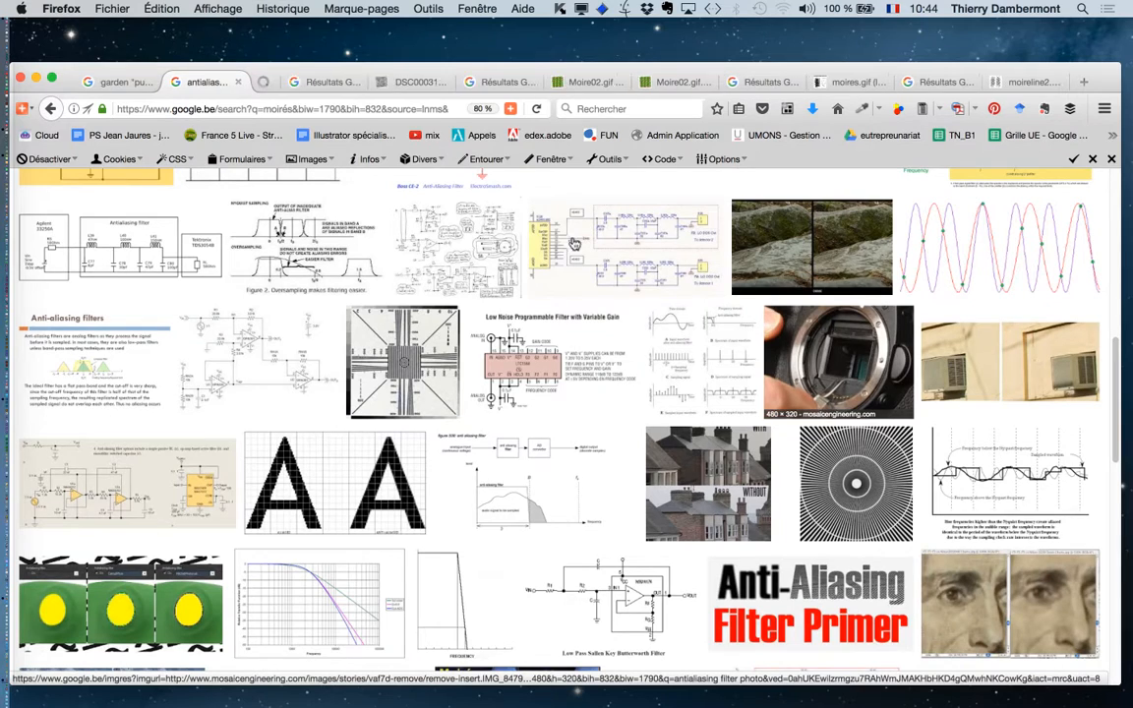
left_click(285, 82)
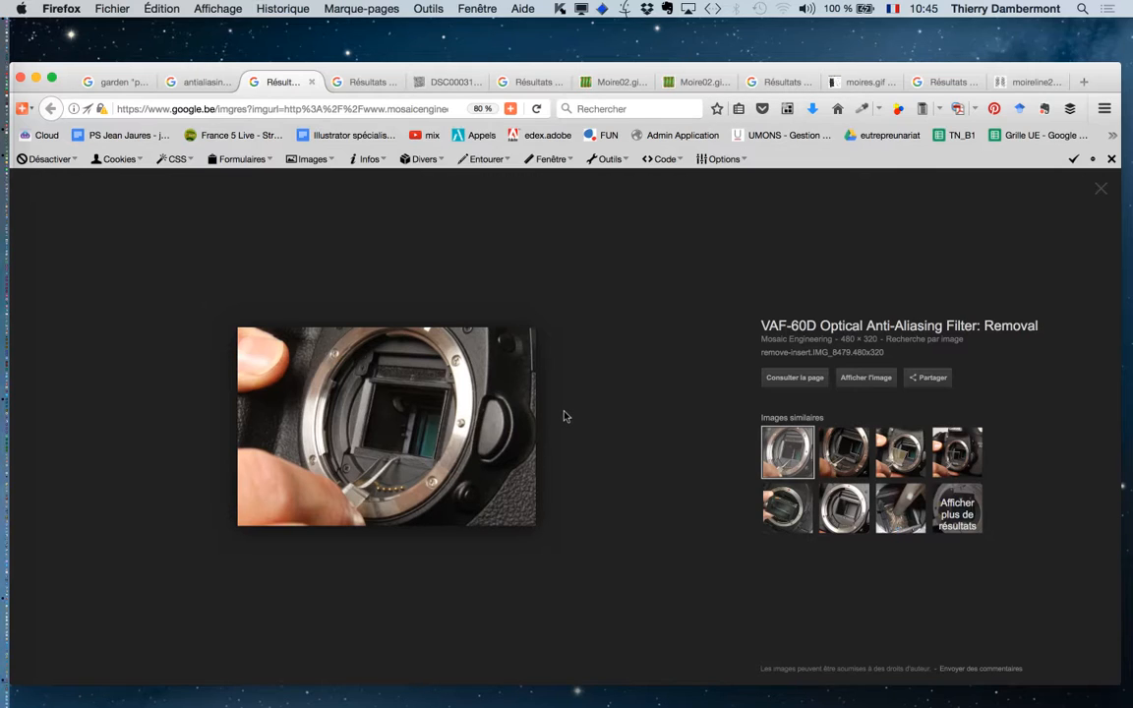
- Find the Musical Garden photo in the garden "public domain" results, open it in its own tab and display the full image file
left_click(133, 90)
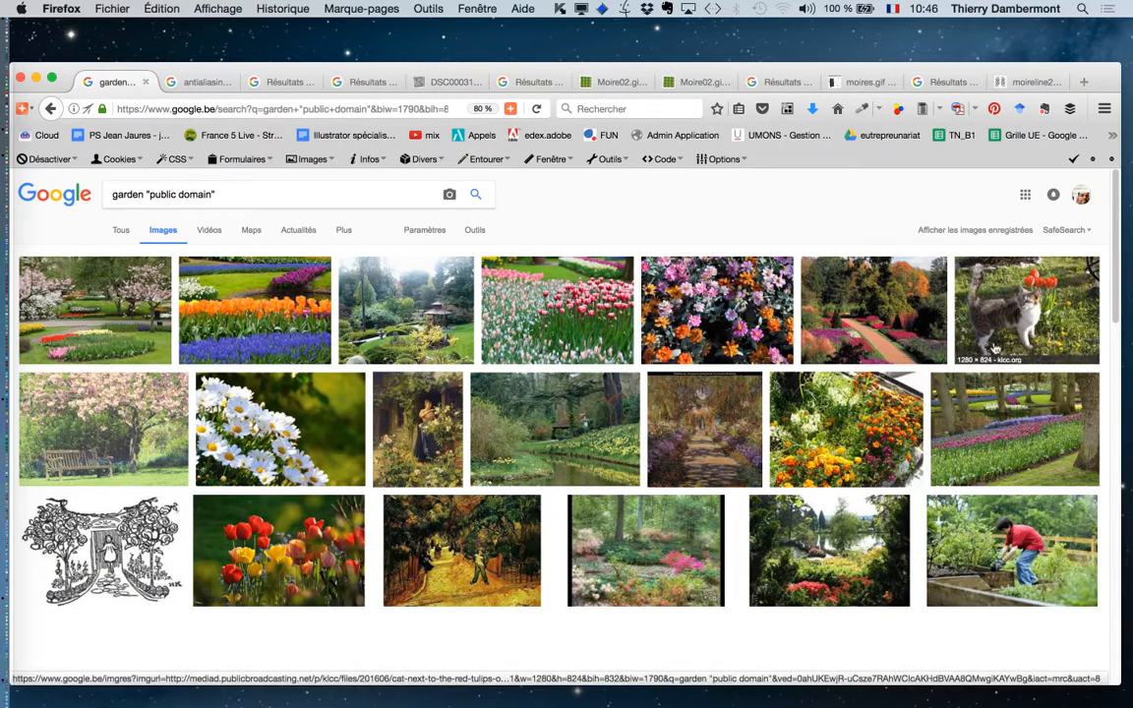
scroll(973, 340, "down", 2)
scroll(959, 340, "down", 3)
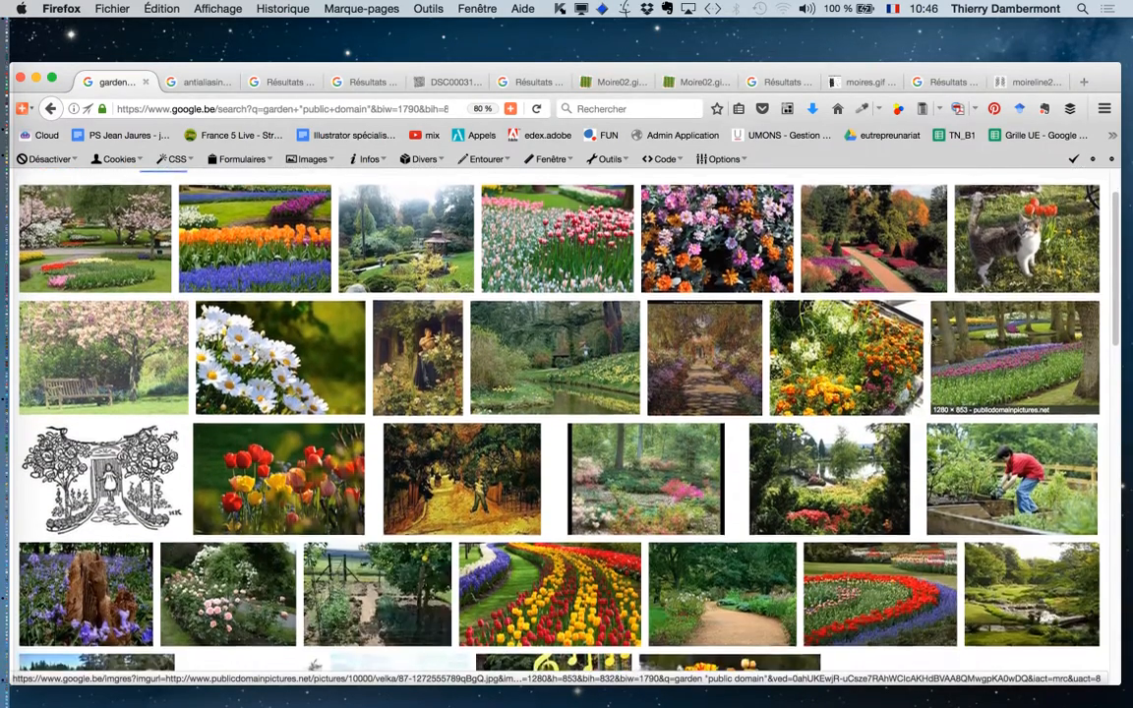
scroll(890, 338, "down", 5)
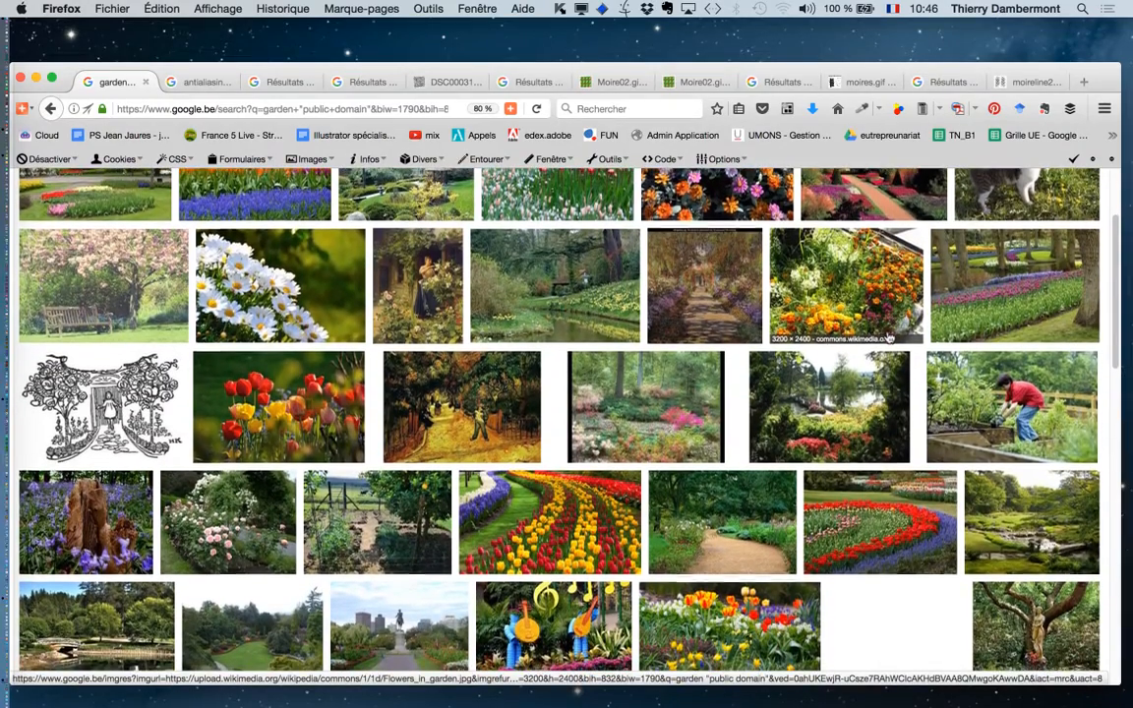
scroll(888, 337, "down", 1)
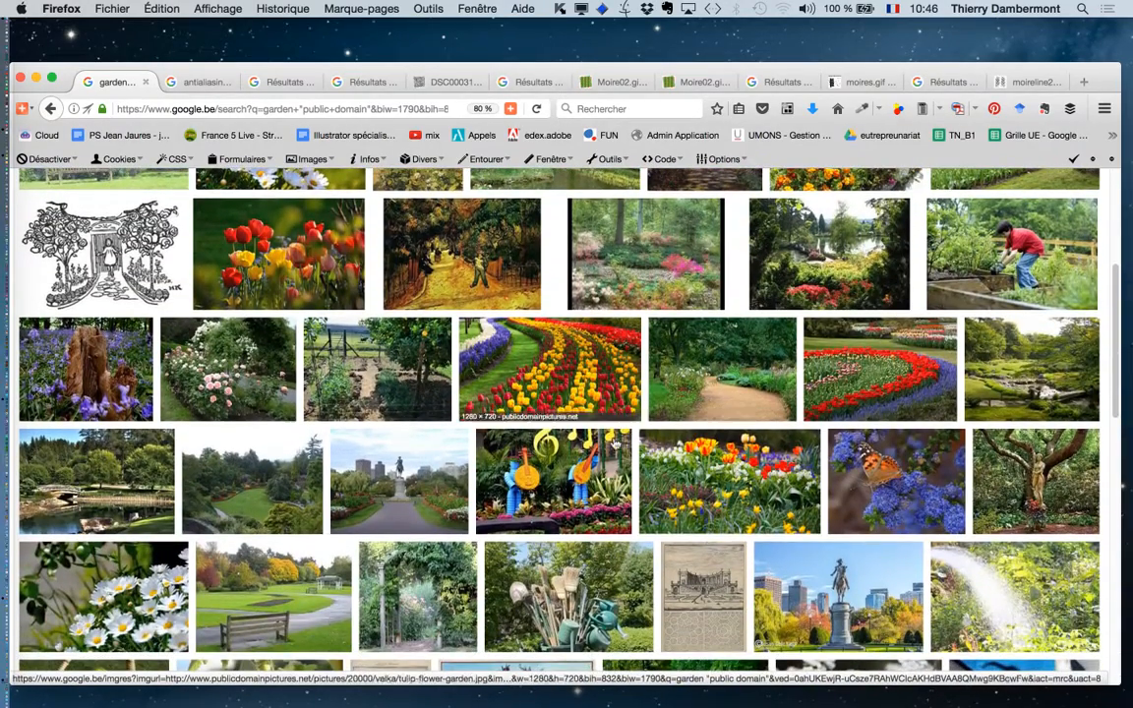
left_click(567, 451, "super")
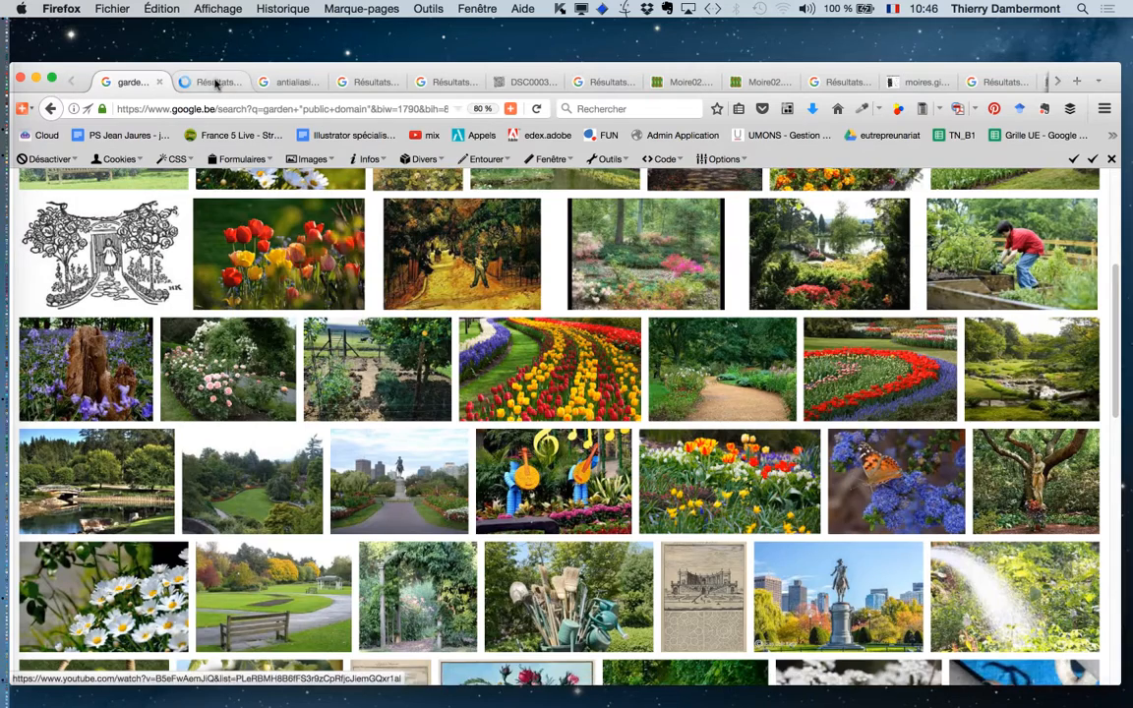
left_click(210, 82)
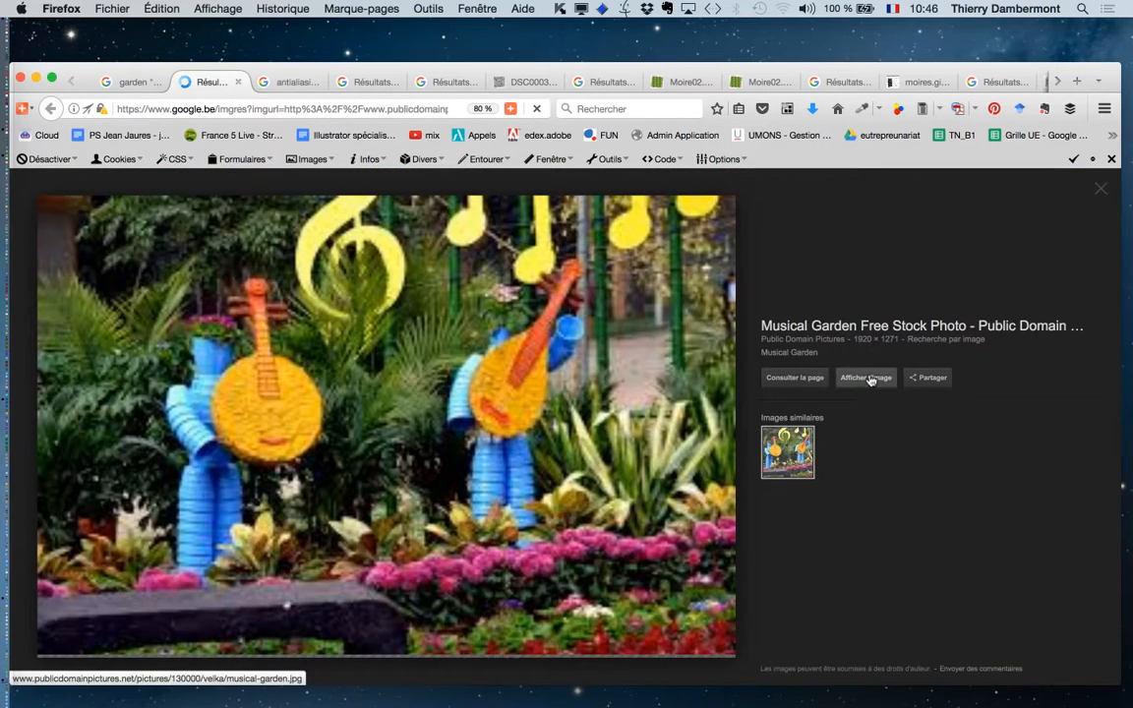
left_click(867, 378)
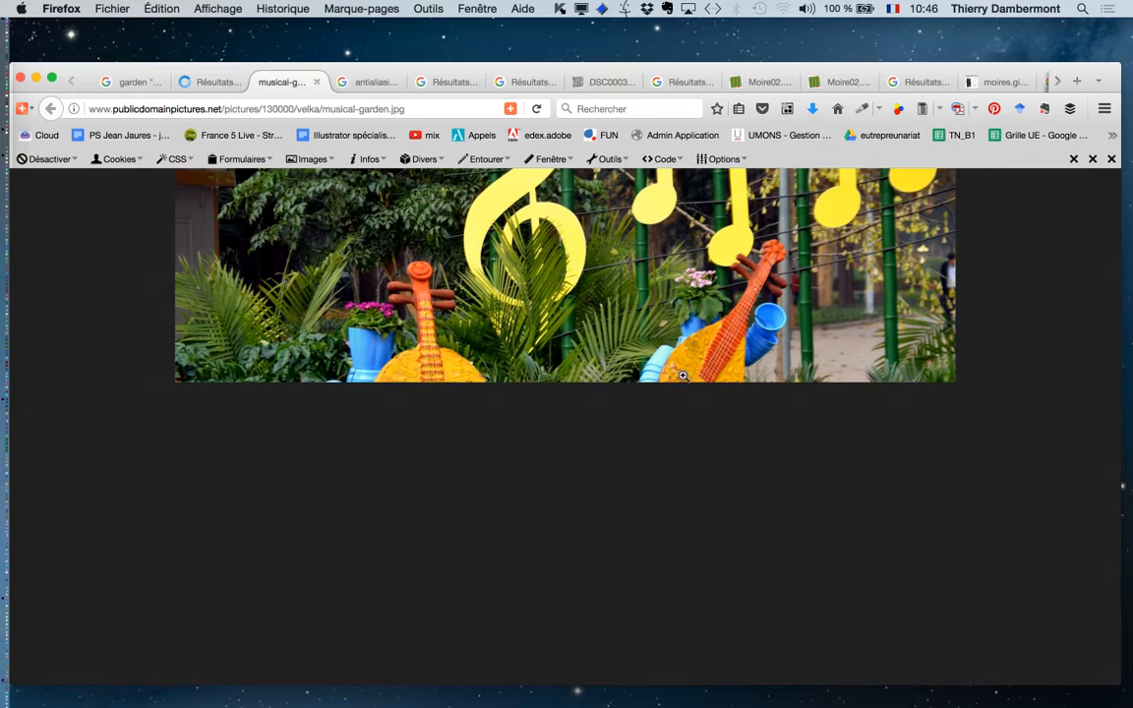
- Inspect the details of both musician figures in the Musical Garden photo at full size, and return to the whole image
left_click(735, 365)
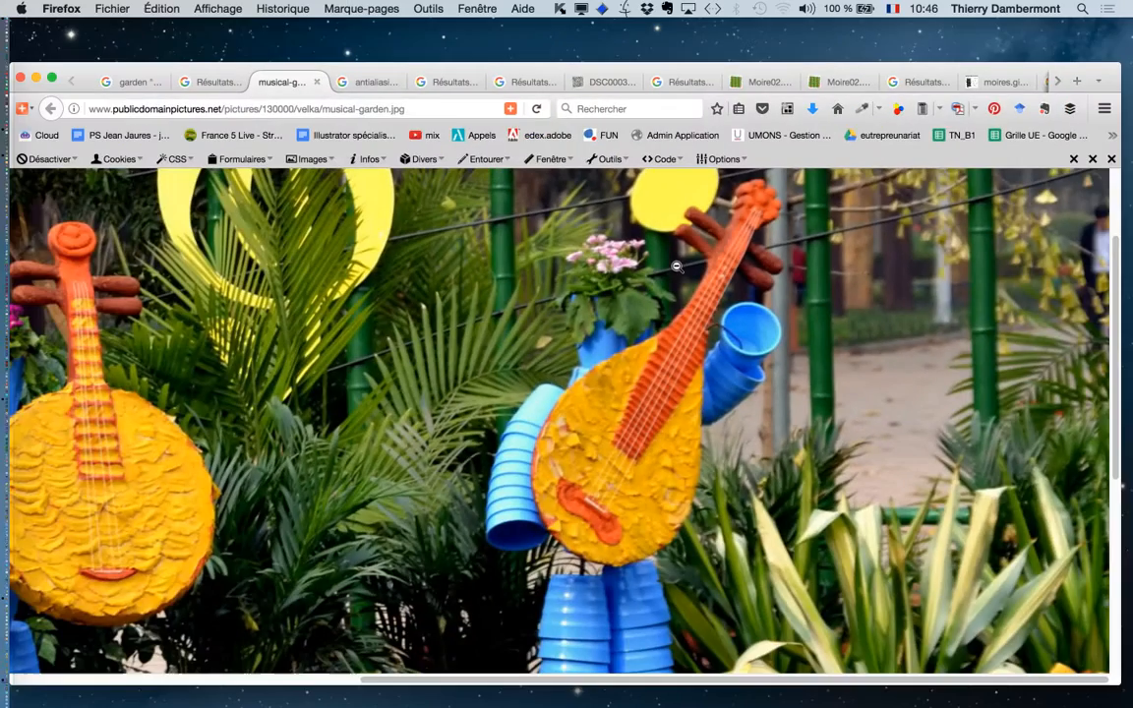
left_click(192, 491)
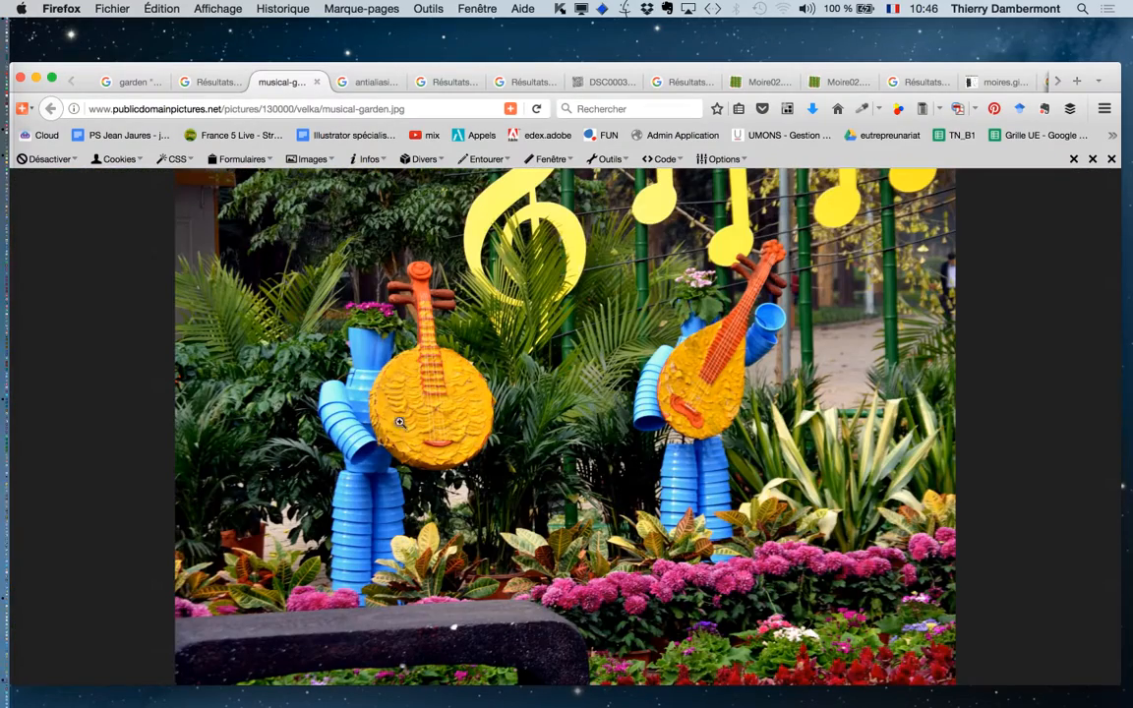
left_click(342, 333)
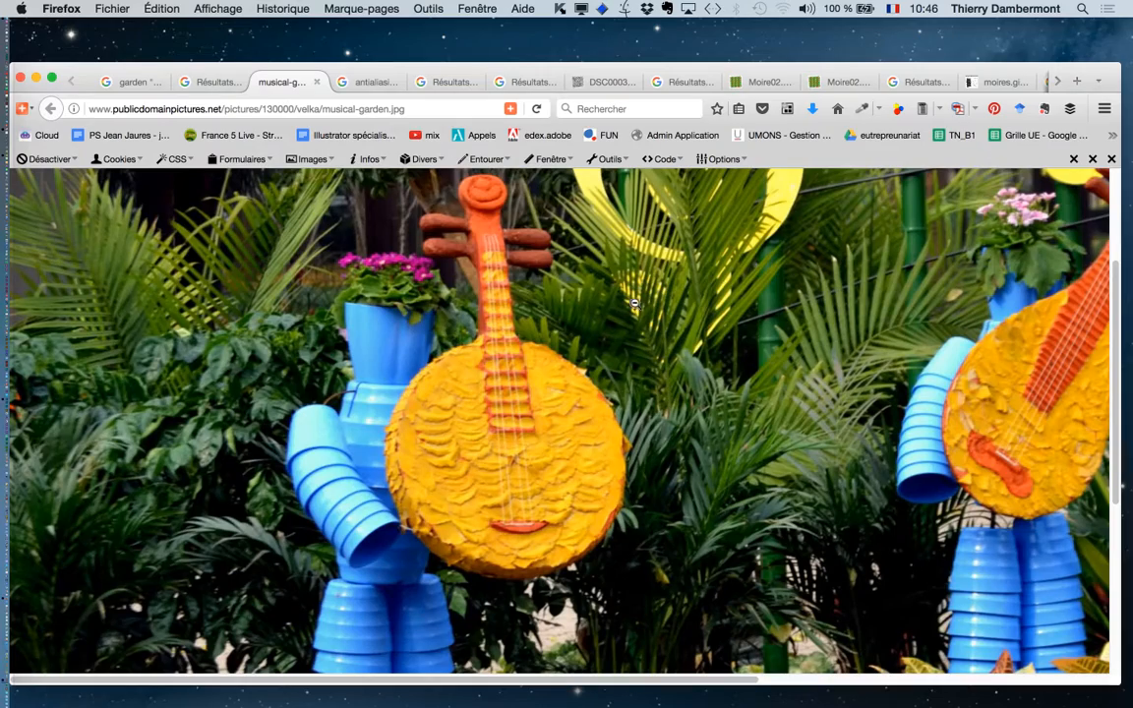
left_click(572, 276)
- Save the photo as musical-garden.jpg in a new folder named "netteé par passe-haut" inside "deuxieme jour PS"
right_click(610, 334)
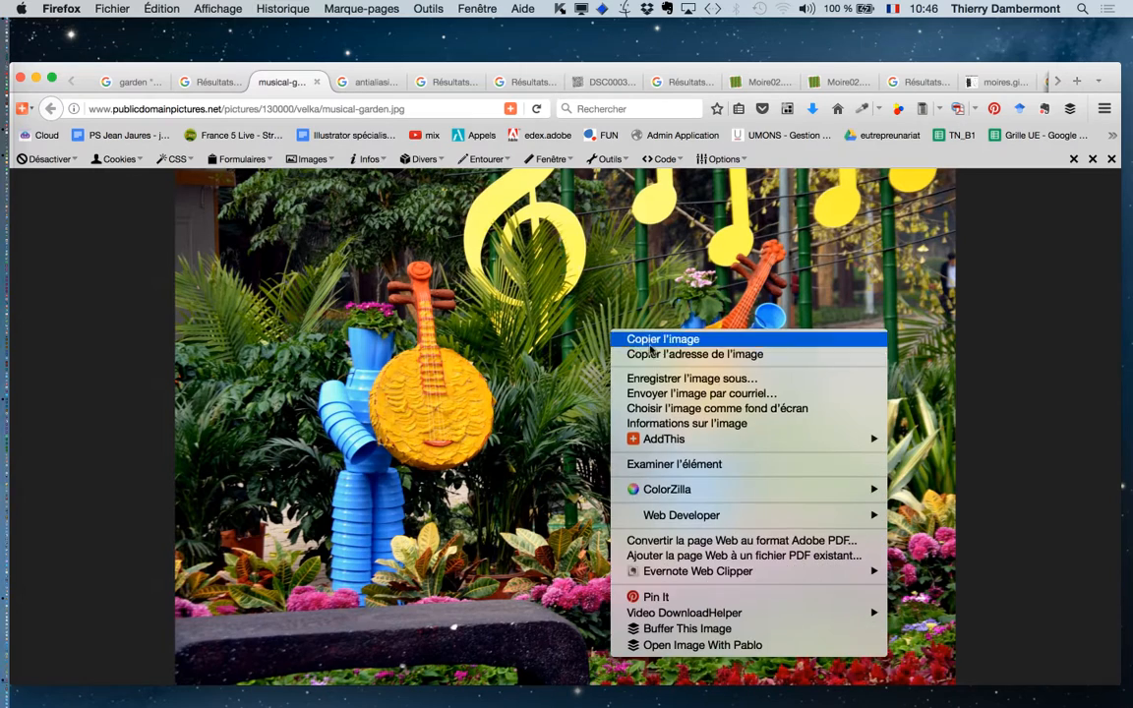
left_click(691, 382)
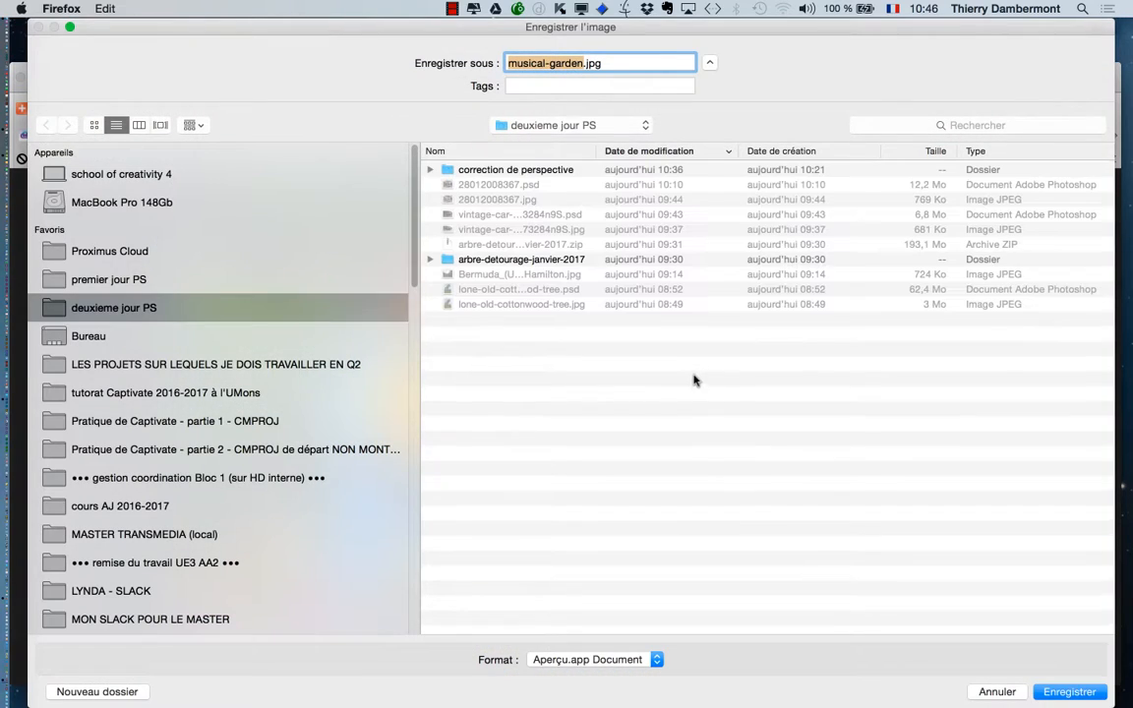
left_click(111, 692)
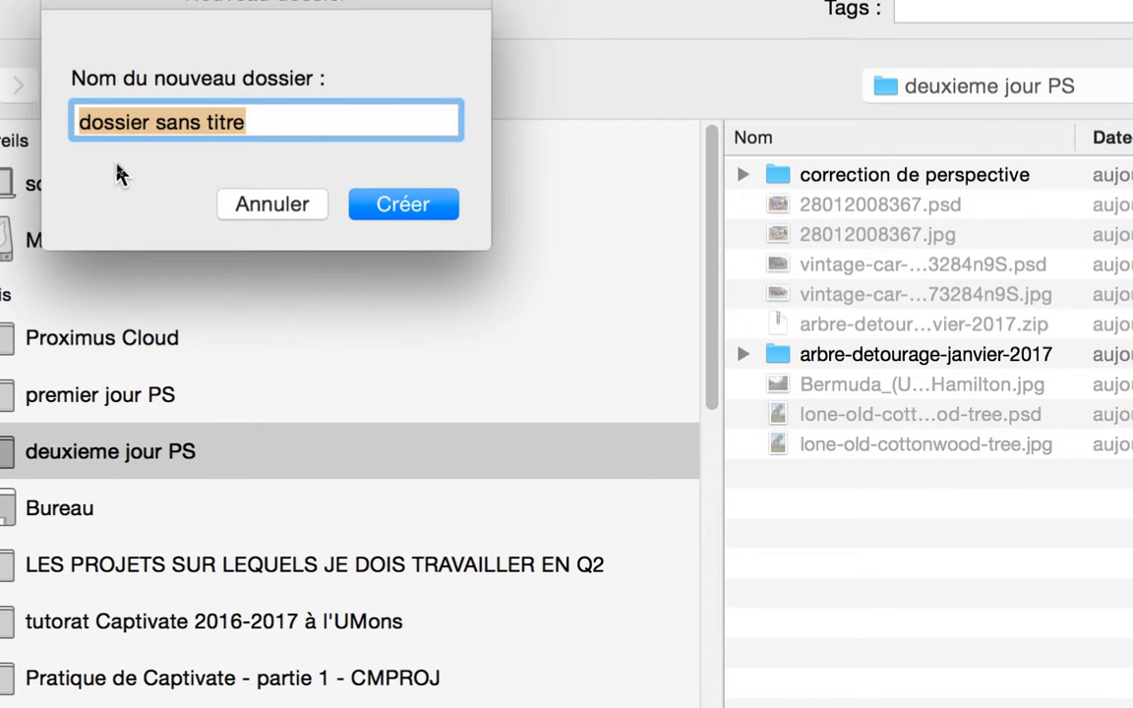
type("nette")
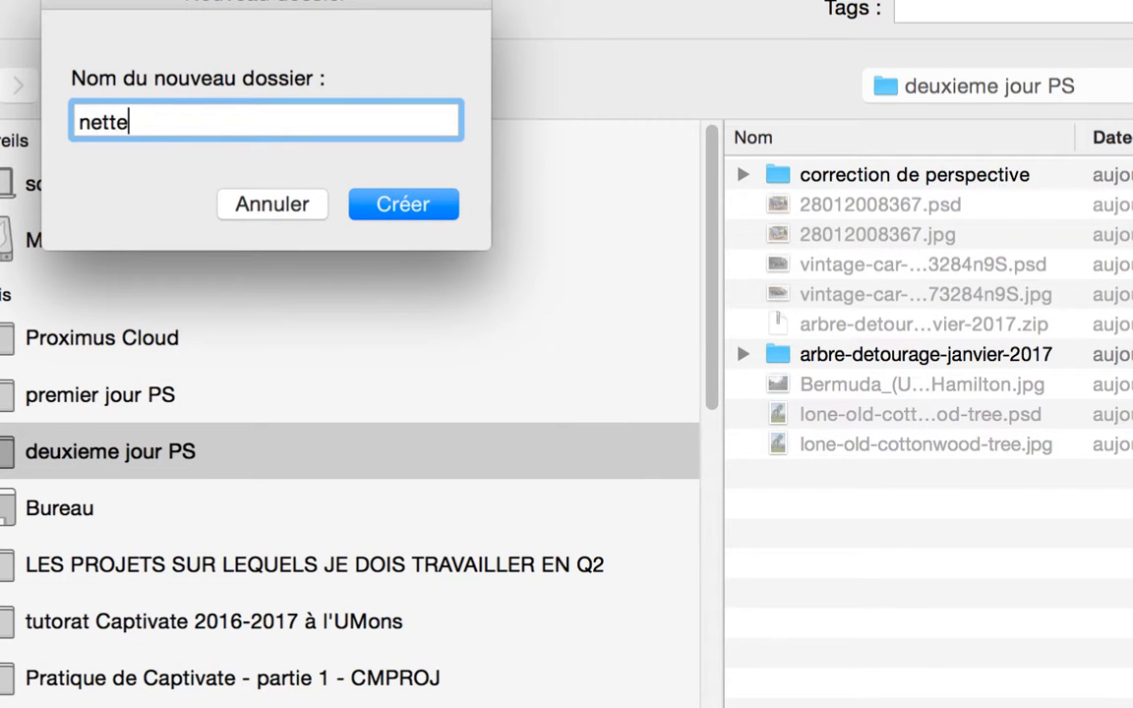
type("é par passe-")
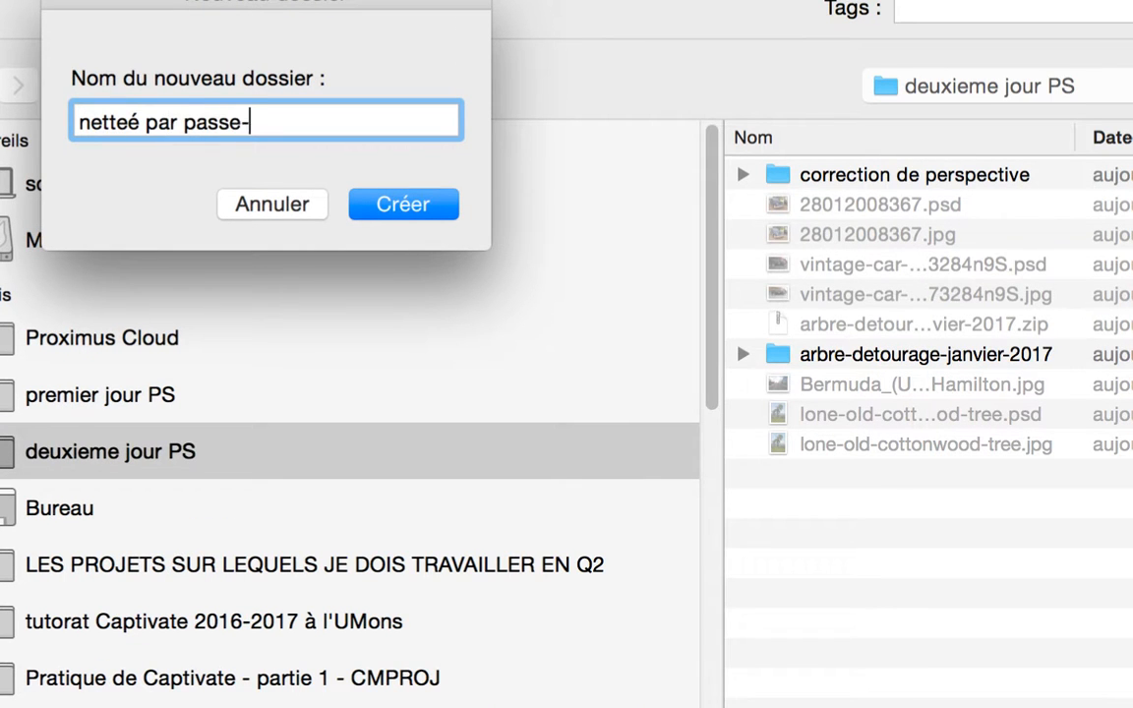
type("haut")
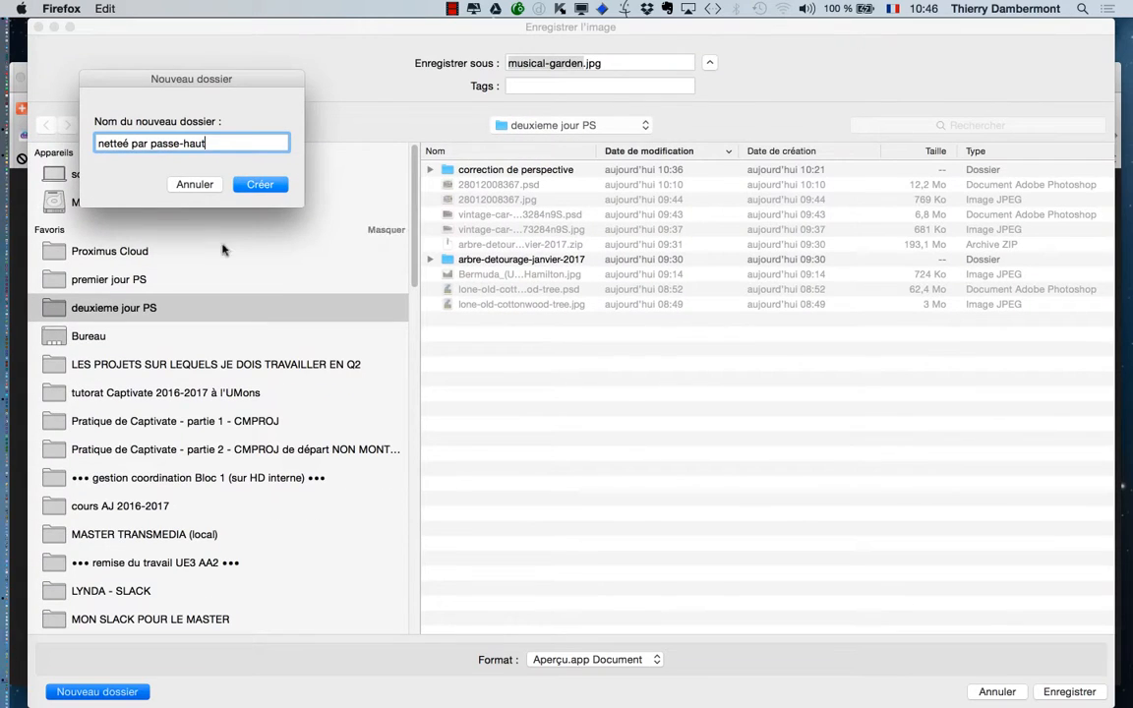
left_click(428, 209)
left_click(1055, 692)
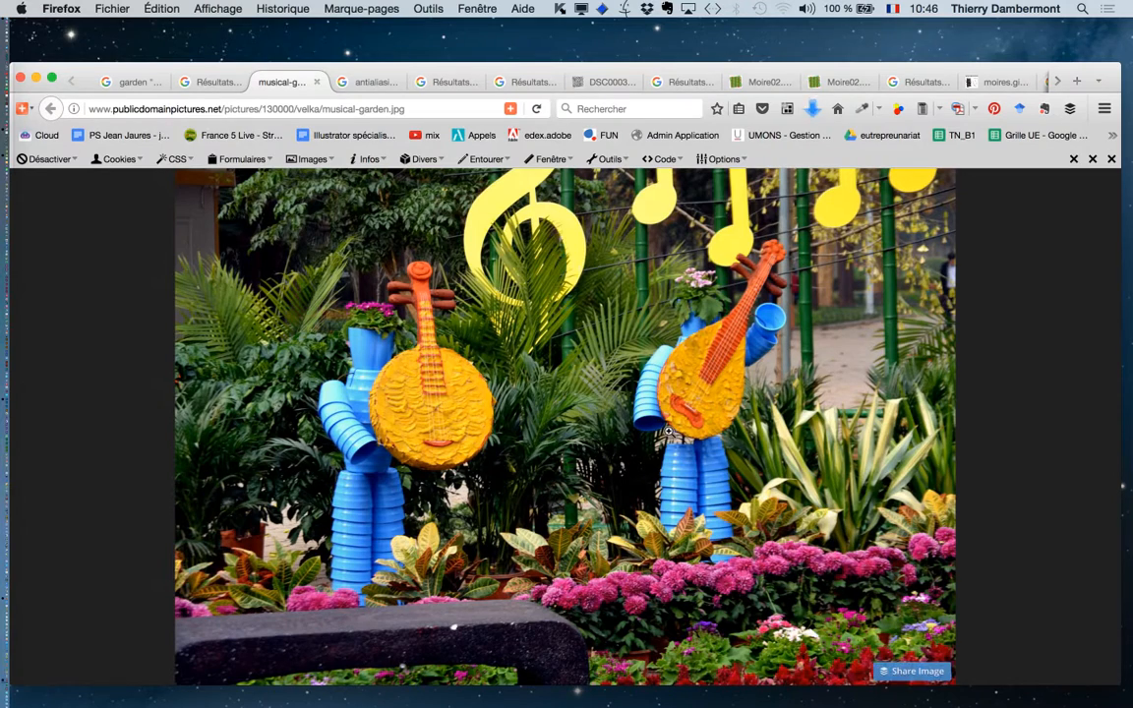
- Minimise the browser window and switch to Photoshop
left_click(35, 77)
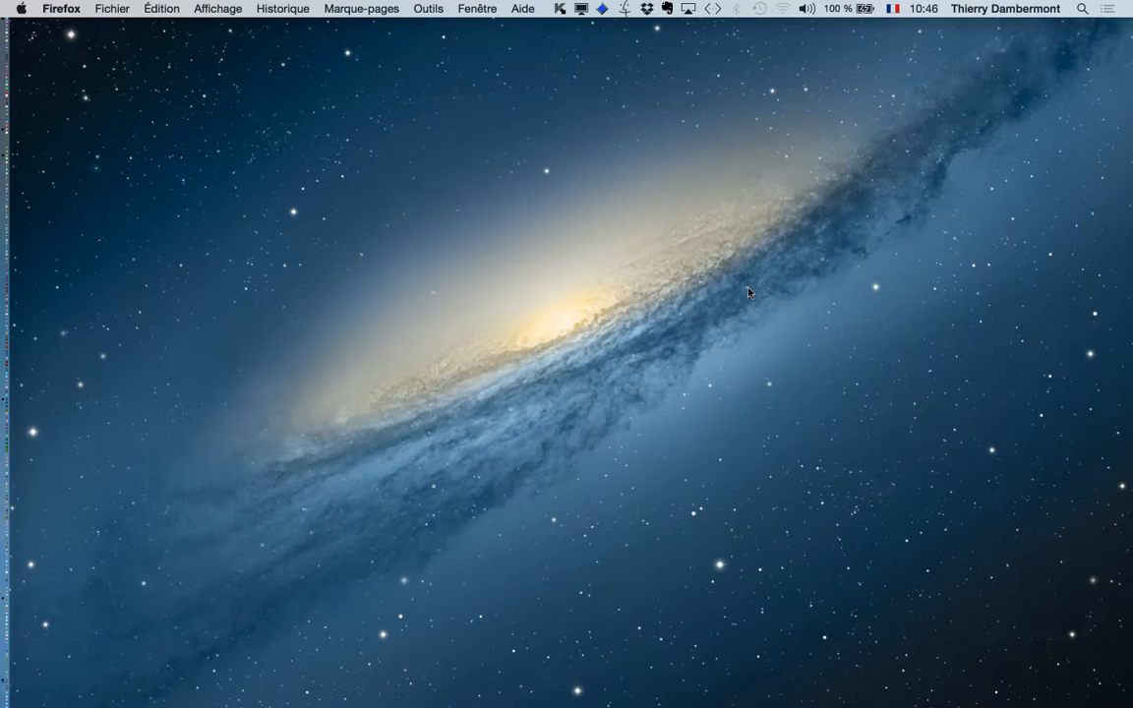
key("super+Tab")
key("super+Tab")
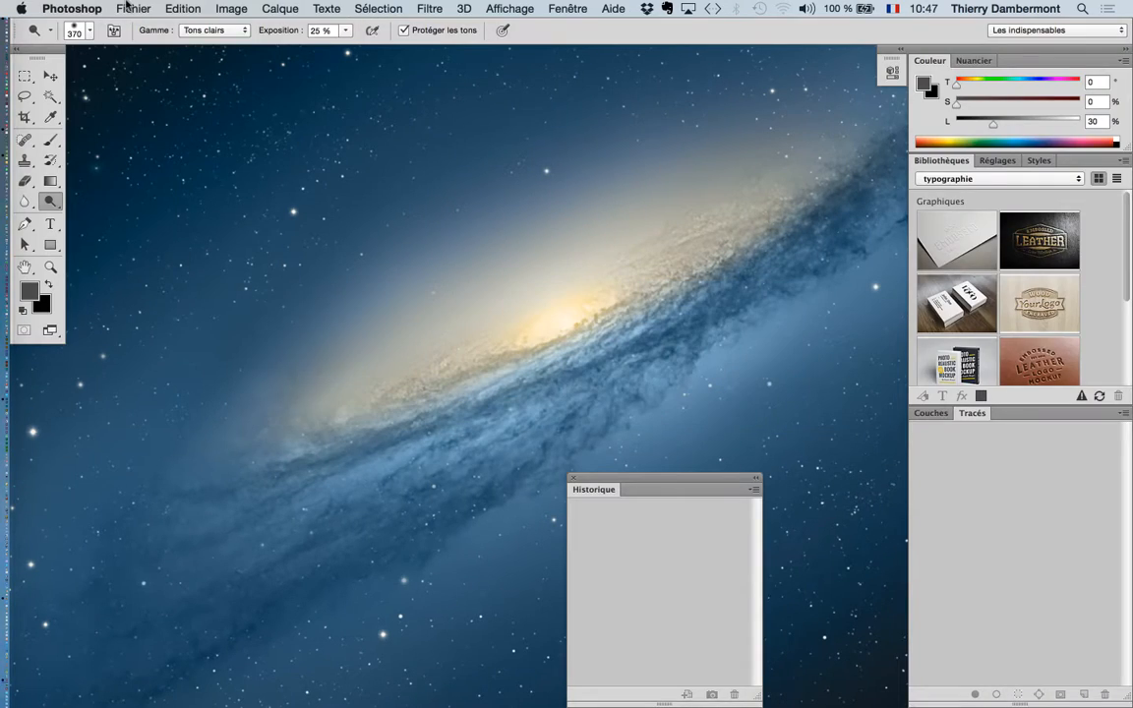
- Open musical-garden.jpg from the "netteé par passe-haut" folder inside "deuxieme jour PS" on the desktop
left_click(133, 8)
left_click(147, 43)
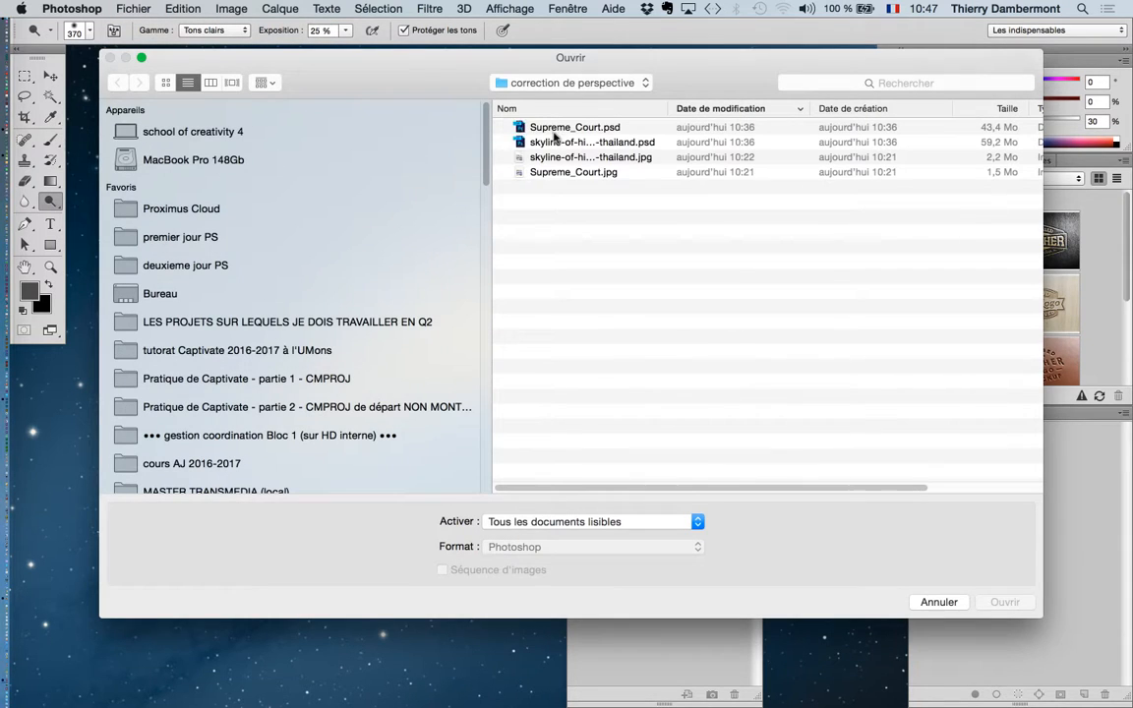
left_click(315, 289)
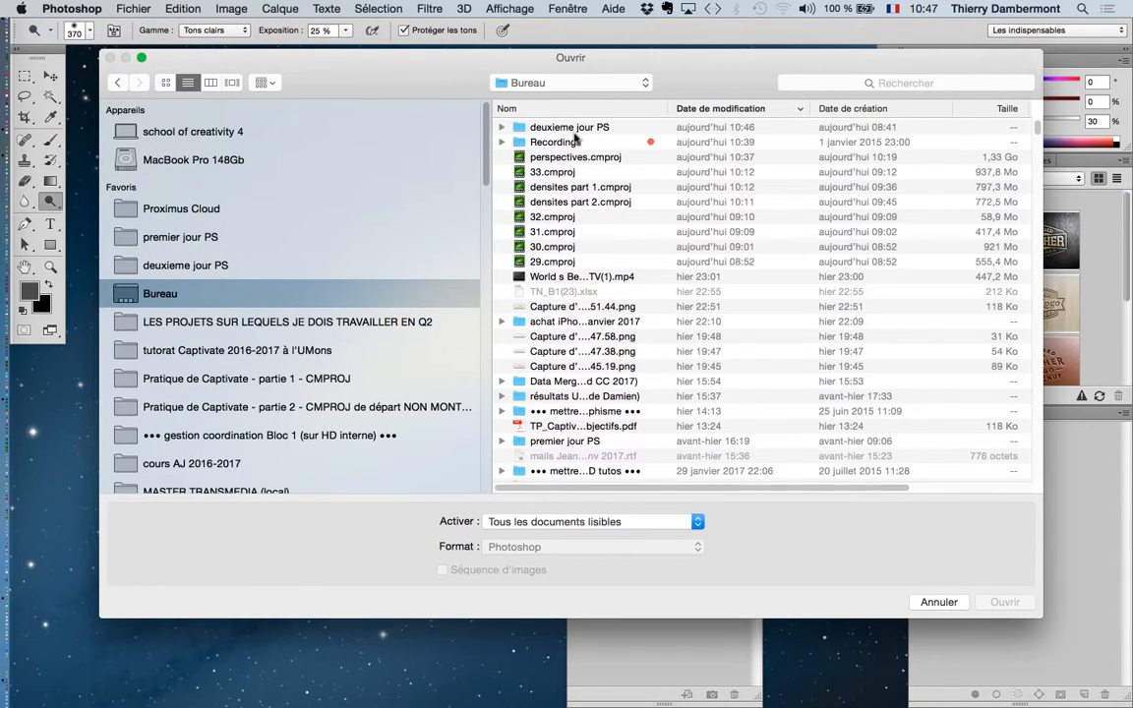
double_click(589, 127)
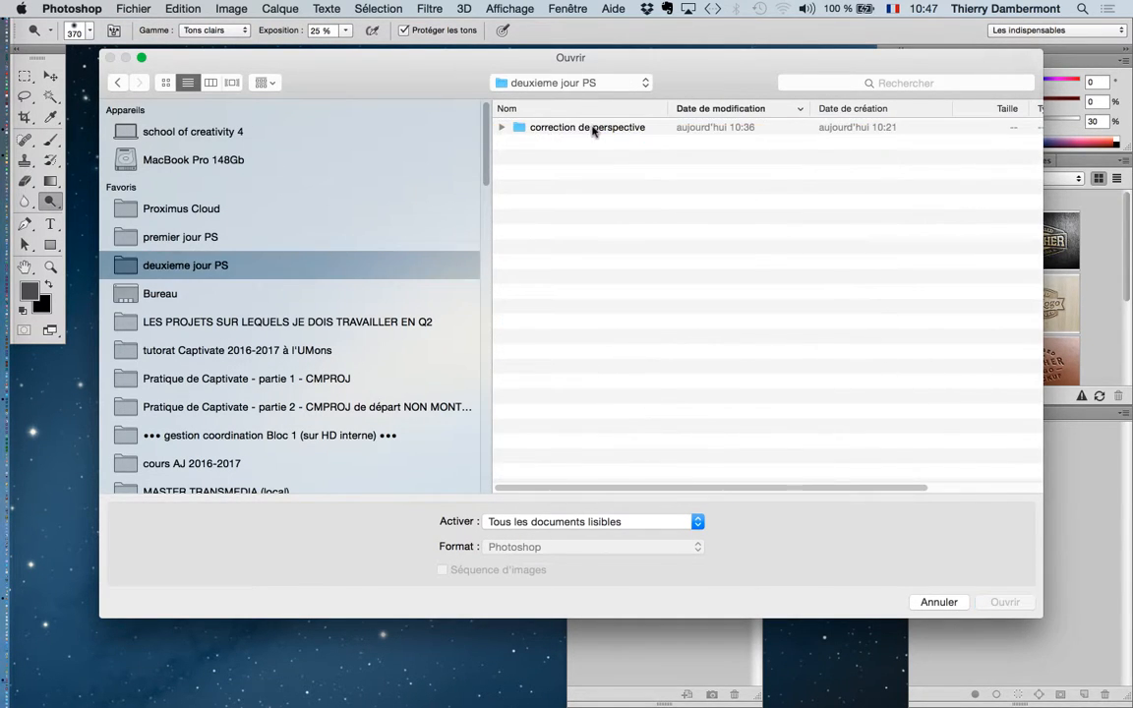
left_click(593, 129)
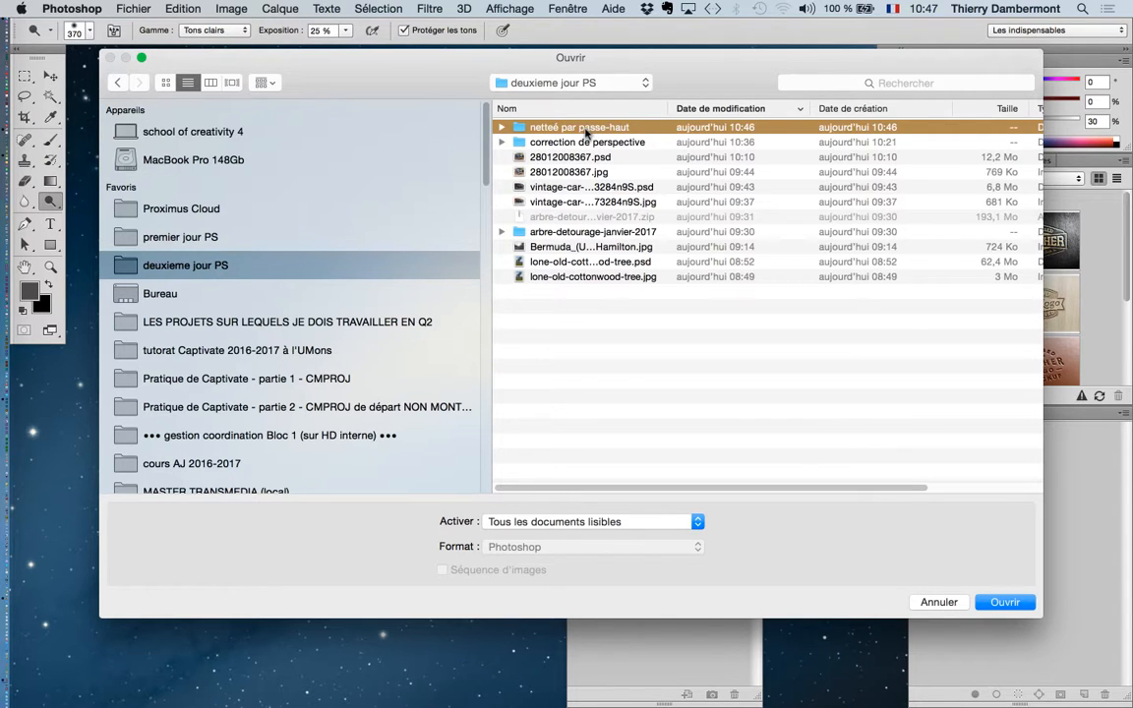
double_click(587, 130)
left_click(588, 130)
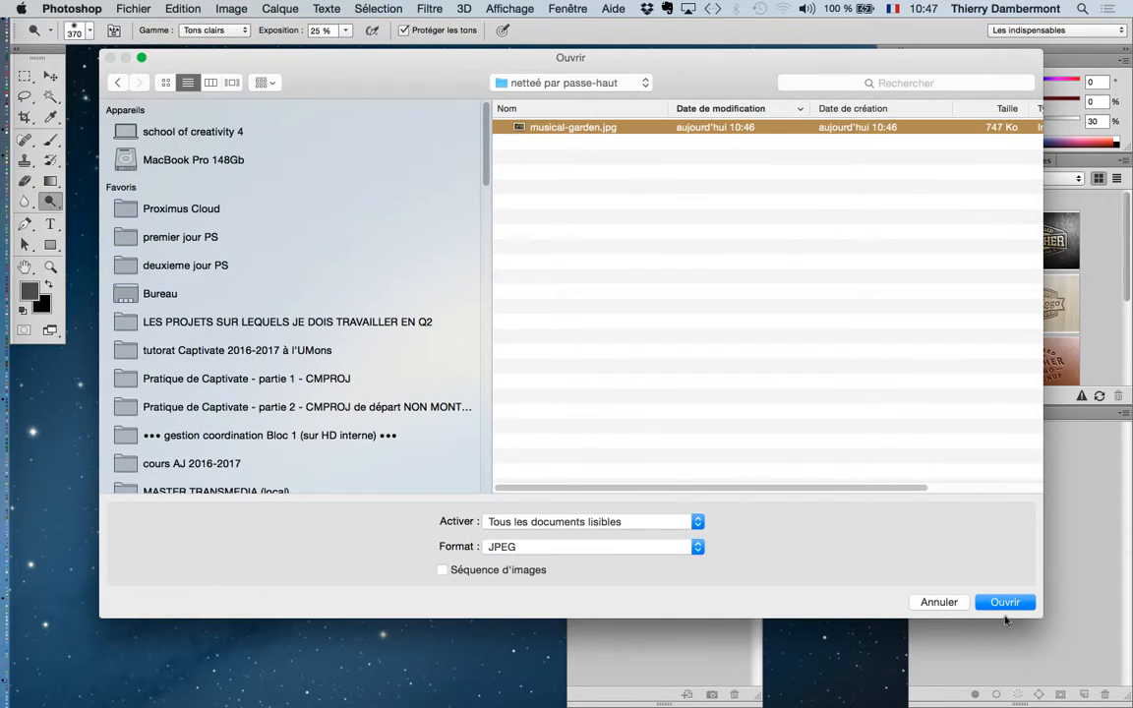
left_click(1004, 602)
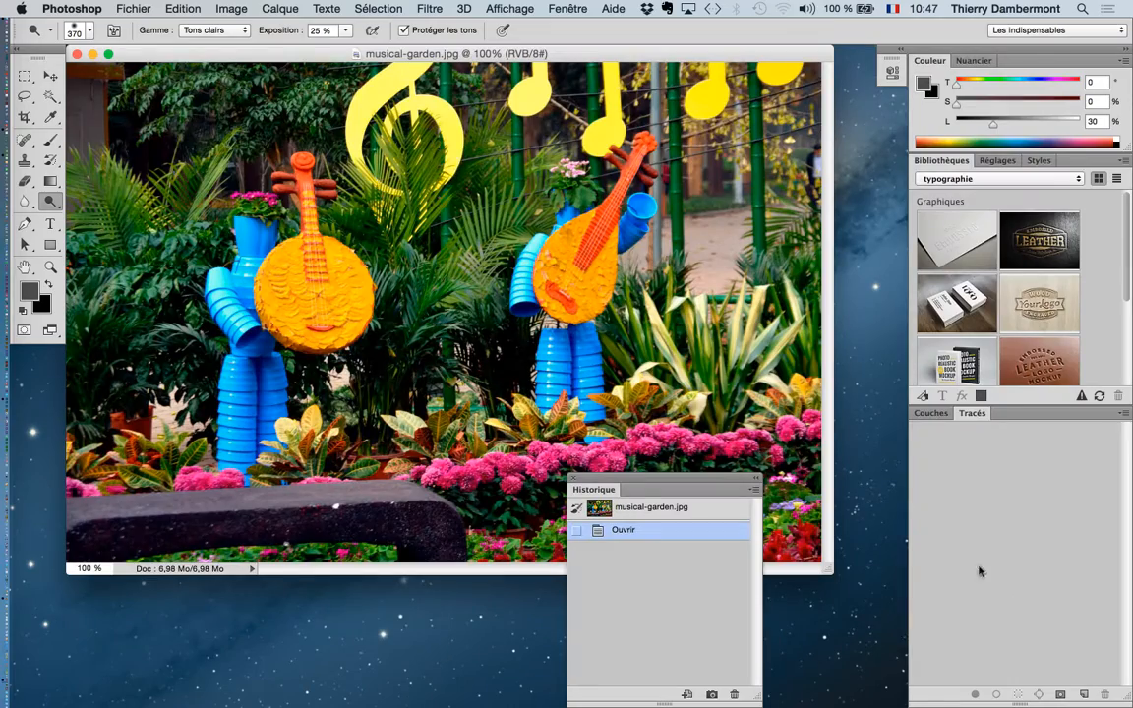
- Show the photo in full-screen mode with the menu bar, activate the Zoom tool and reposition the image clear of the toolbox
key("f")
left_click_drag(465, 336, 95, 238)
key("super+0")
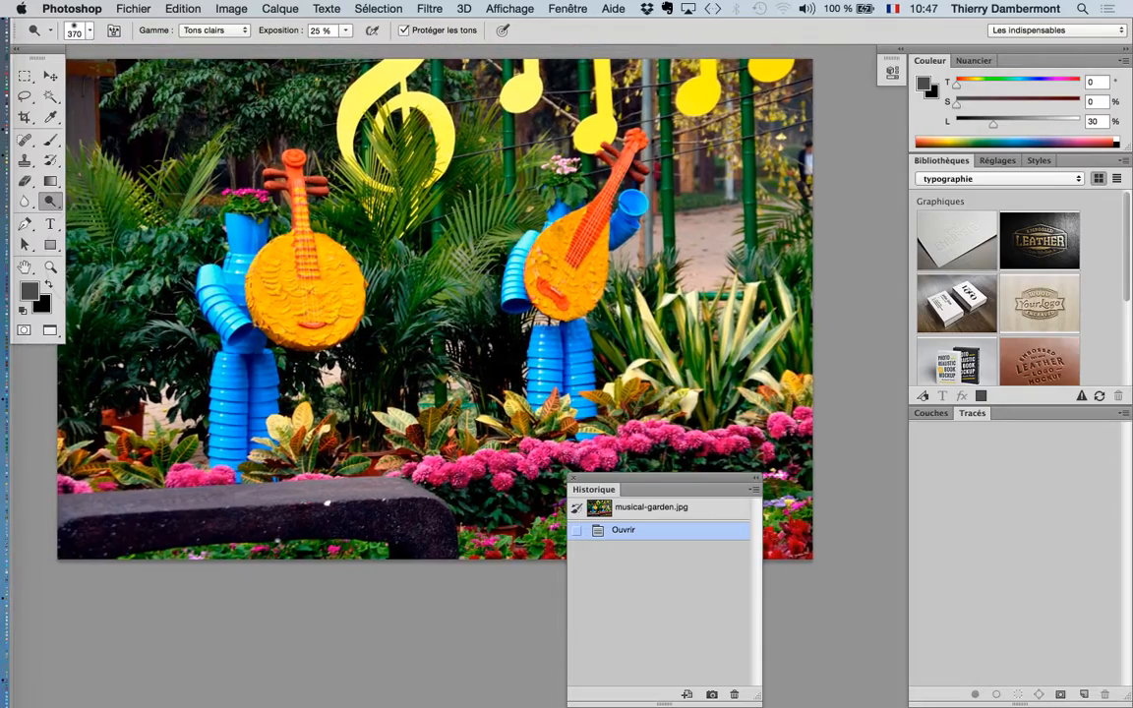
left_click(54, 275)
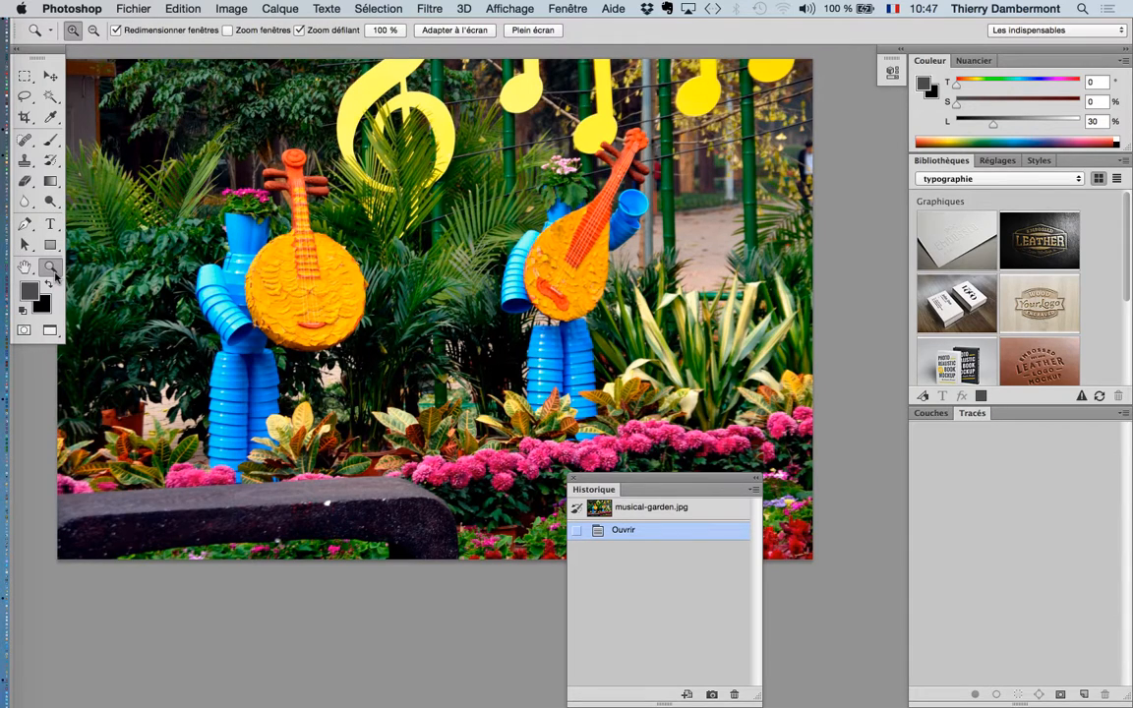
scroll(326, 342, "up", 5)
scroll(327, 343, "left", 5)
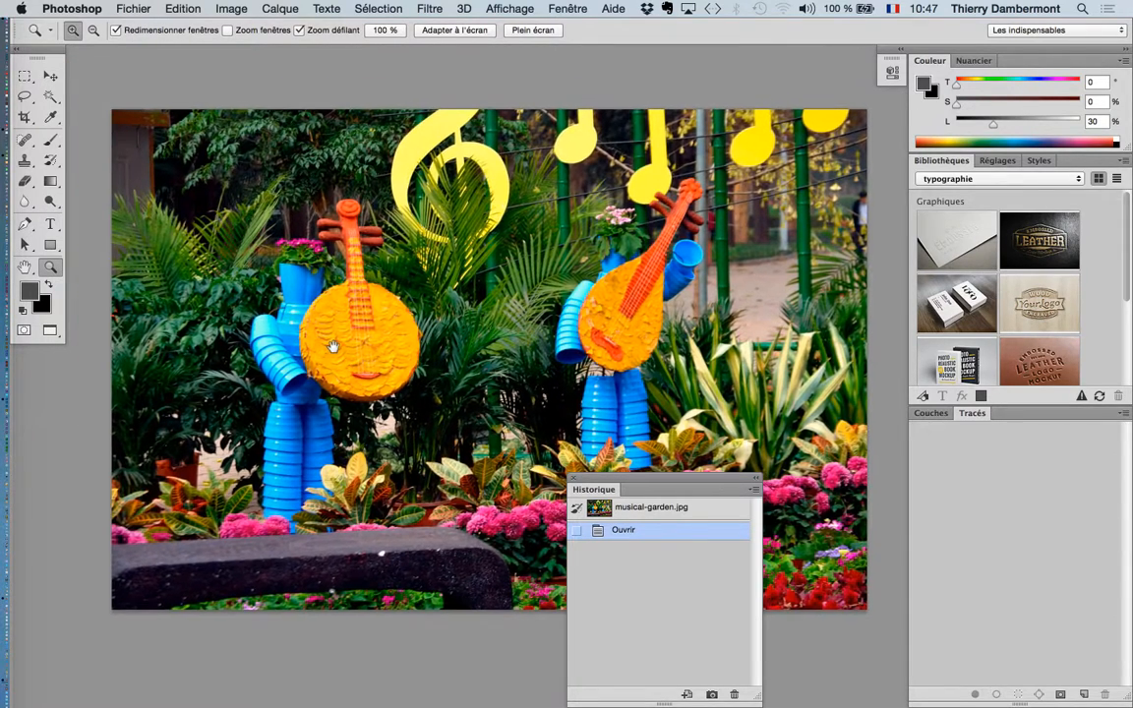
- Shorten the History panel and move it so that it covers only the lower-right corner of the photo
left_click_drag(591, 489, 623, 417)
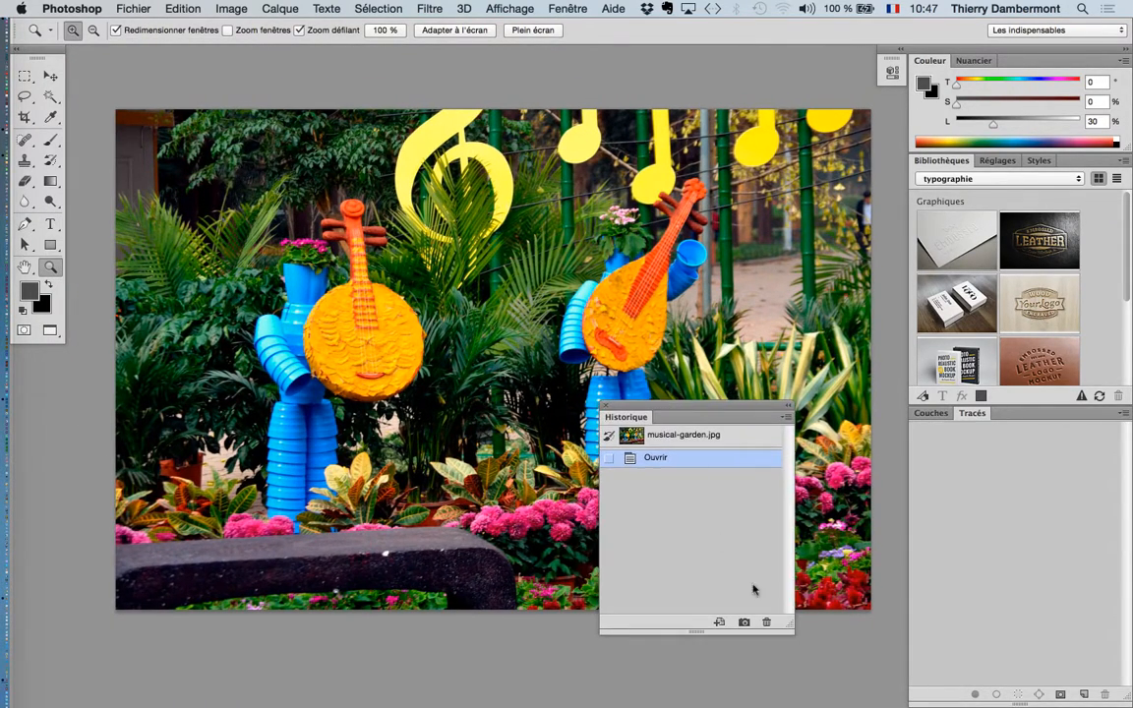
left_click_drag(791, 629, 804, 531)
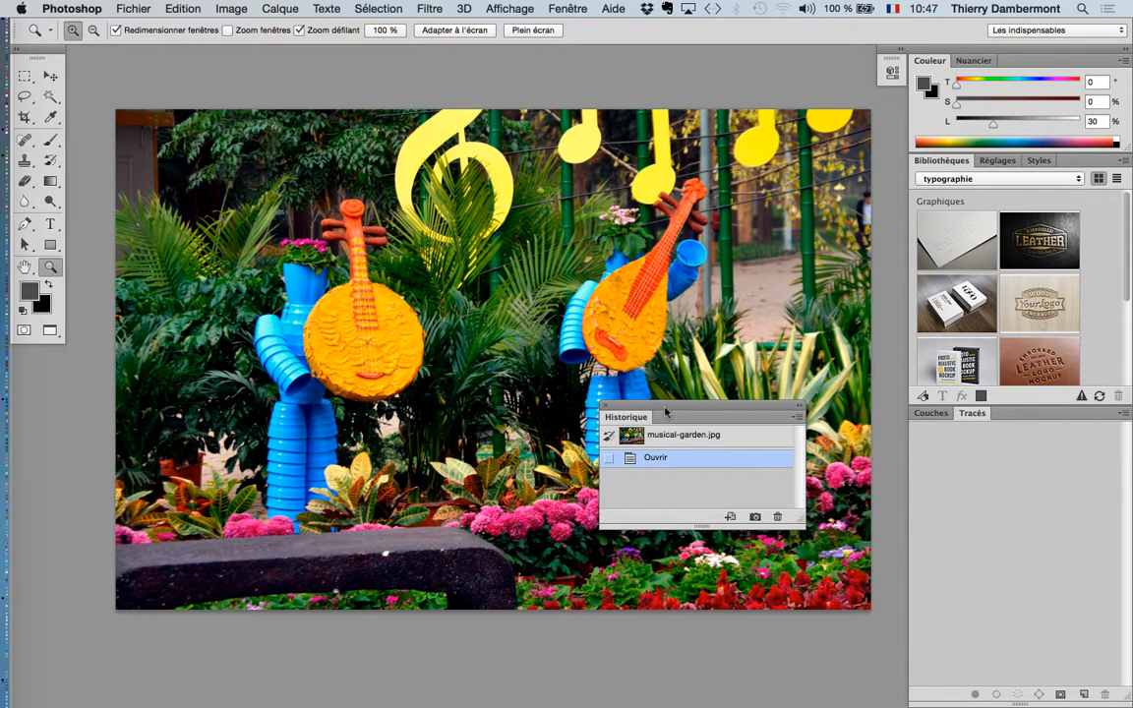
left_click_drag(665, 412, 851, 587)
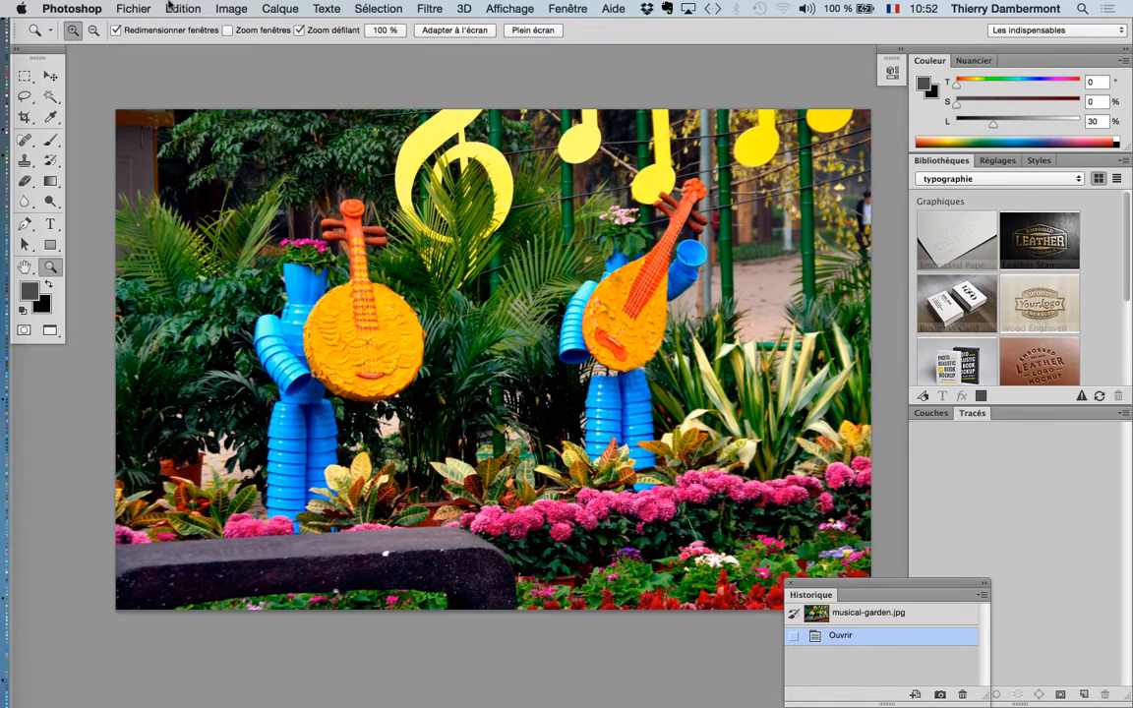
- Save the photo in Photoshop format as musical-garden.psd in the "netteé par passe-haut" folder
left_click(134, 8)
left_click(175, 171)
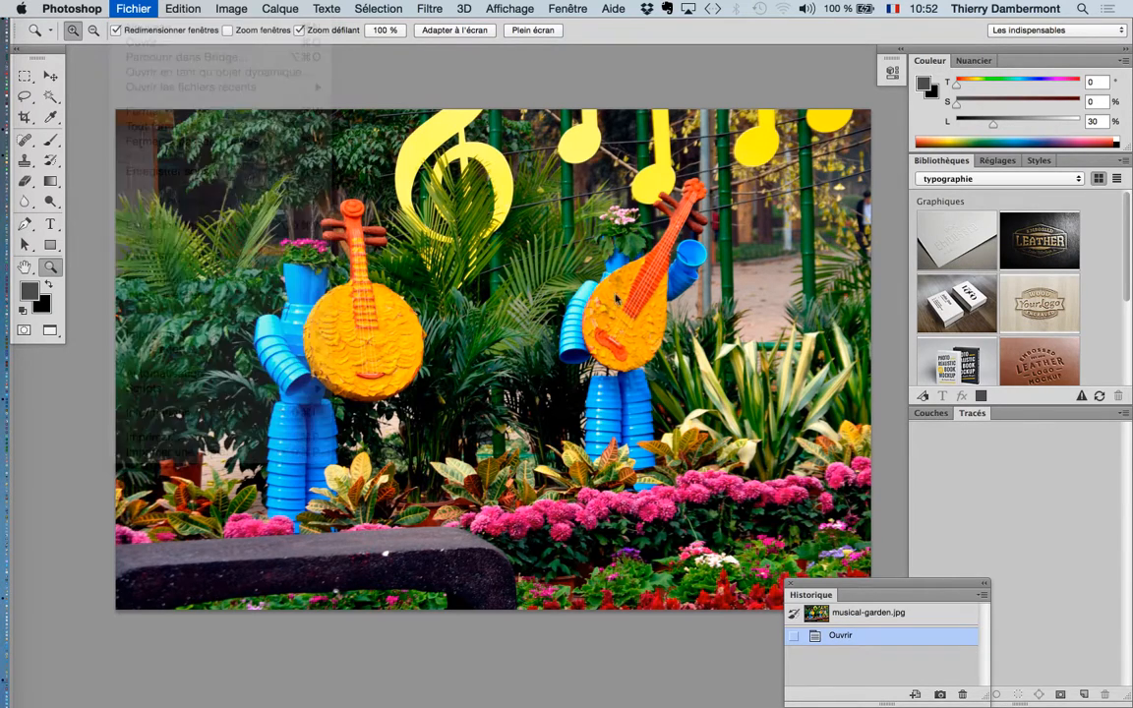
left_click(566, 497)
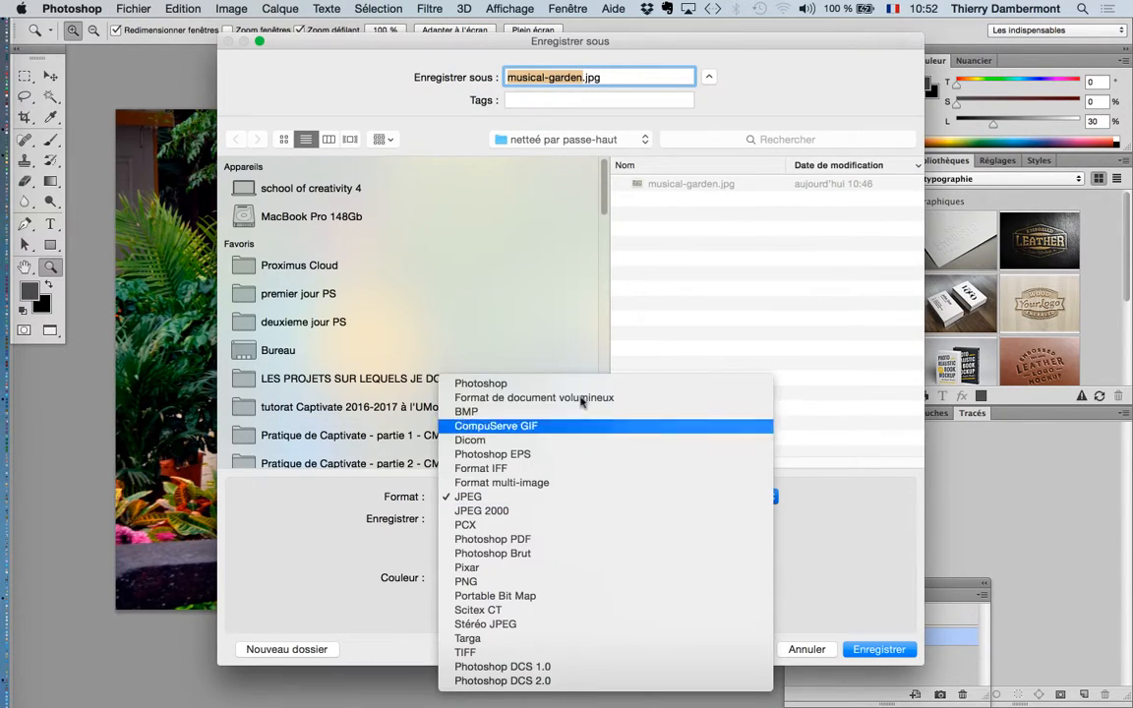
left_click(533, 384)
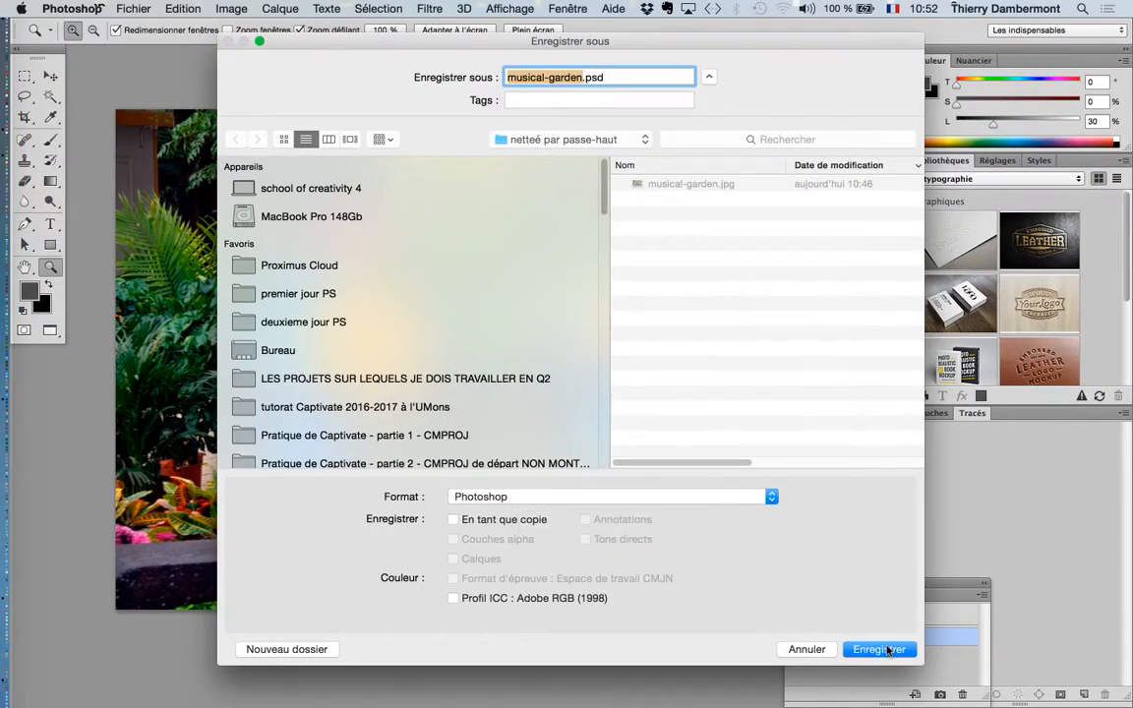
left_click(885, 649)
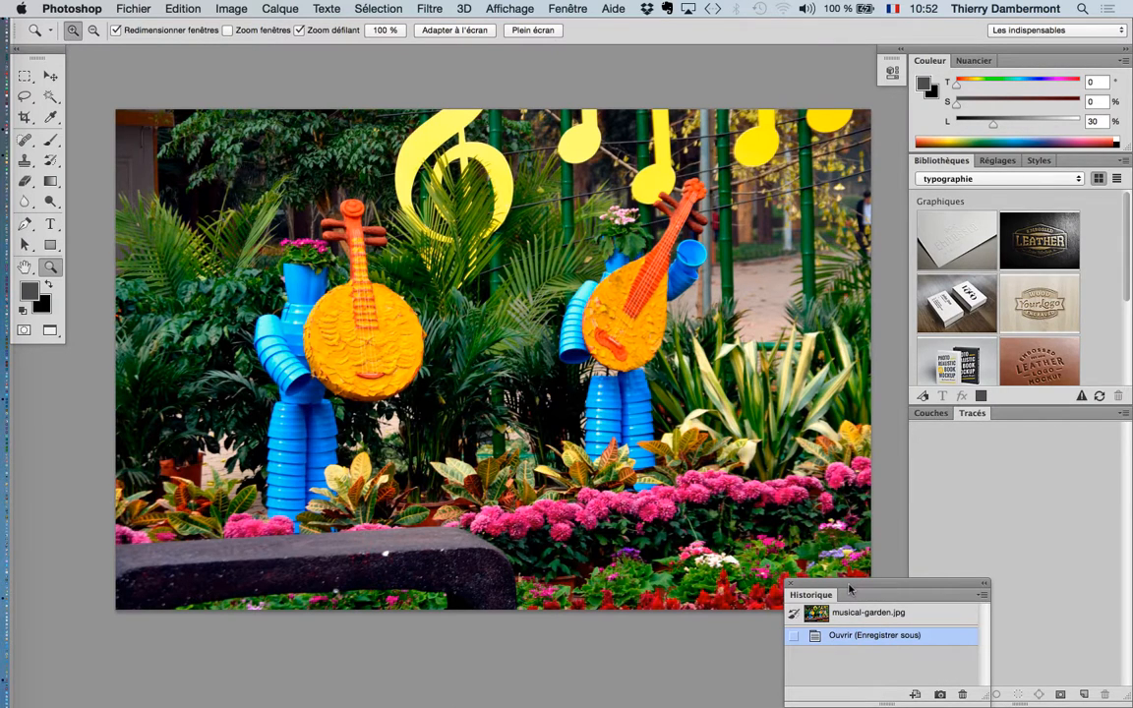
- Close the History panel, collapse the panel dock to icons and reposition the photo in the cleared workspace
left_click_drag(852, 588, 442, 630)
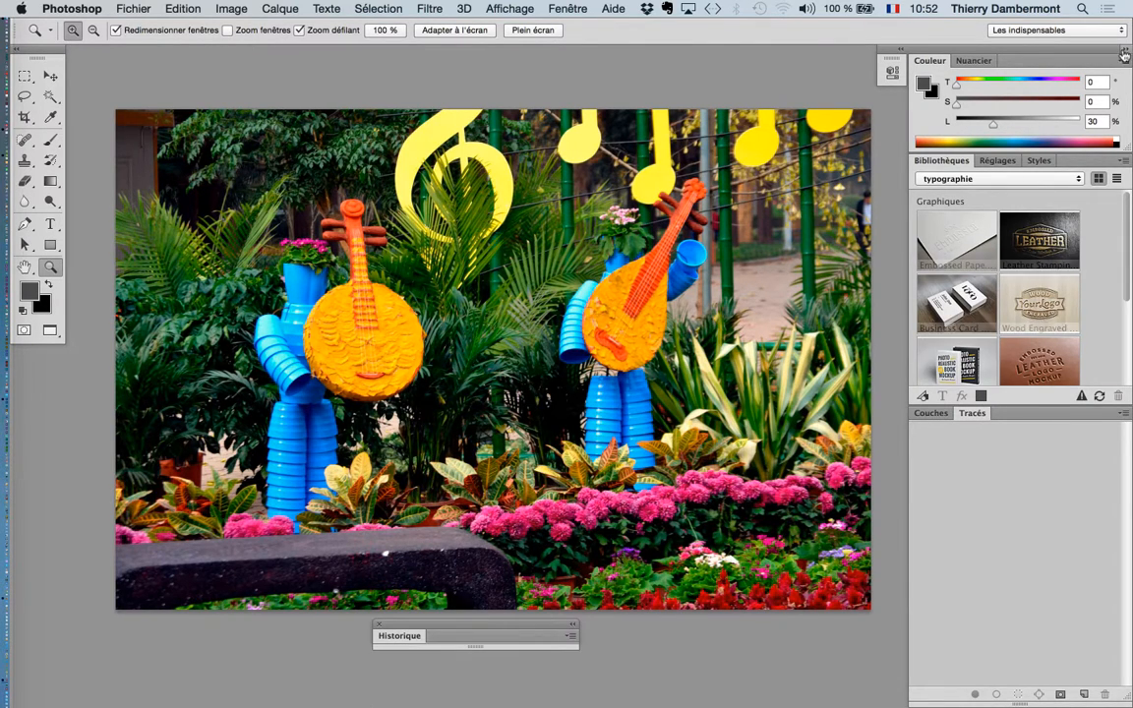
left_click(1126, 49)
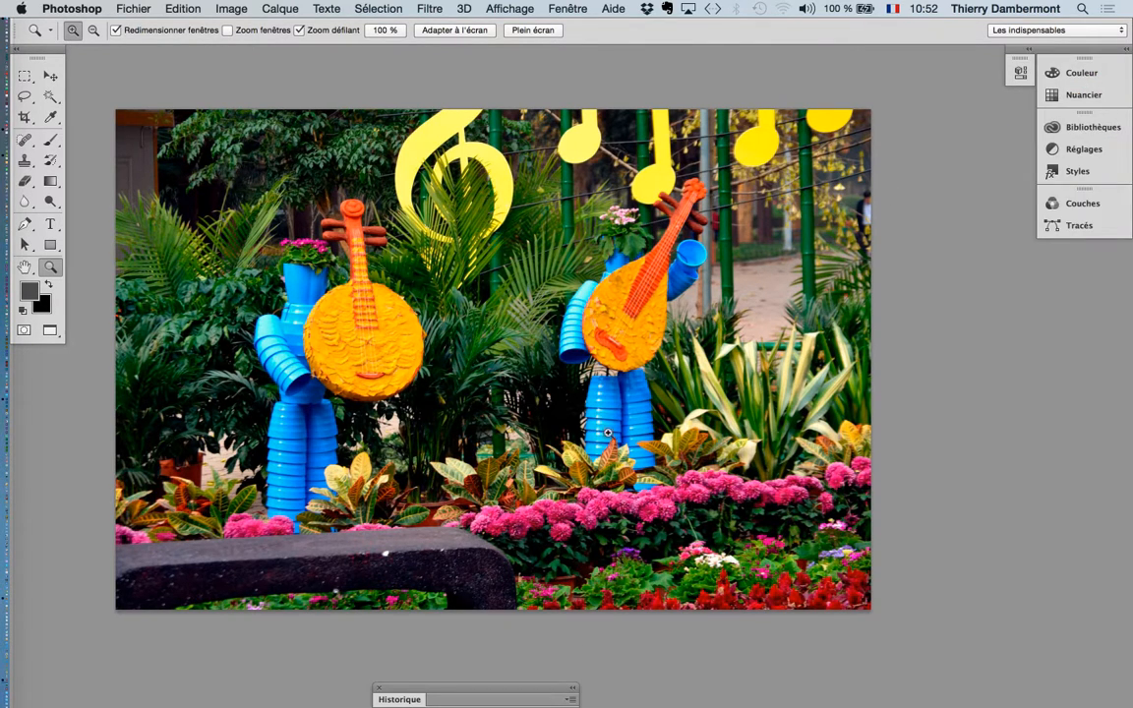
left_click(380, 689)
left_click_drag(699, 437, 661, 448)
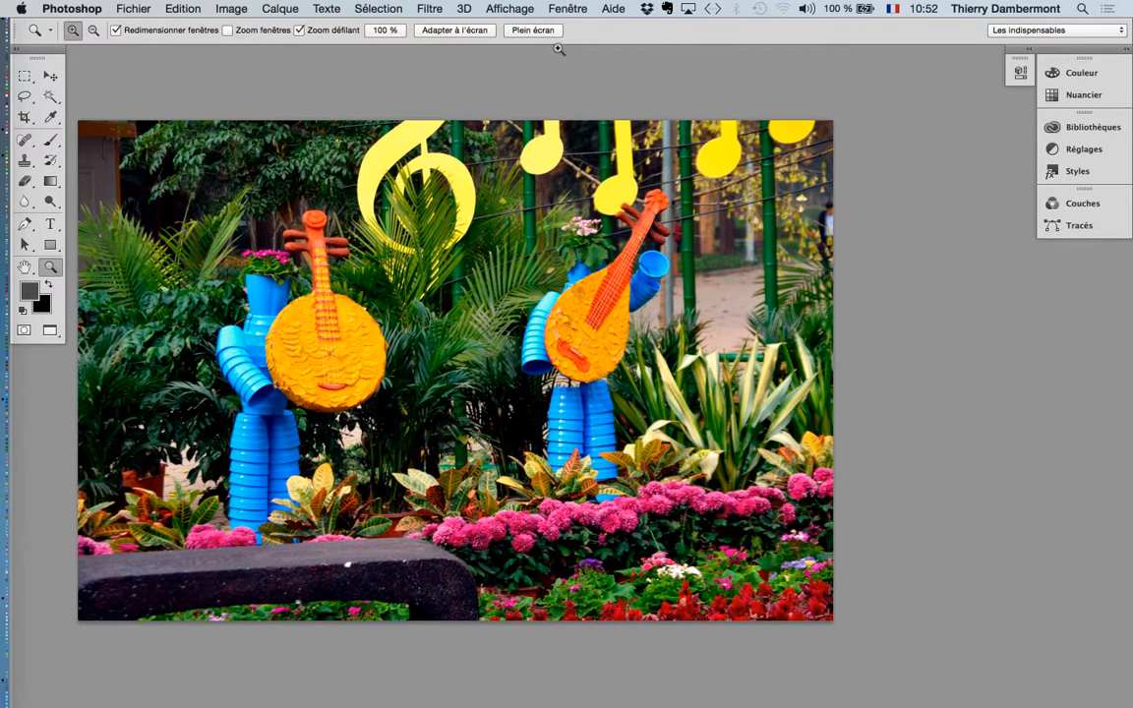
- Start the Accentuation filter, move its dialog off the photo's centre, and set the gain to 87 % and the radius to 1,3 pixels
left_click(439, 8)
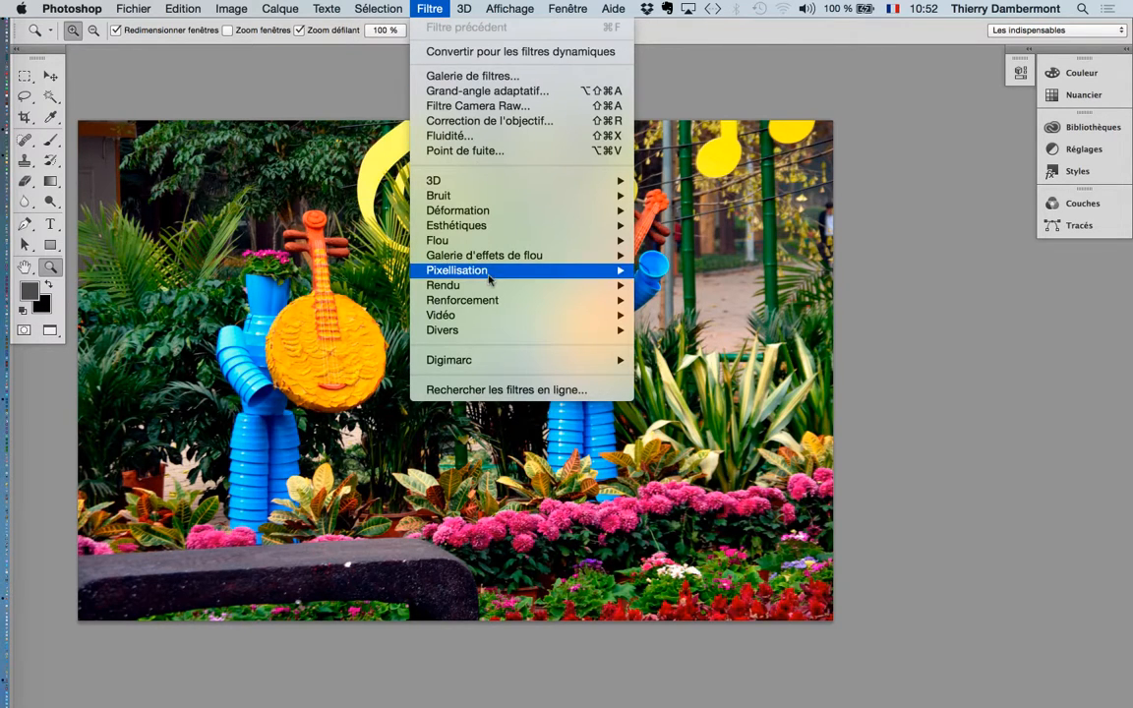
mouse_move(523, 304)
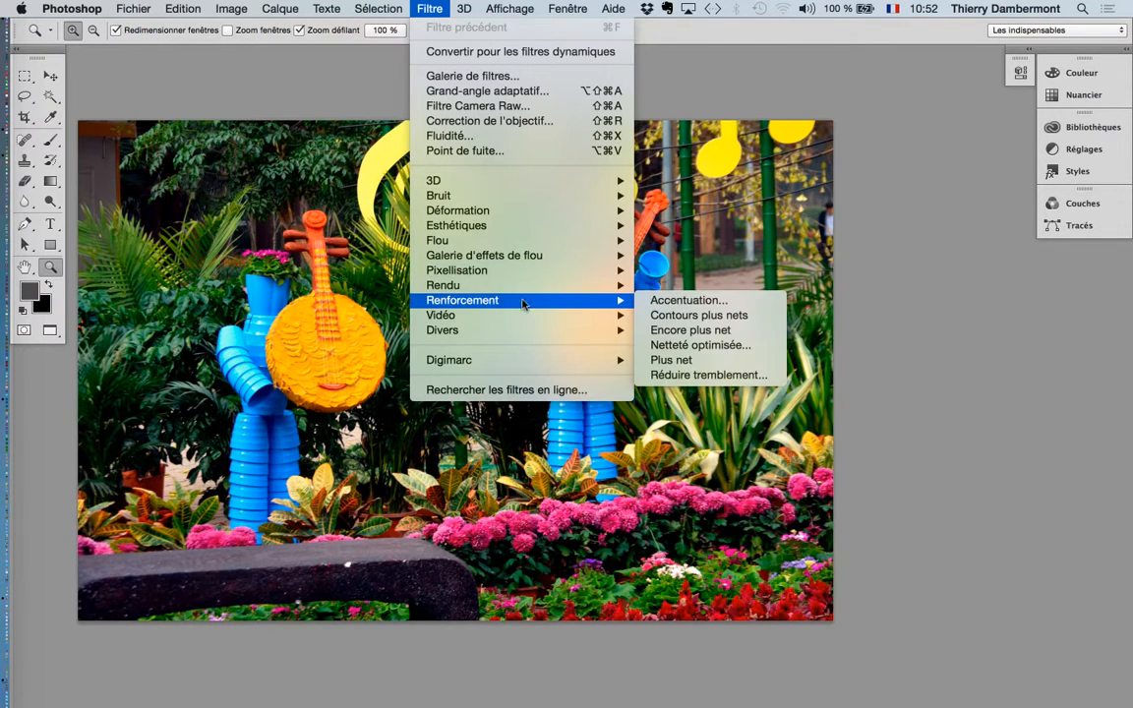
left_click(753, 305)
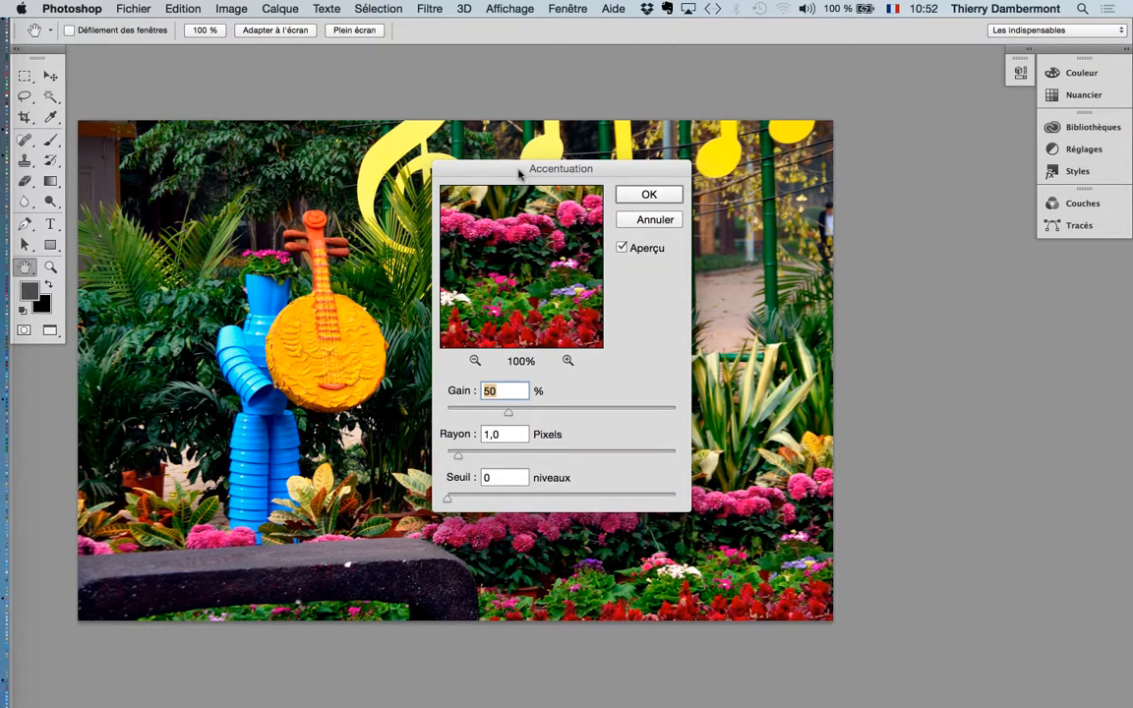
left_click_drag(519, 173, 871, 115)
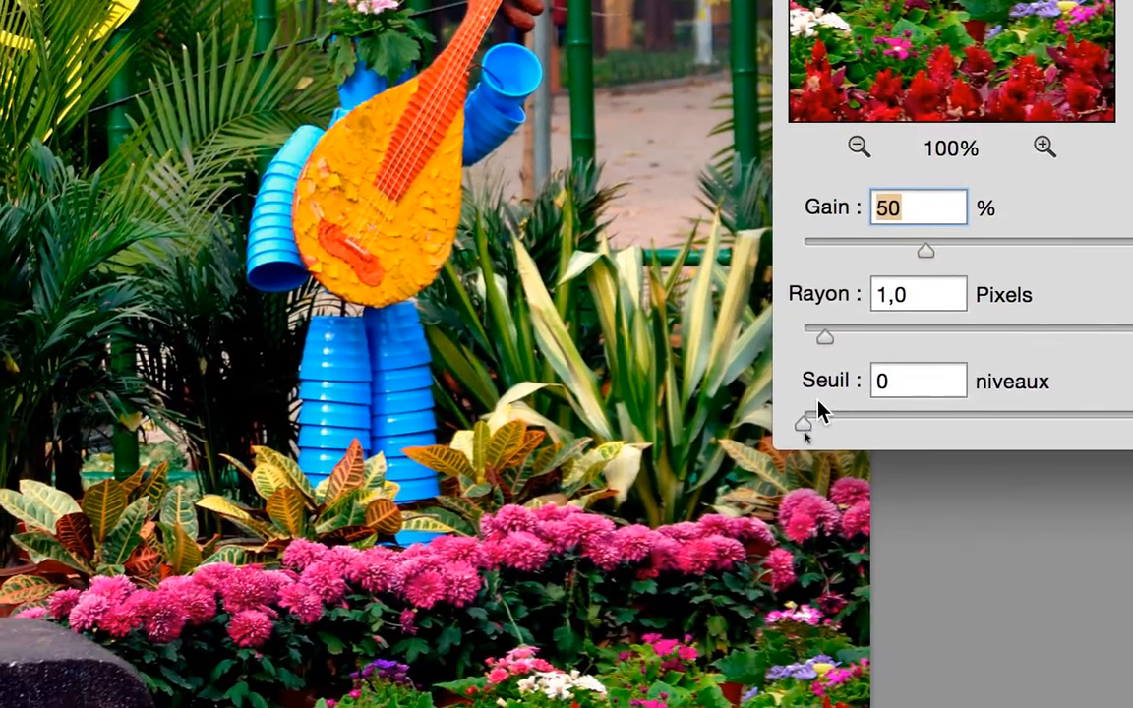
left_click(804, 421)
left_click_drag(817, 339, 886, 349)
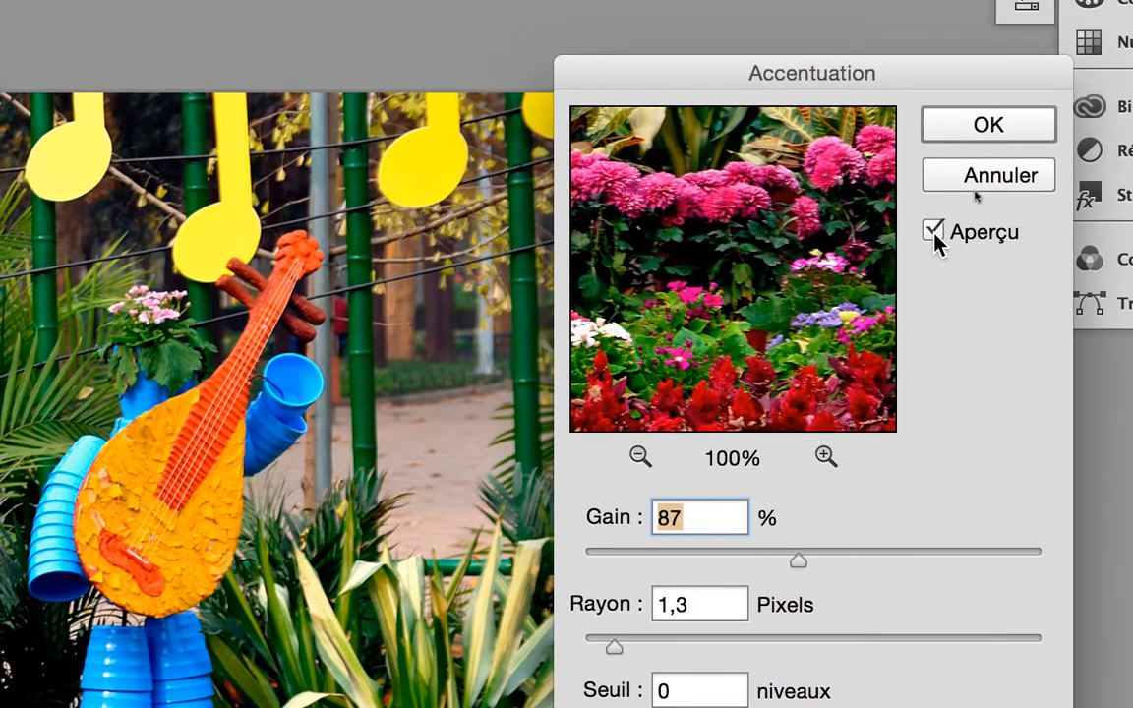
- Toggle the Accentuation preview off and on repeatedly to compare the photo with and without sharpening
left_click(1013, 37)
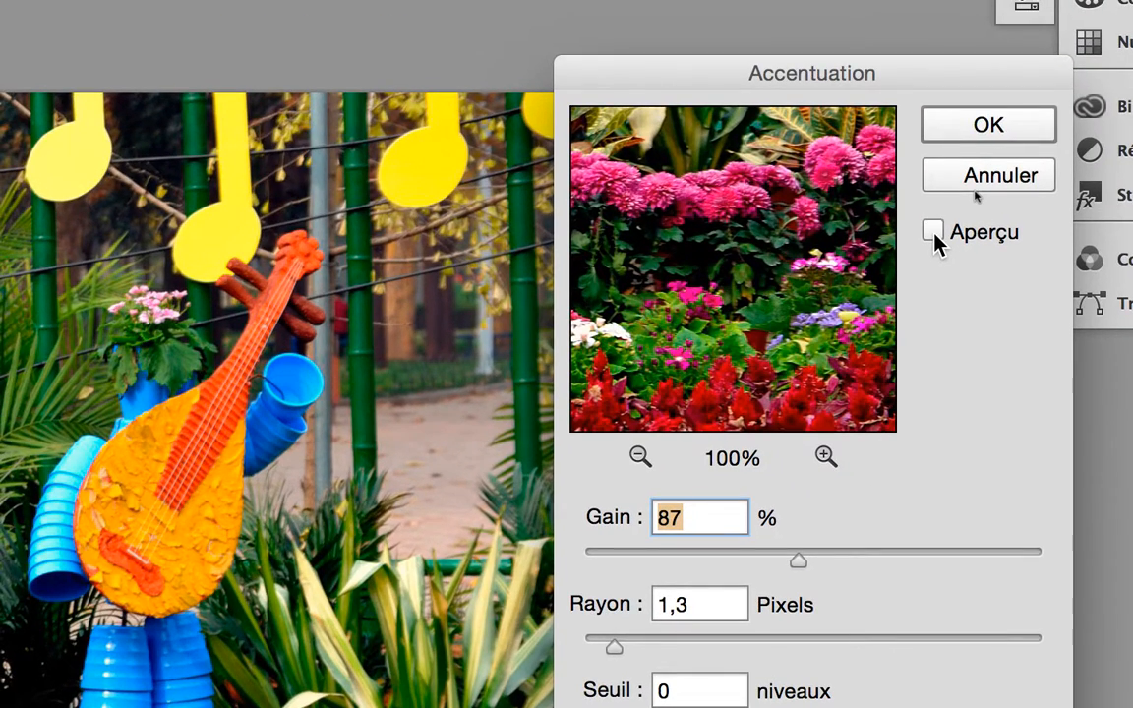
left_click(934, 236)
left_click(934, 236)
left_click(935, 236)
left_click(935, 236)
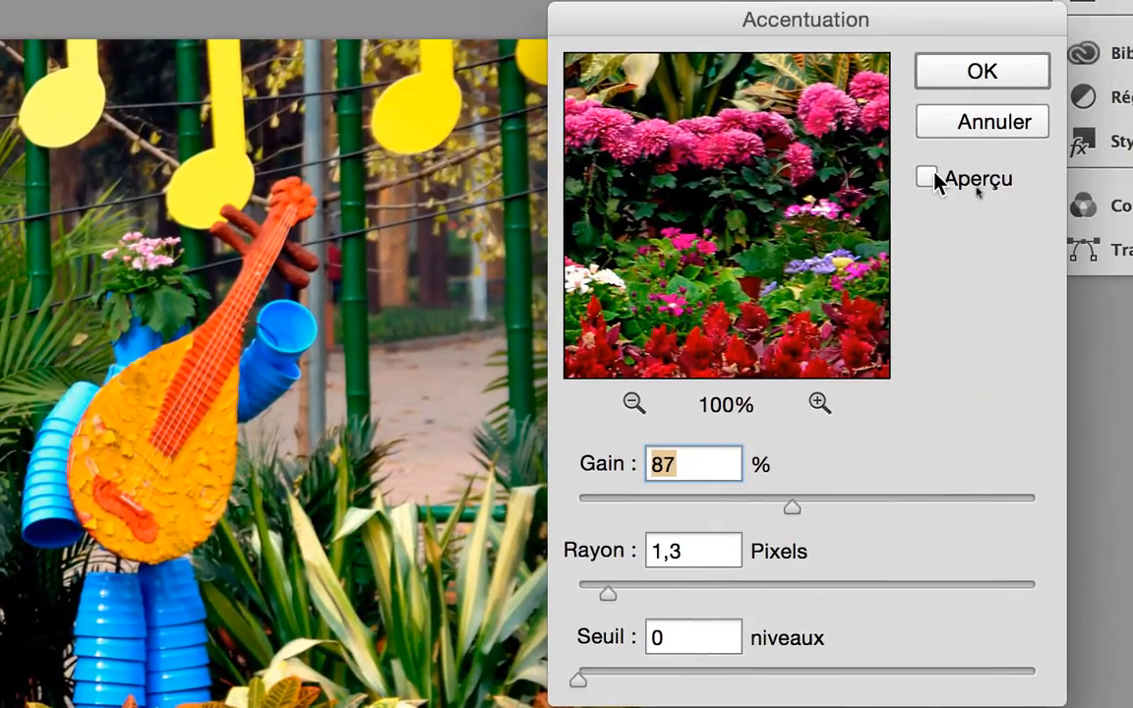
left_click(931, 177)
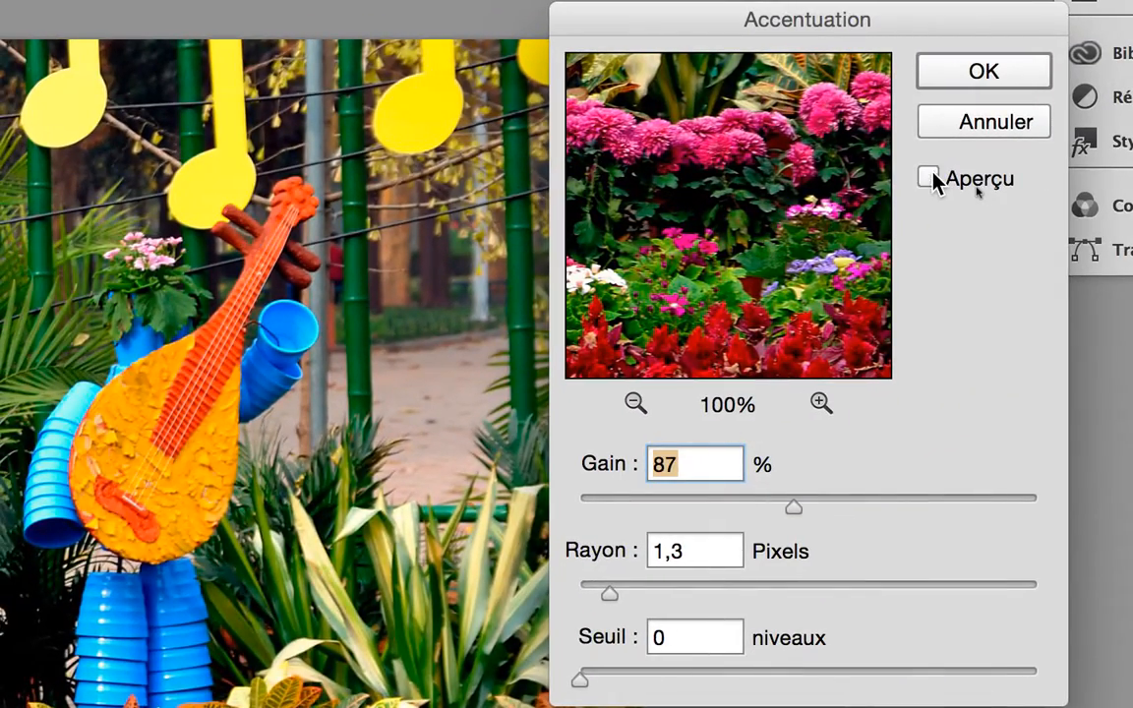
left_click(930, 177)
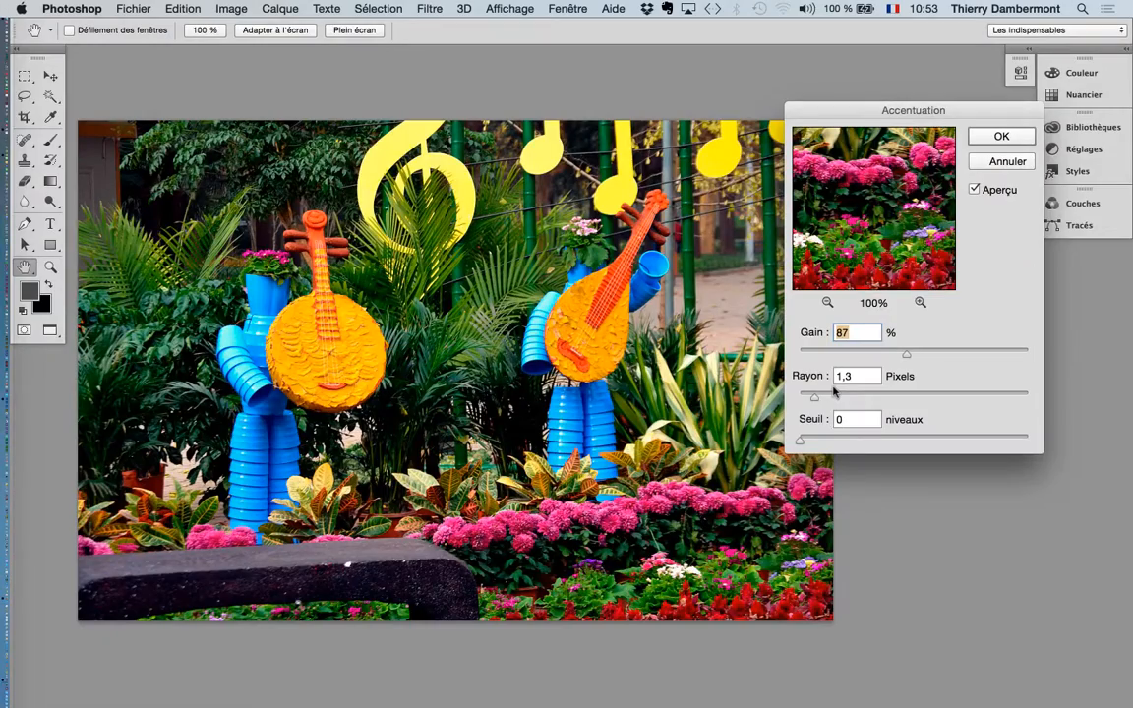
- Raise the Accentuation radius to 1,8 pixels and the gain to 110 %, and apply the filter to the photo
key("alt")
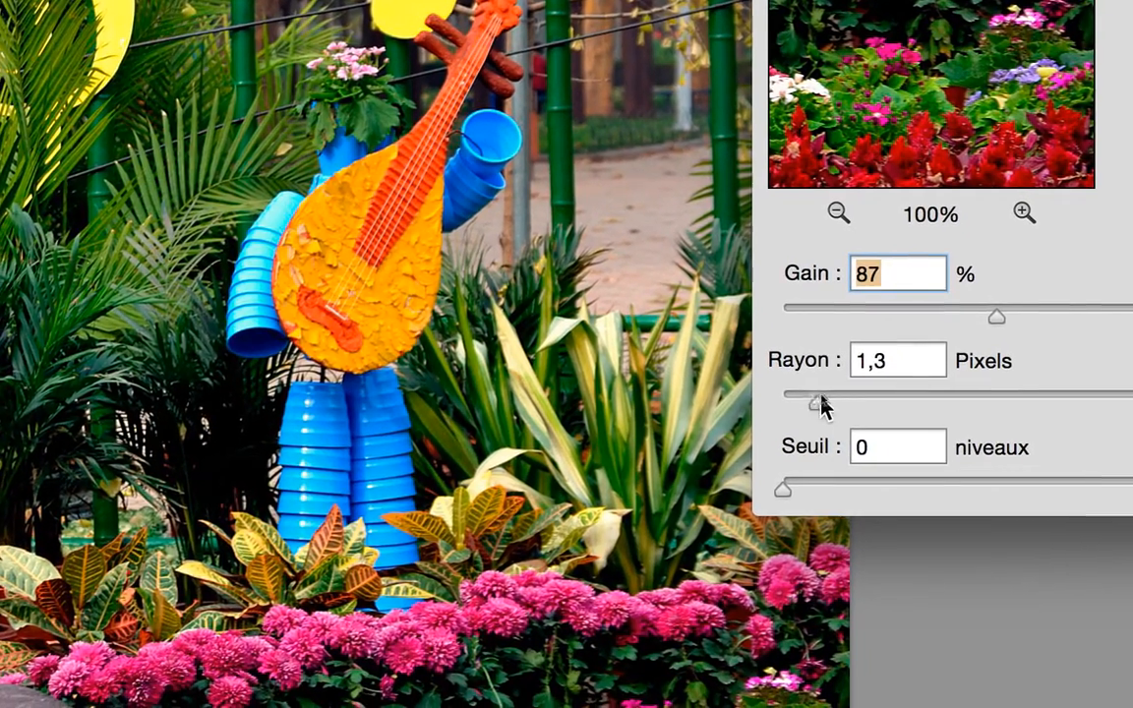
left_click_drag(822, 406, 829, 403)
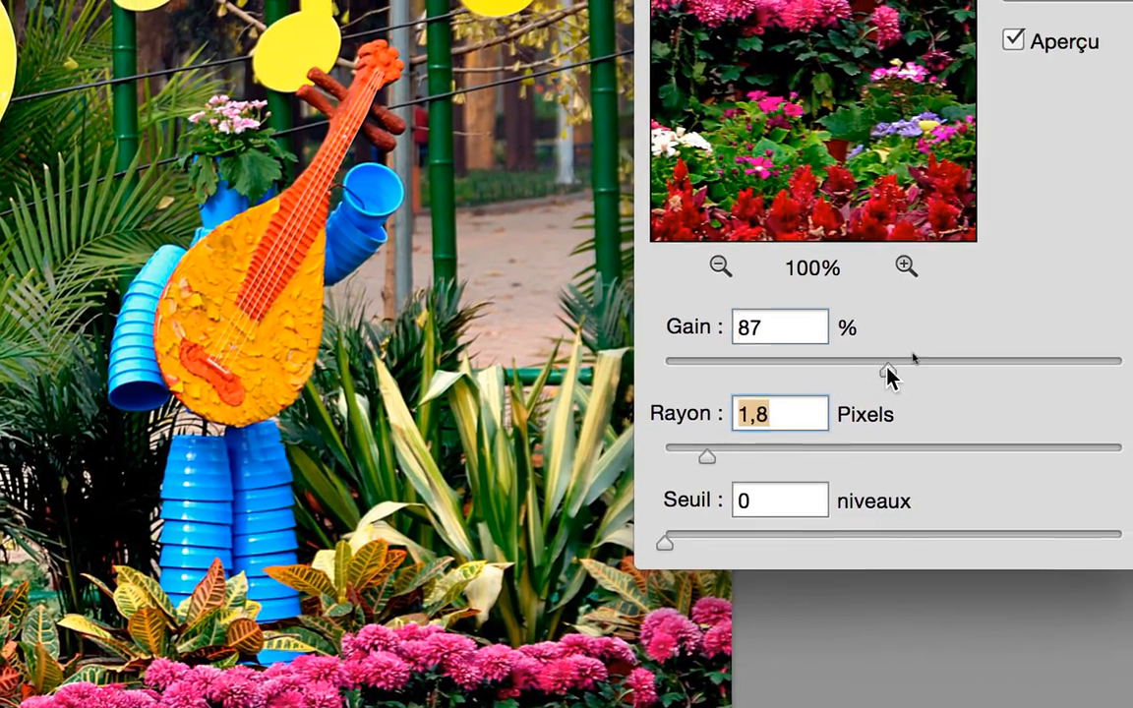
left_click_drag(888, 376, 921, 378)
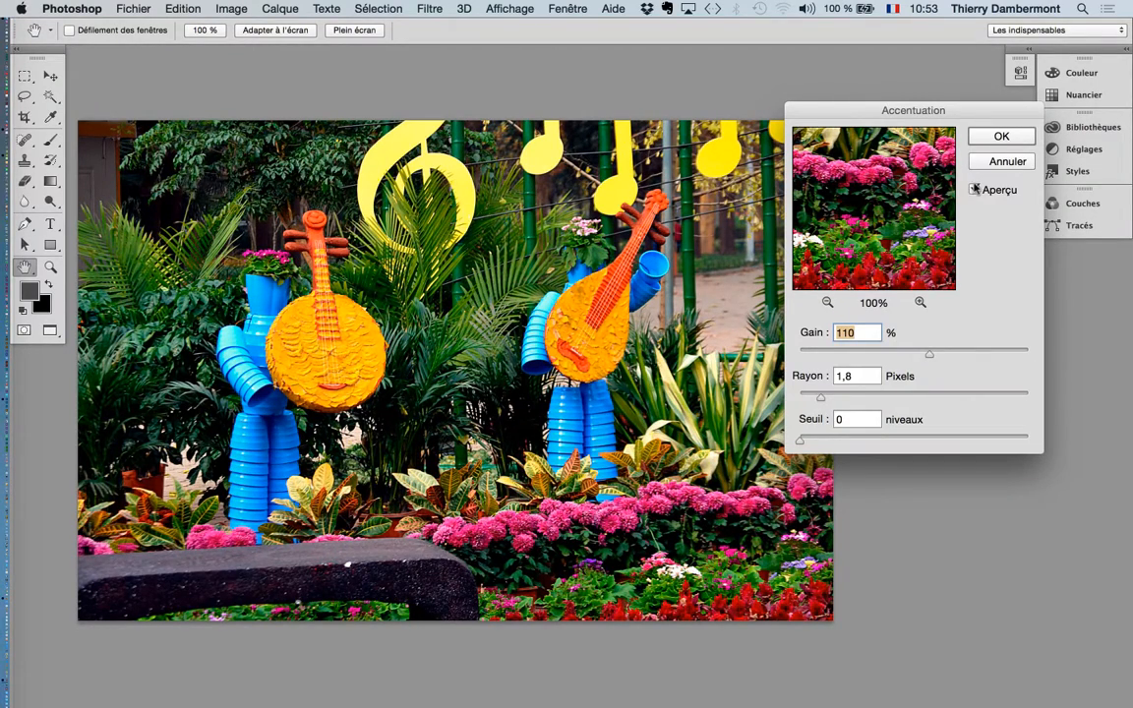
left_click(1002, 137)
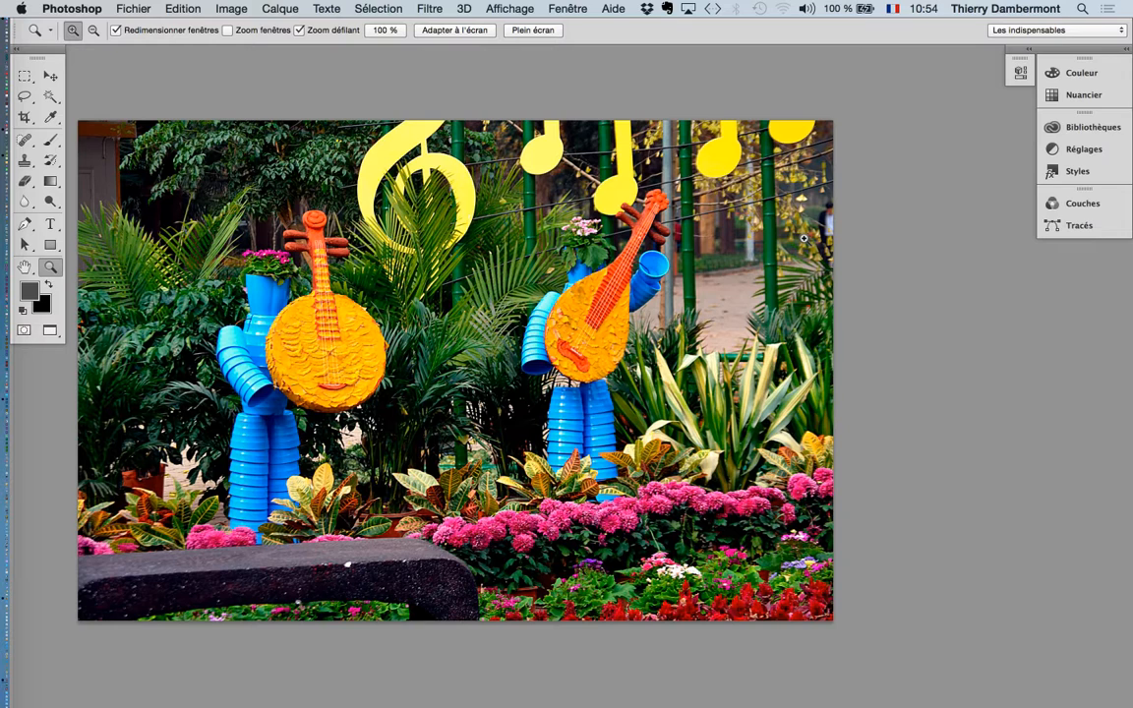
- Undo the Accentuation filter and shift the photo slightly upward in the workspace
left_click(183, 8)
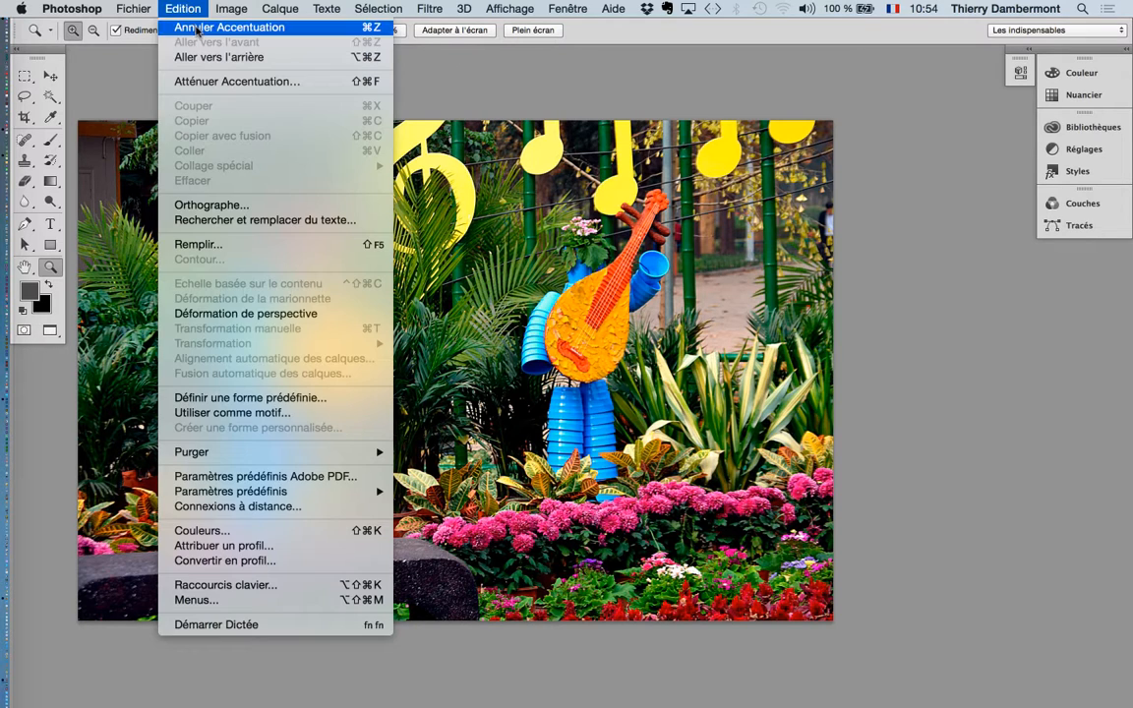
left_click(197, 28)
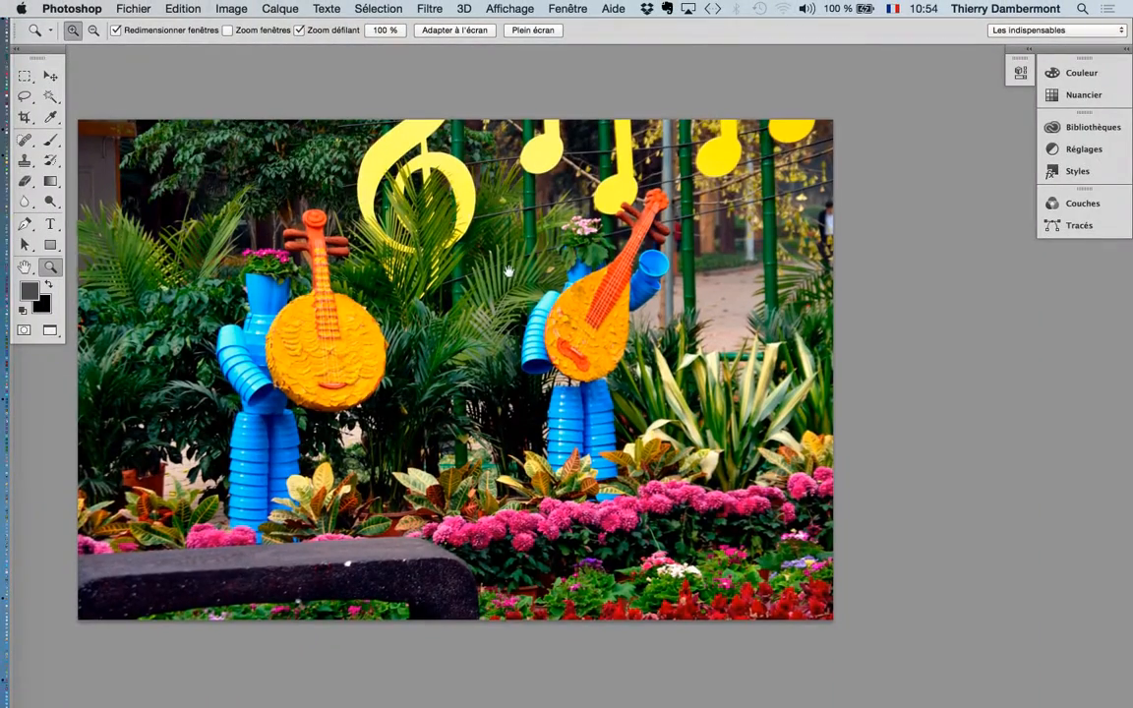
left_click_drag(508, 271, 502, 297)
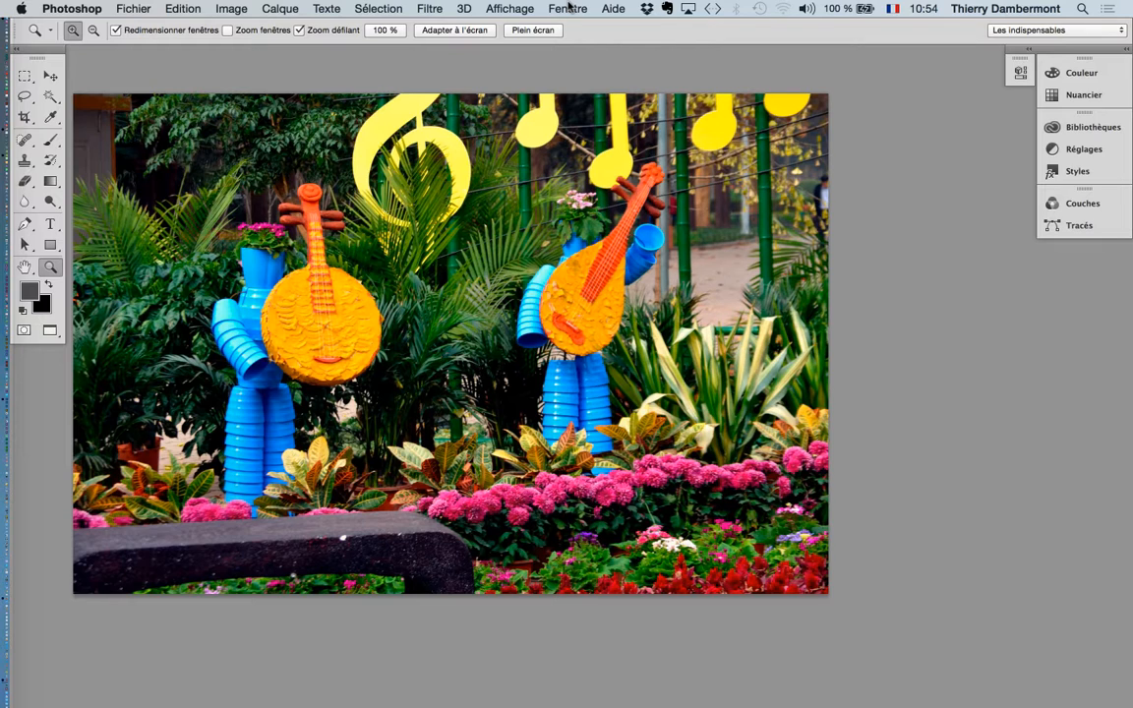
- Show the Layers panel, move it over the photo's upper-right area and widen it
left_click(568, 7)
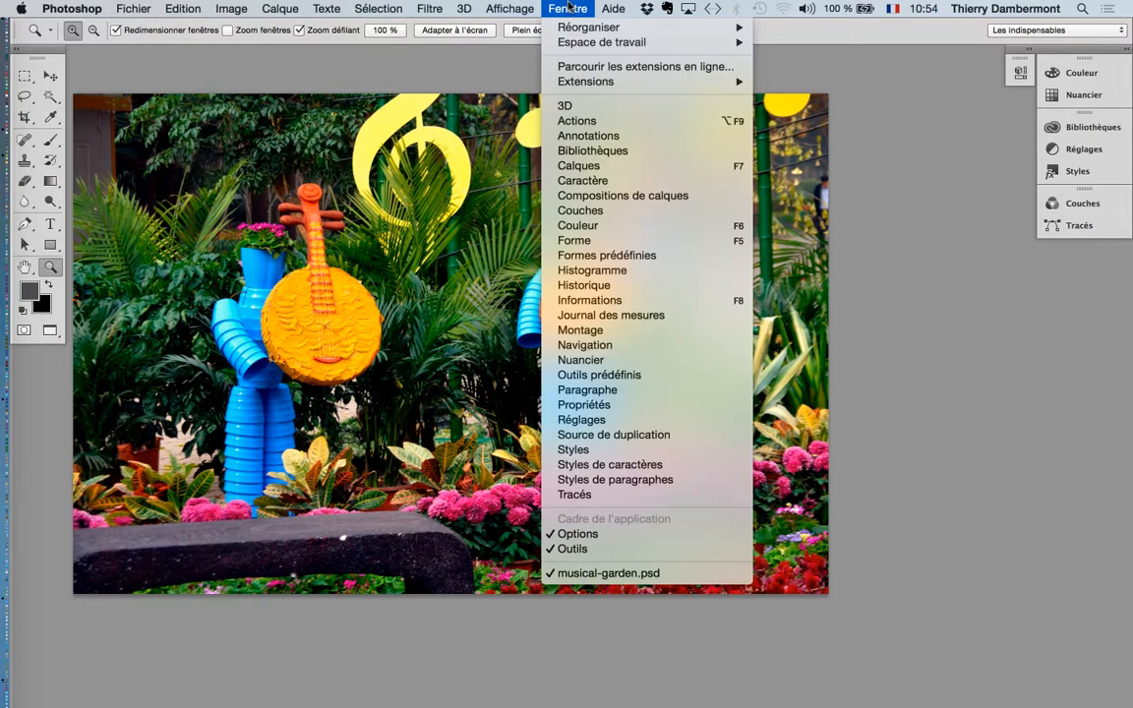
left_click(949, 264)
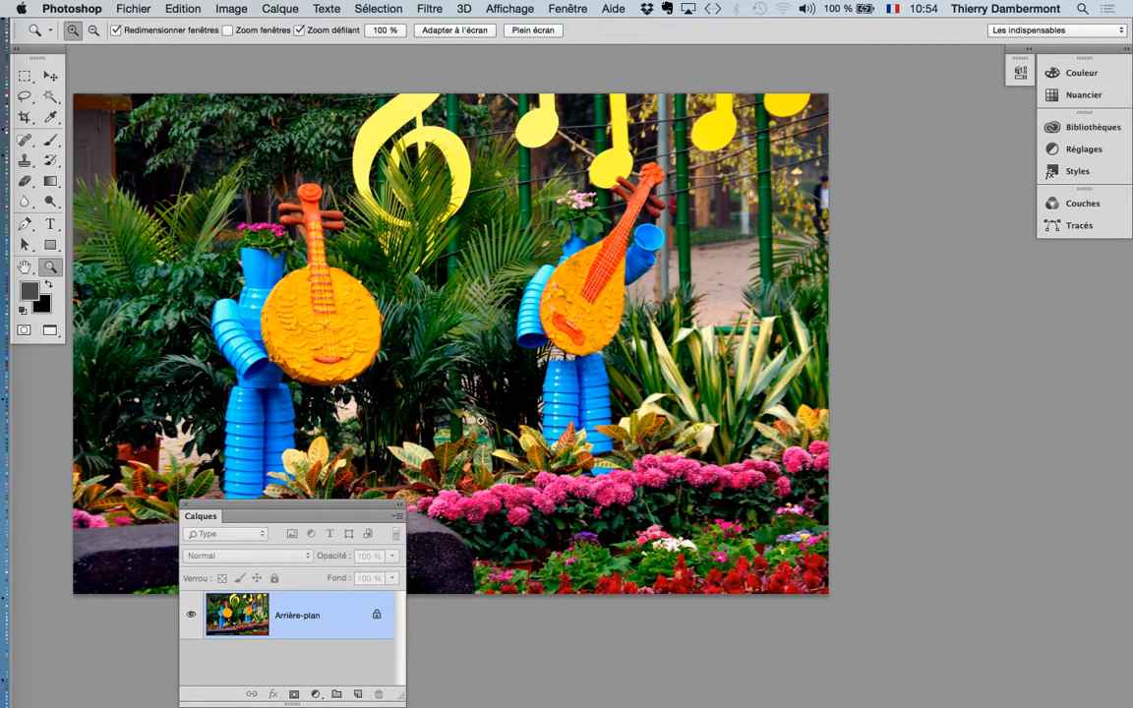
left_click_drag(342, 458, 923, 136)
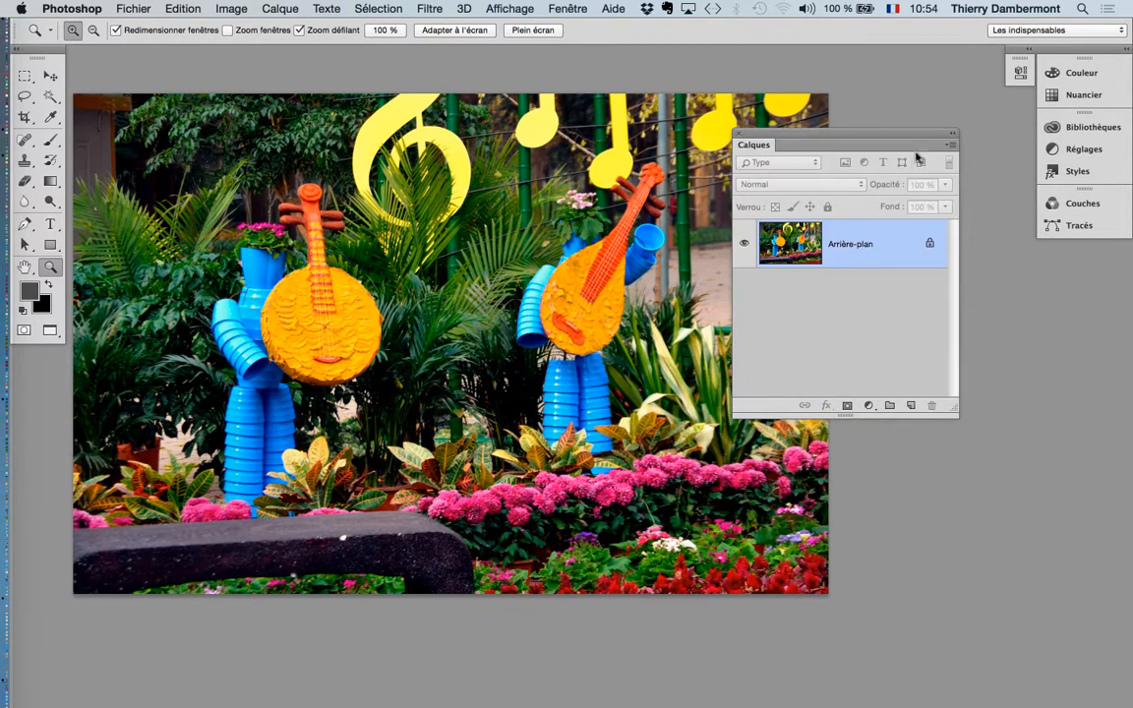
left_click_drag(954, 410, 1022, 378)
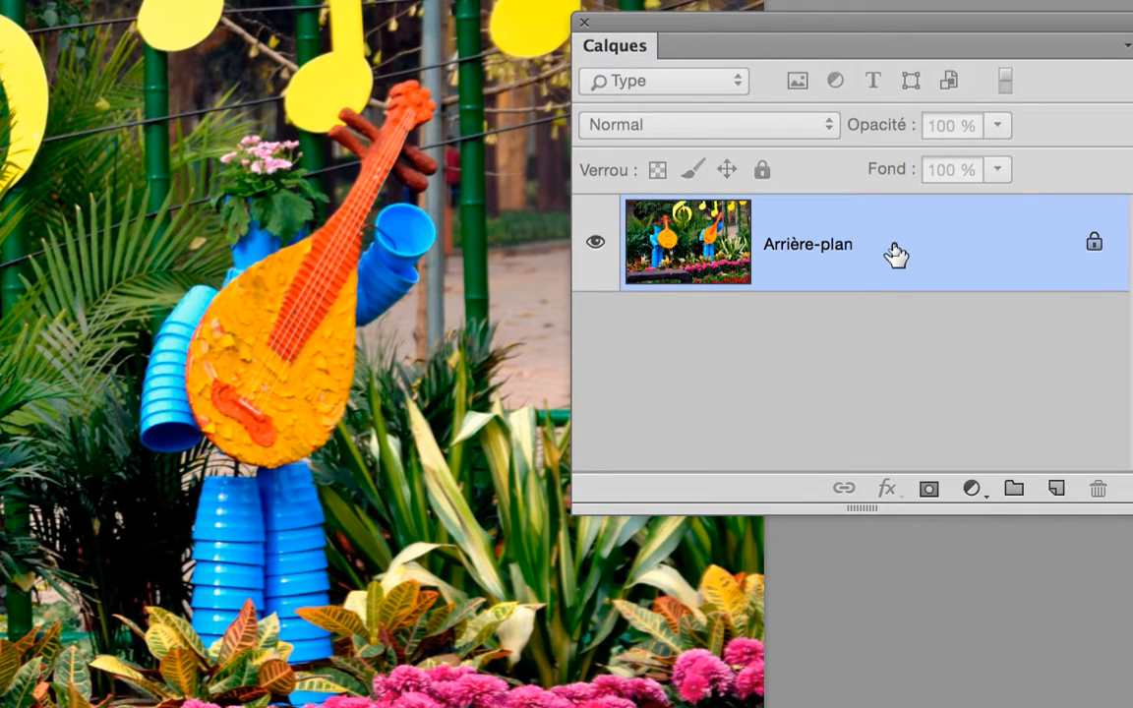
- Convert the Arrière-plan layer to a smart object and apply Accentuation with gain 110 %, radius 1,8 pixels and threshold 0
right_click(895, 255)
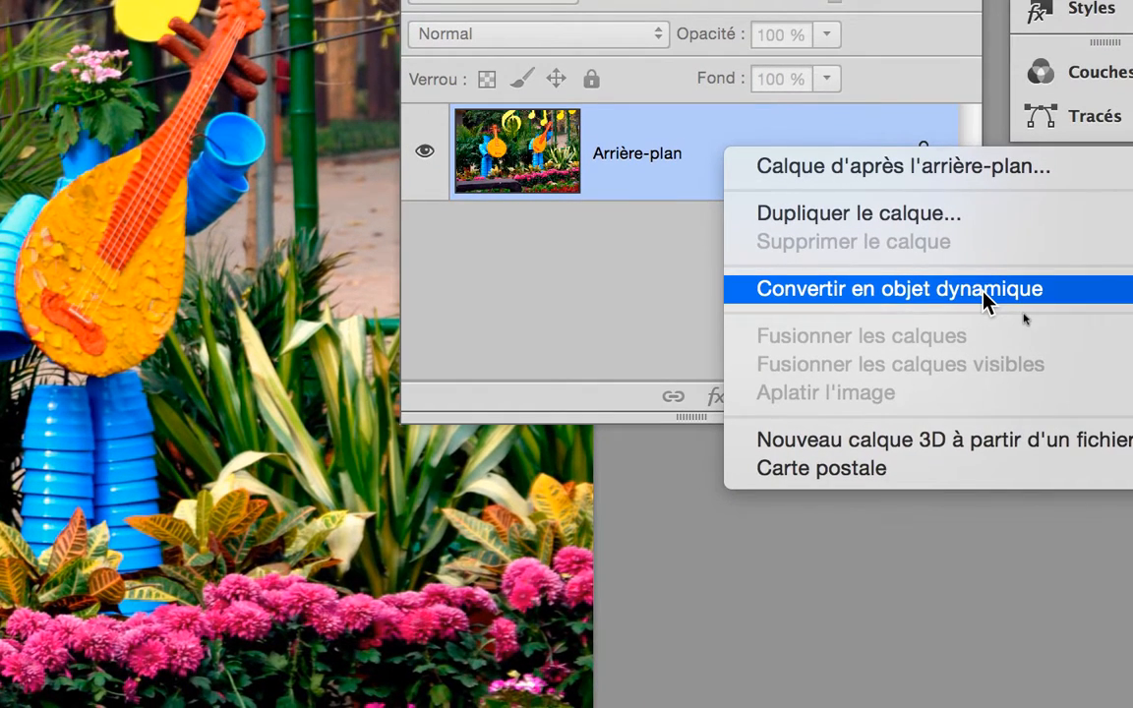
left_click(984, 294)
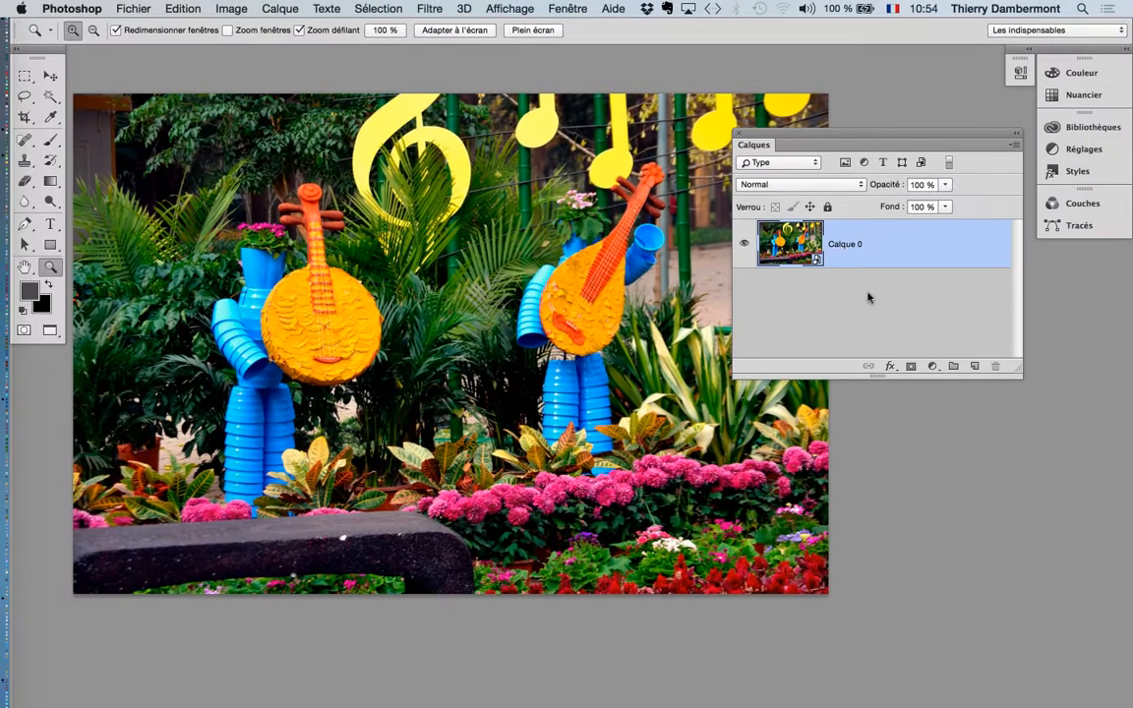
left_click(430, 9)
mouse_move(512, 300)
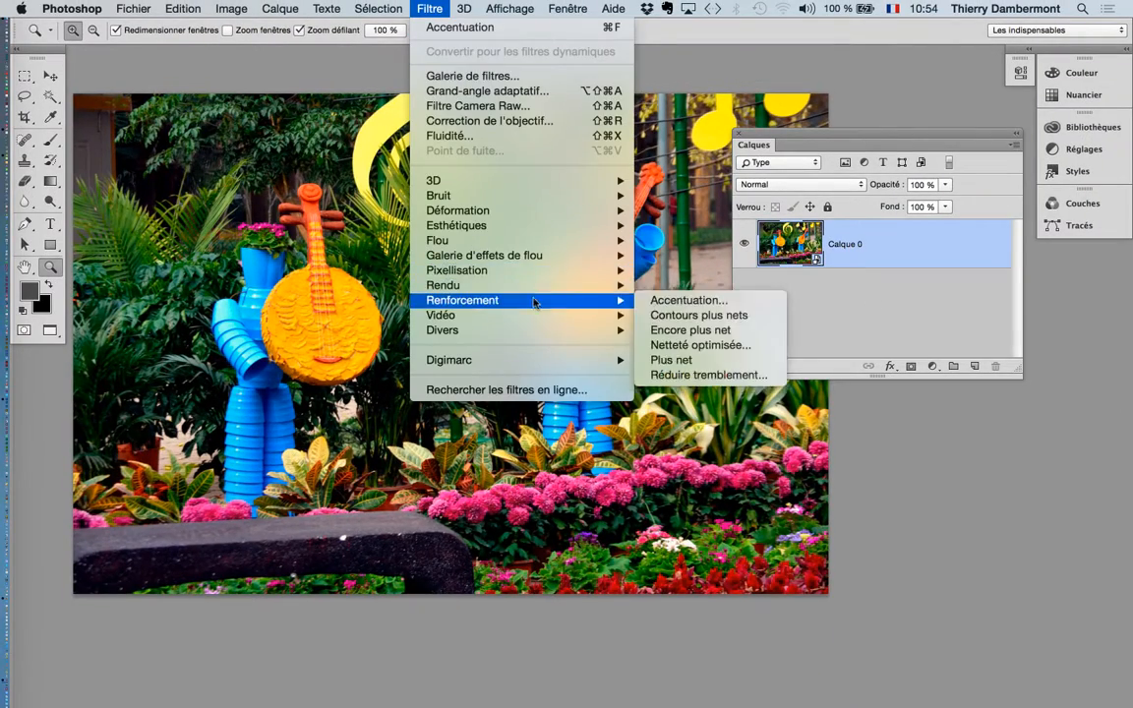
left_click(678, 299)
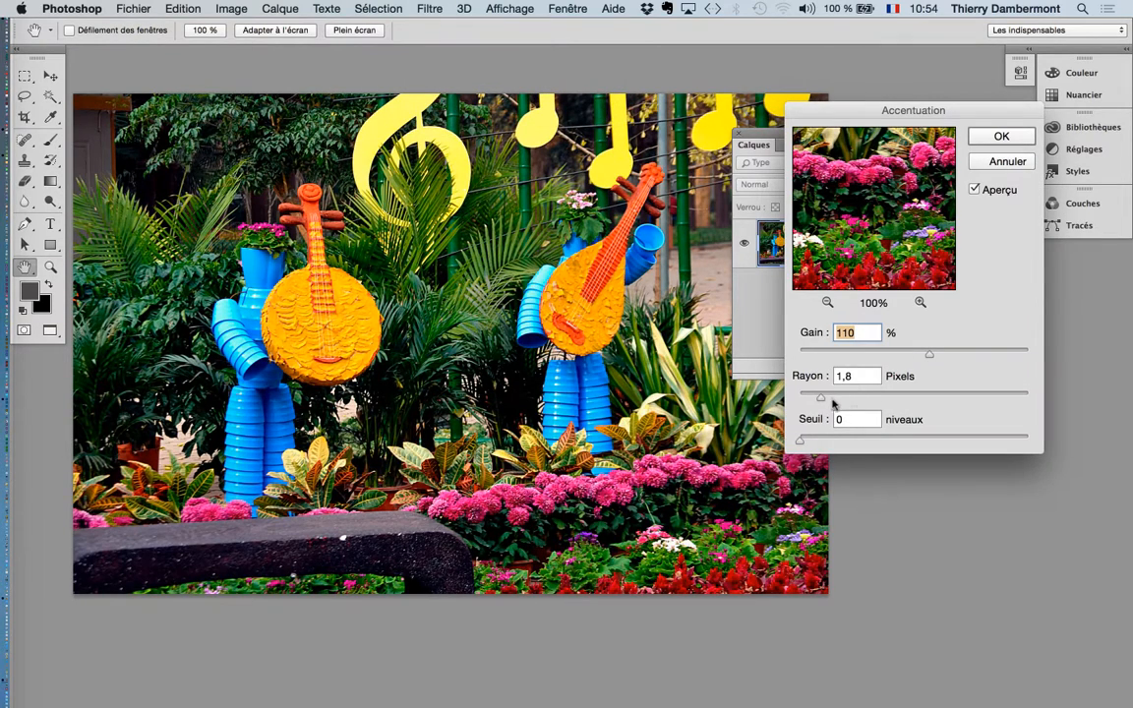
left_click(995, 135)
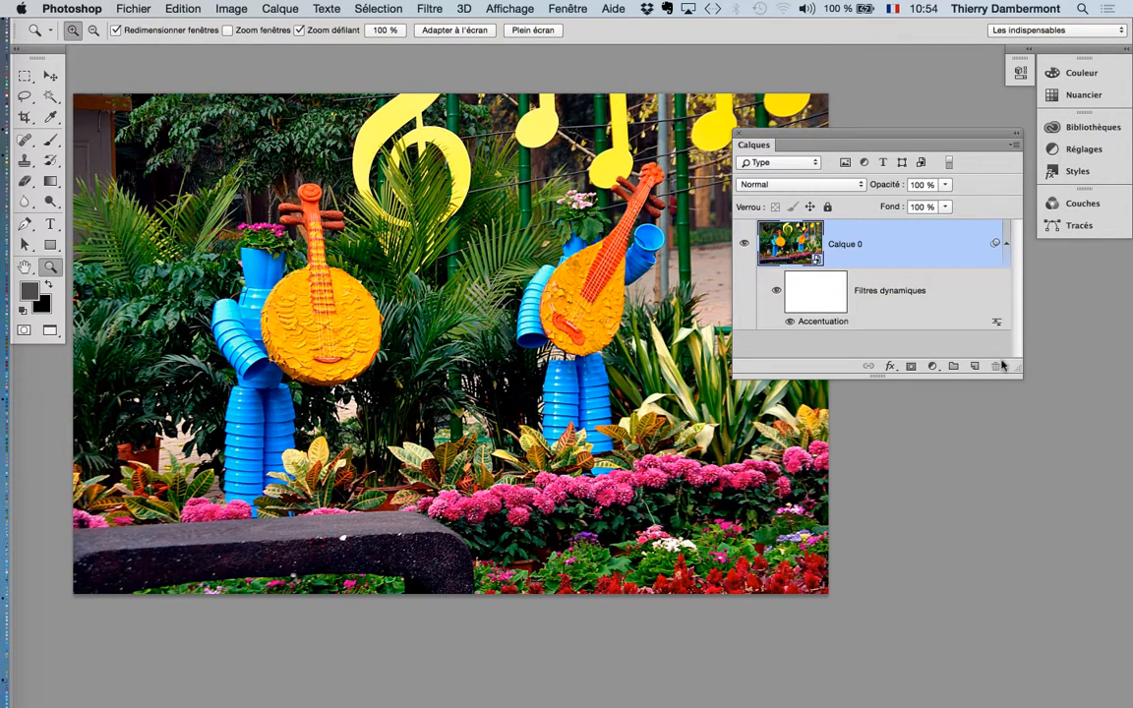
- Lengthen the Layers panel and toggle the Accentuation smart filter's visibility to compare the photo before and after sharpening
left_click_drag(1017, 371, 1022, 430)
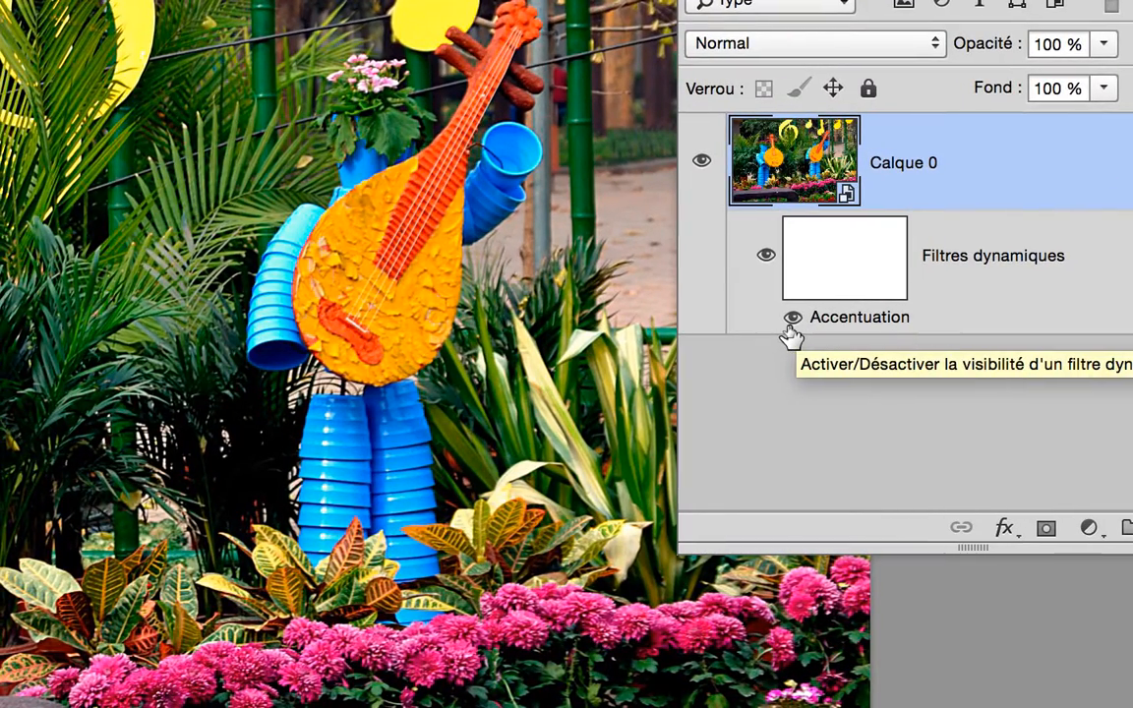
left_click(792, 317)
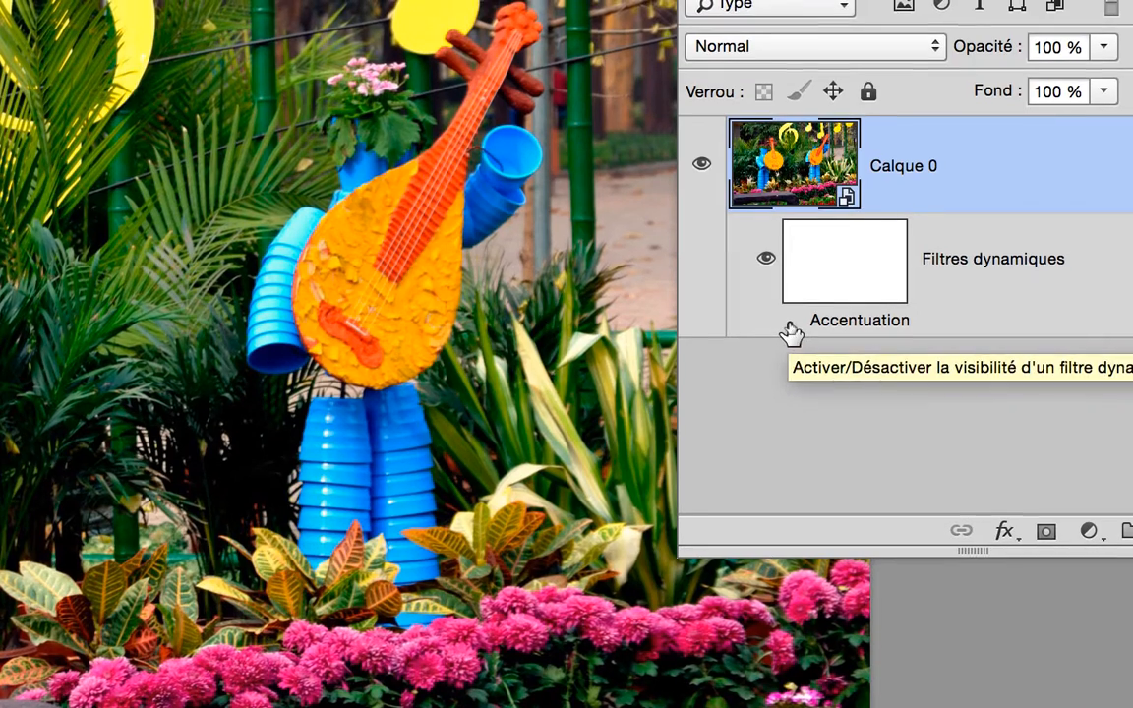
left_click(791, 320)
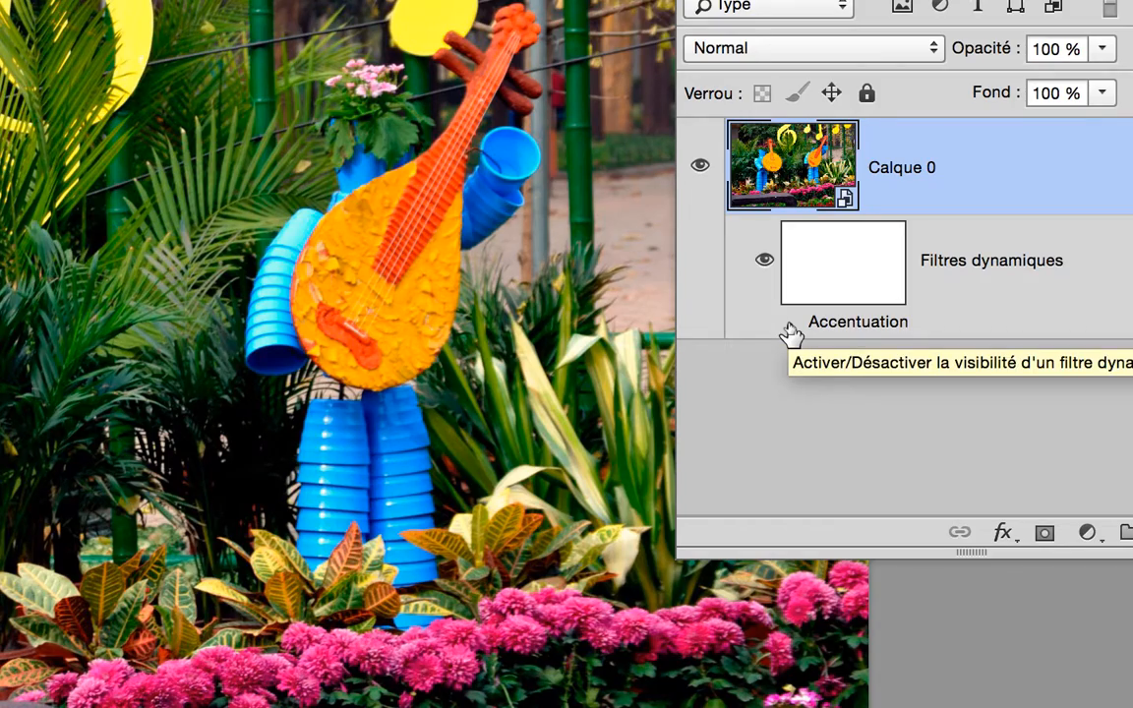
left_click(789, 325)
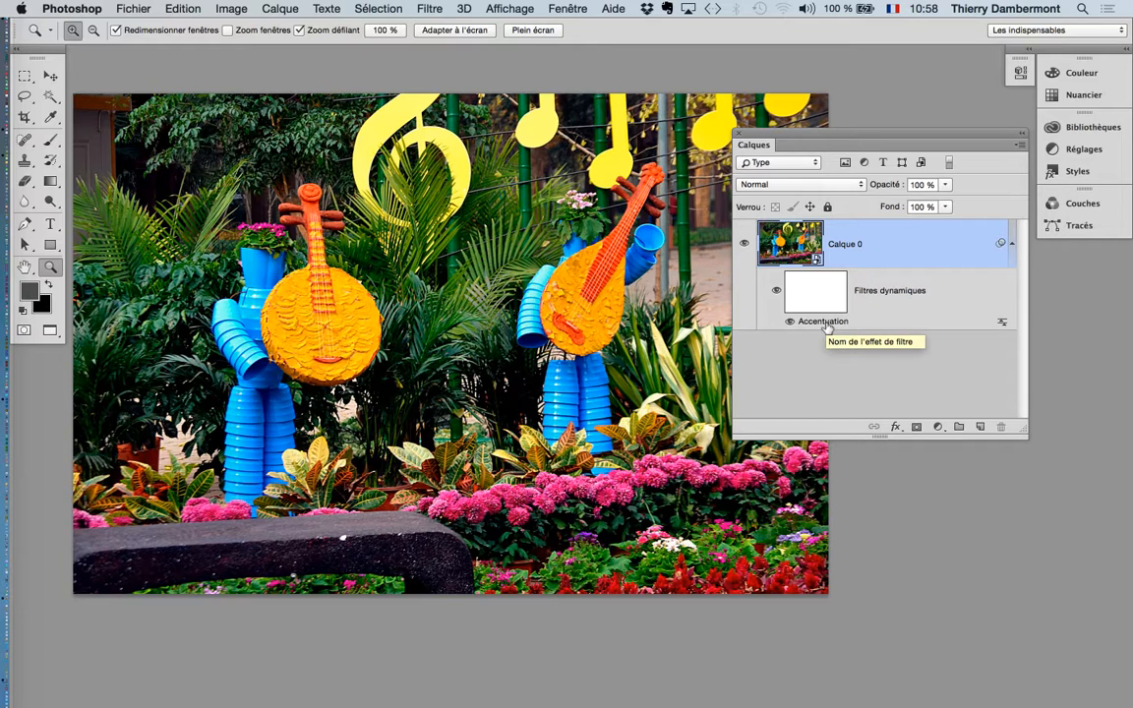
- Save the document with its layers in Photoshop format as musical-garden.psd in "netteé par passe-haut", replacing the existing file
left_click(132, 8)
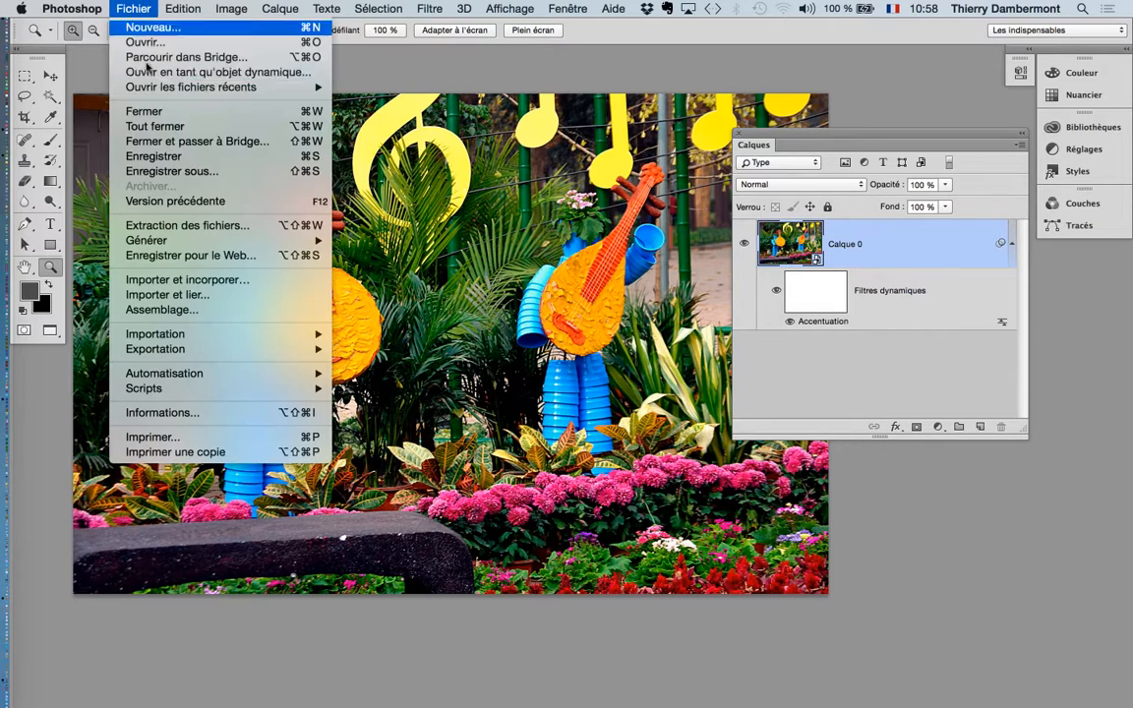
left_click(210, 173)
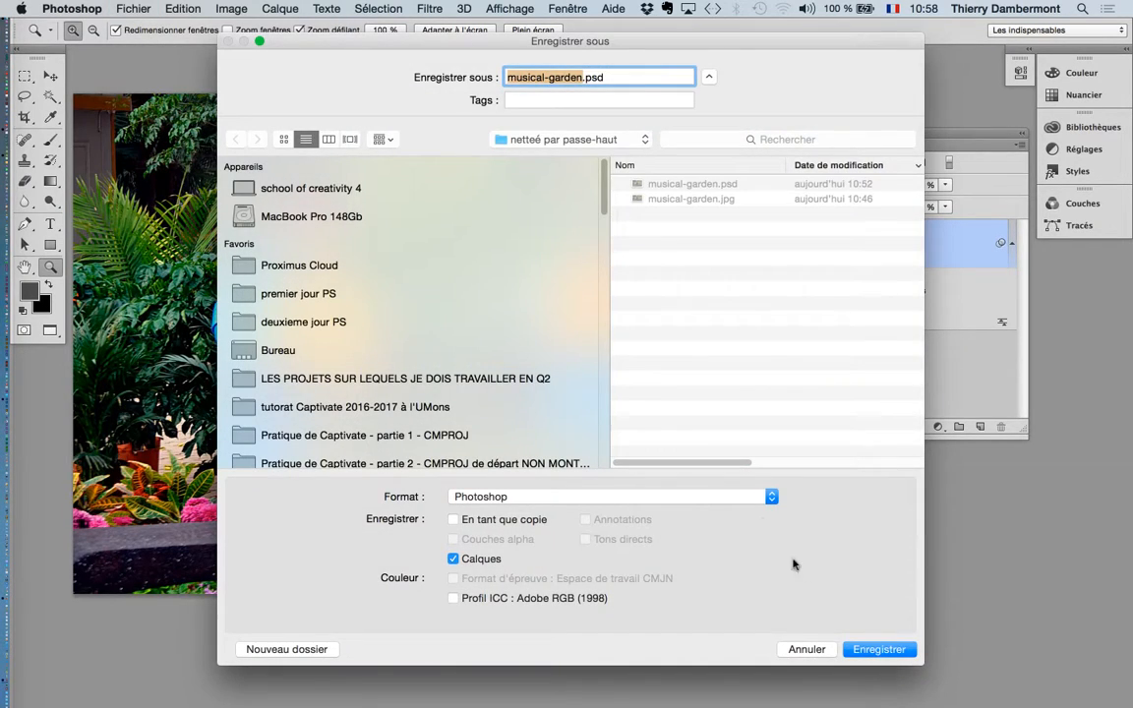
left_click(875, 649)
left_click(655, 142)
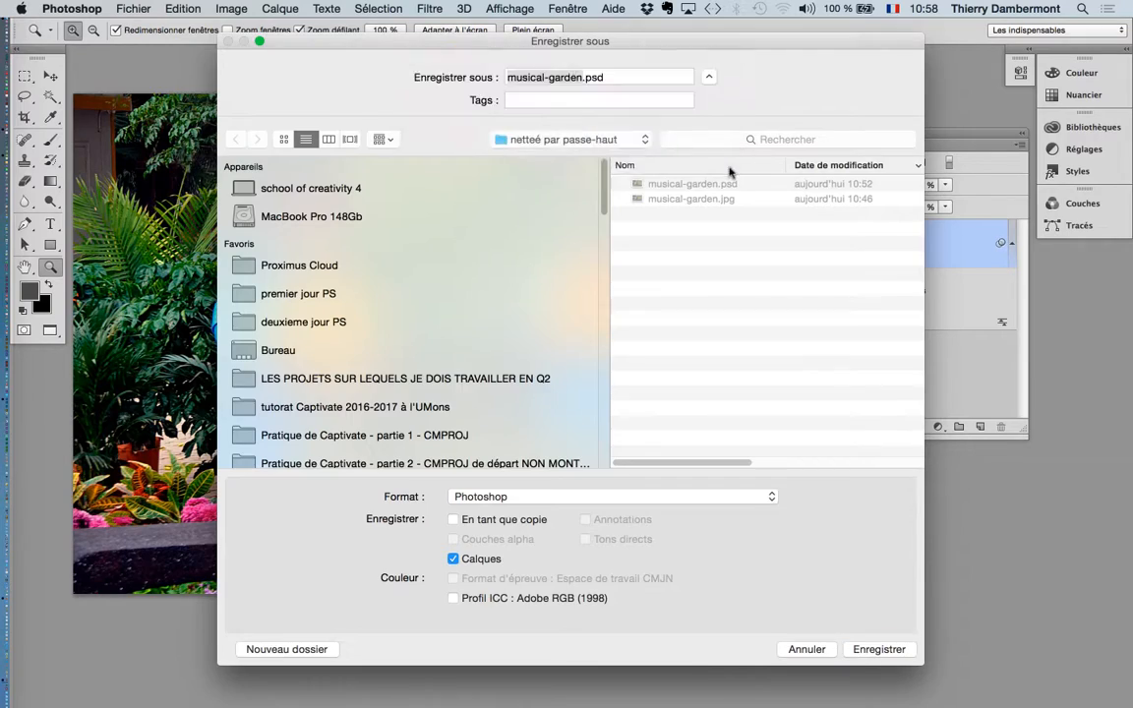
- Close the saved document and open the original musical-garden.jpg from the "netteé par passe-haut" folder
left_click(795, 295)
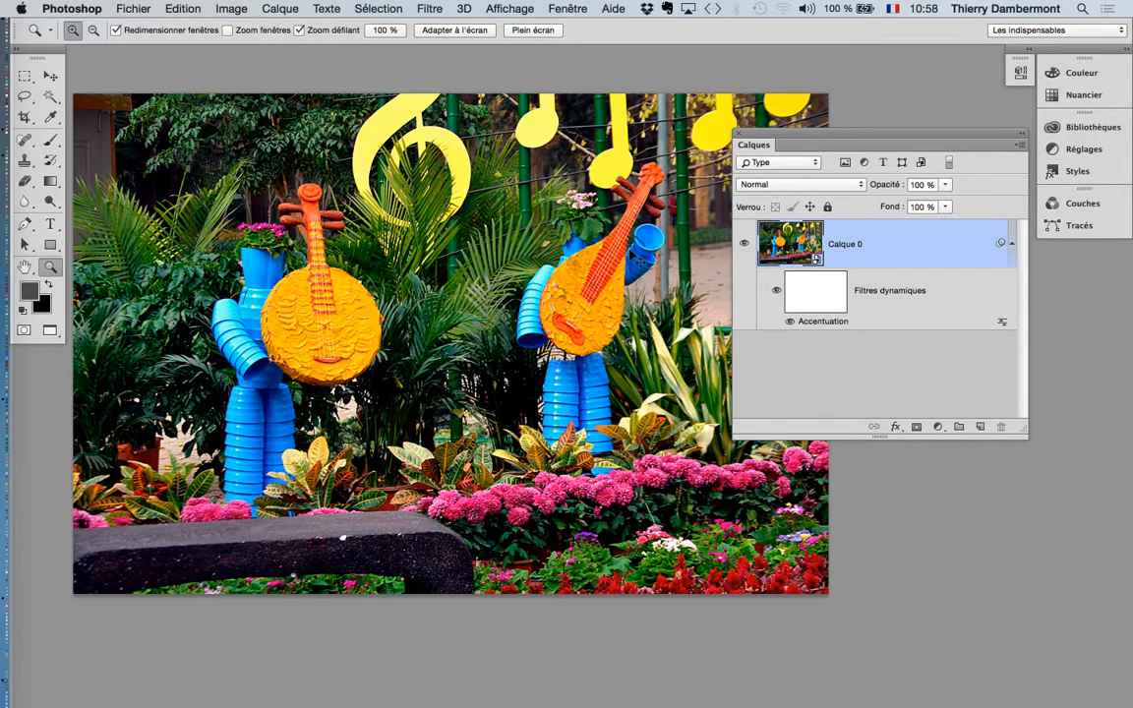
key("super+w")
left_click(121, 8)
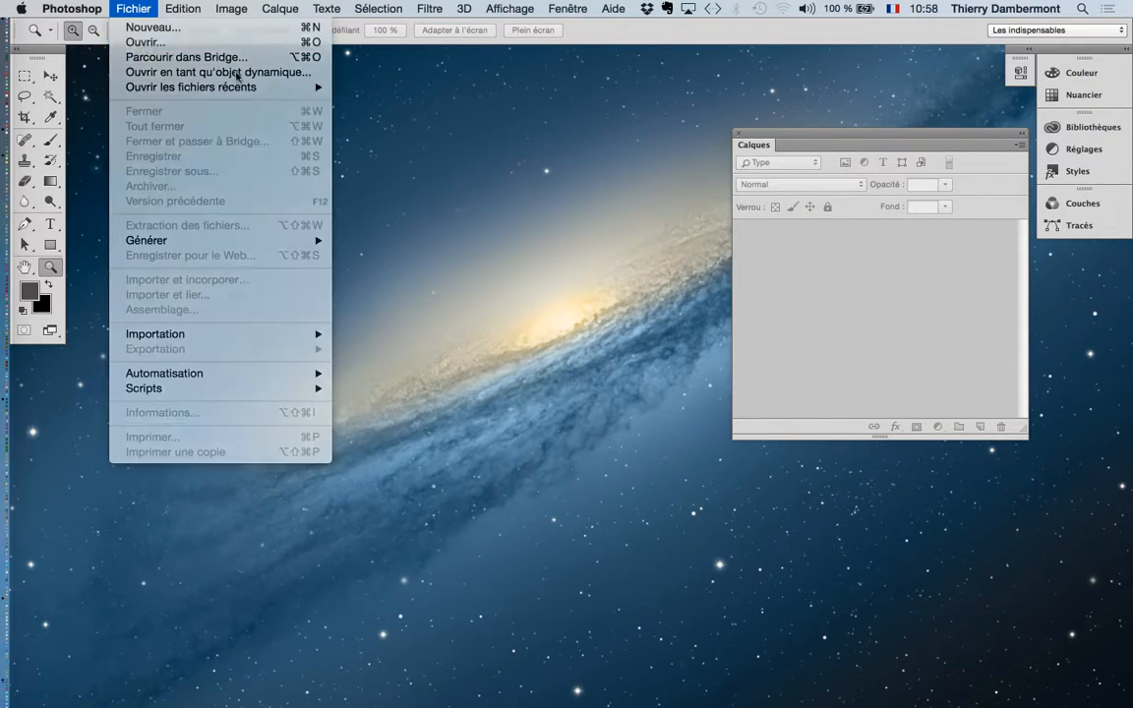
left_click(236, 73)
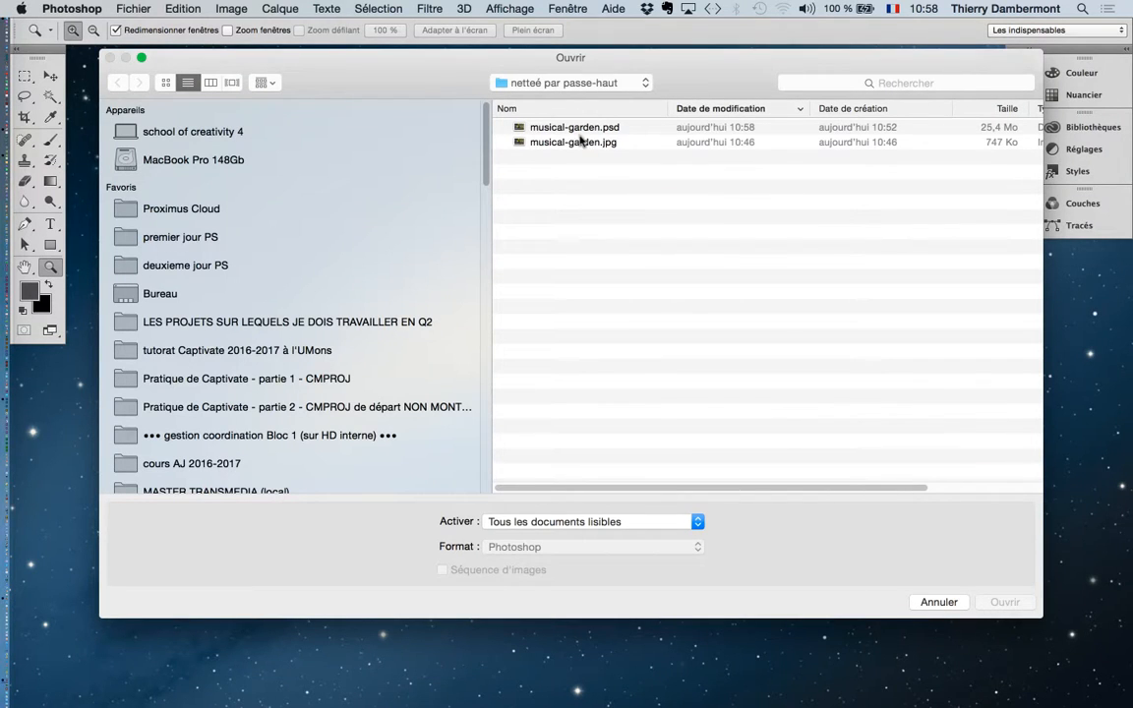
left_click(582, 141)
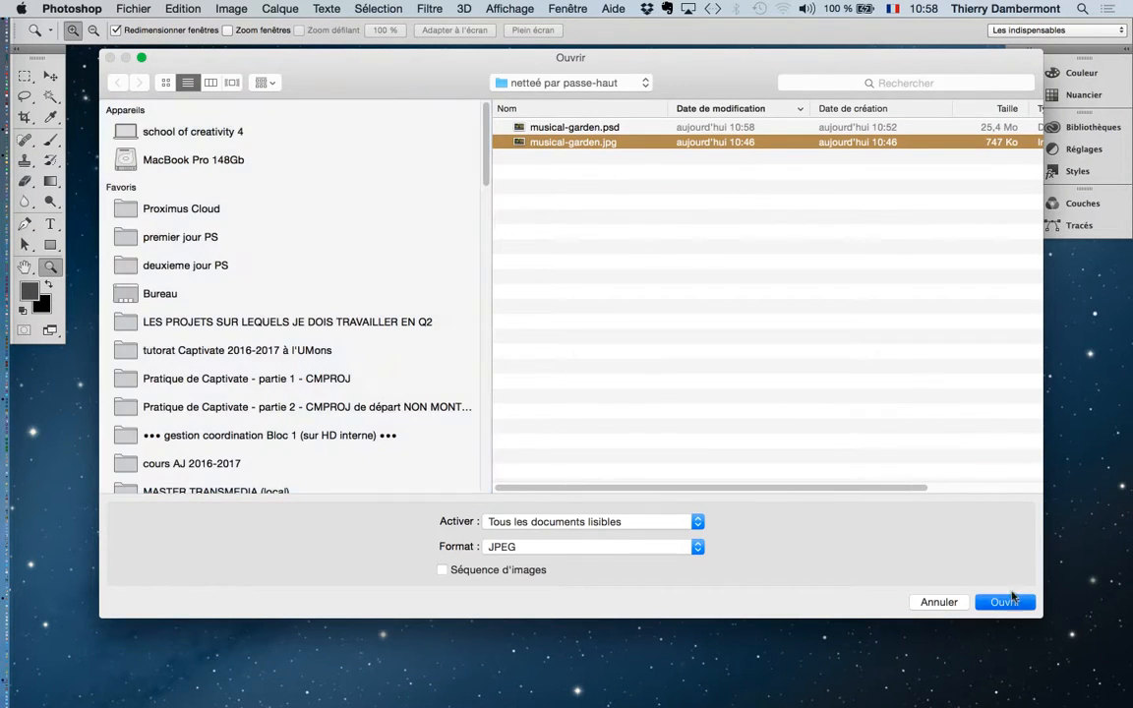
left_click(1005, 601)
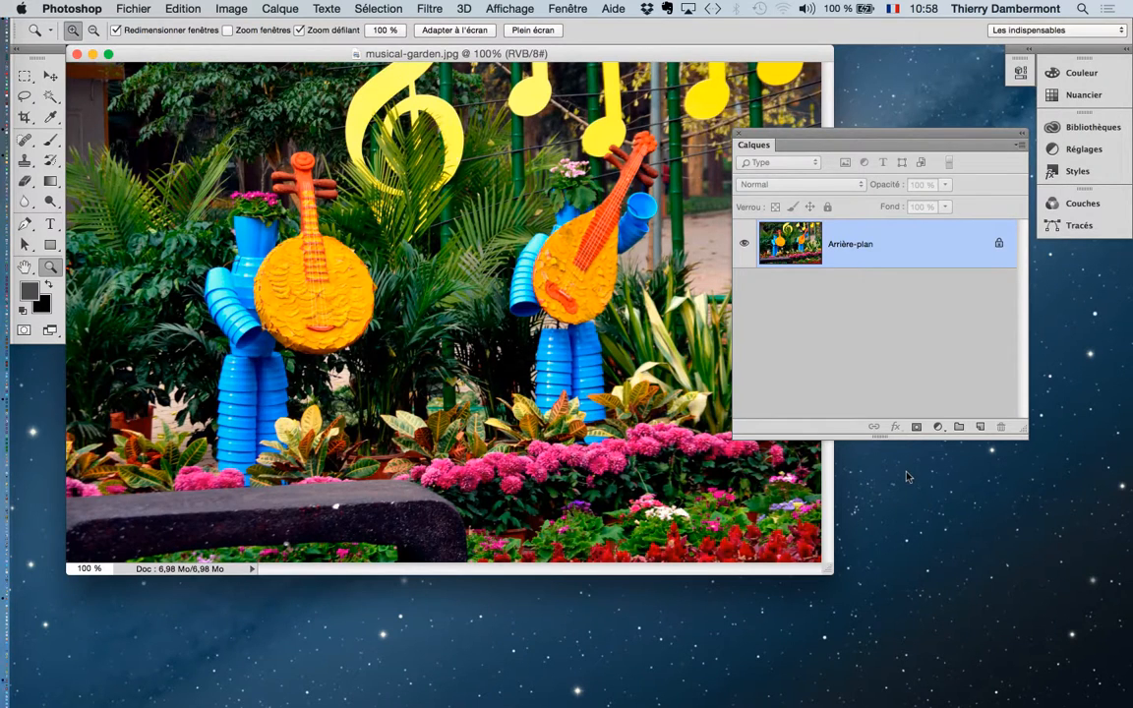
- Display the photo in full-screen mode with the orange lute figure enlarged, and shift the Layers panel slightly down
key("f")
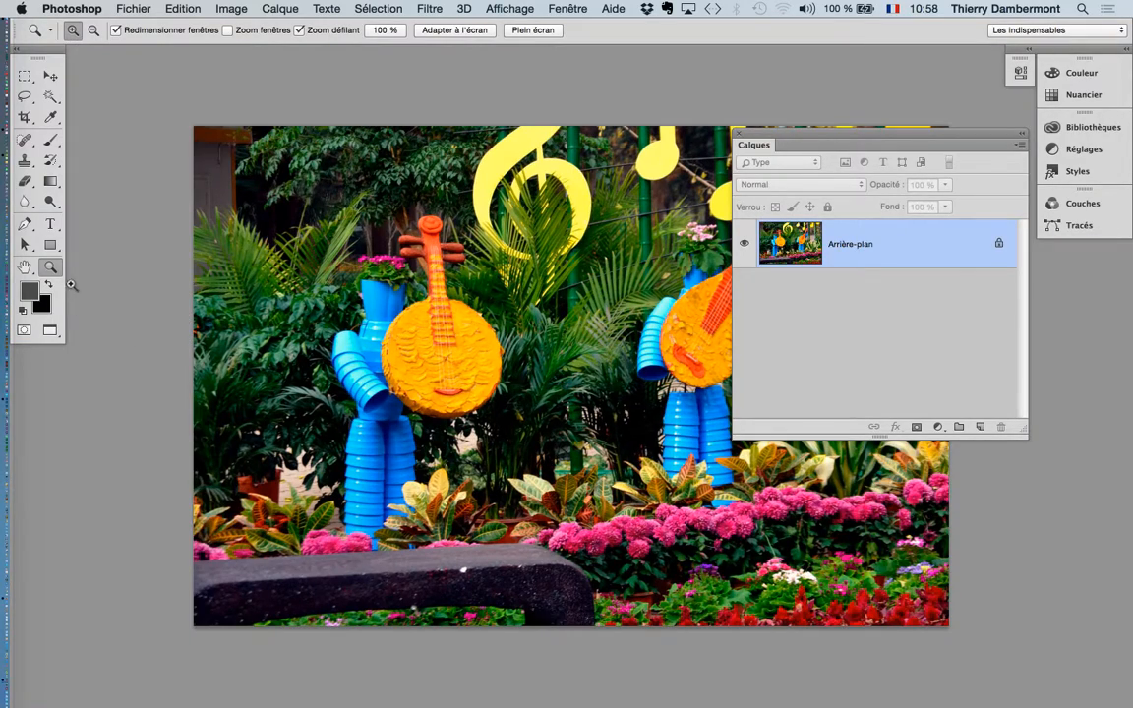
left_click_drag(462, 317, 246, 316)
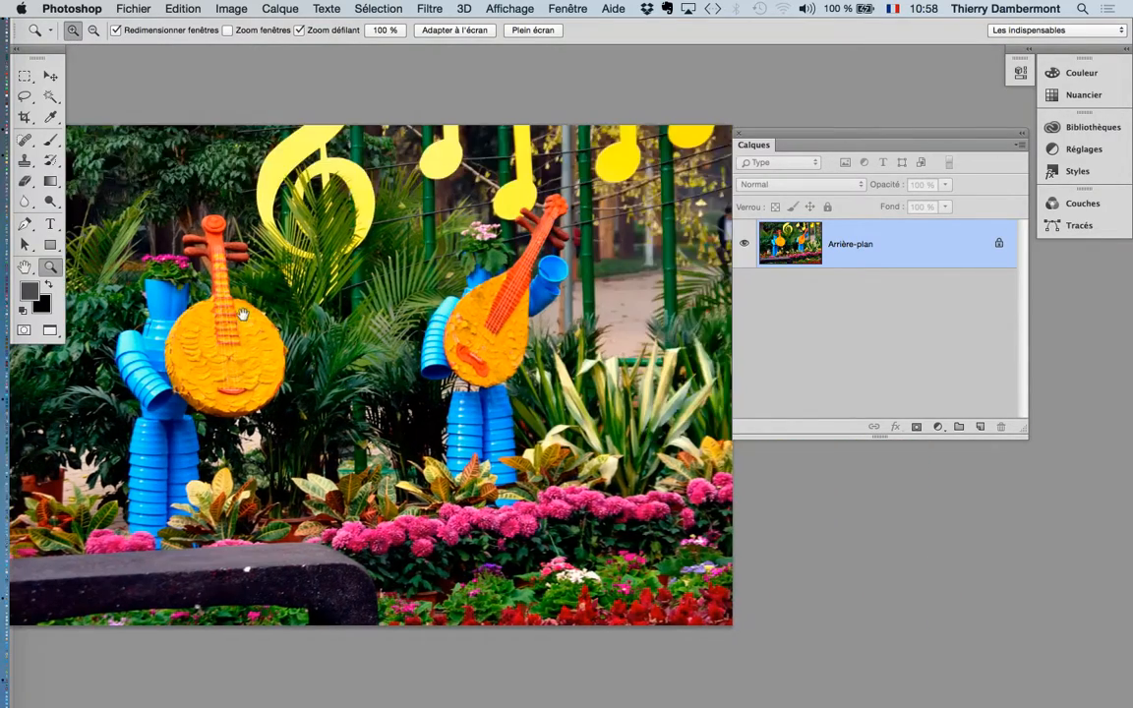
left_click(470, 308)
left_click_drag(572, 309, 514, 359)
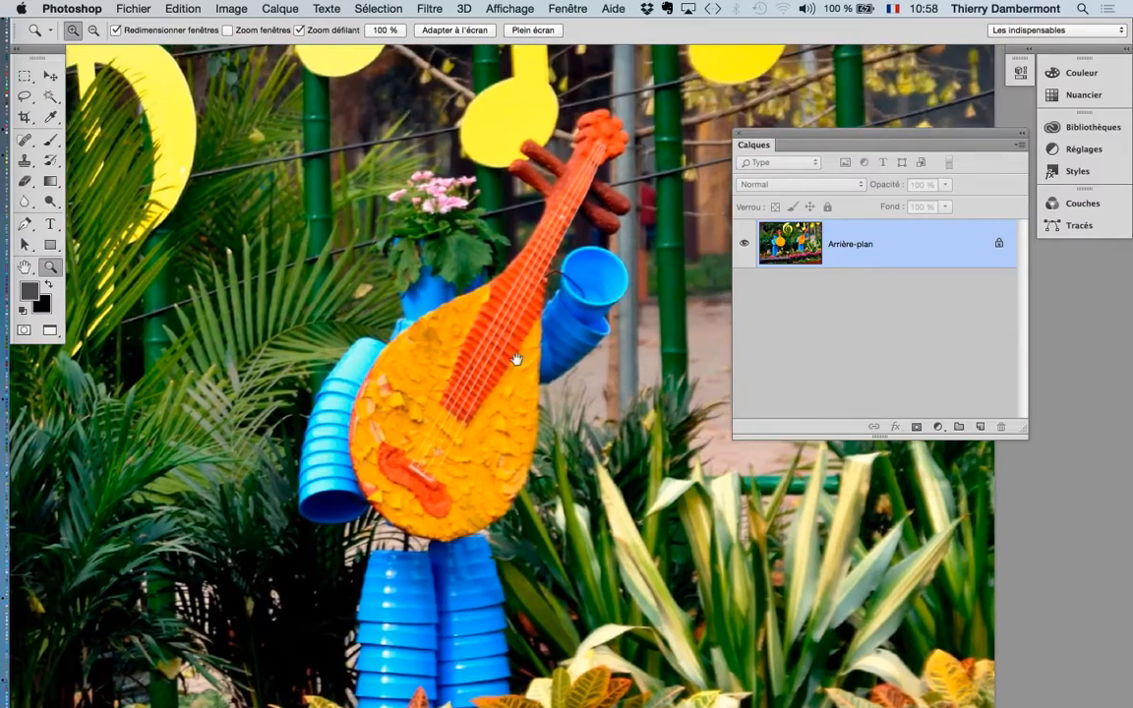
left_click(540, 308)
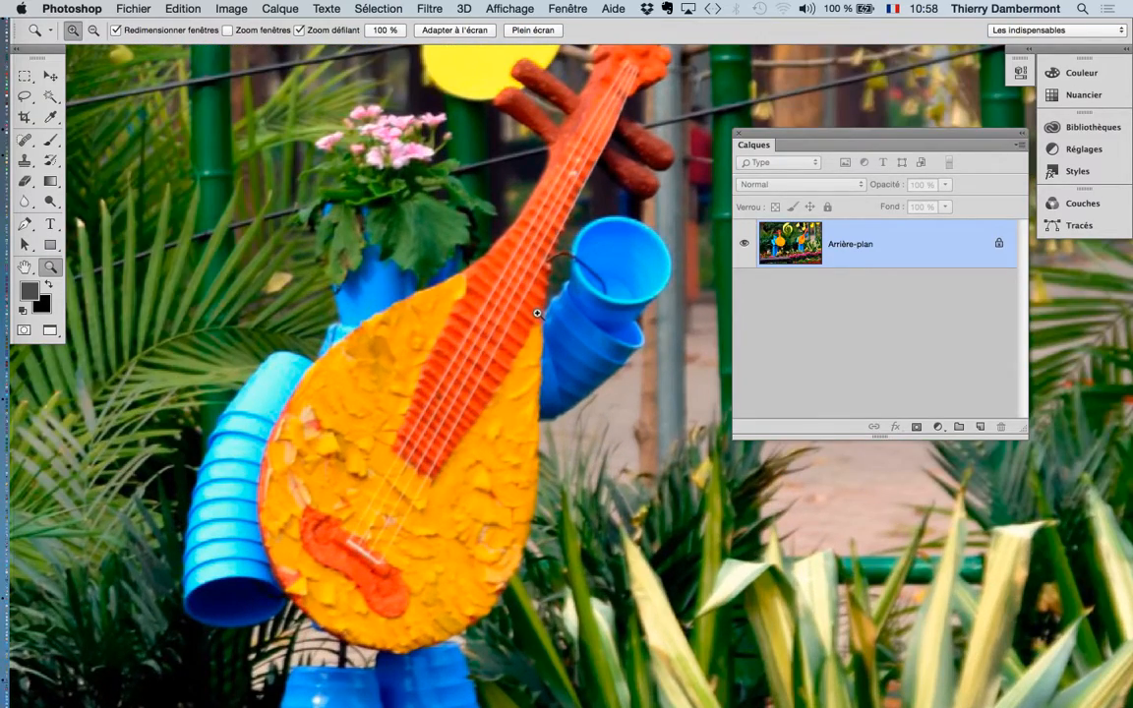
left_click_drag(492, 308, 509, 340)
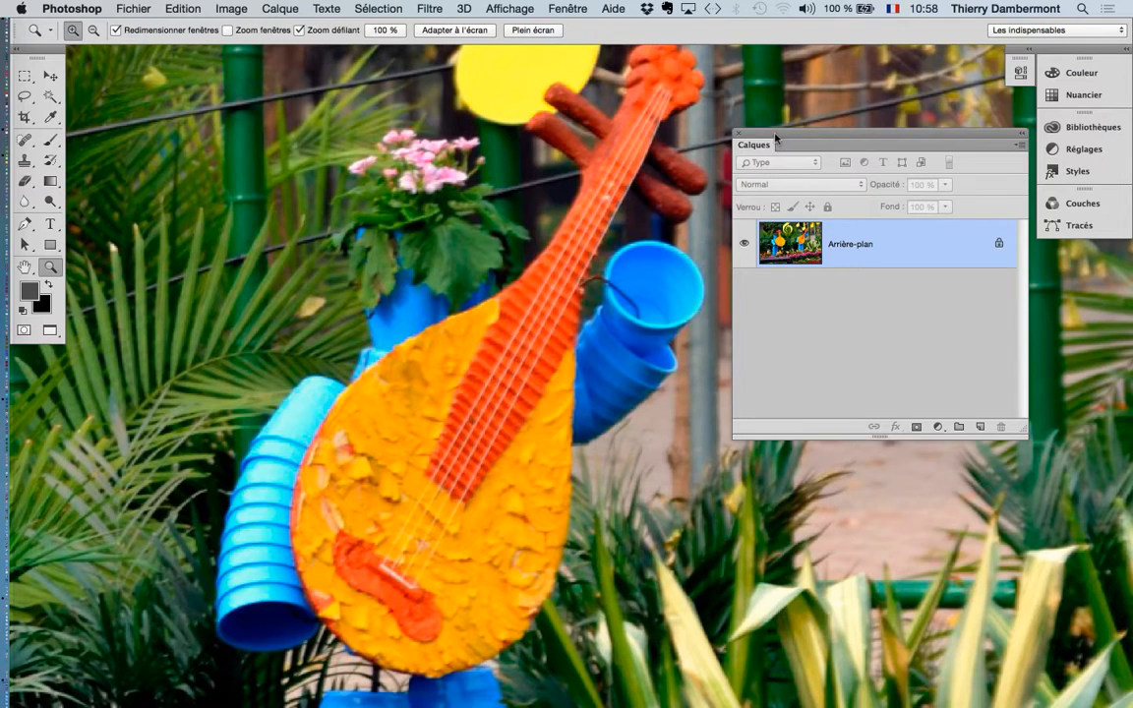
left_click_drag(777, 138, 770, 168)
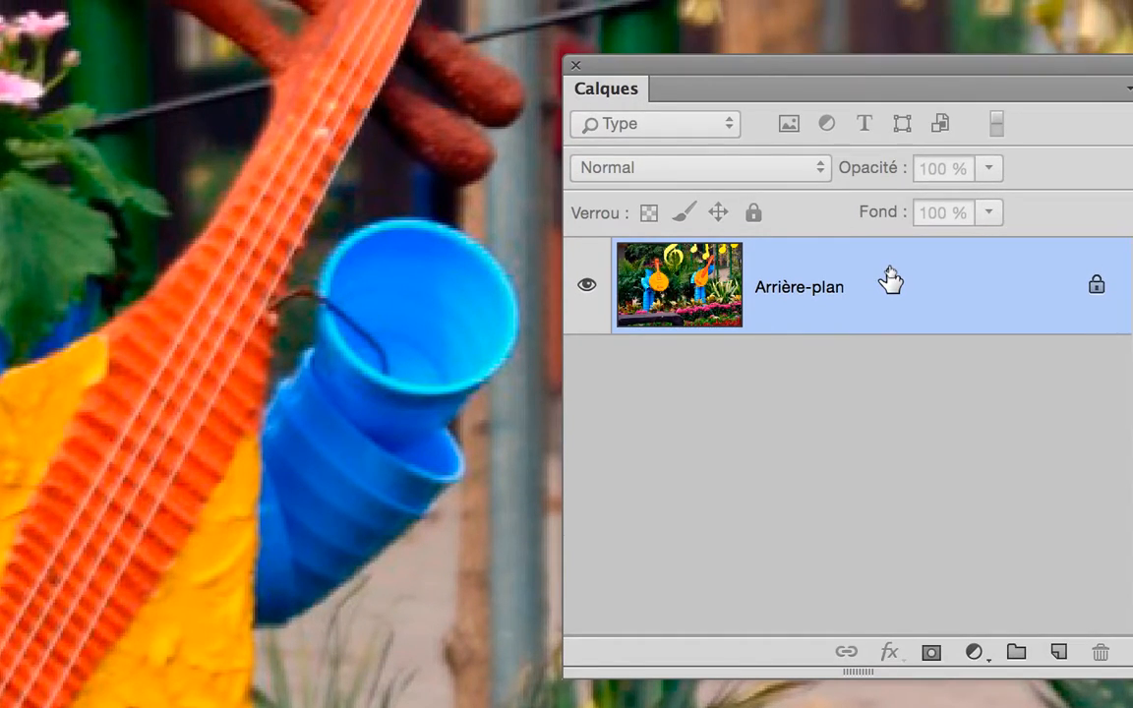
- Duplicate the Arrière-plan layer and convert the copy to a smart object
left_click_drag(890, 282, 1060, 647)
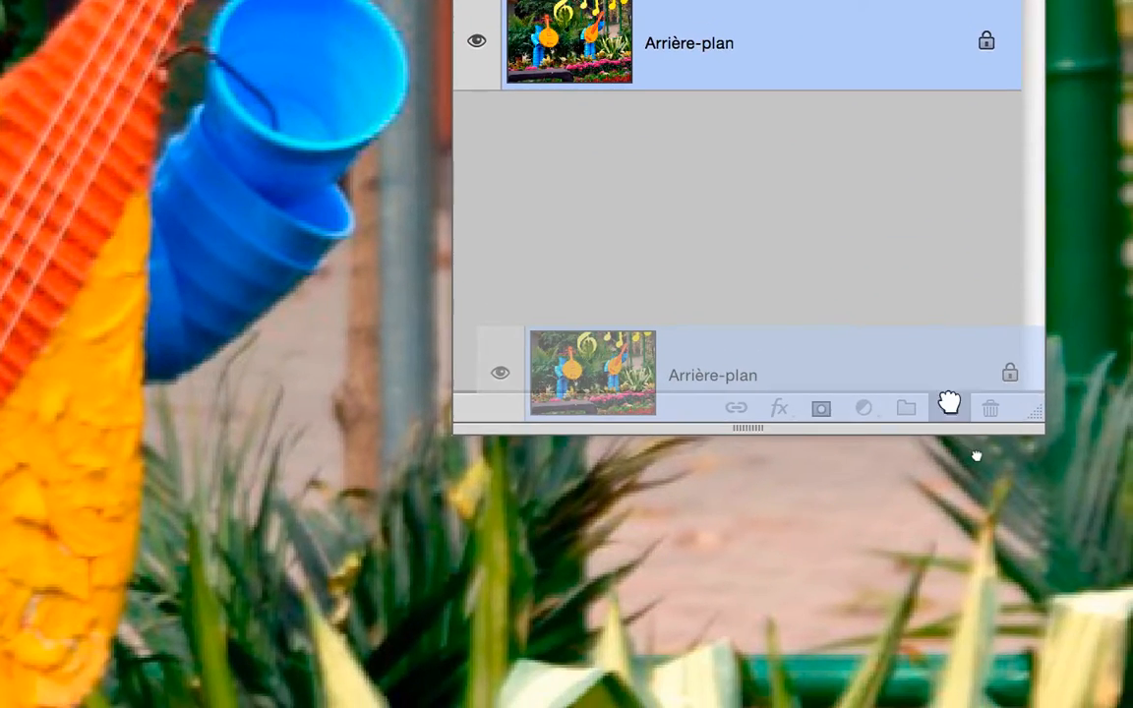
left_click_drag(949, 404, 948, 400)
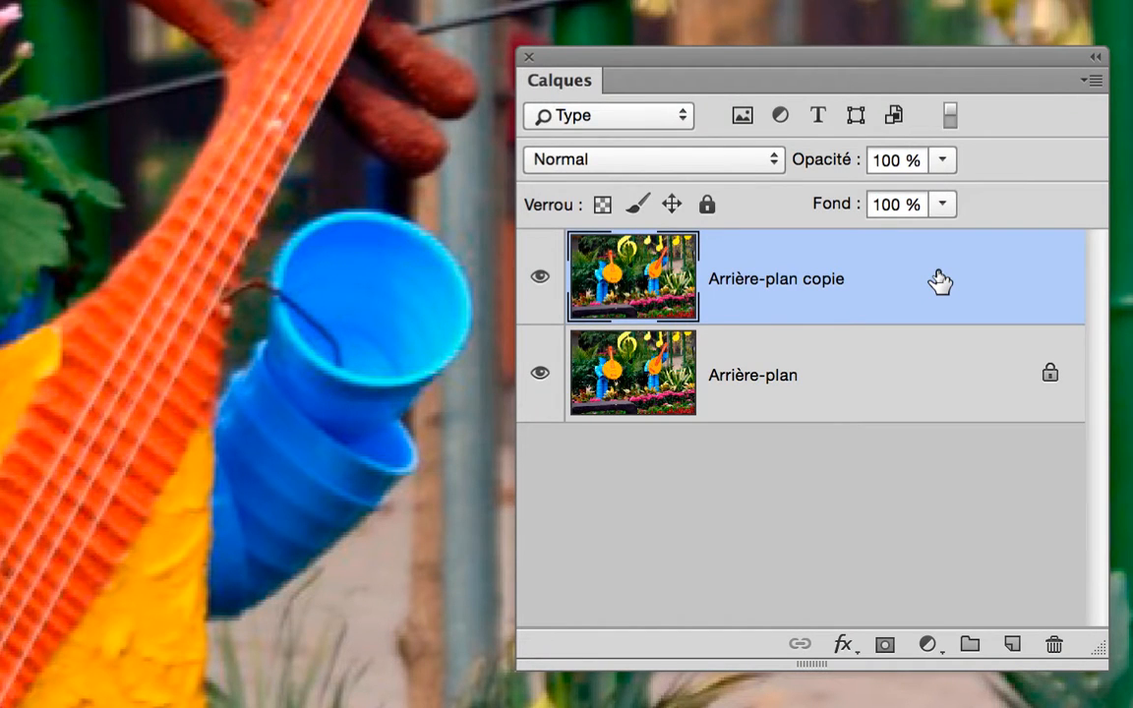
right_click(939, 283)
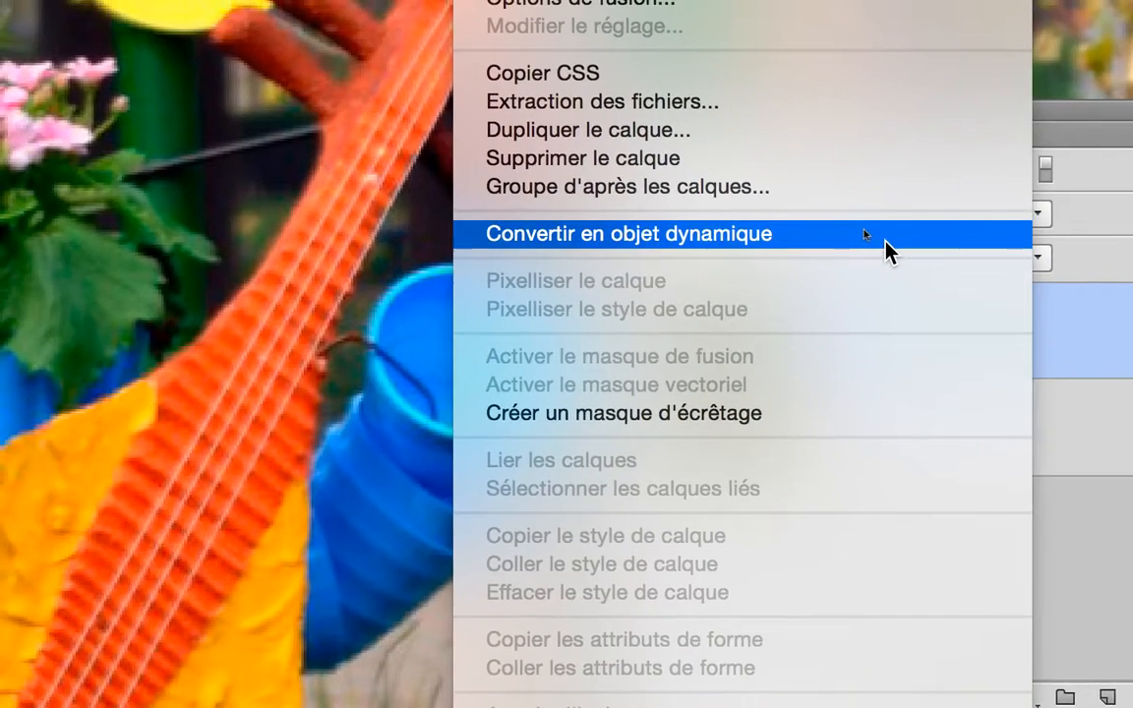
left_click(889, 249)
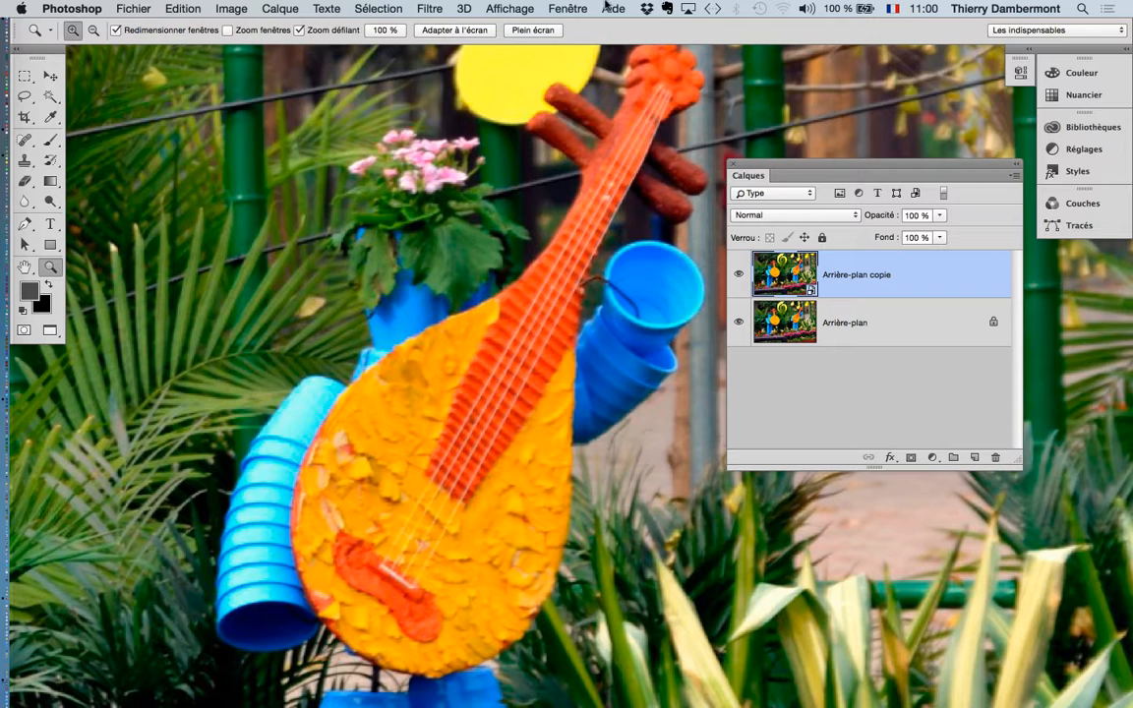
- Apply the Passe-haut filter with a radius of 10,0 pixels to the duplicate smart object, and enlarge the Layers panel
left_click(430, 9)
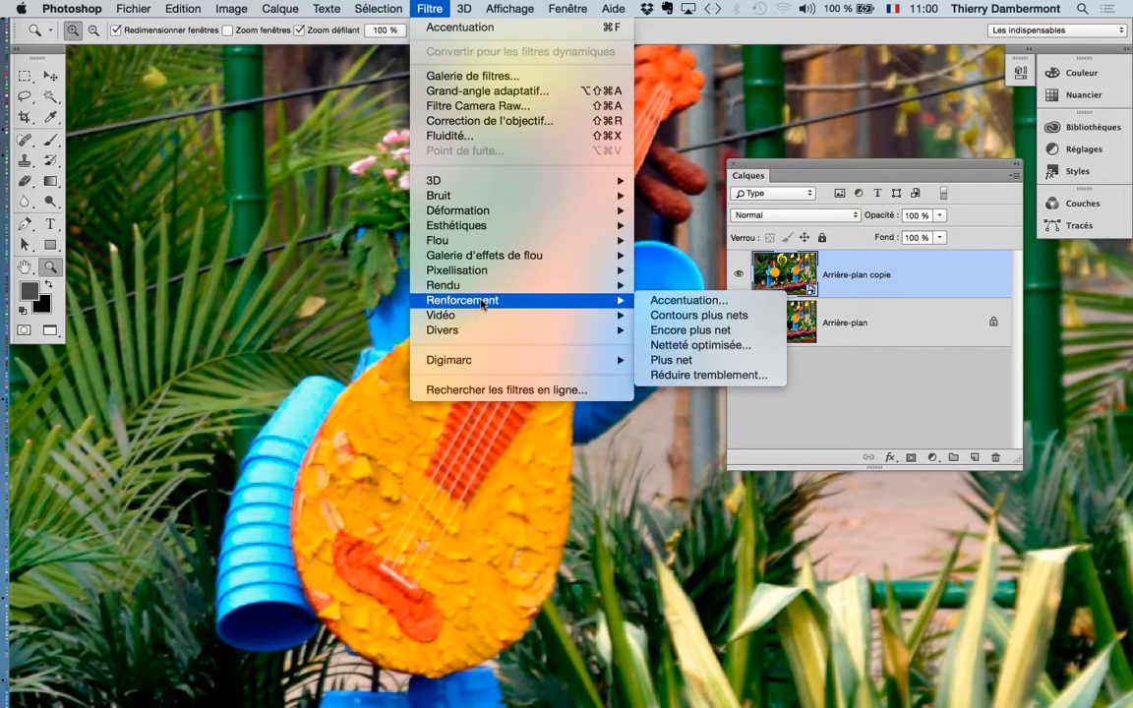
mouse_move(480, 331)
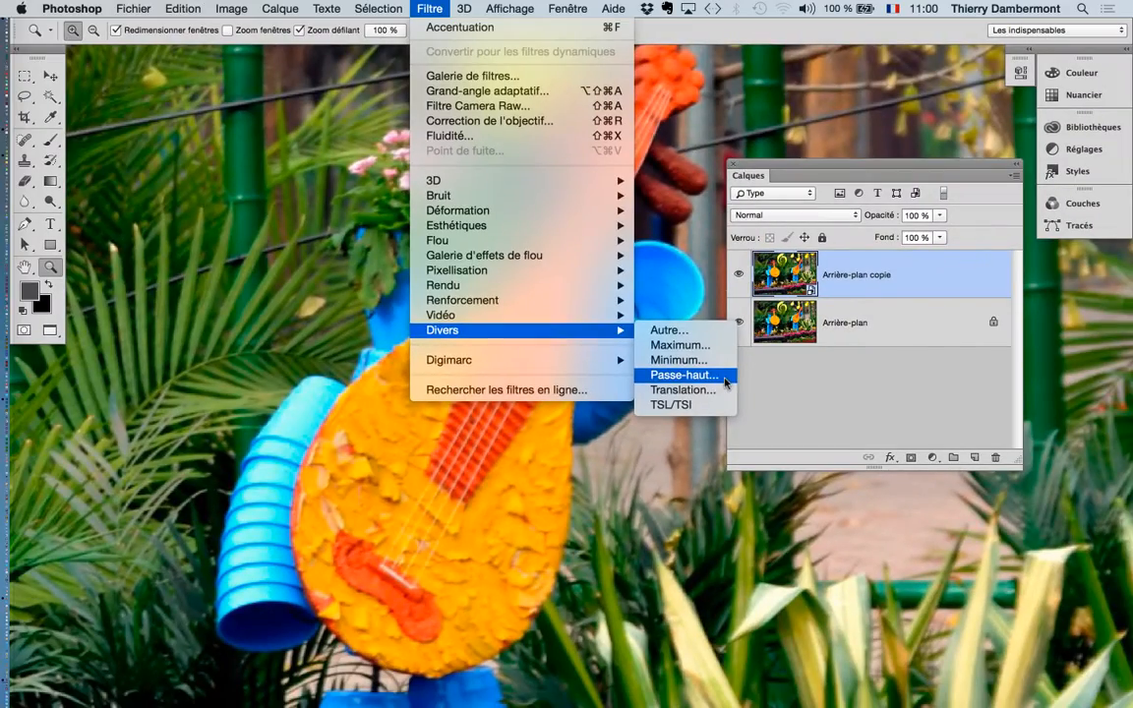
left_click(725, 381)
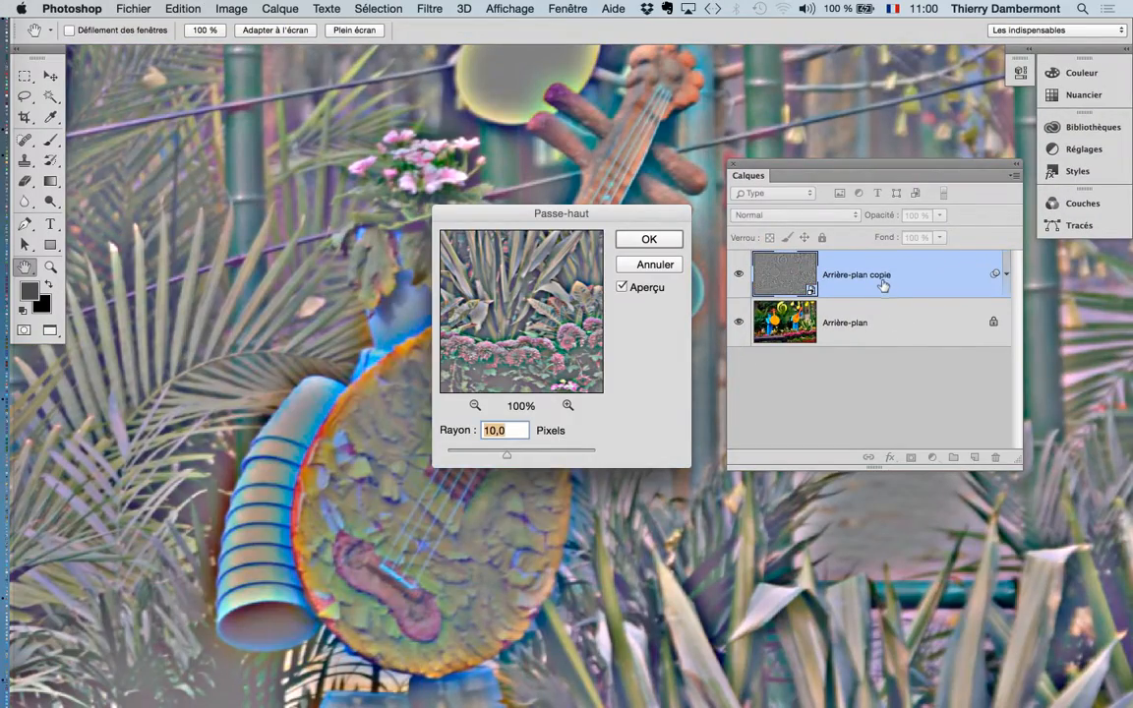
key("alt")
left_click(652, 240)
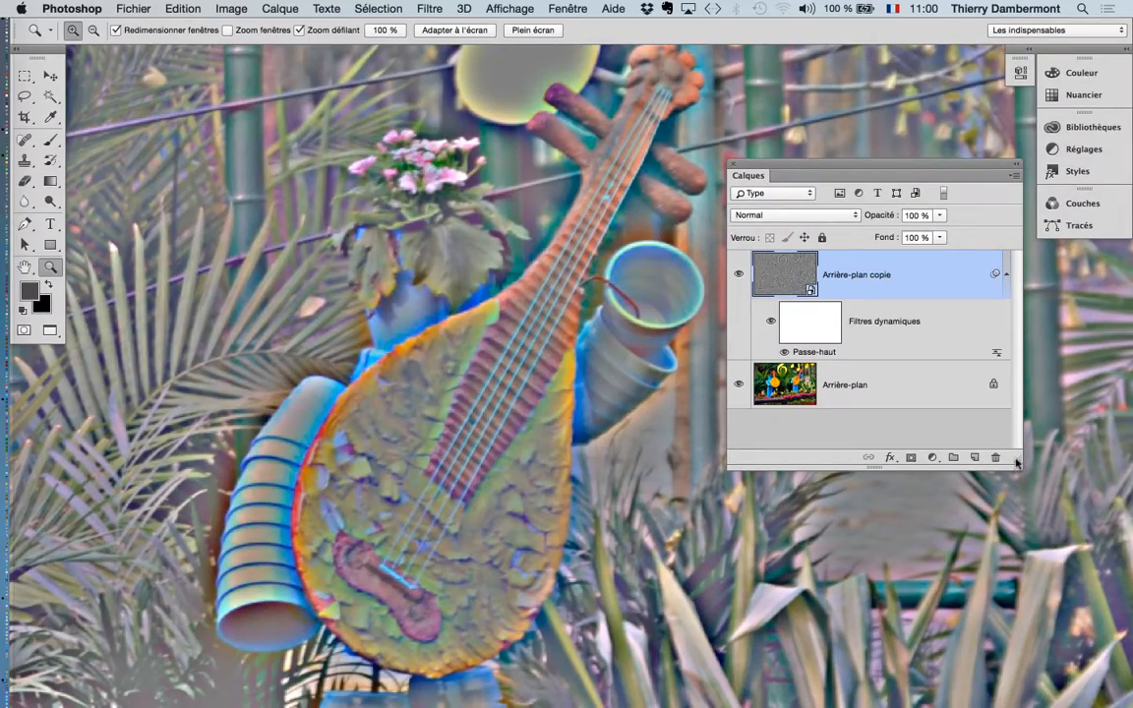
left_click_drag(1016, 462, 1070, 559)
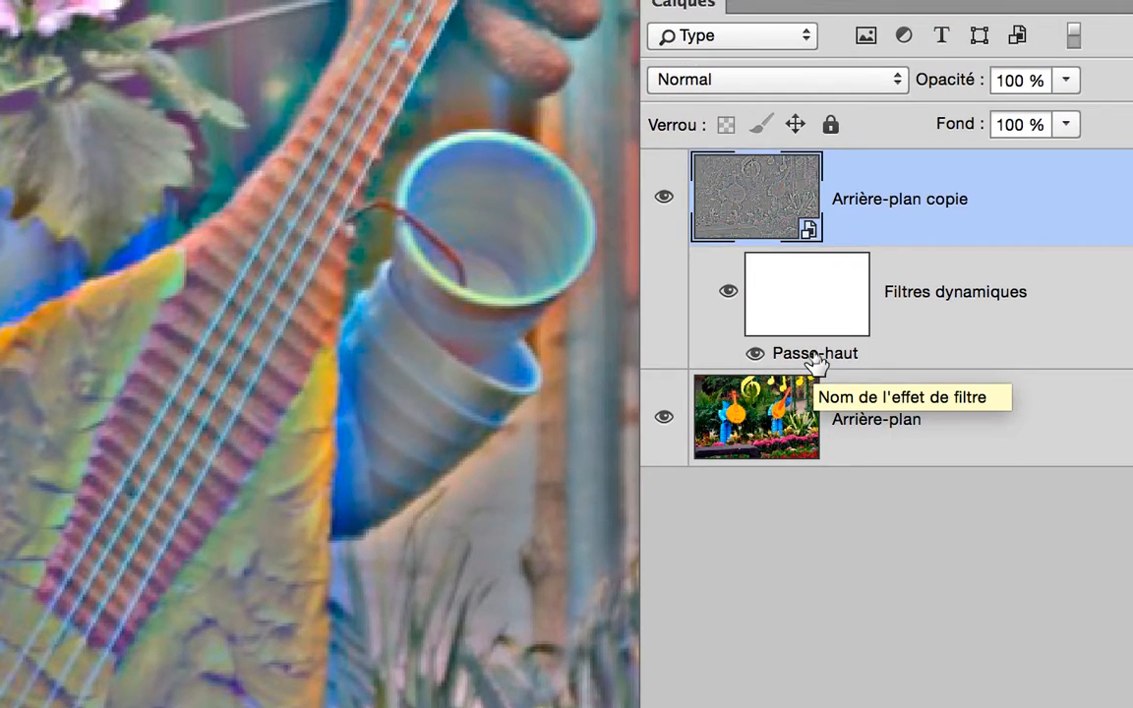
- Edit the duplicate layer's Passe-haut smart filter, trying the lowest radii and setting it to 0,8 pixels
double_click(815, 356)
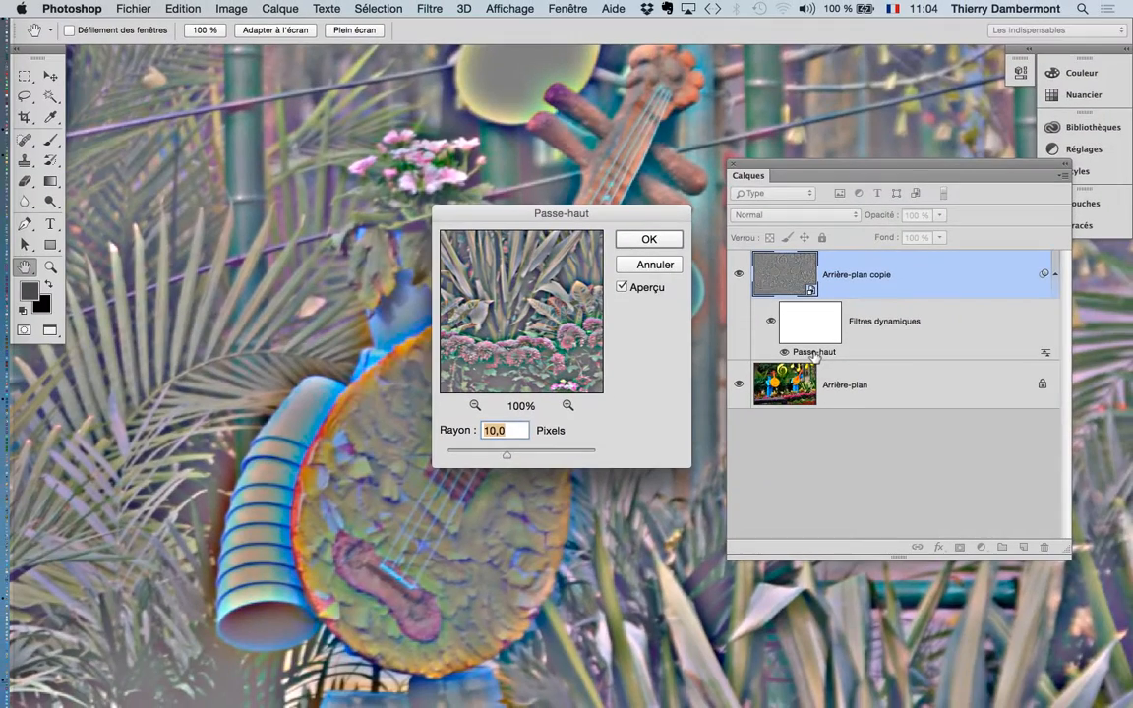
left_click_drag(232, 75, 612, 0)
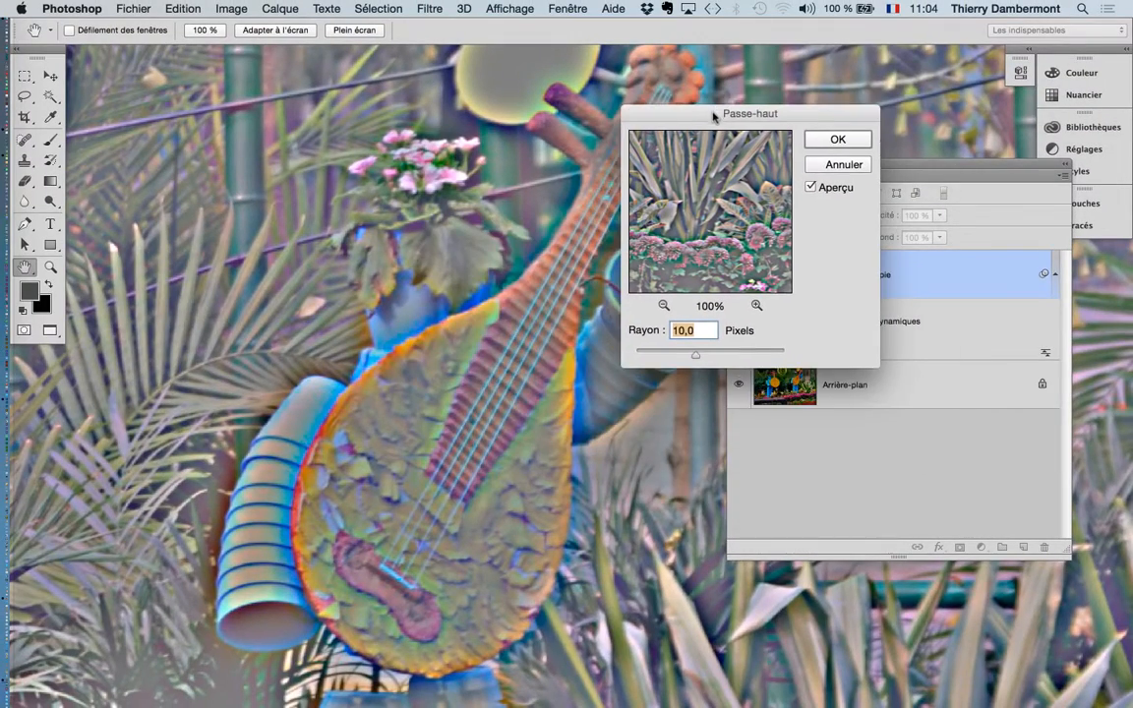
left_click_drag(714, 117, 716, 218)
key("alt")
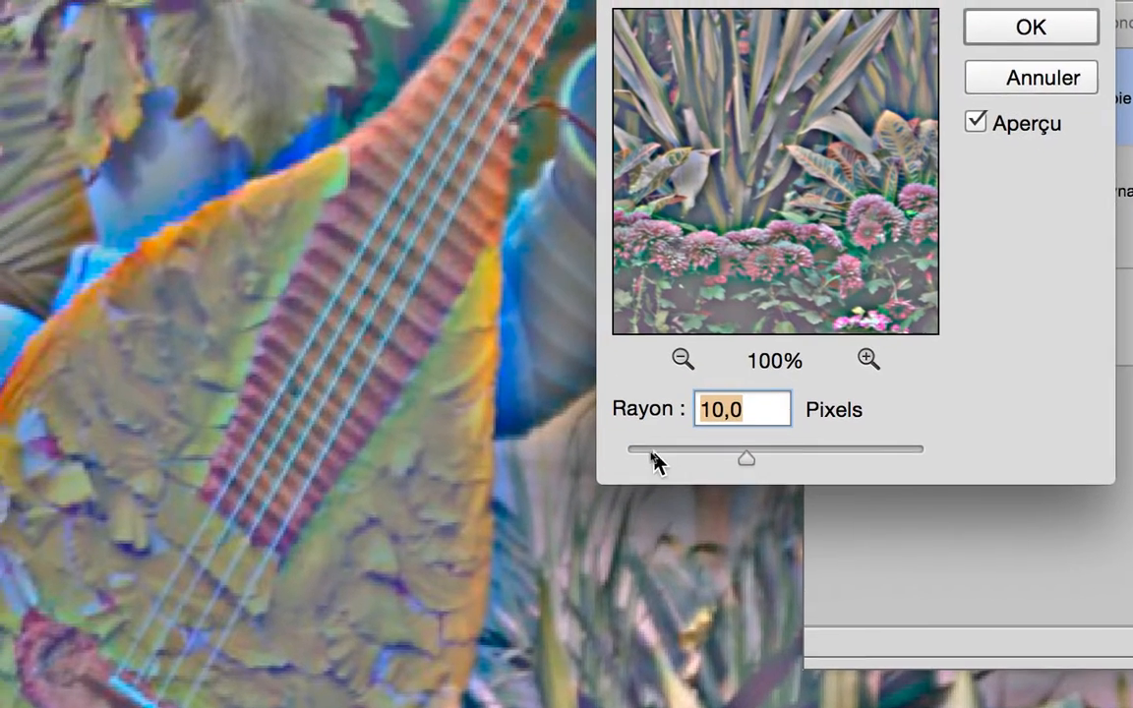
left_click_drag(651, 458, 629, 456)
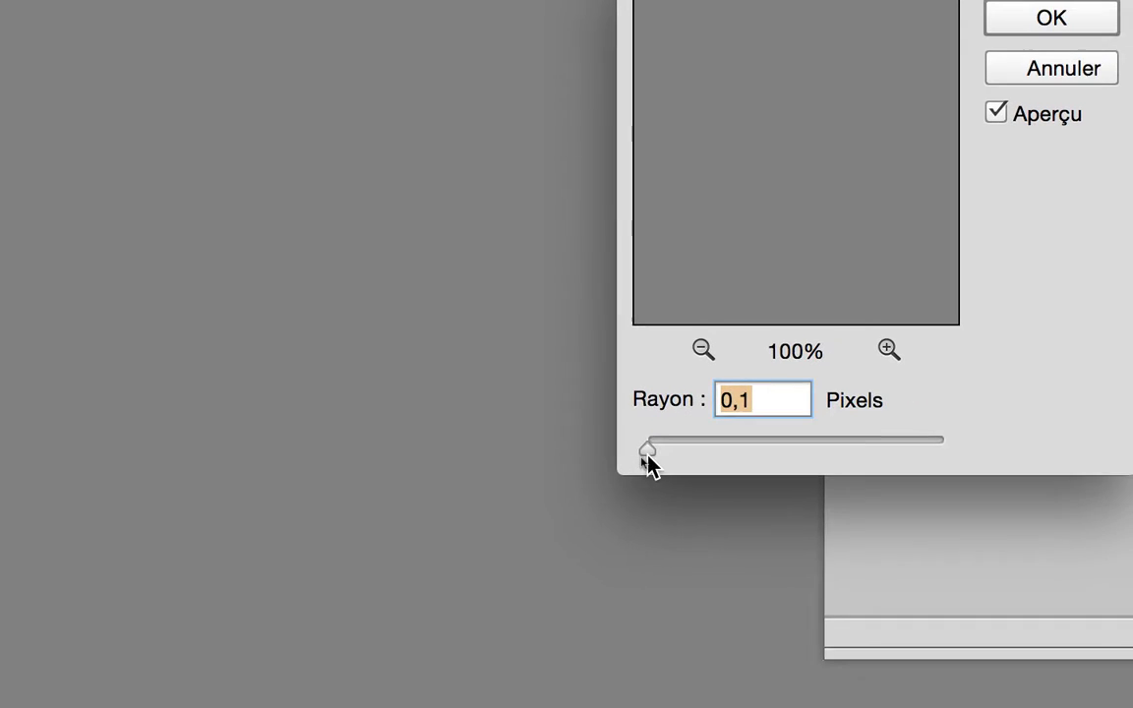
mouse_move(650, 461)
left_mouse_down()
mouse_move(662, 463)
mouse_move(651, 454)
left_mouse_up()
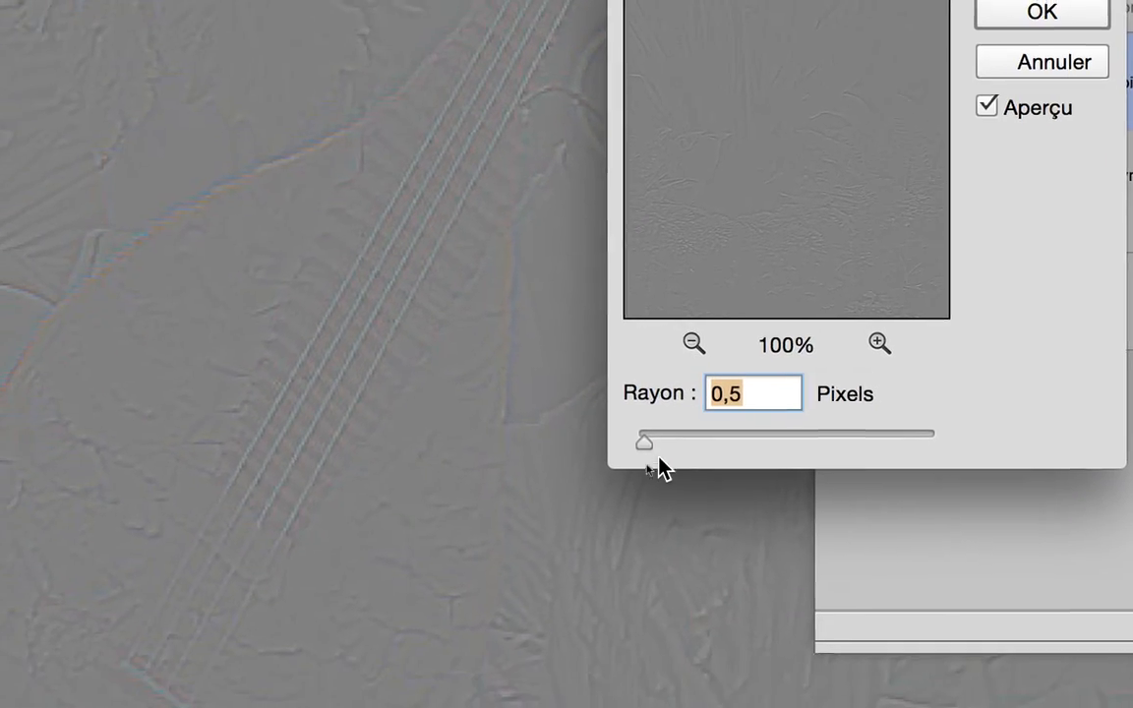
mouse_move(645, 443)
left_mouse_down()
mouse_move(686, 458)
mouse_move(634, 461)
mouse_move(651, 460)
left_mouse_up()
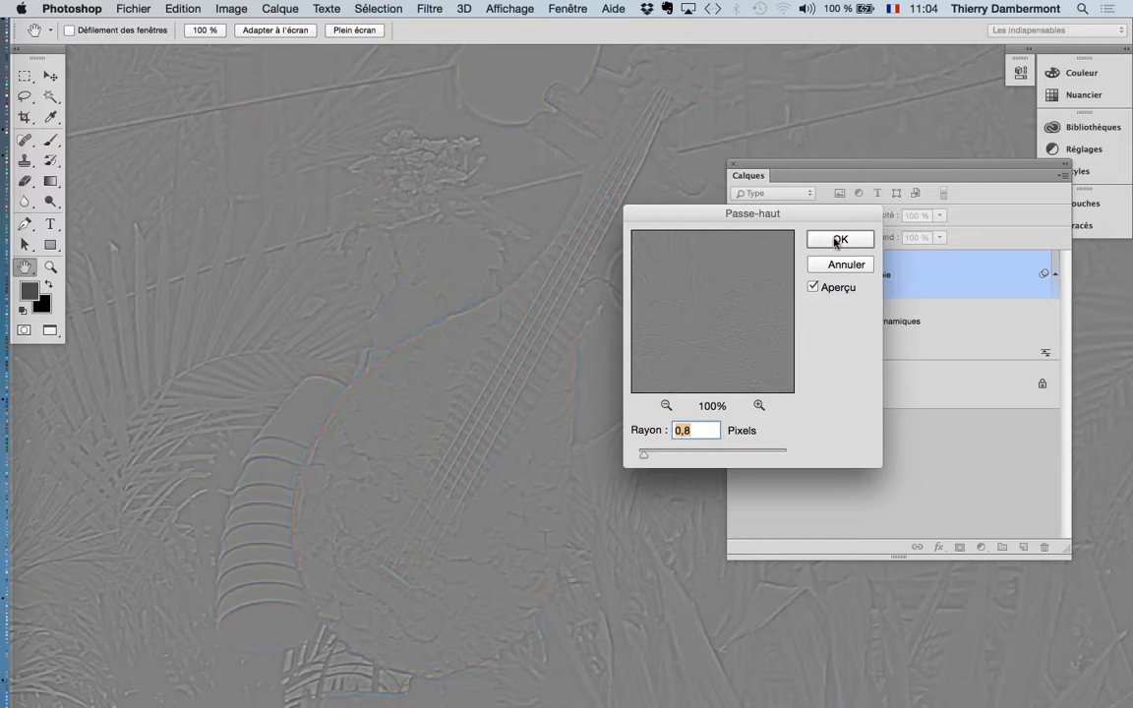
left_click(839, 240)
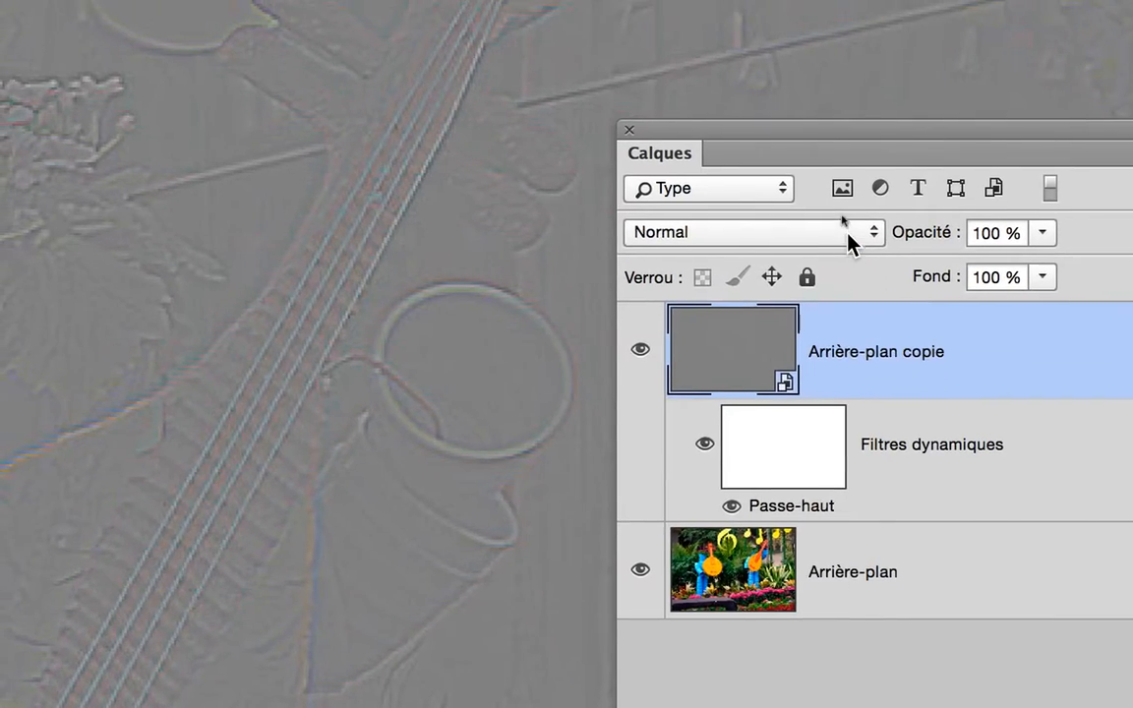
- Set the high-pass layer's blend mode to Incrustation and toggle its visibility to compare the photo with and without sharpening
left_click(811, 145)
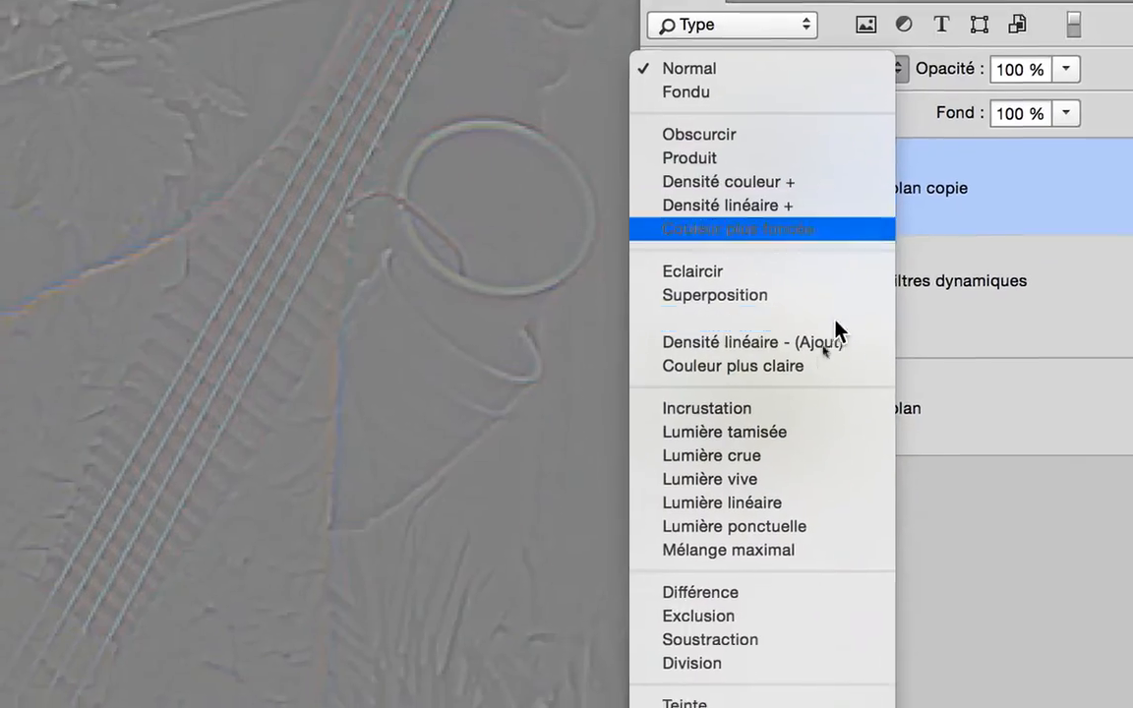
left_click(835, 408)
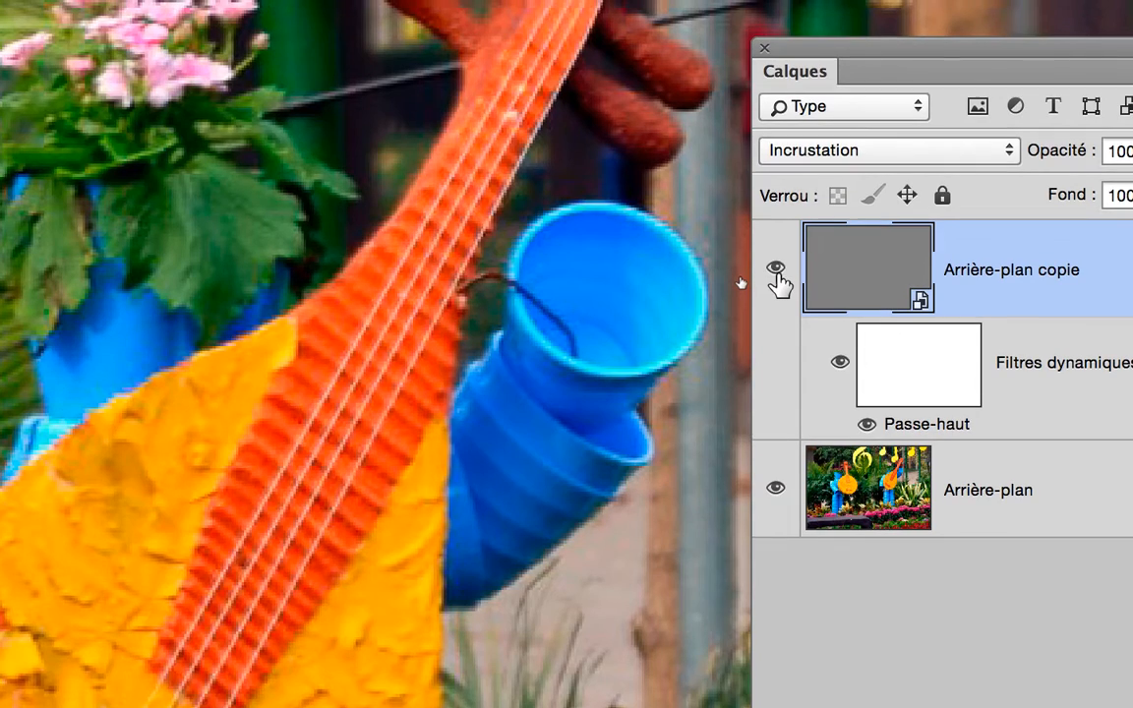
left_click(776, 275)
left_click(776, 275)
left_click(776, 276)
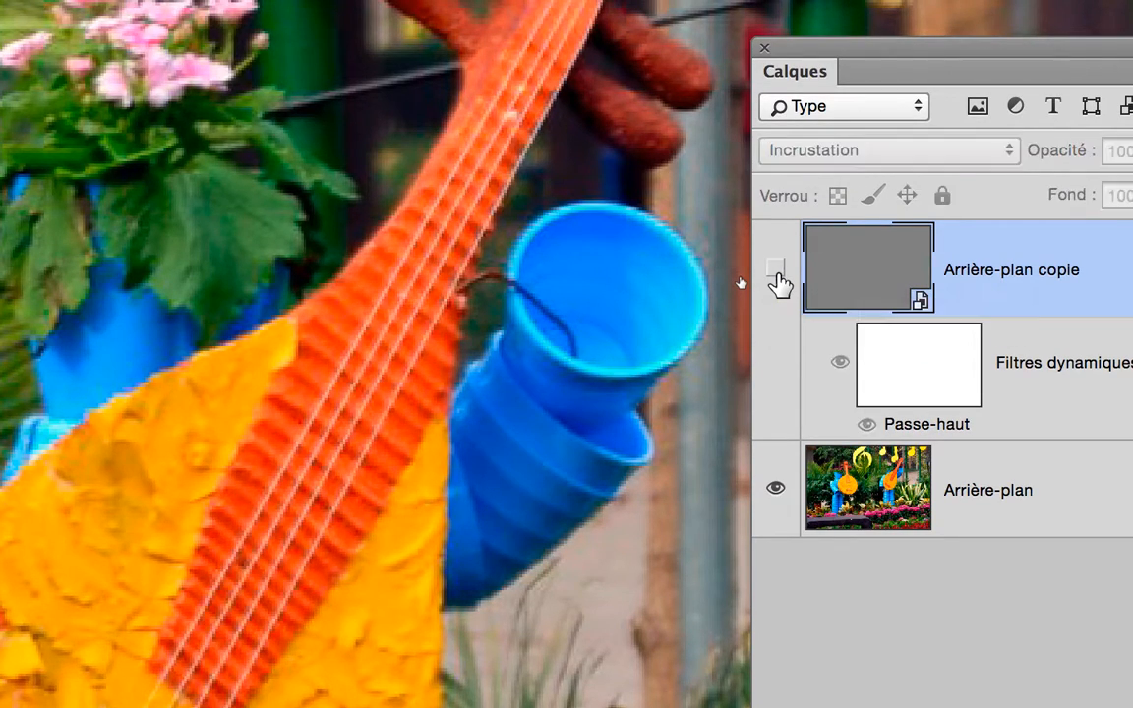
left_click(776, 276)
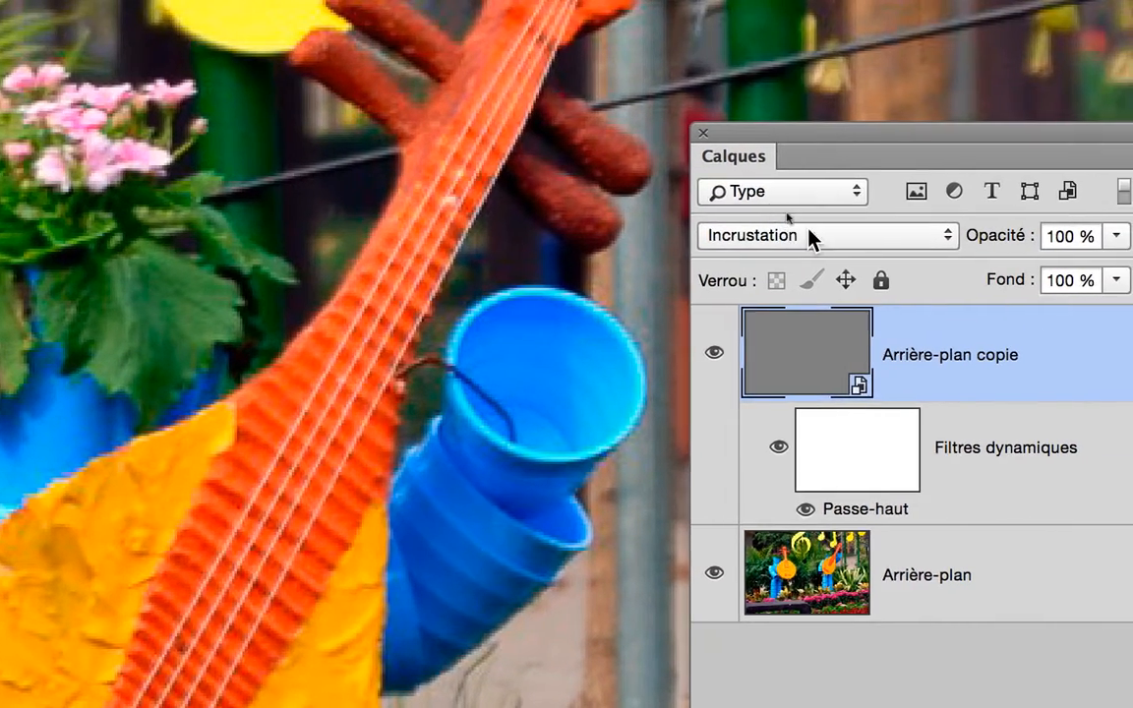
left_click(810, 232)
left_click(810, 230)
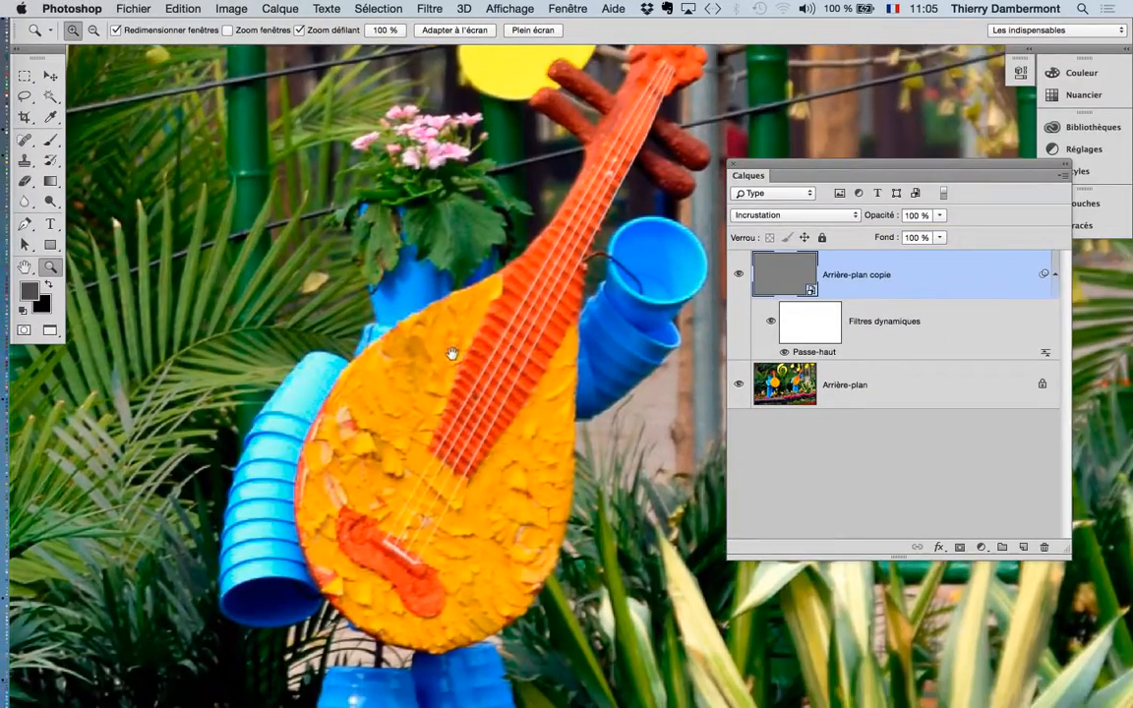
- Edit the duplicate layer's Passe-haut smart filter, trying a radius of 2,5 pixels and settling on 1,9 pixels
left_click_drag(452, 354, 458, 266)
scroll(551, 387, "down", 2)
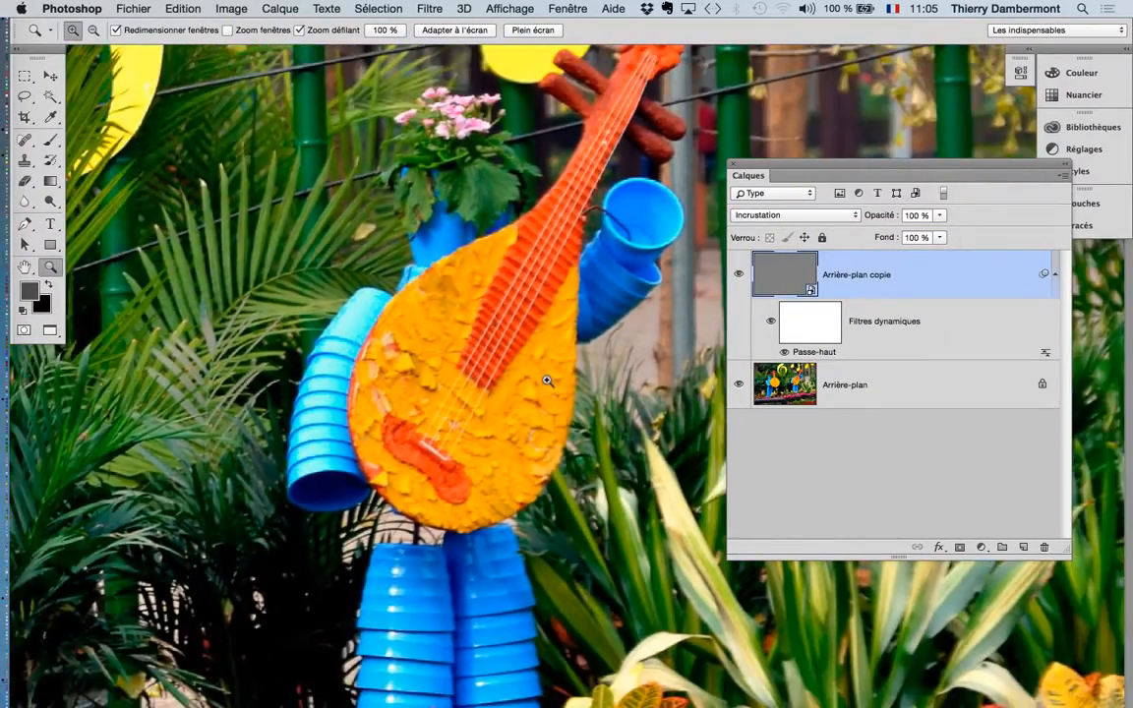
left_click_drag(551, 387, 419, 211)
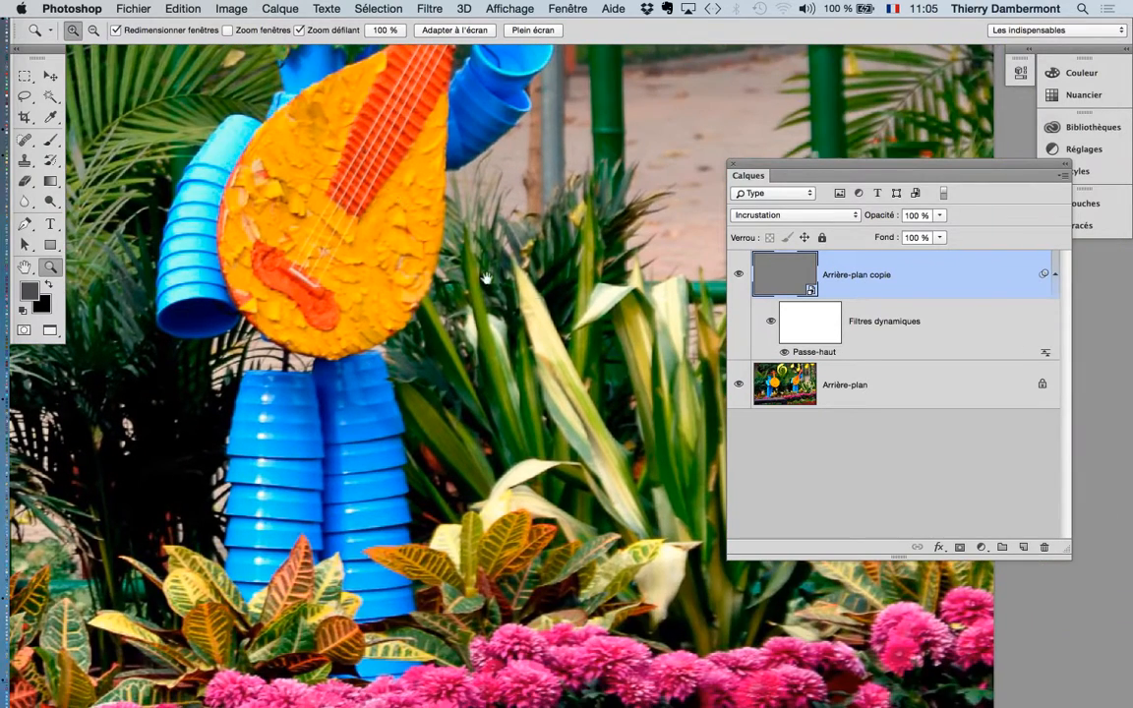
double_click(814, 353)
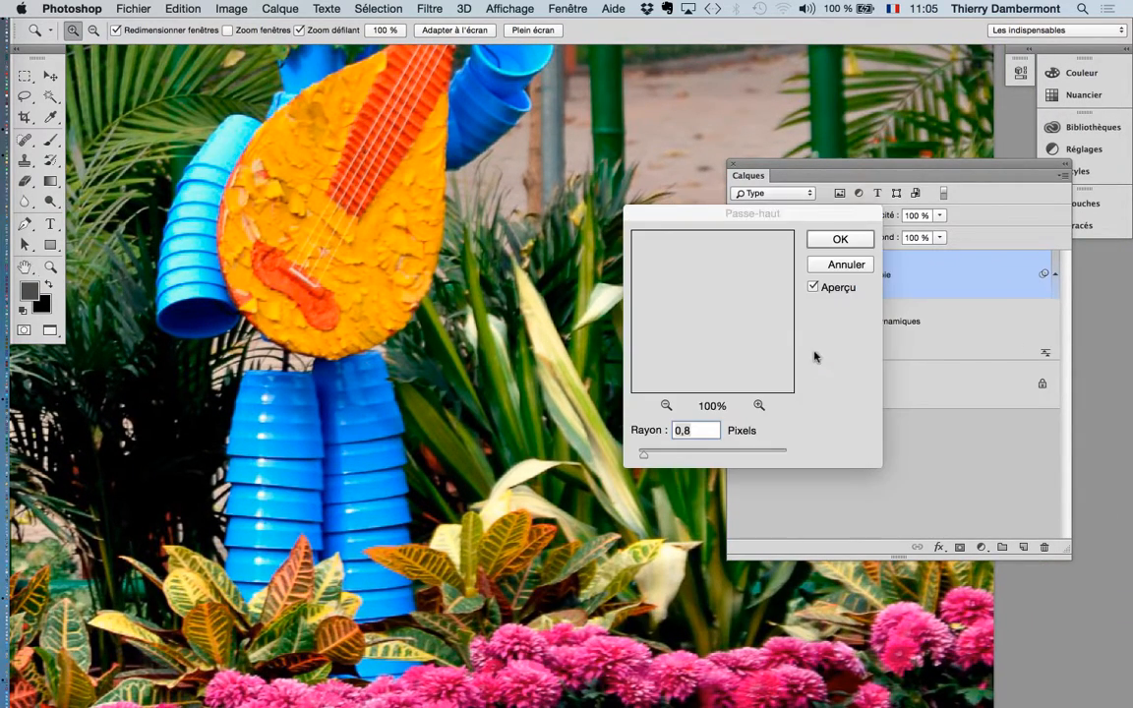
left_click(365, 334, "super")
scroll(365, 334, "up", 2)
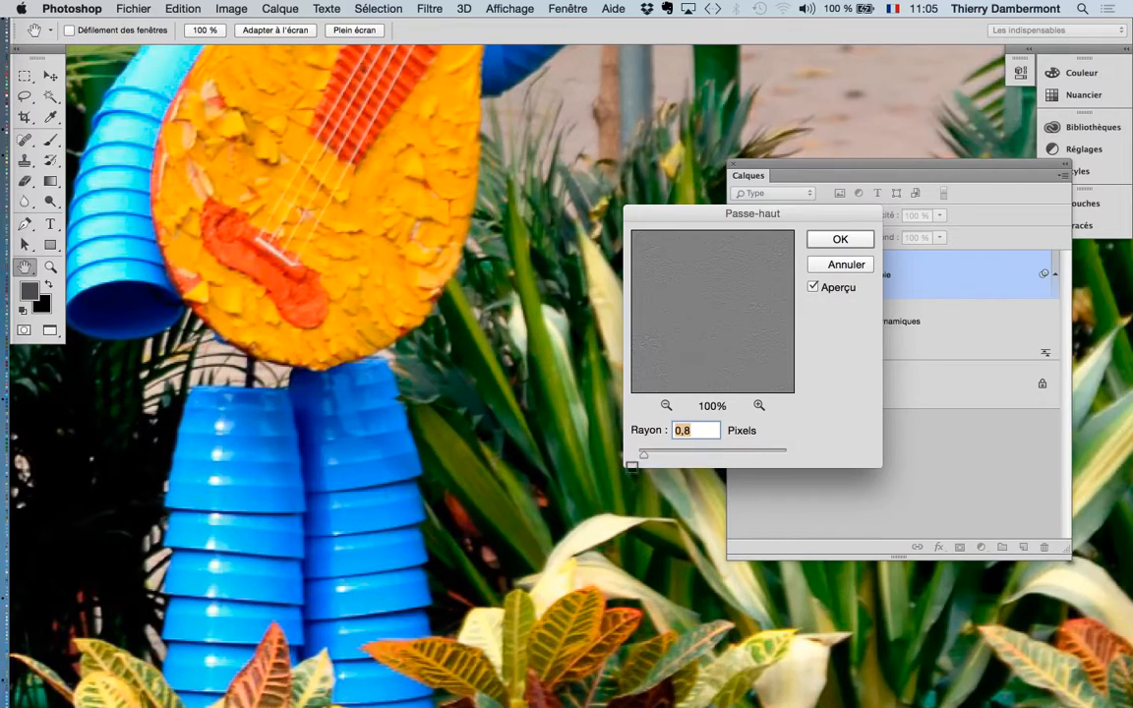
left_click_drag(649, 455, 659, 455)
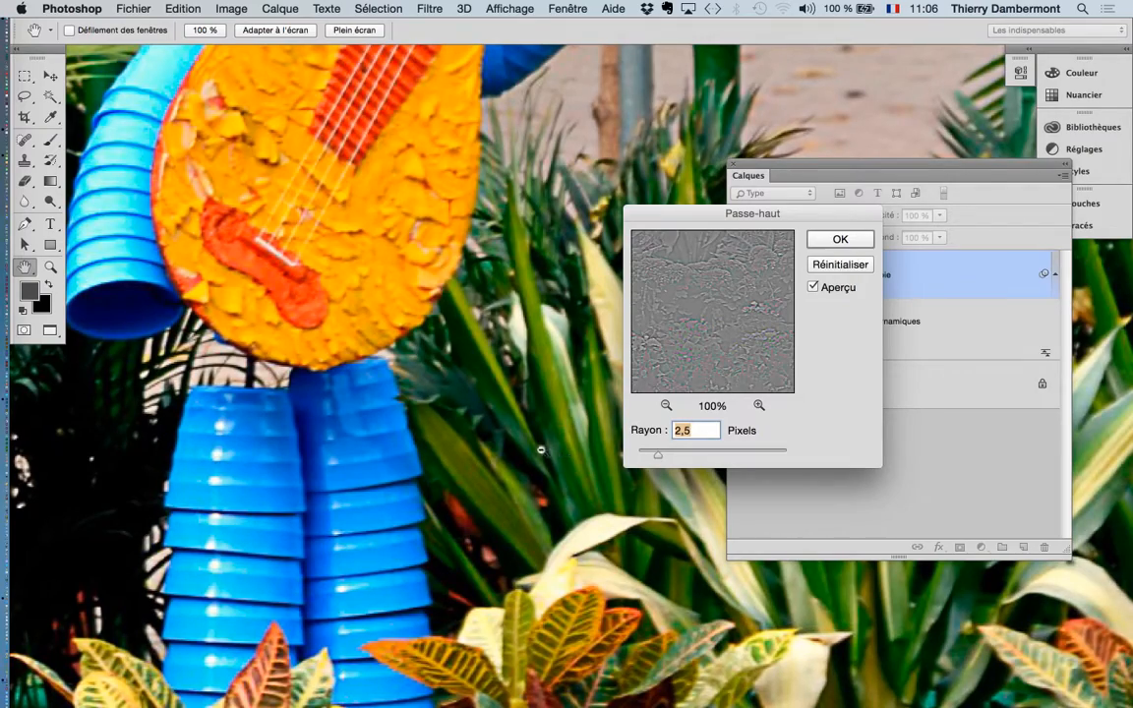
scroll(529, 449, "down", 2)
scroll(529, 449, "down", 2)
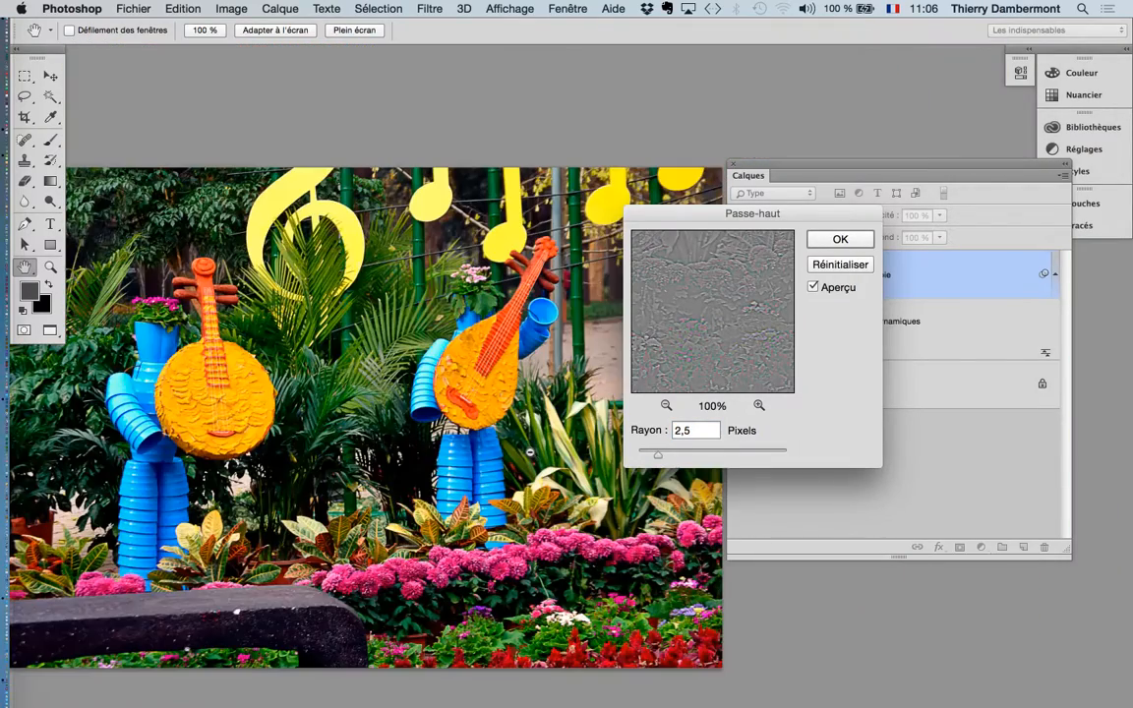
mouse_move(659, 452)
left_mouse_down()
mouse_move(640, 455)
mouse_move(654, 458)
left_mouse_up()
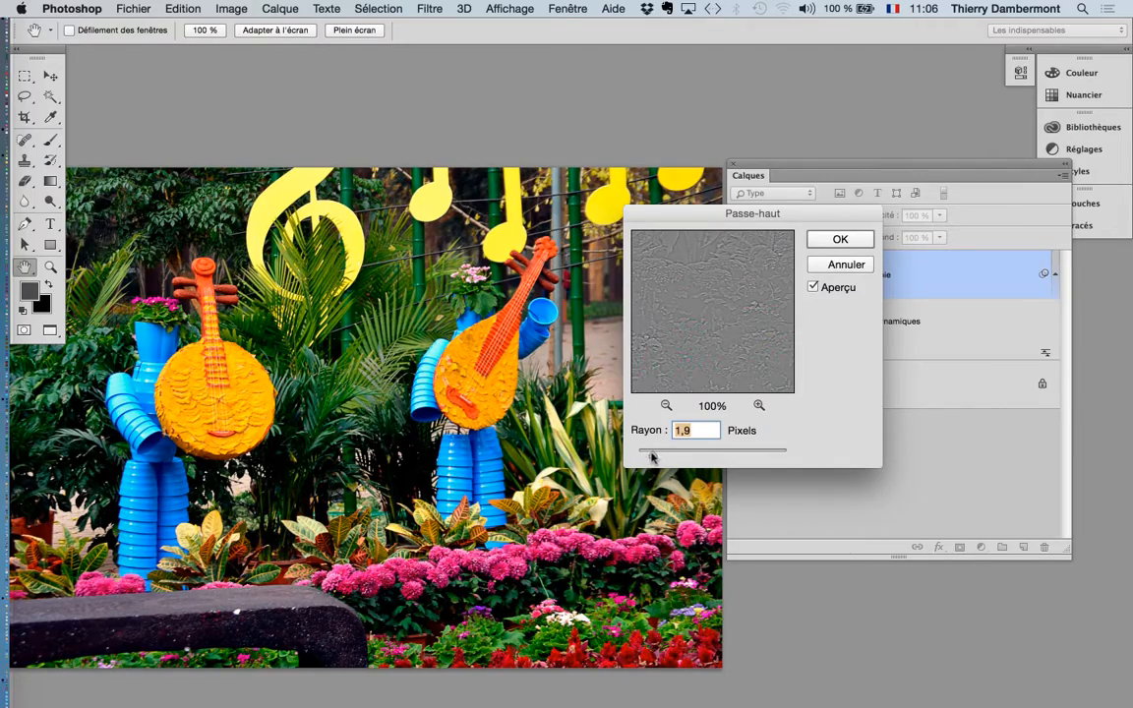
scroll(300, 377, "up", 3)
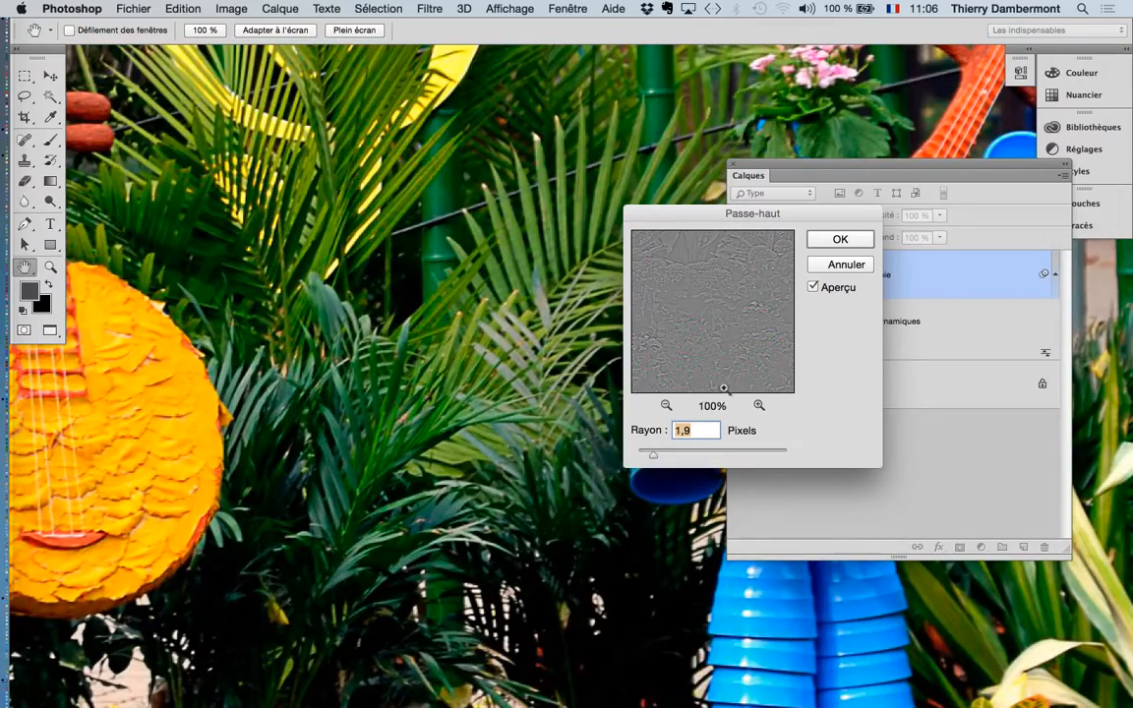
left_click(840, 239)
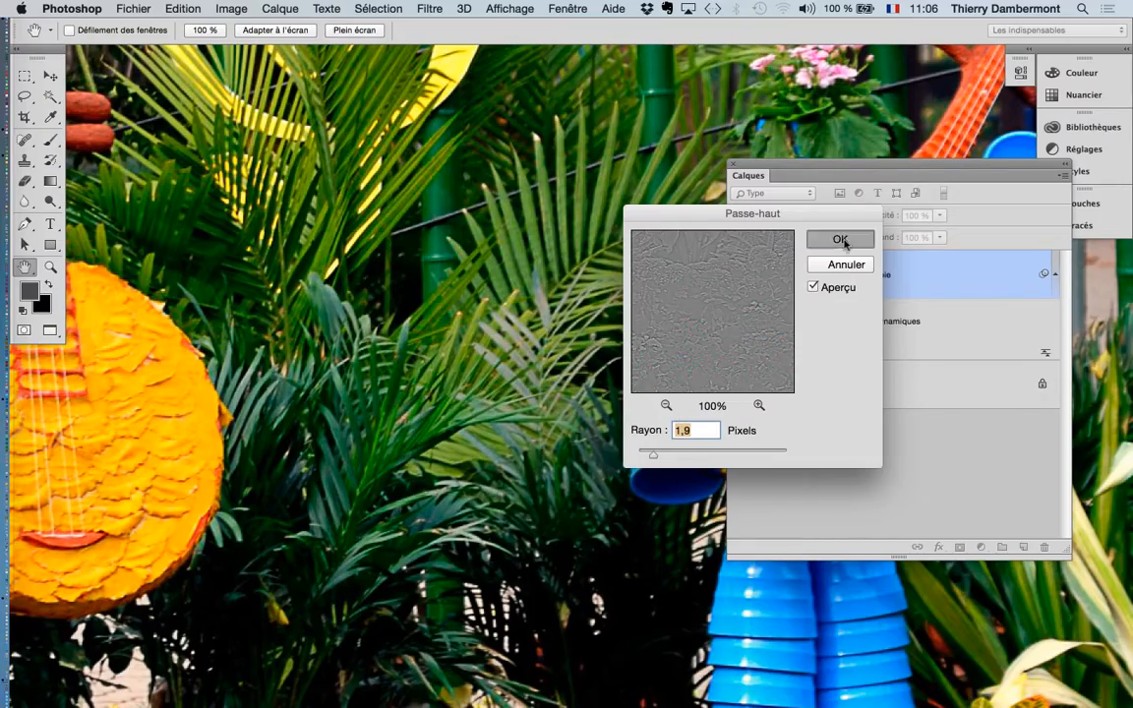
- Save the layered photo as musical-gardenpasse-haut.psd in Photoshop format, keeping layers and maximised compatibility
scroll(521, 374, "down", 4)
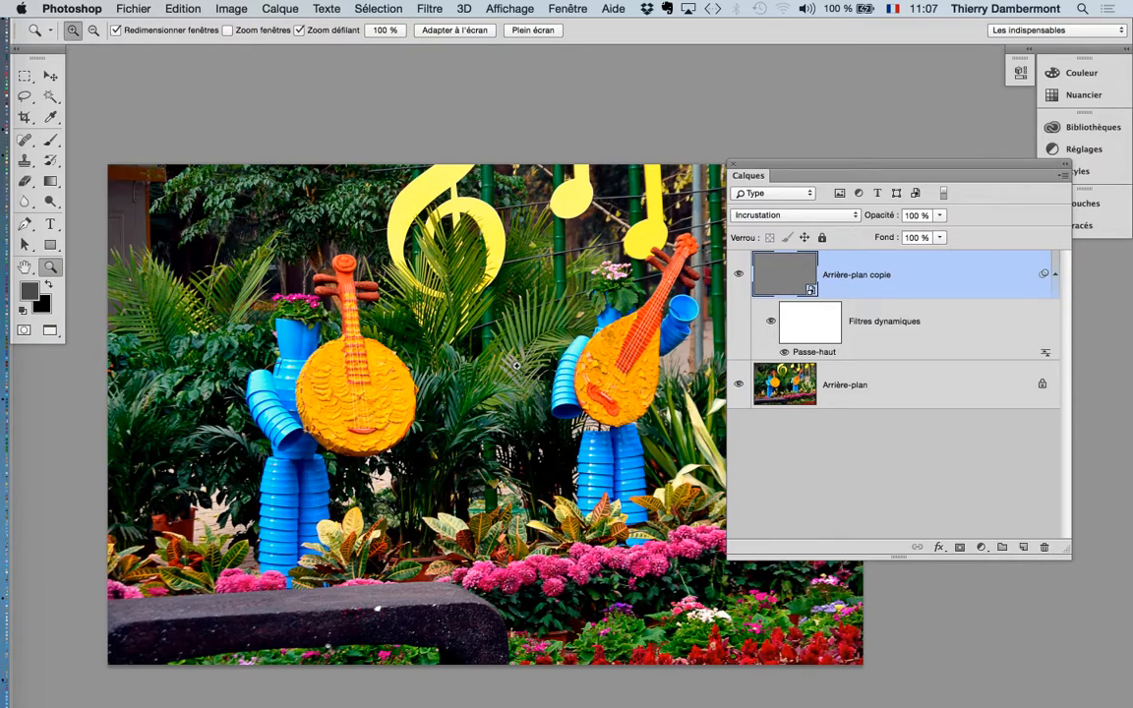
left_click(451, 361, "alt")
scroll(507, 398, "down", 2)
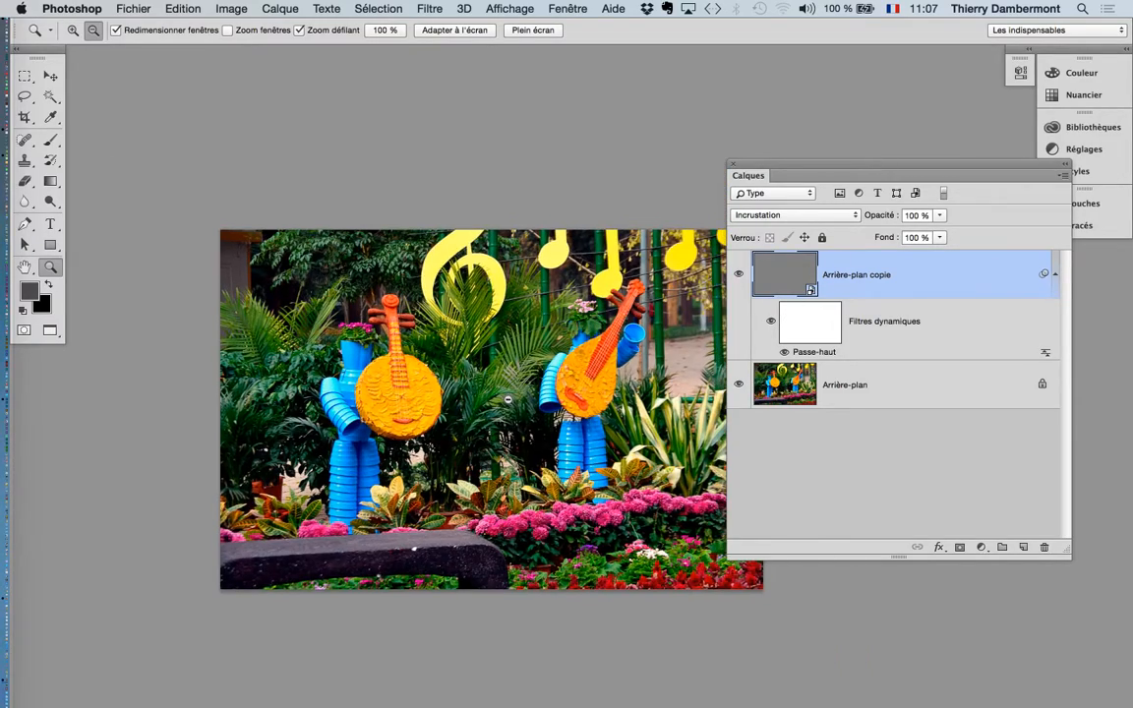
scroll(451, 373, "down", 4)
left_click_drag(468, 330, 588, 339)
left_click(137, 9)
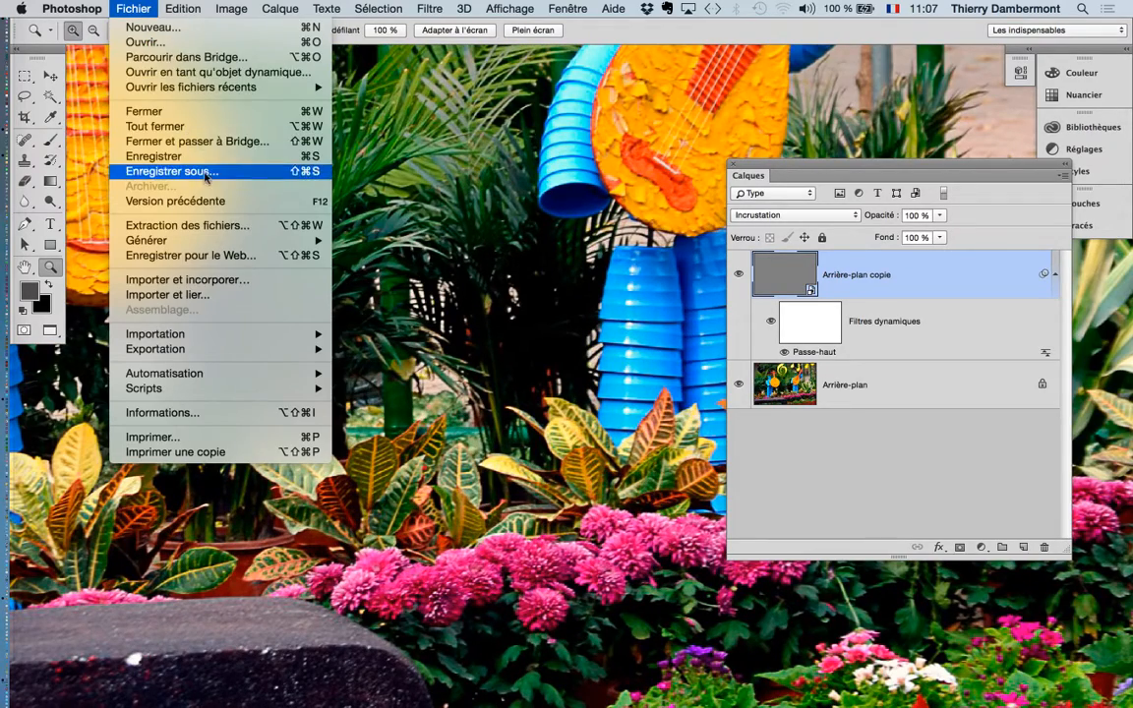
left_click(169, 171)
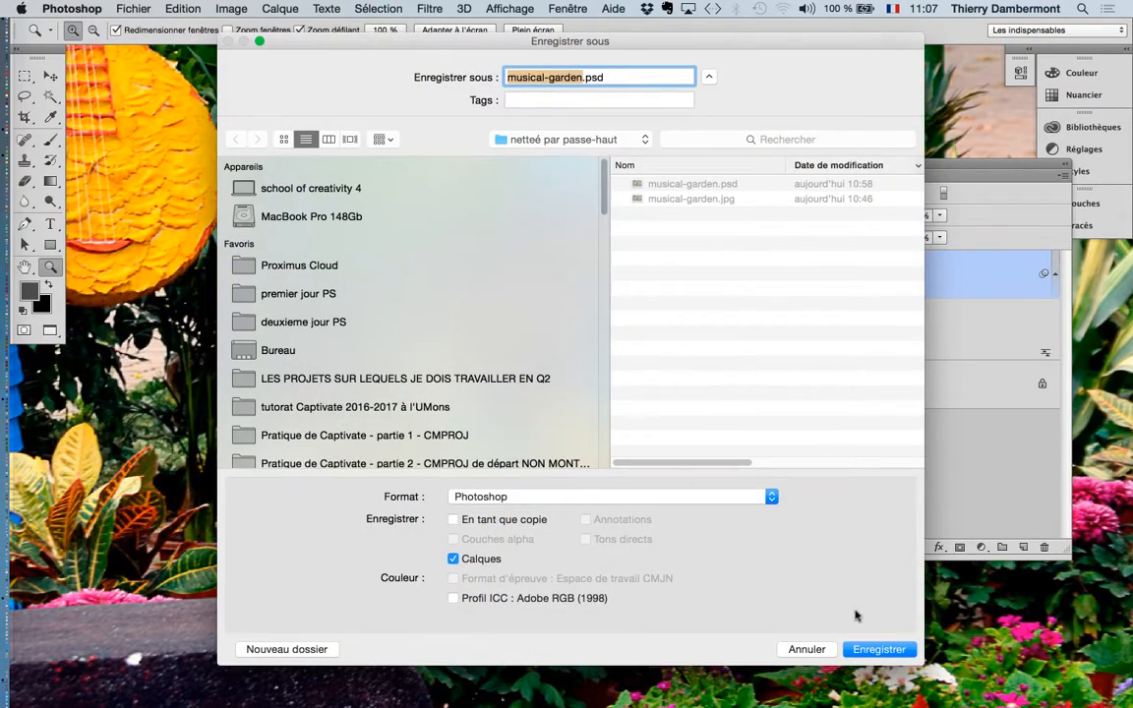
left_click(580, 82)
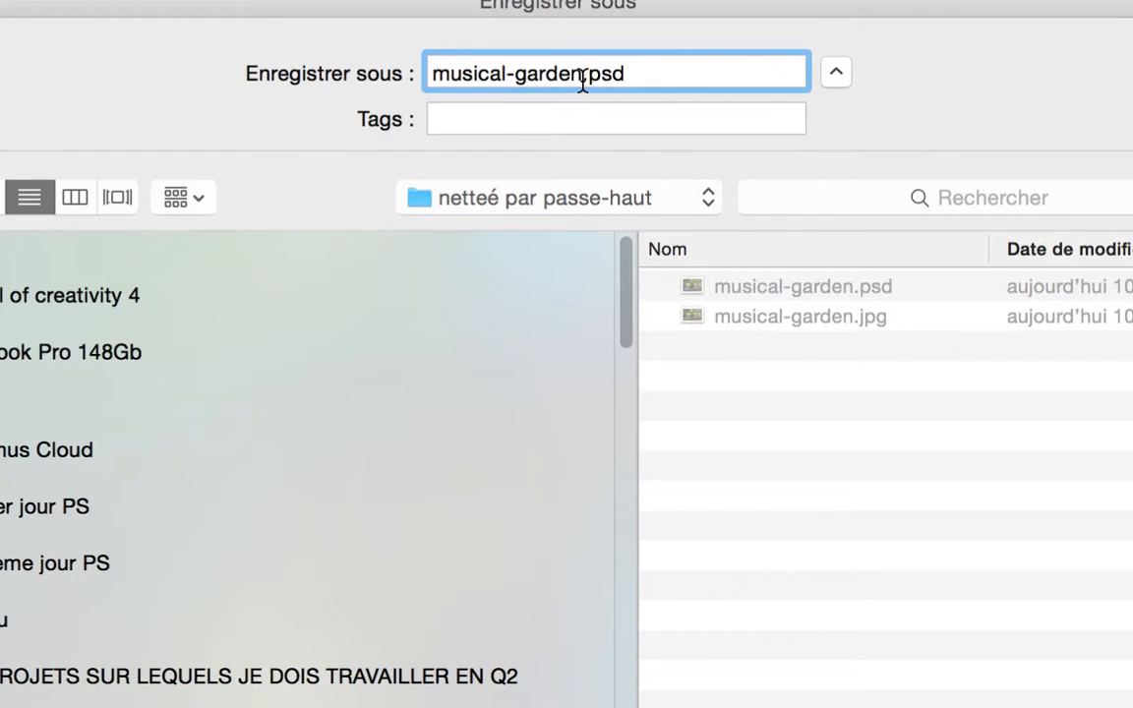
type("passe-haut")
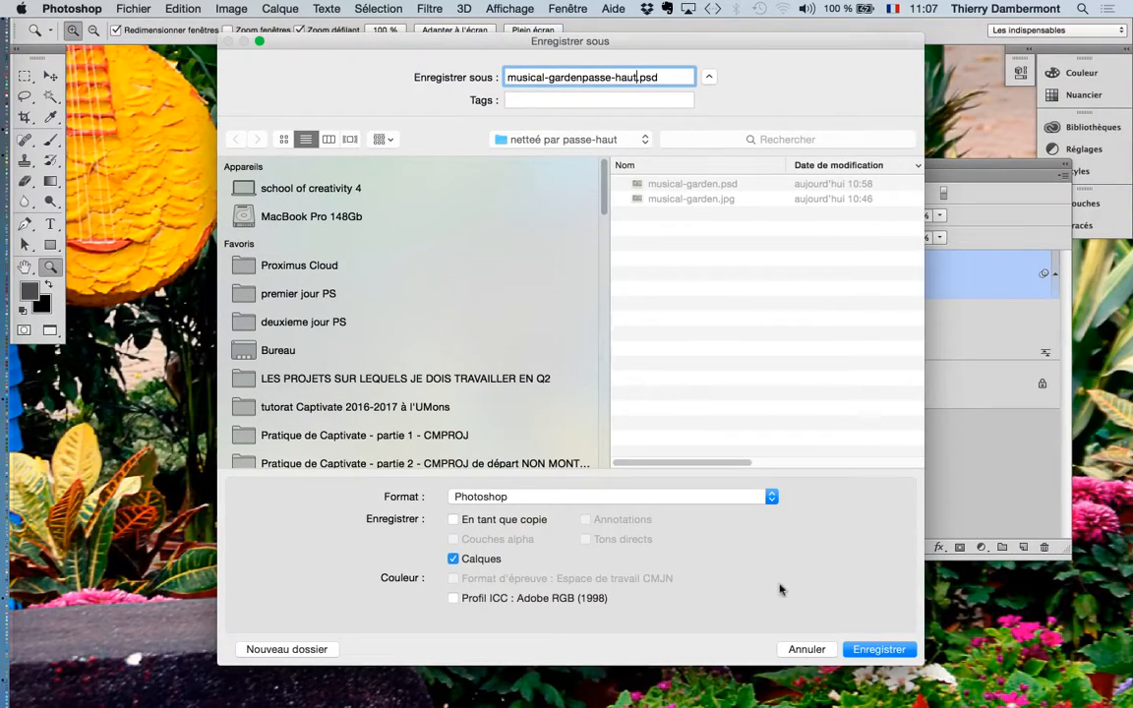
left_click(885, 649)
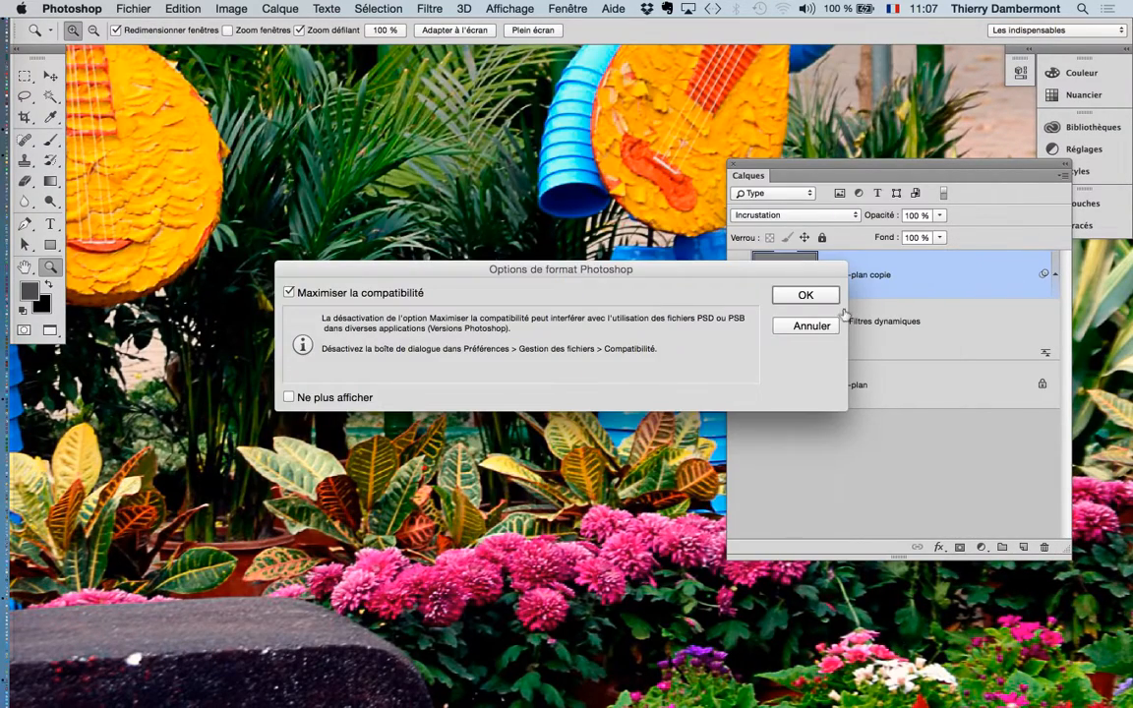
key("Return")
- Close the sharpened document and open the original musical-garden.jpg from the netteé par passe-haut folder
key("super+w")
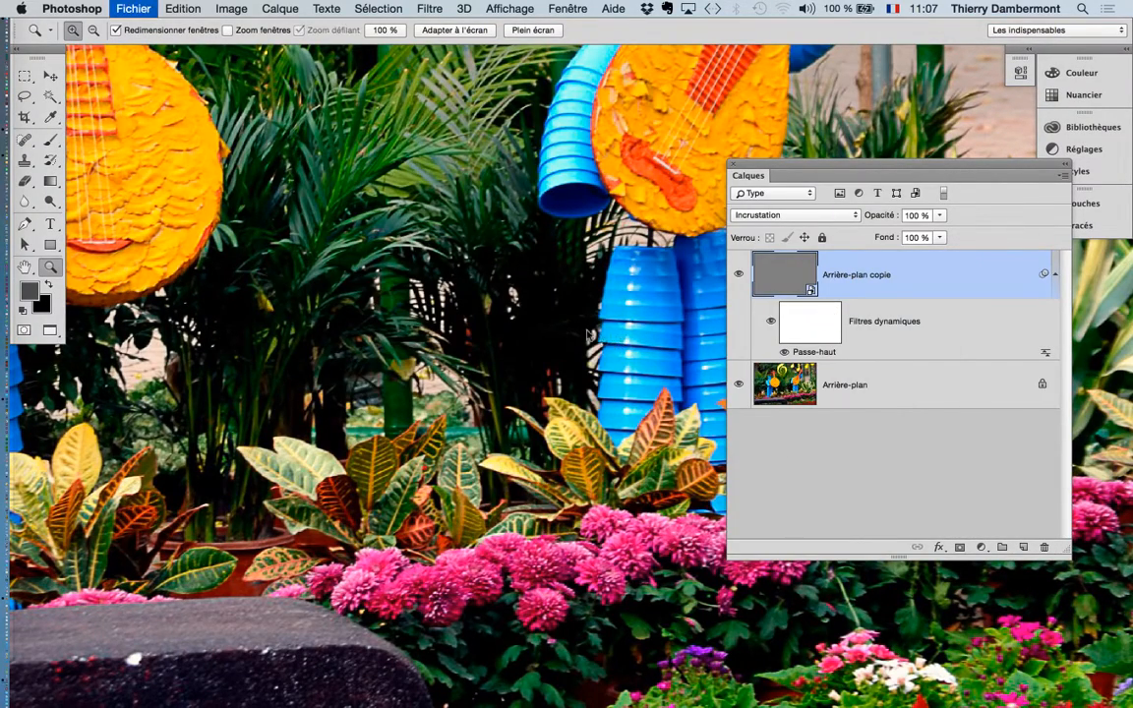
left_click(128, 8)
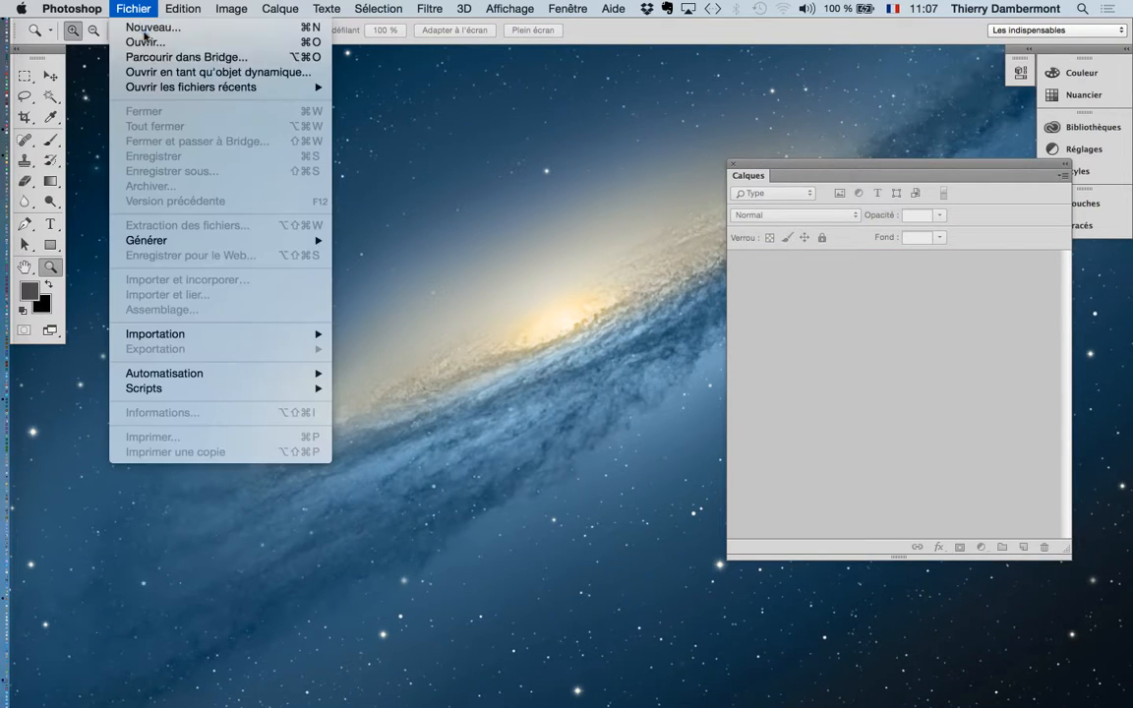
left_click(134, 37)
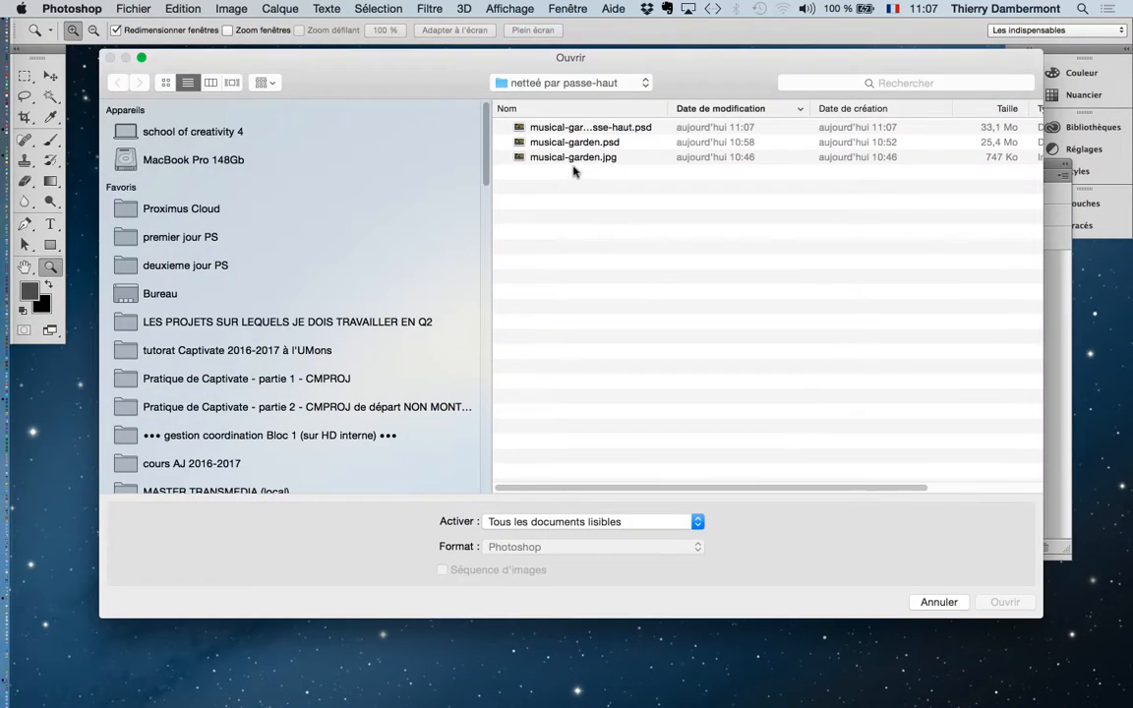
left_click(607, 158)
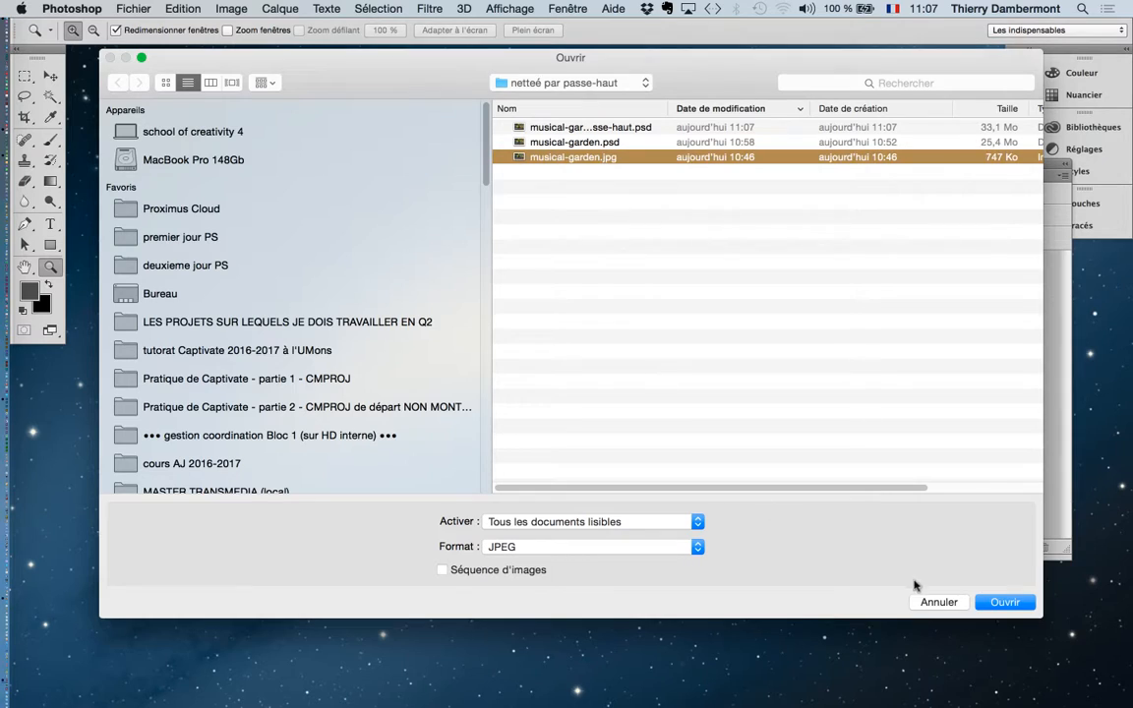
left_click(1005, 602)
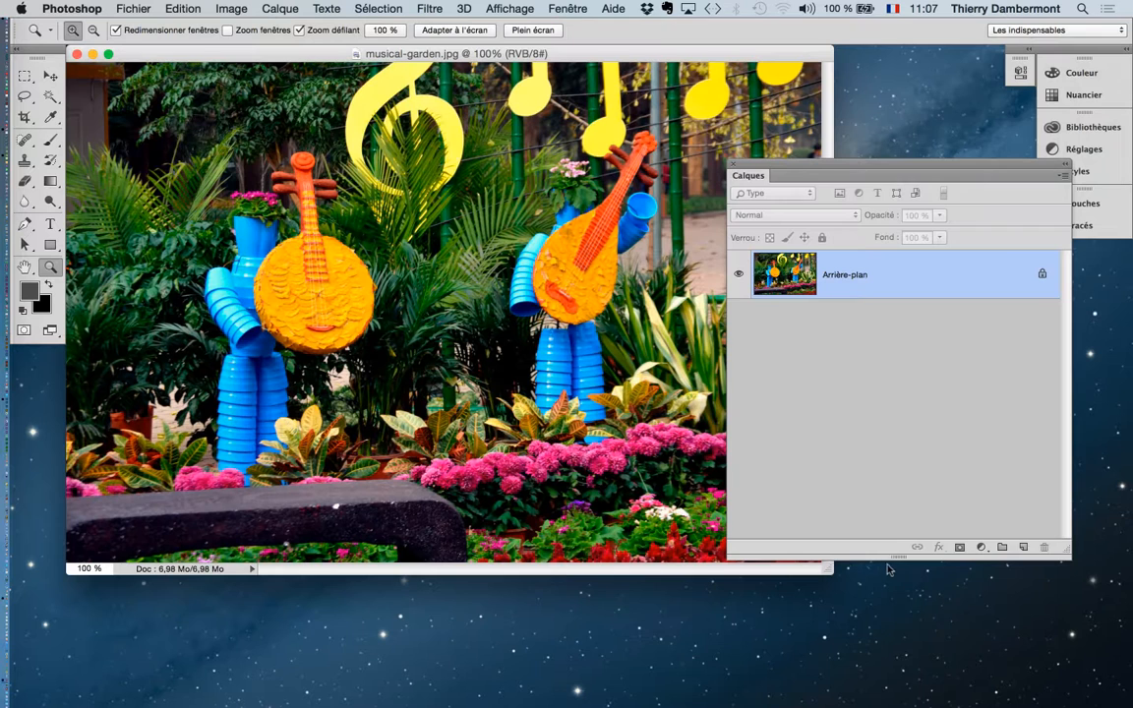
- Show the photo in full-screen mode with the menu bar, and narrow the Calques panel and move it clear of the image
key("f")
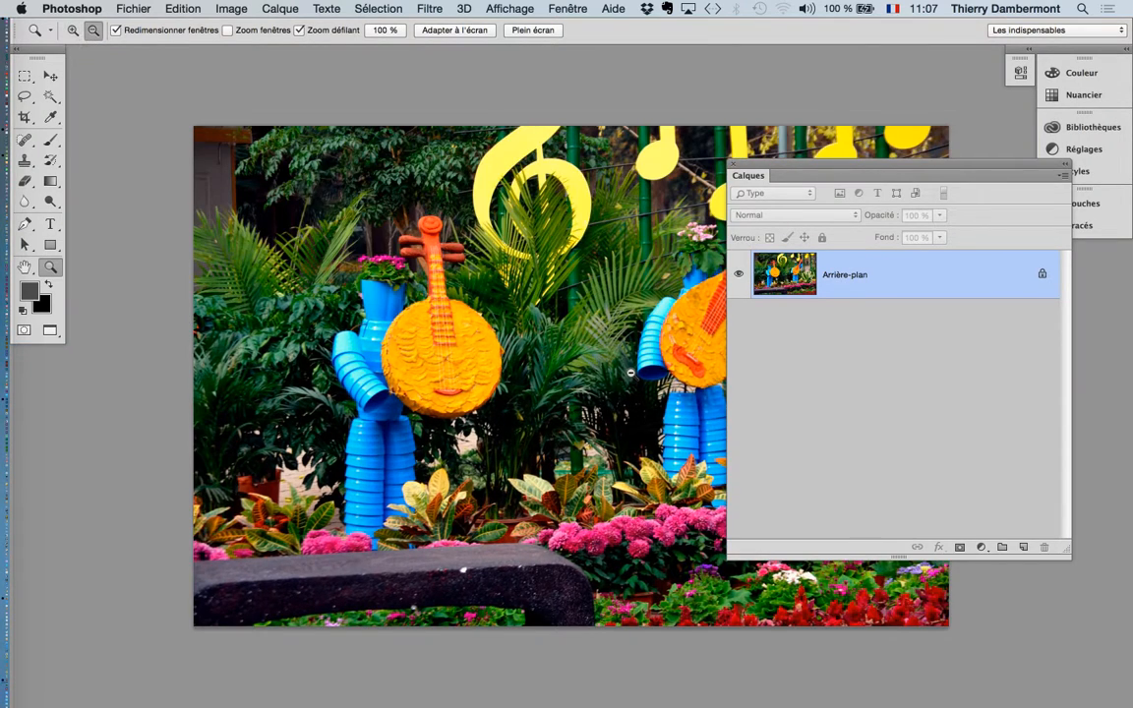
scroll(570, 337, "down", 2)
left_click_drag(430, 343, 284, 294)
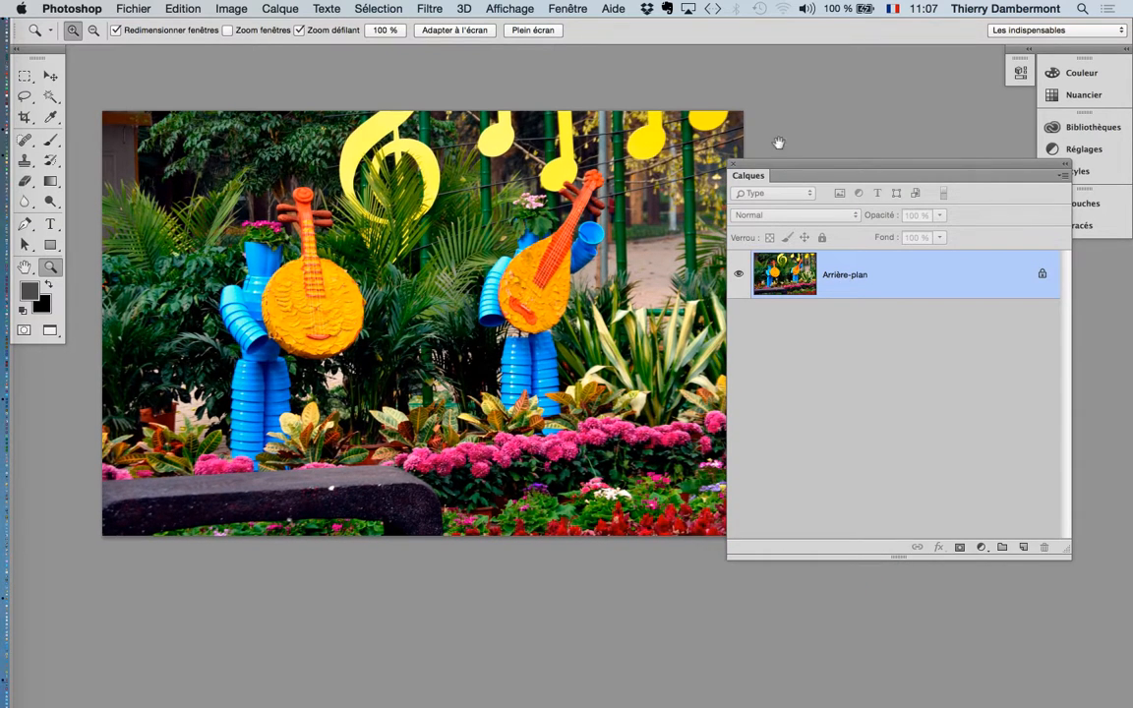
left_click_drag(1065, 549, 999, 590)
left_click_drag(767, 172, 847, 171)
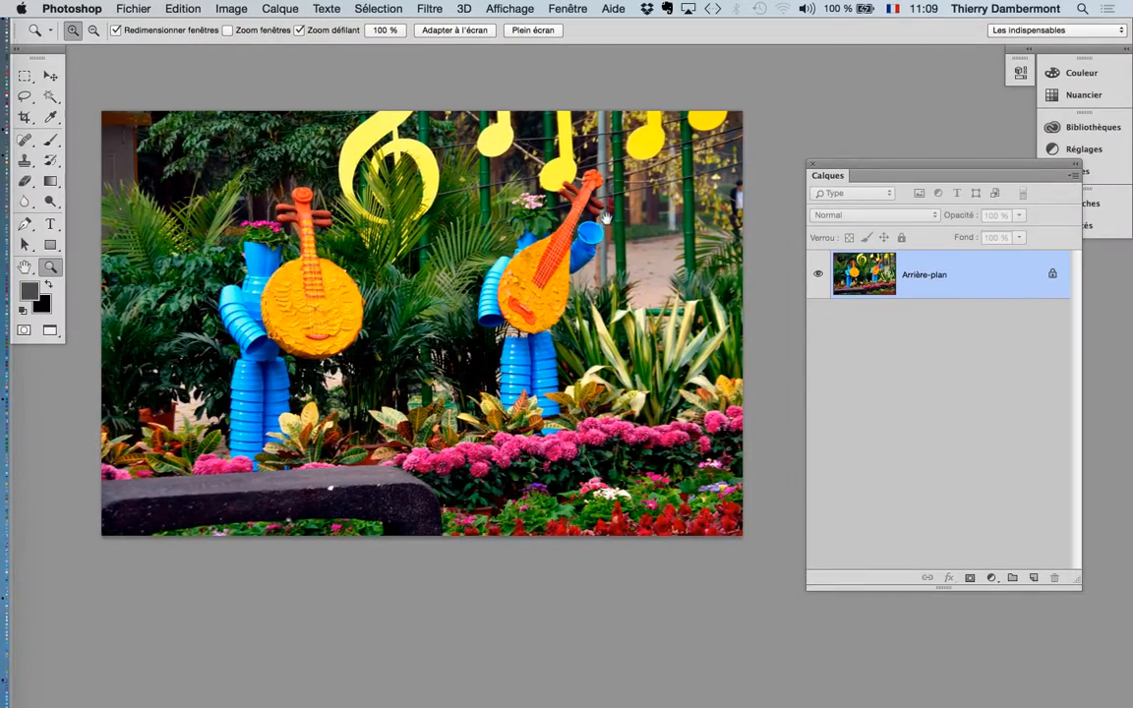
- Display the Actions panel, expand it beside the Calques panel and enlarge it to show all the action sets
scroll(607, 217, "down", 1)
scroll(607, 217, "right", 1)
left_click(568, 9)
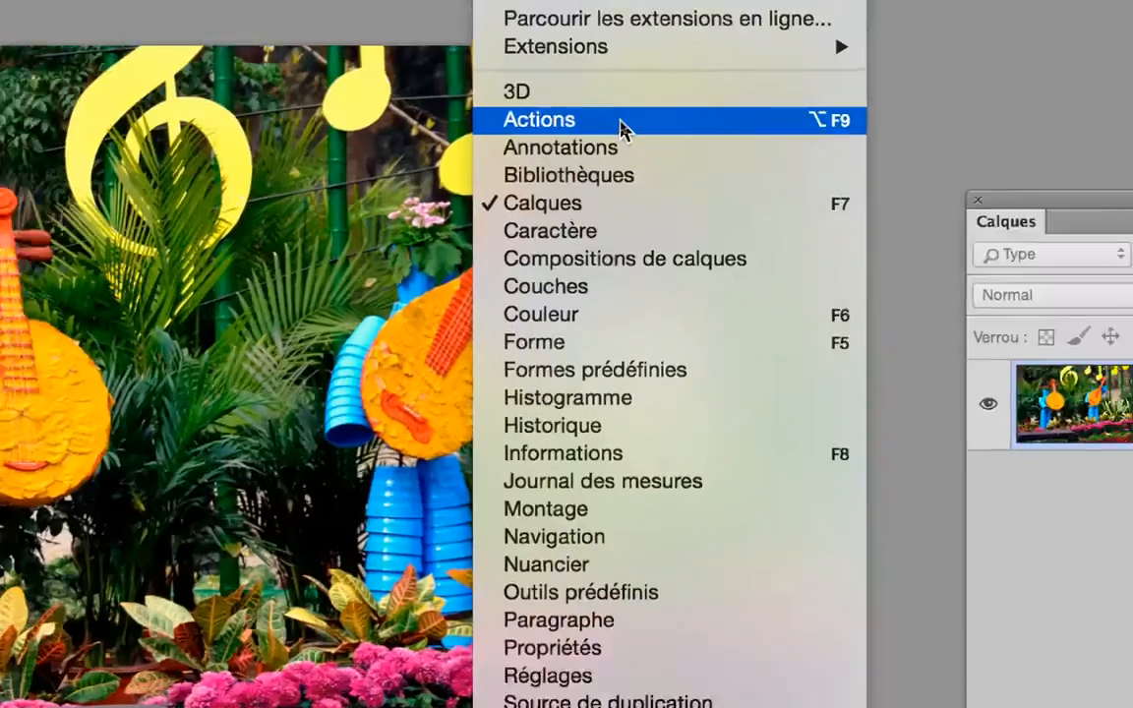
left_click(620, 122)
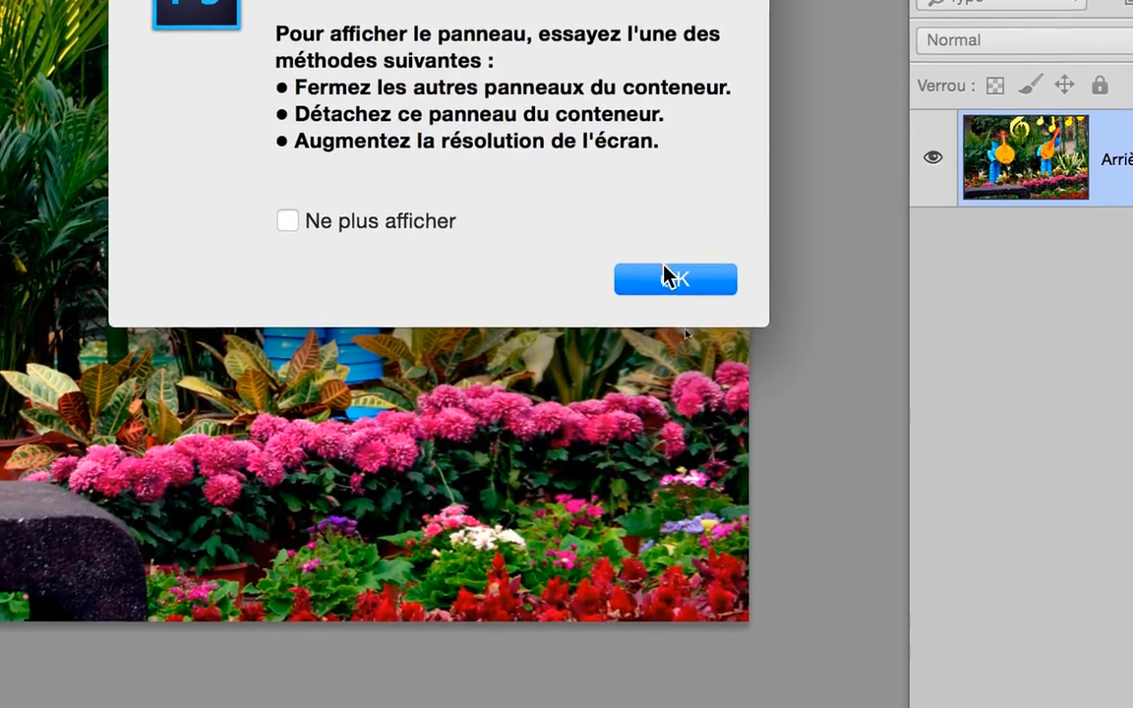
left_click(784, 537)
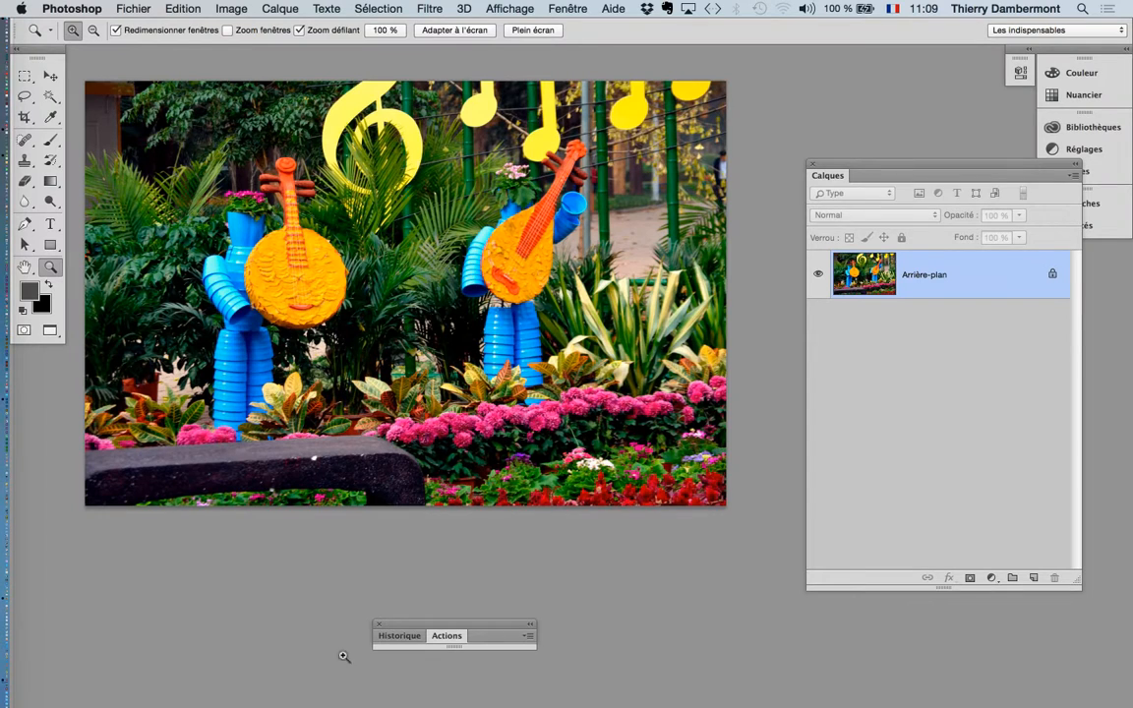
left_click_drag(446, 636, 709, 134)
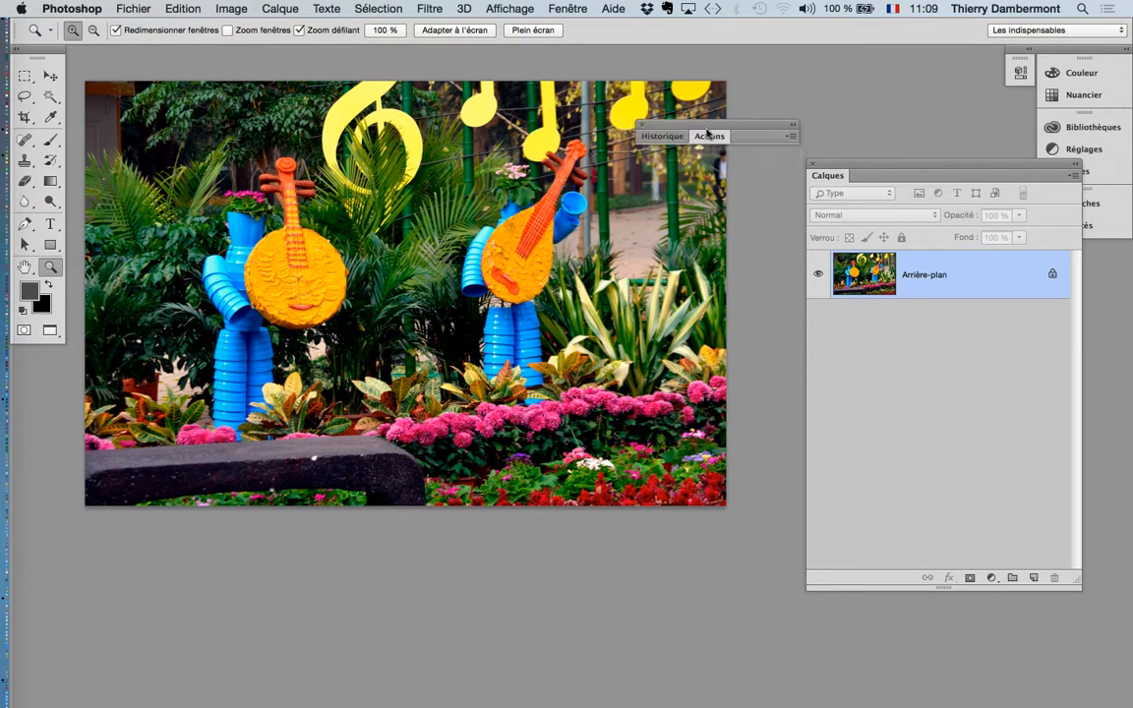
left_click(709, 133)
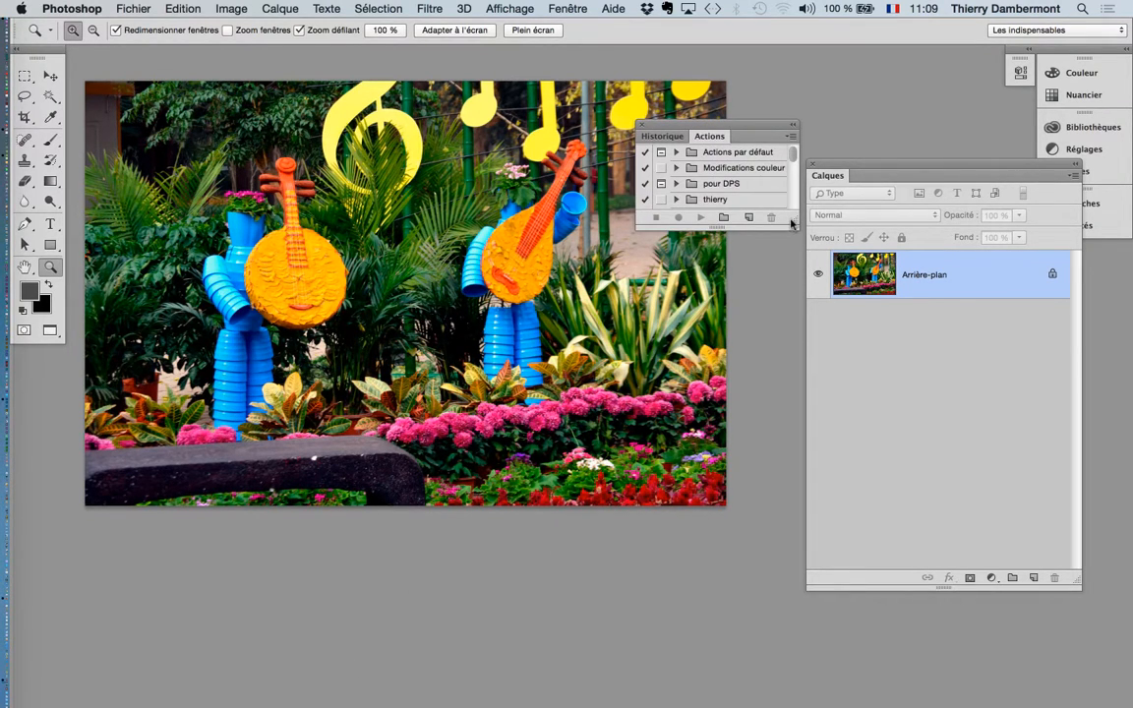
left_click_drag(791, 223, 959, 572)
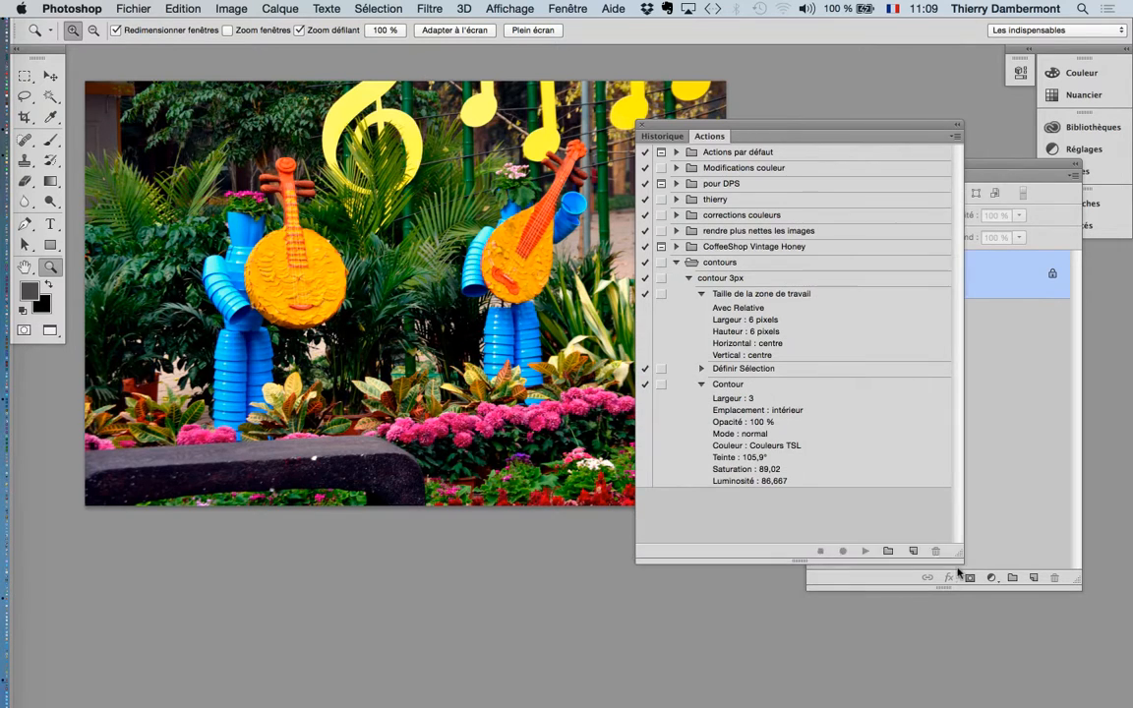
- Collapse the contours action set, and shrink the Actions panel and move it clear of the Calques panel
left_click(676, 261)
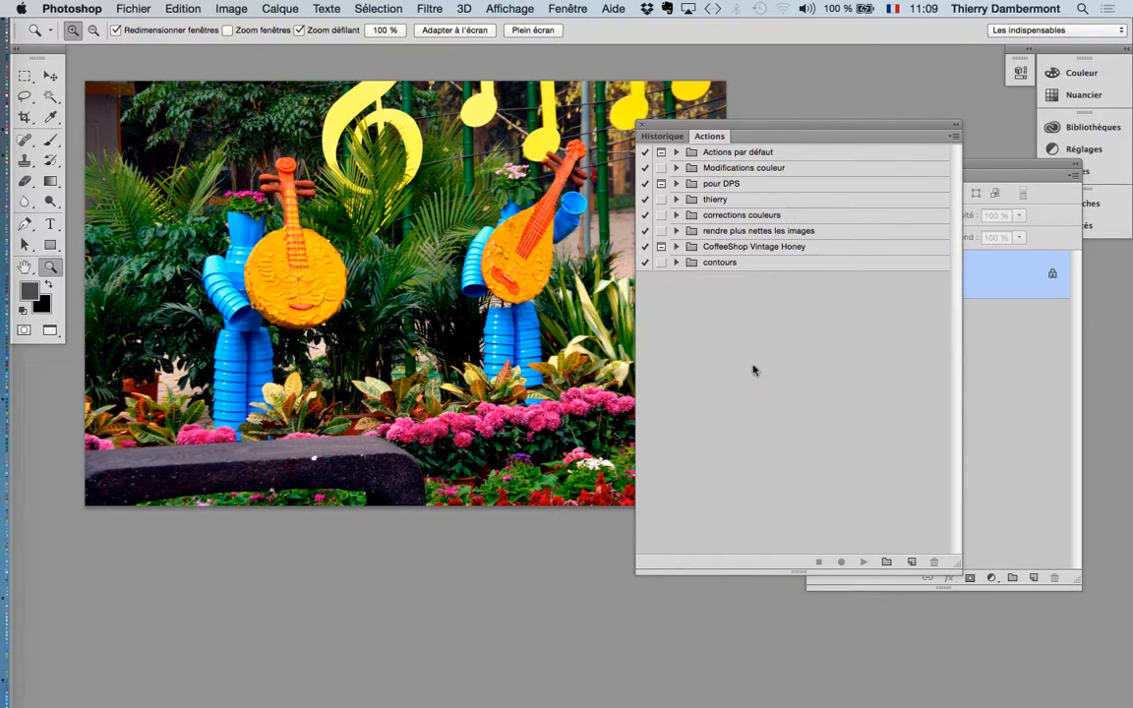
left_click_drag(958, 569, 905, 464)
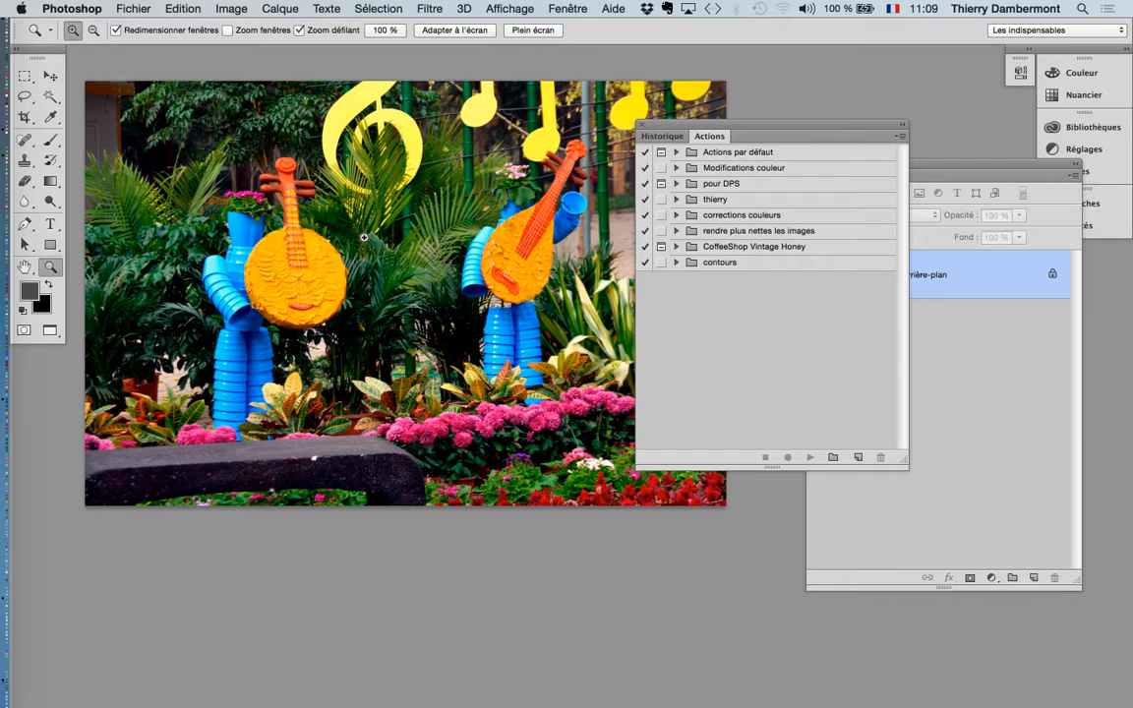
left_click(824, 169)
left_click_drag(650, 122, 533, 105)
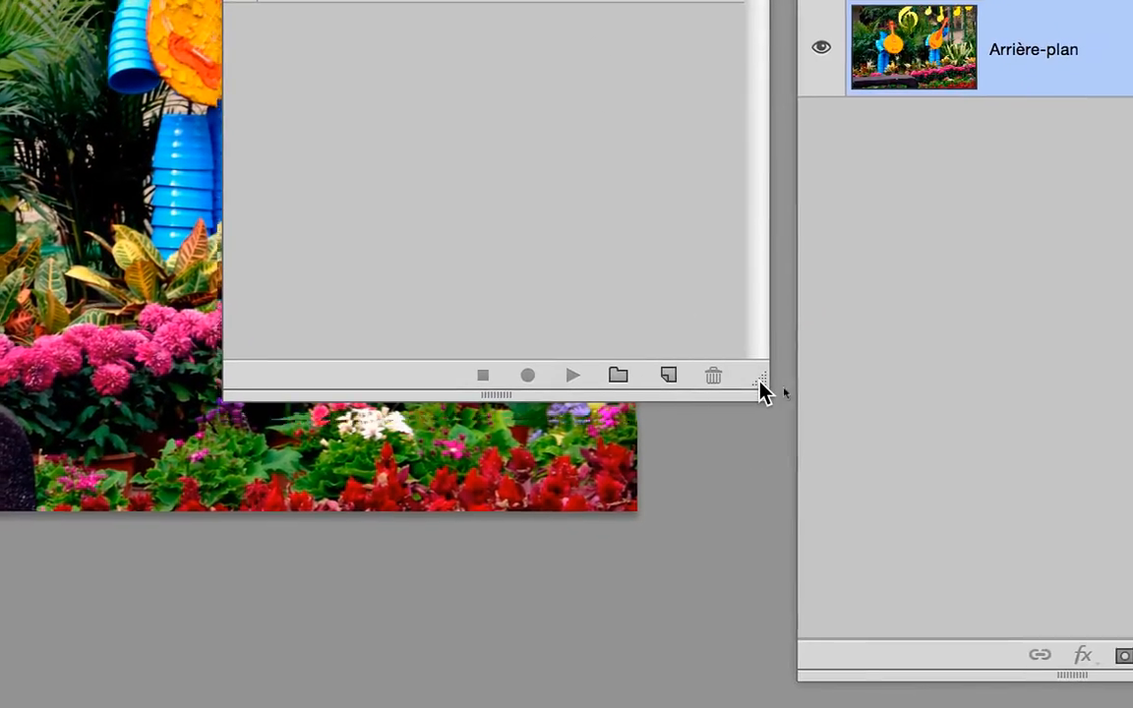
left_click_drag(762, 392, 760, 150)
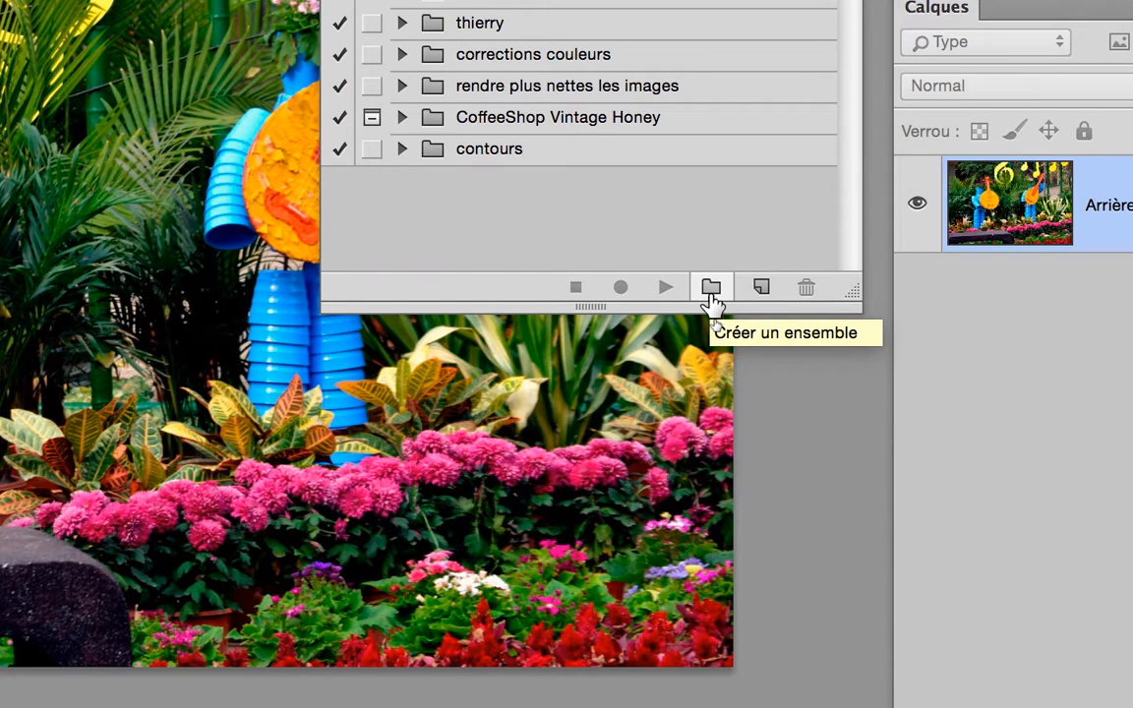
- Create a new action set named with the author's first name followed by "janvier 2017"
left_click(711, 287)
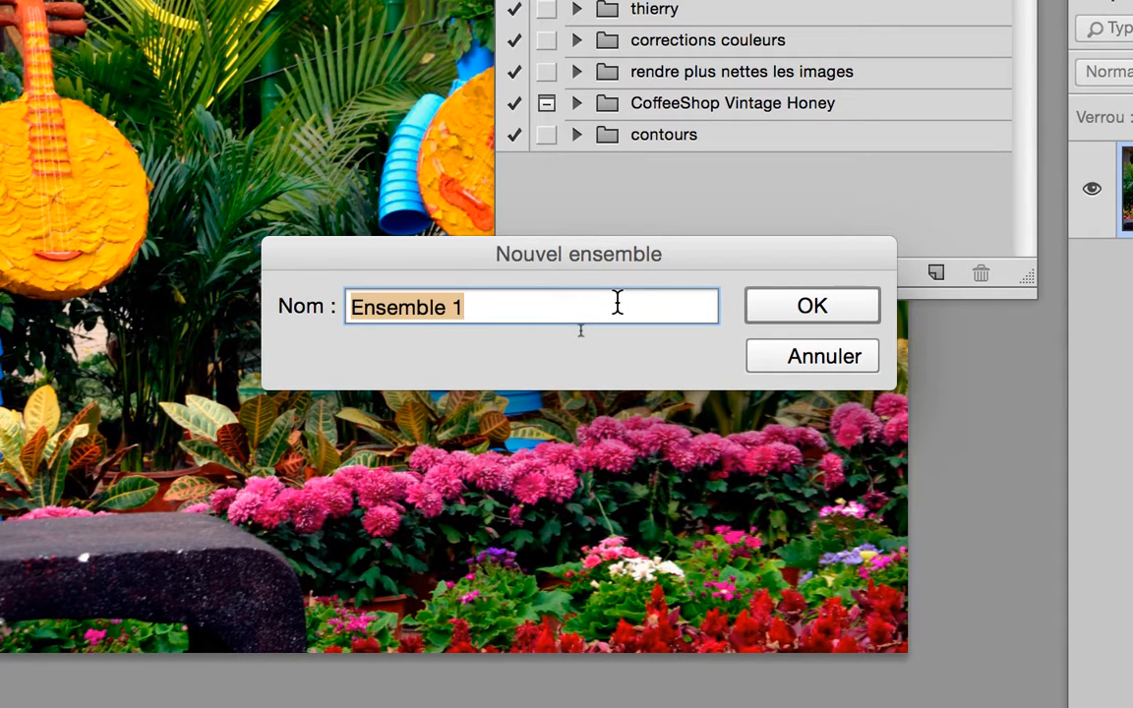
type("thierry")
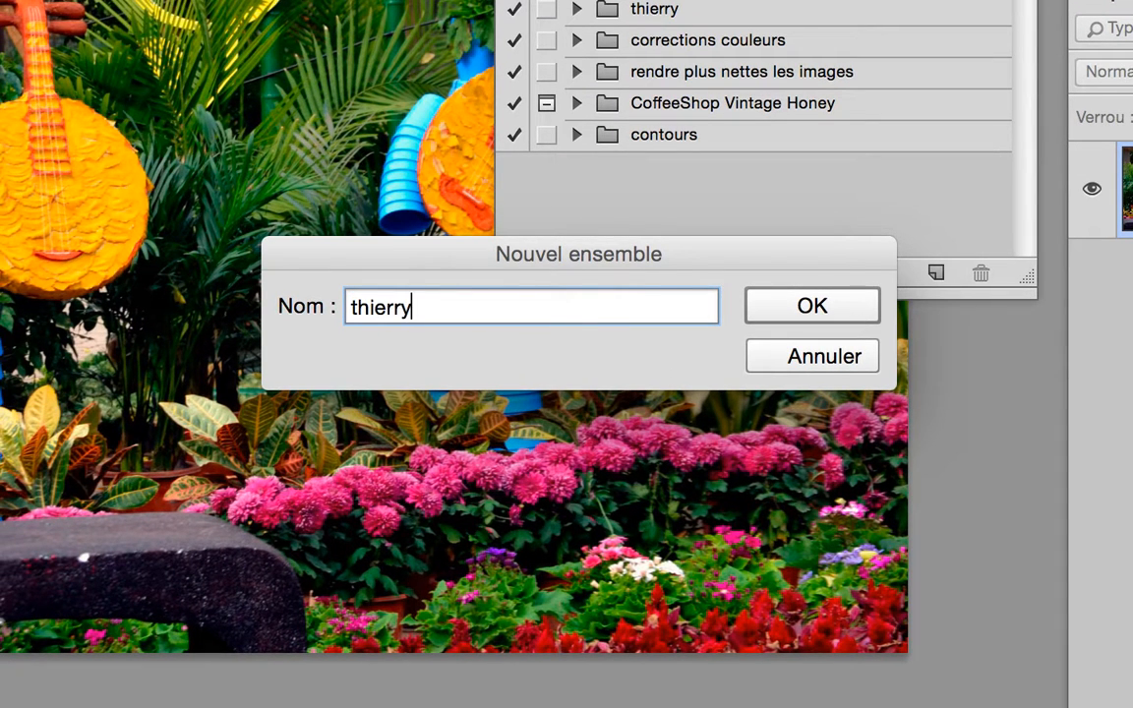
type(" janvier ")
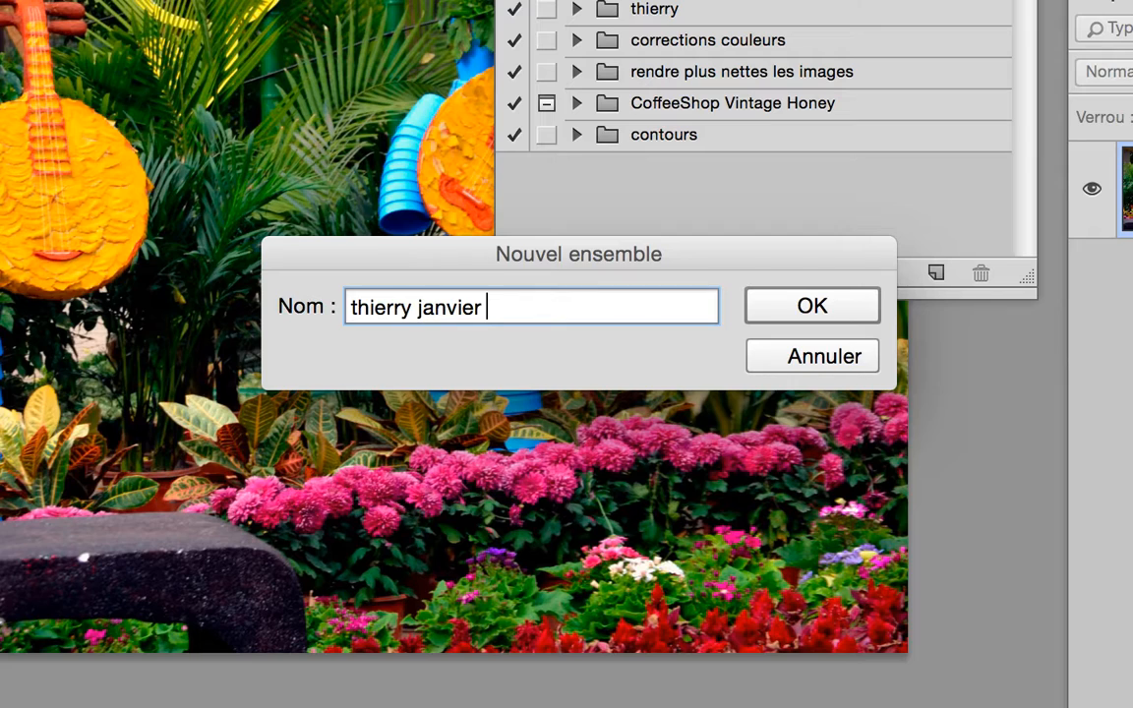
type("2017")
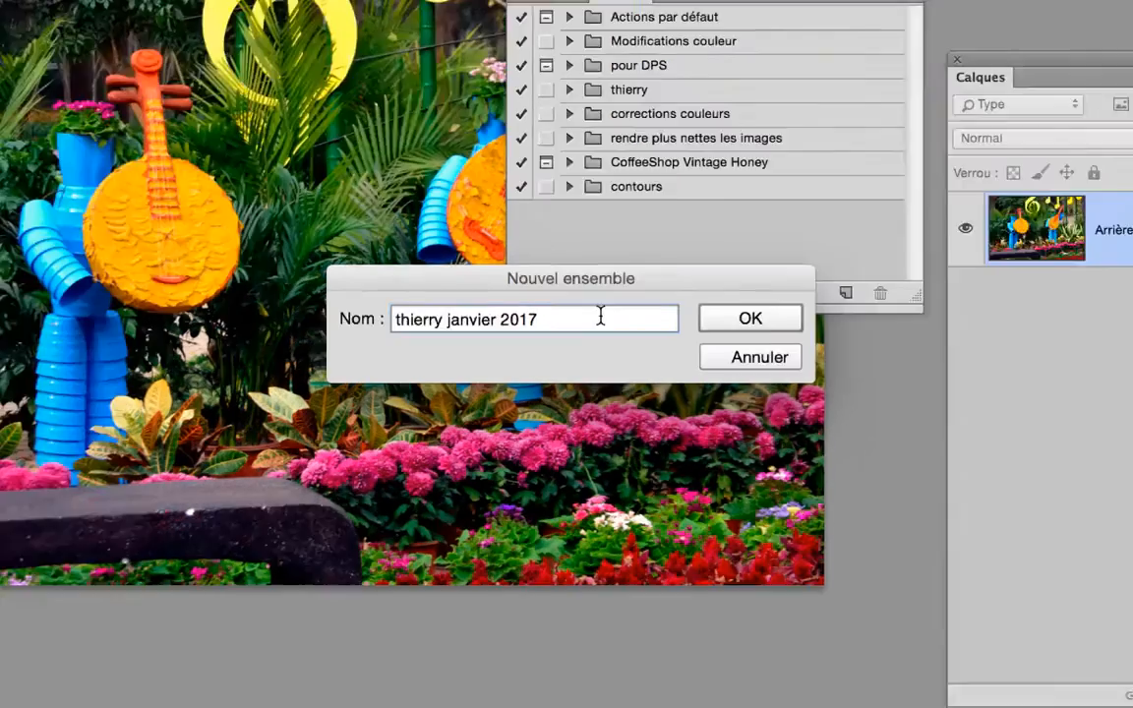
key("Return")
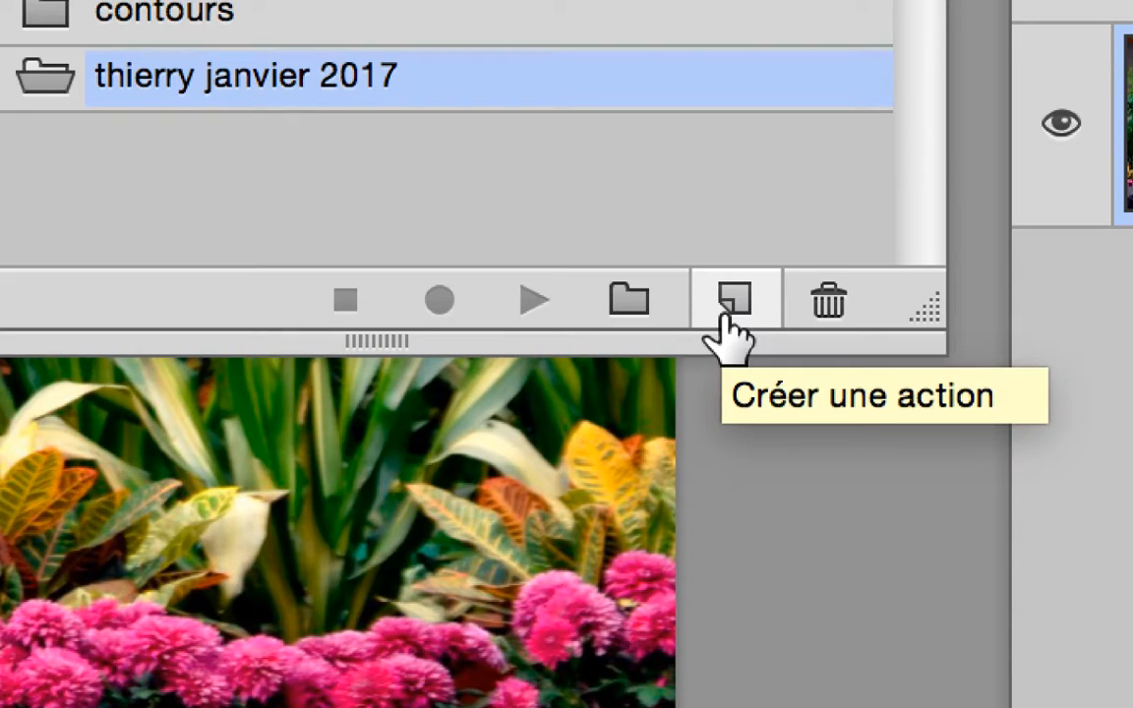
- Create an action named "passe-haut pour netteté" in the new set, without a function key or colour, and start recording it
left_click(728, 313)
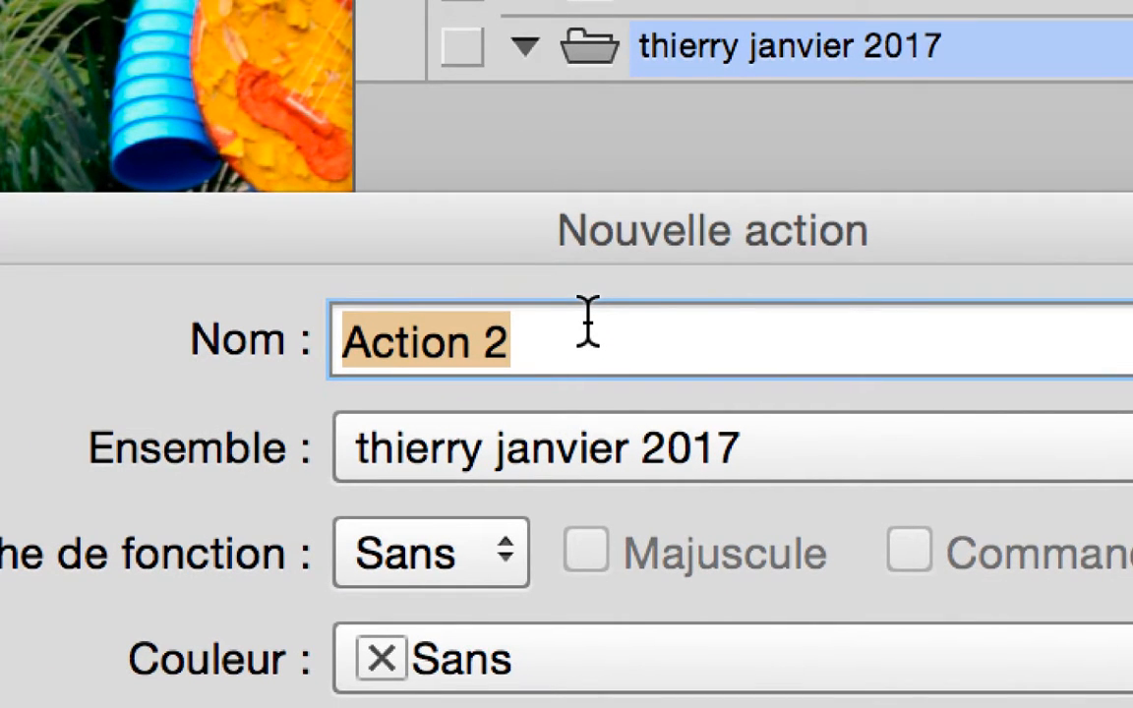
type("passe-ha")
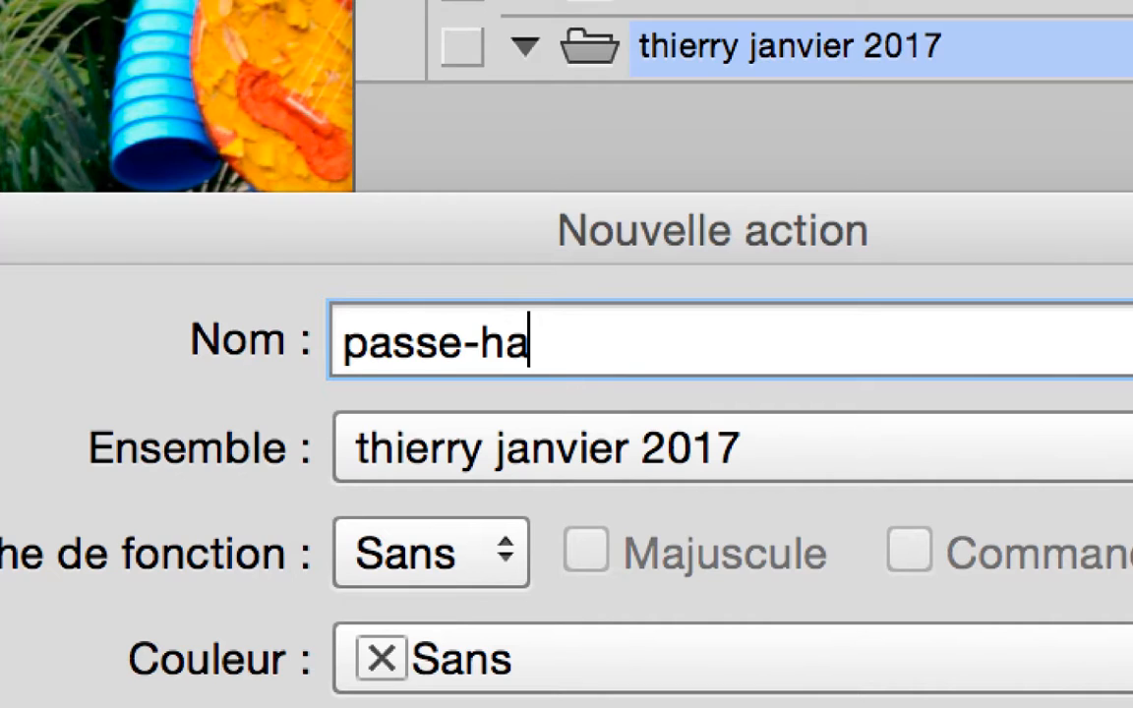
type("ut pour nettet")
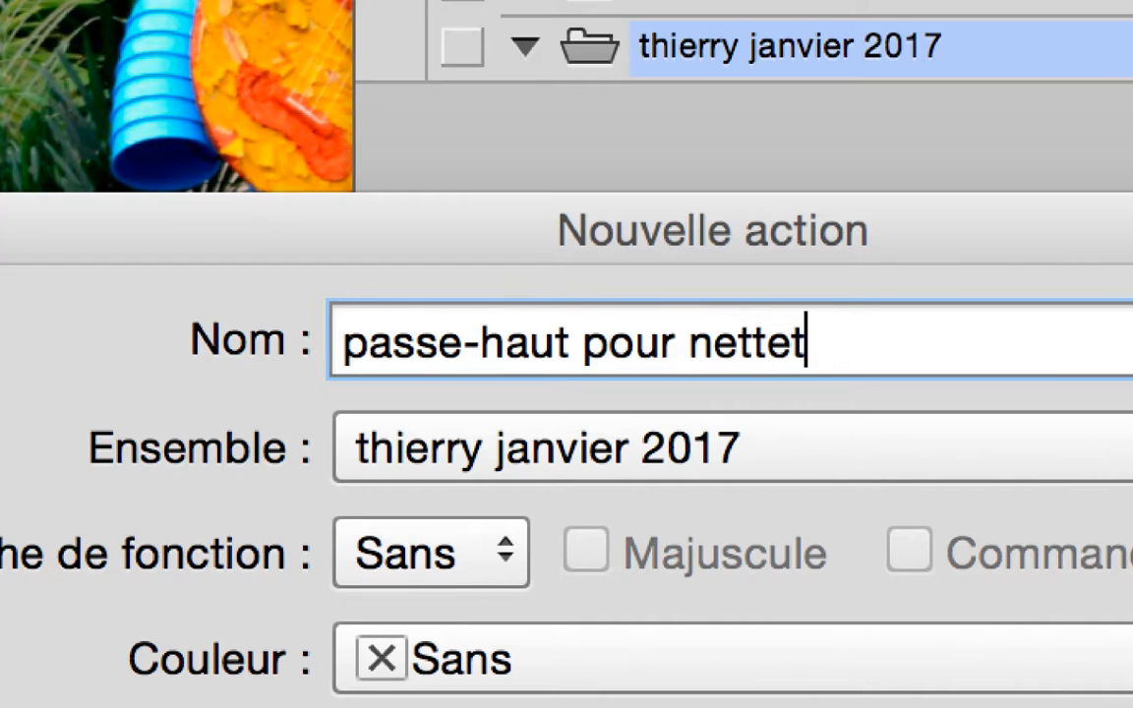
type("é")
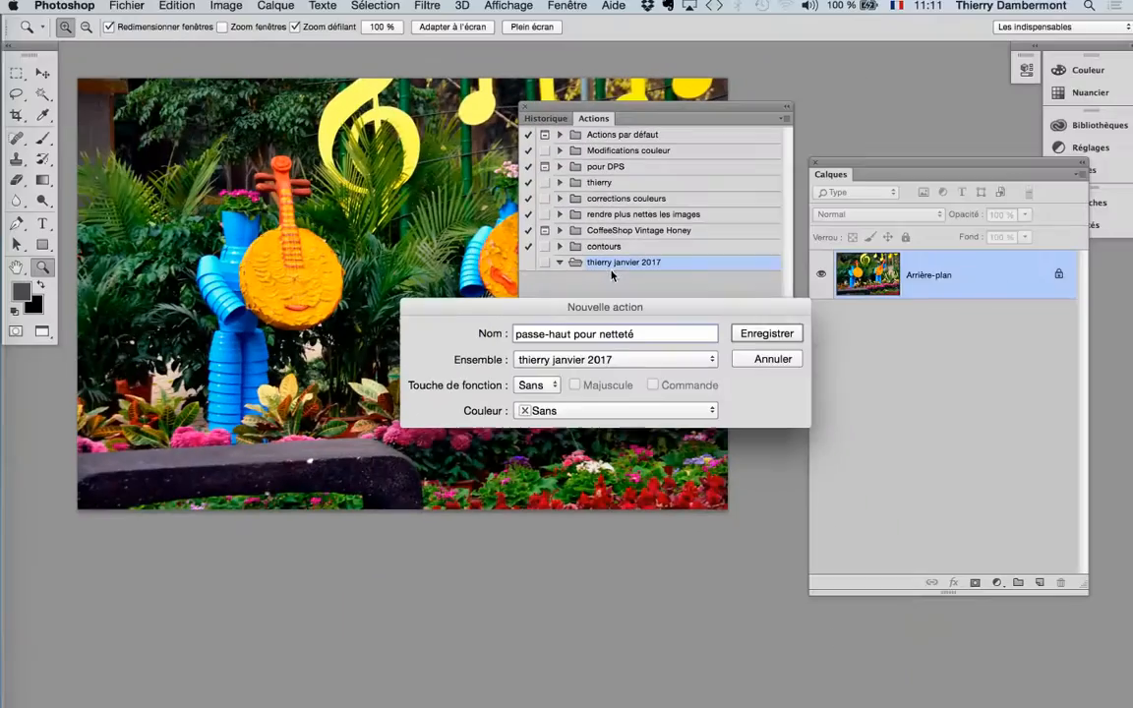
key("Return")
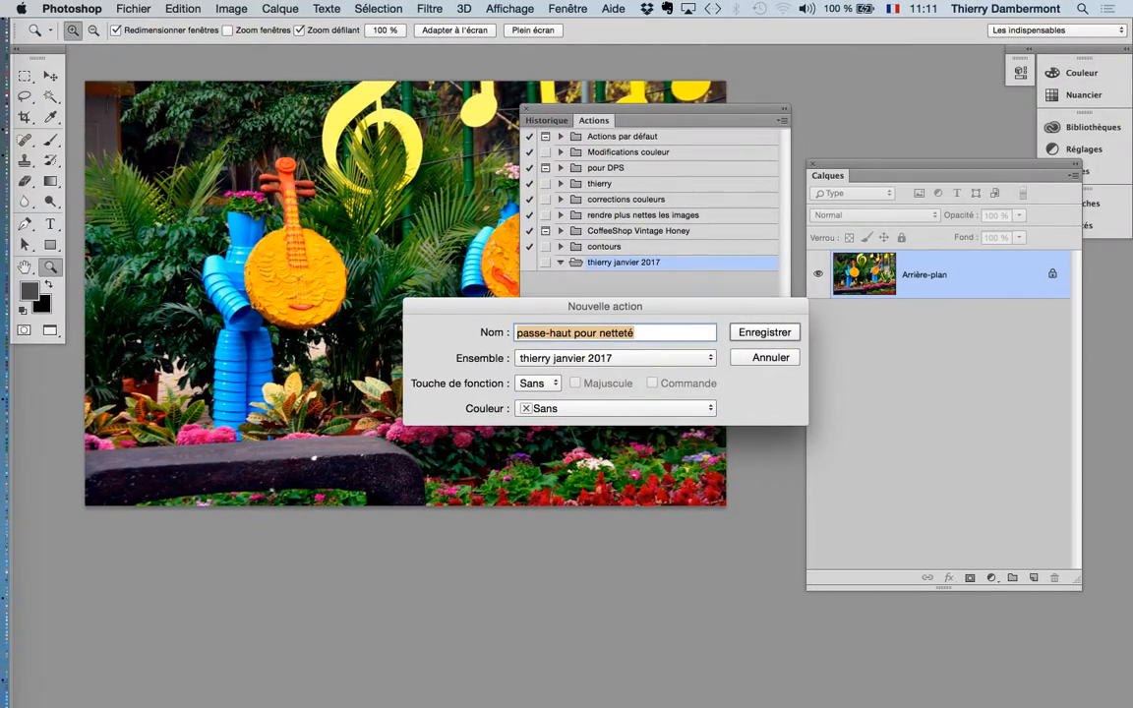
key("alt")
key("Return")
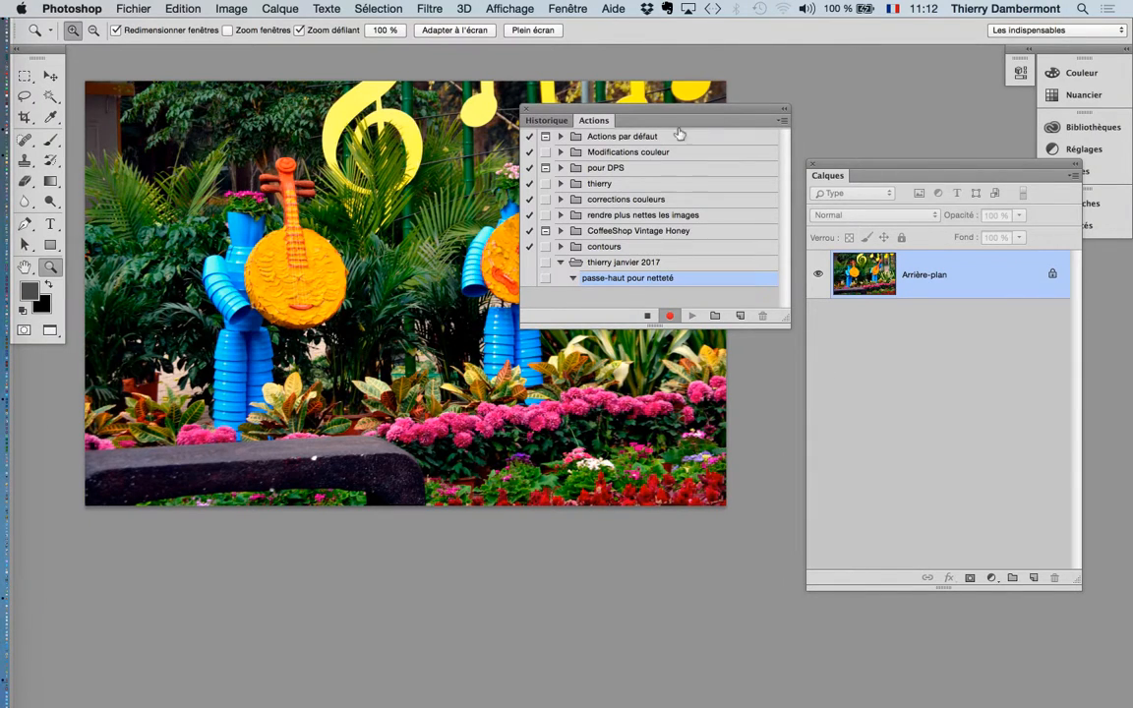
- Rearrange the Actions and Calques panels around the photo, and duplicate the Arrière-plan layer
left_click_drag(638, 110, 193, 398)
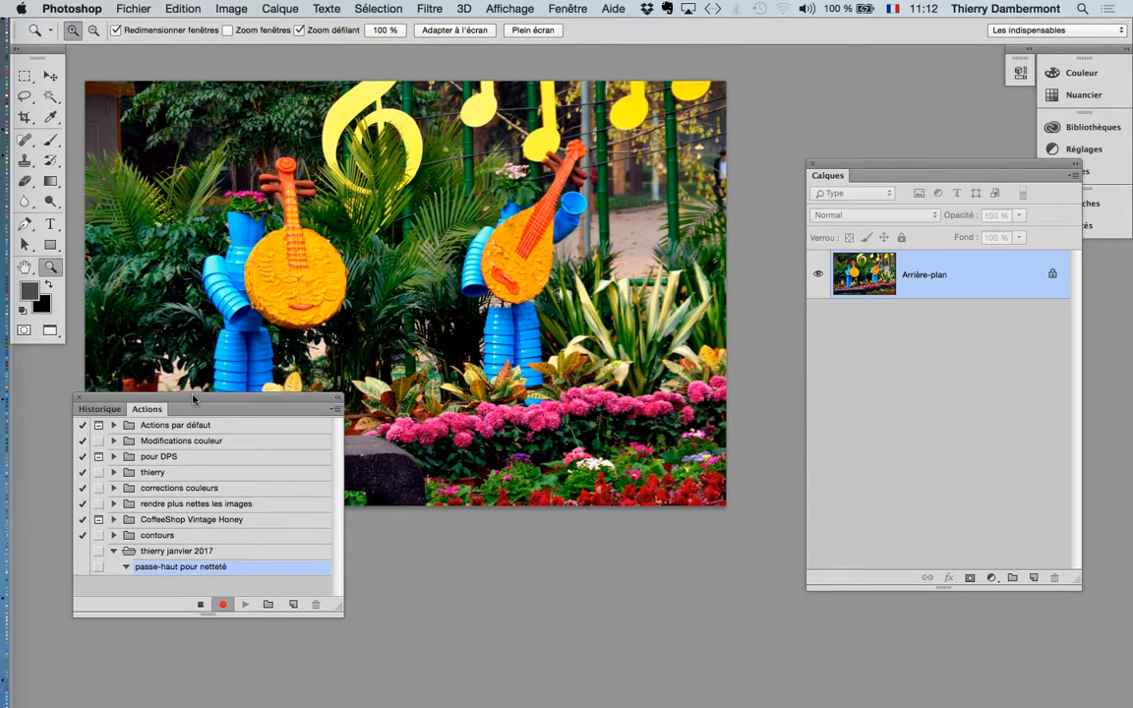
left_click_drag(878, 170, 812, 143)
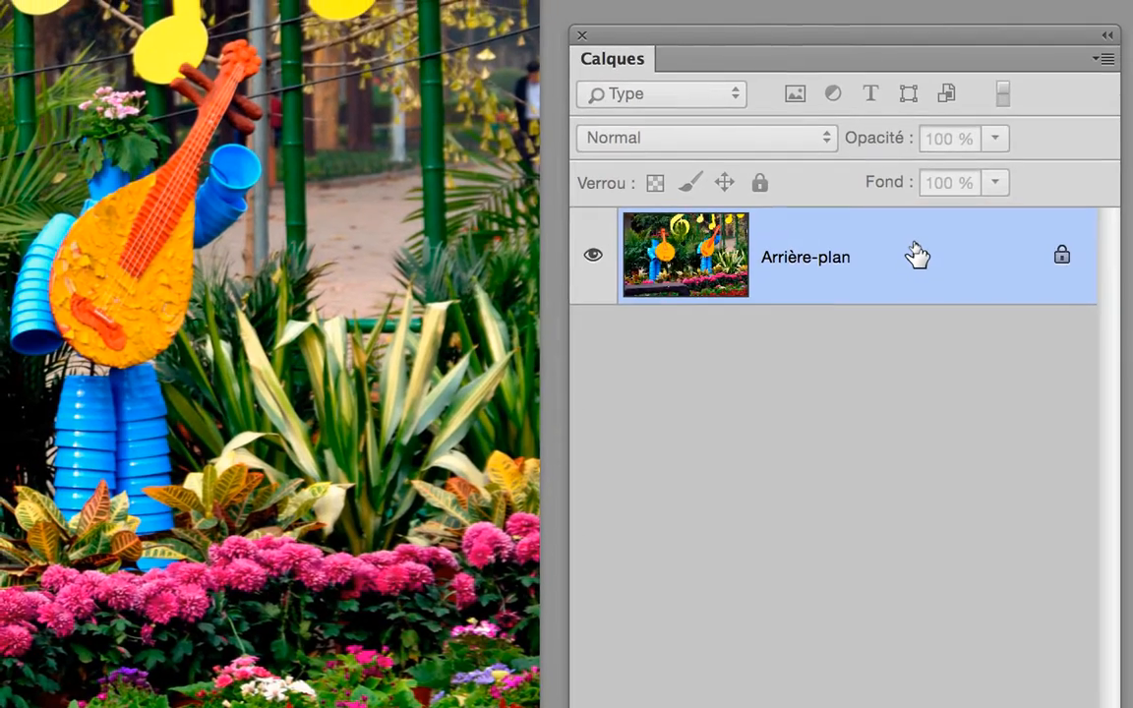
left_click_drag(916, 256, 990, 694)
left_click_drag(941, 409, 972, 550)
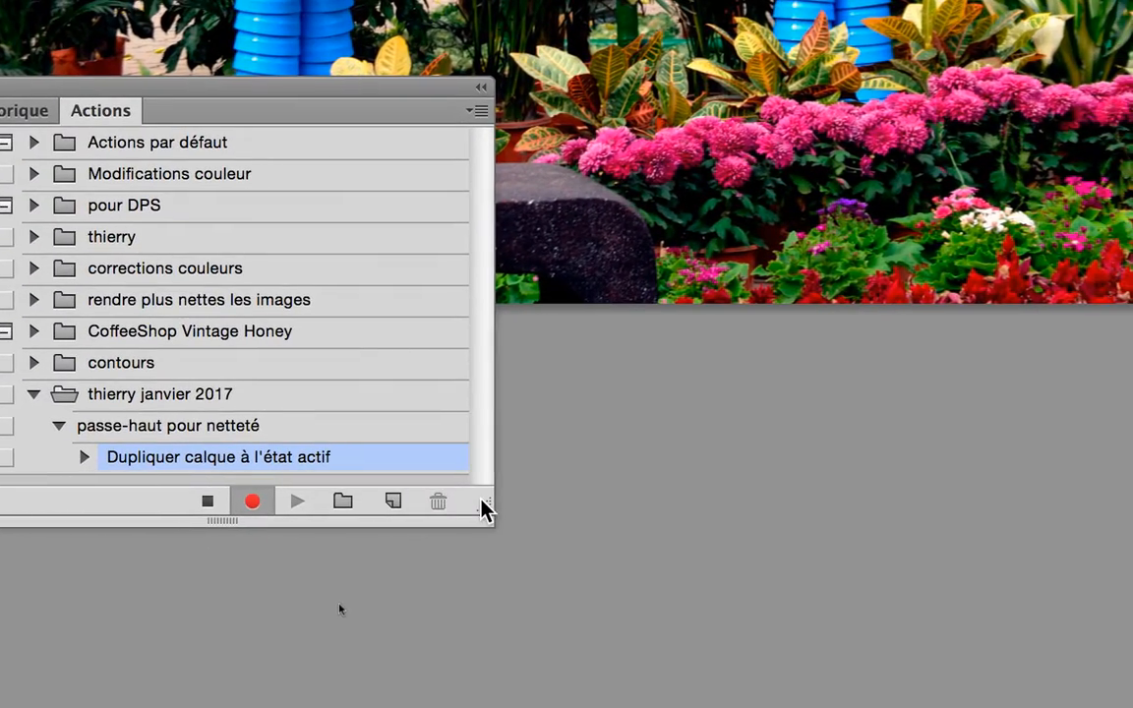
left_click_drag(580, 541, 606, 636)
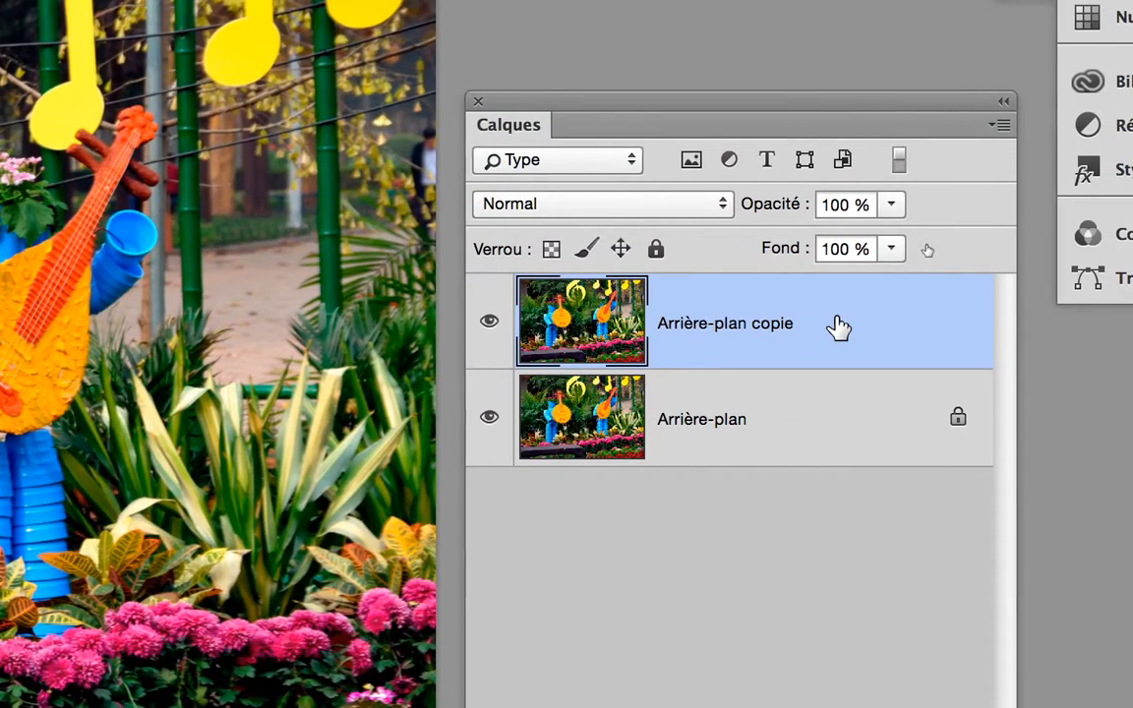
- Convert the Arrière-plan copie layer to a smart object and apply the Passe-haut filter with a radius of 1,9 pixels
right_click(839, 327)
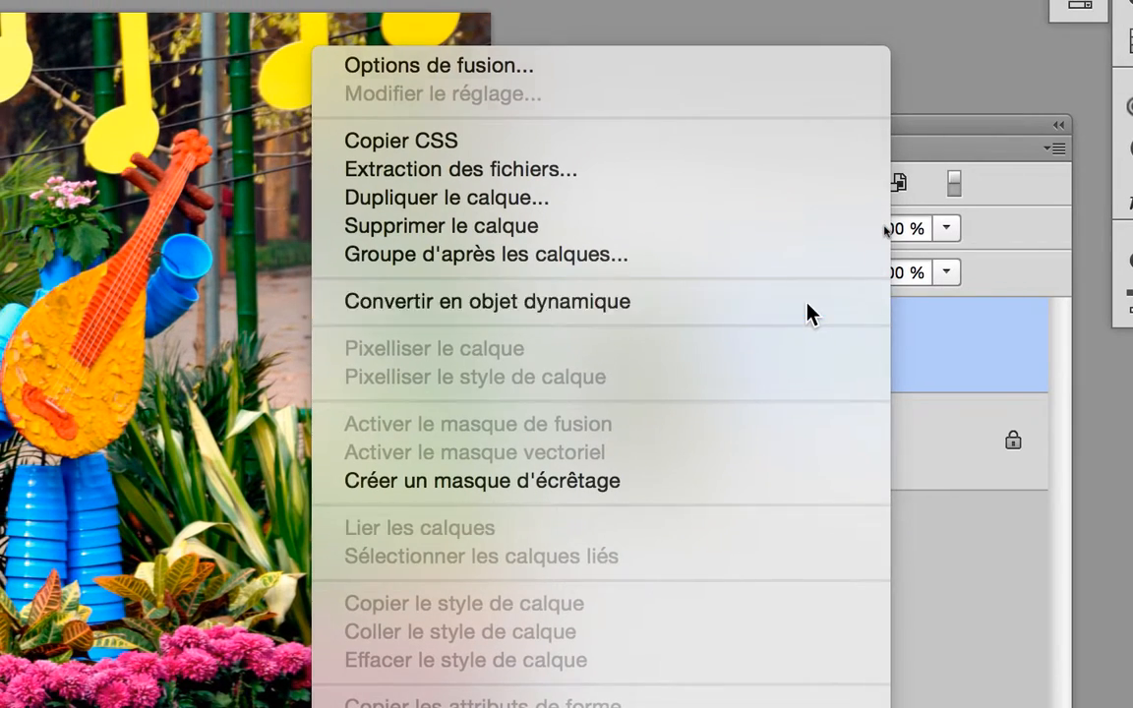
left_click(807, 313)
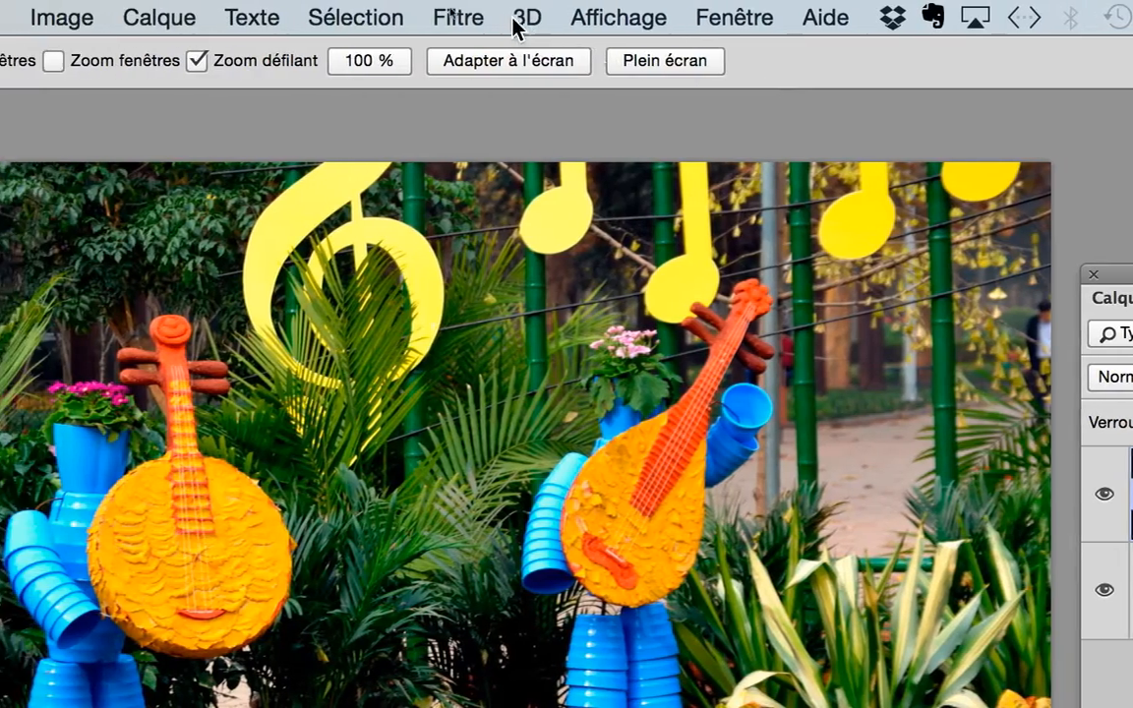
left_click(499, 17)
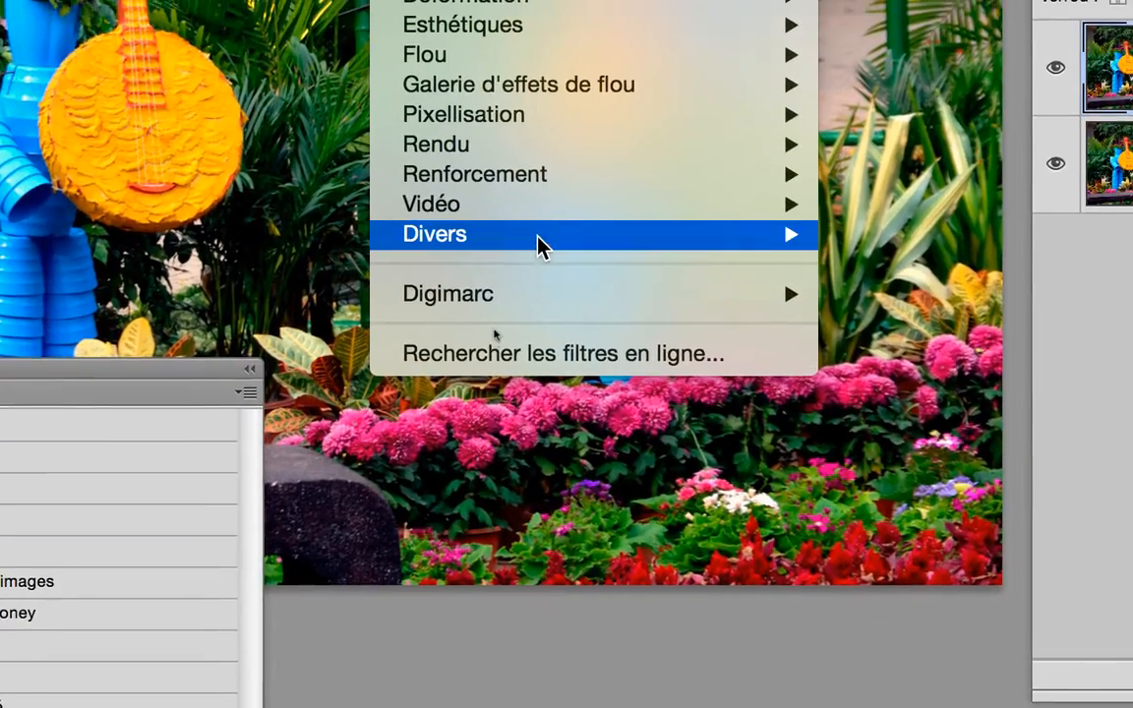
mouse_move(634, 244)
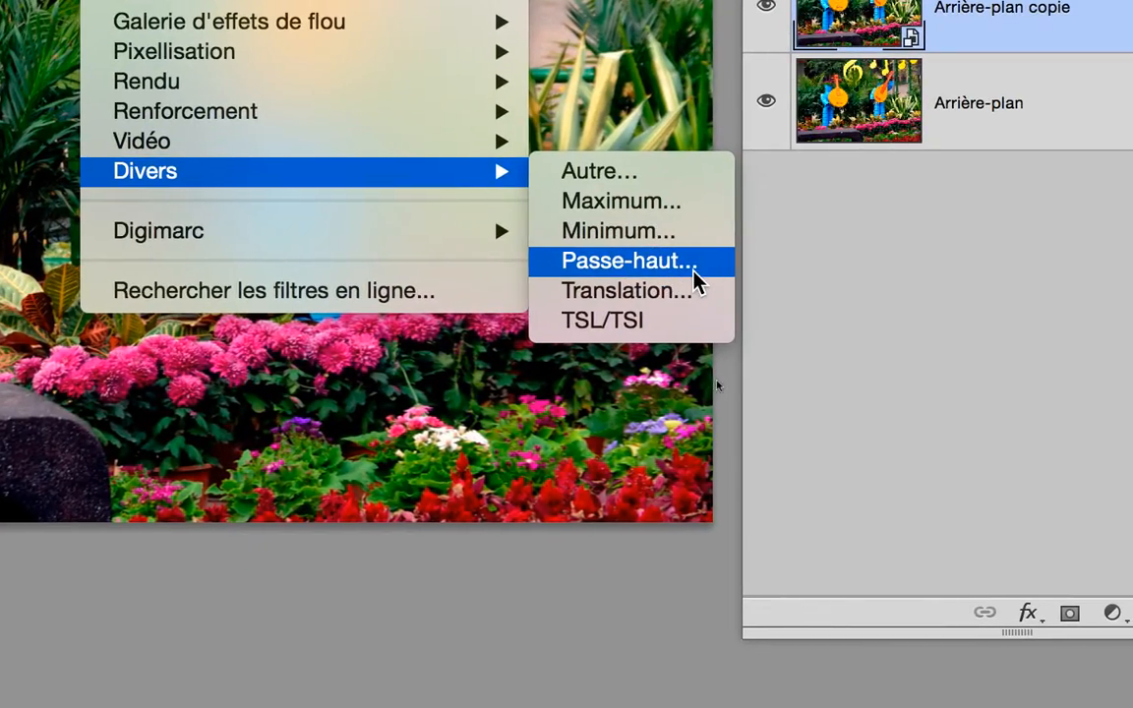
left_click(695, 281)
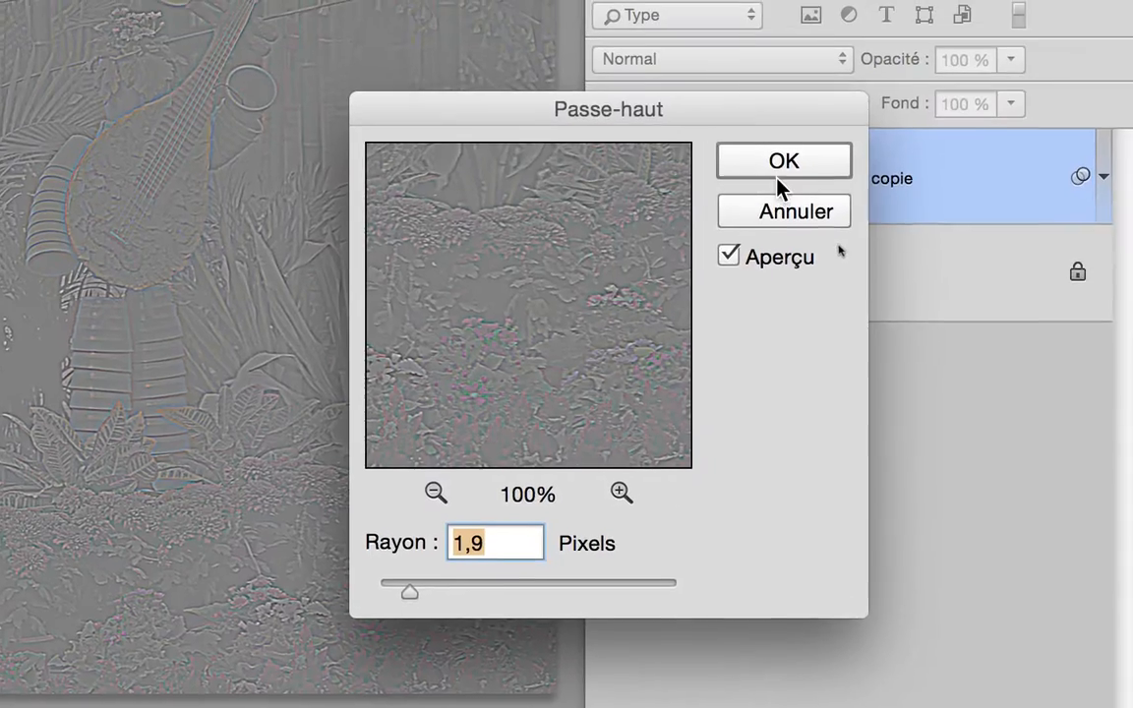
left_click(918, 13)
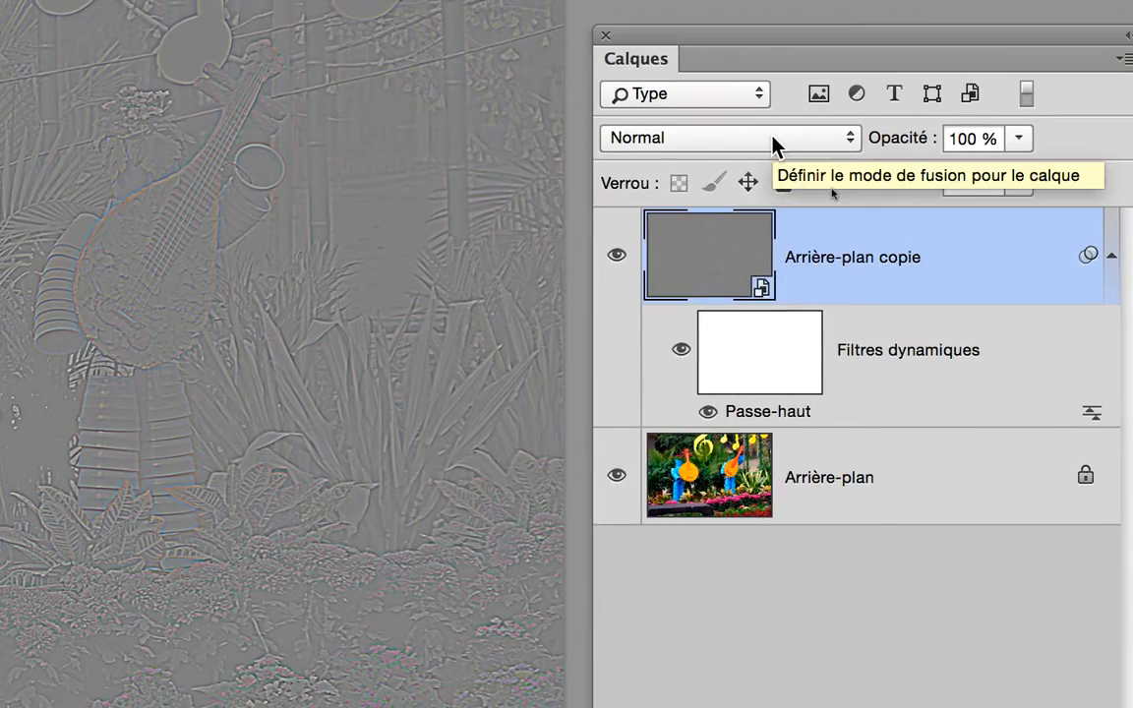
- Set the Arrière-plan copie layer's blending mode to Incrustation and stop recording the action
left_click(750, 60)
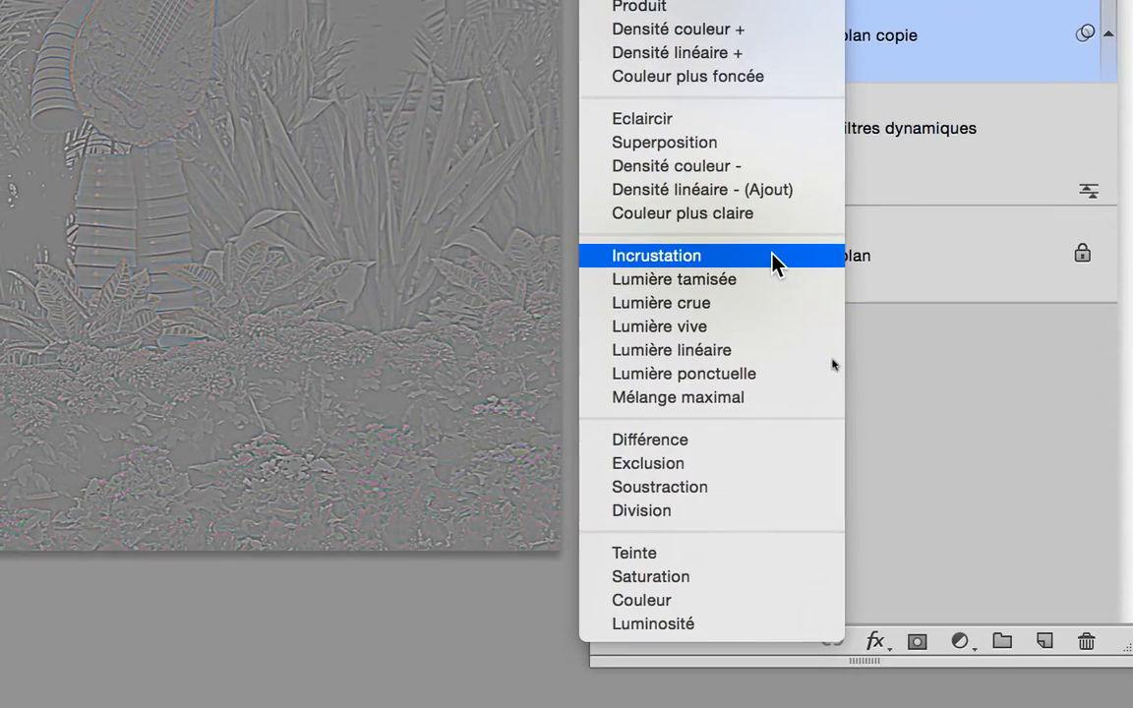
left_click(767, 262)
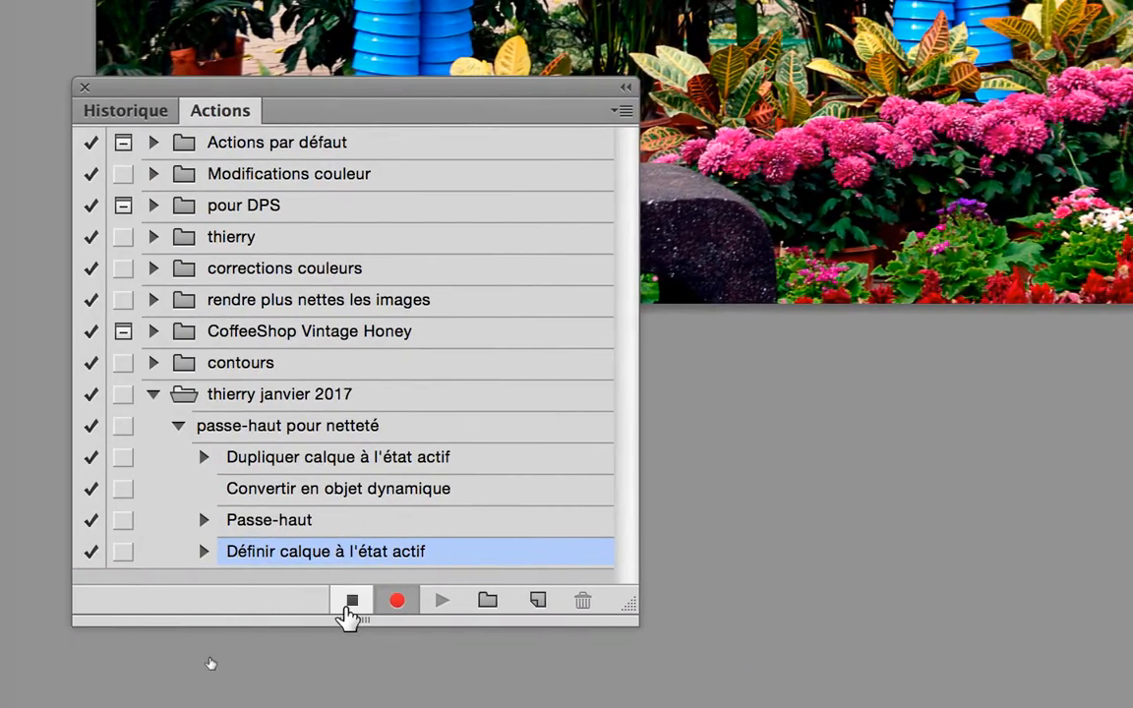
left_click(351, 602)
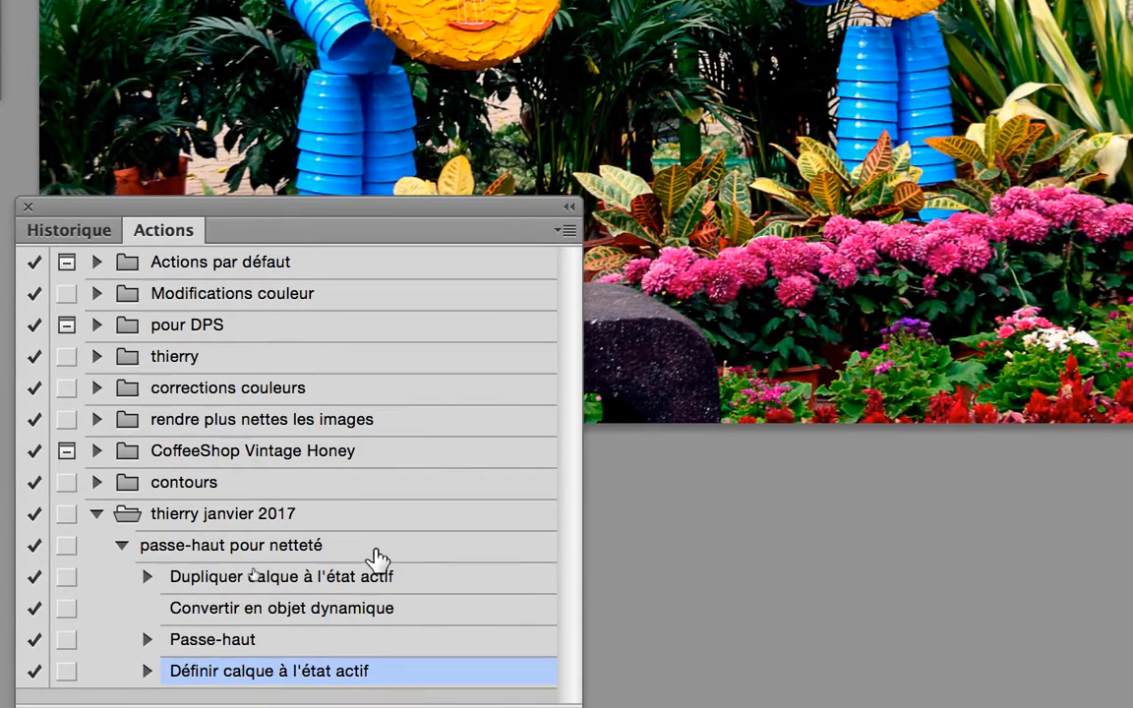
- Examine the function keys available in the options of the passe-haut pour netteté action, and leave the options without changes
left_click(412, 437)
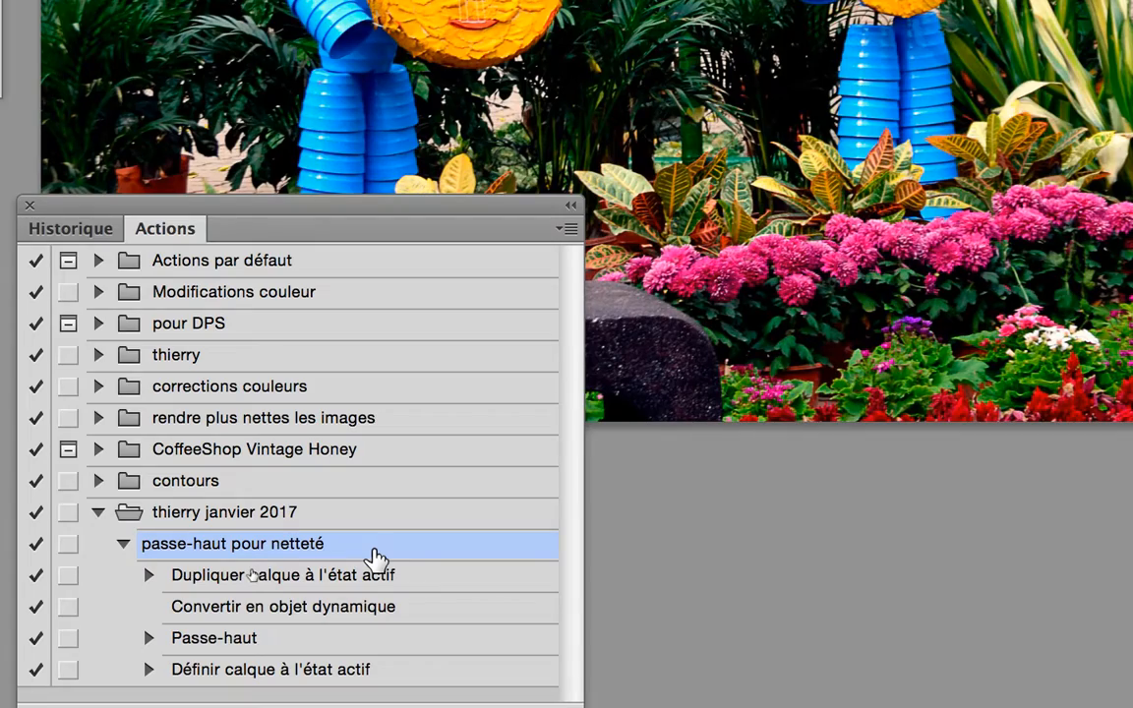
double_click(377, 559)
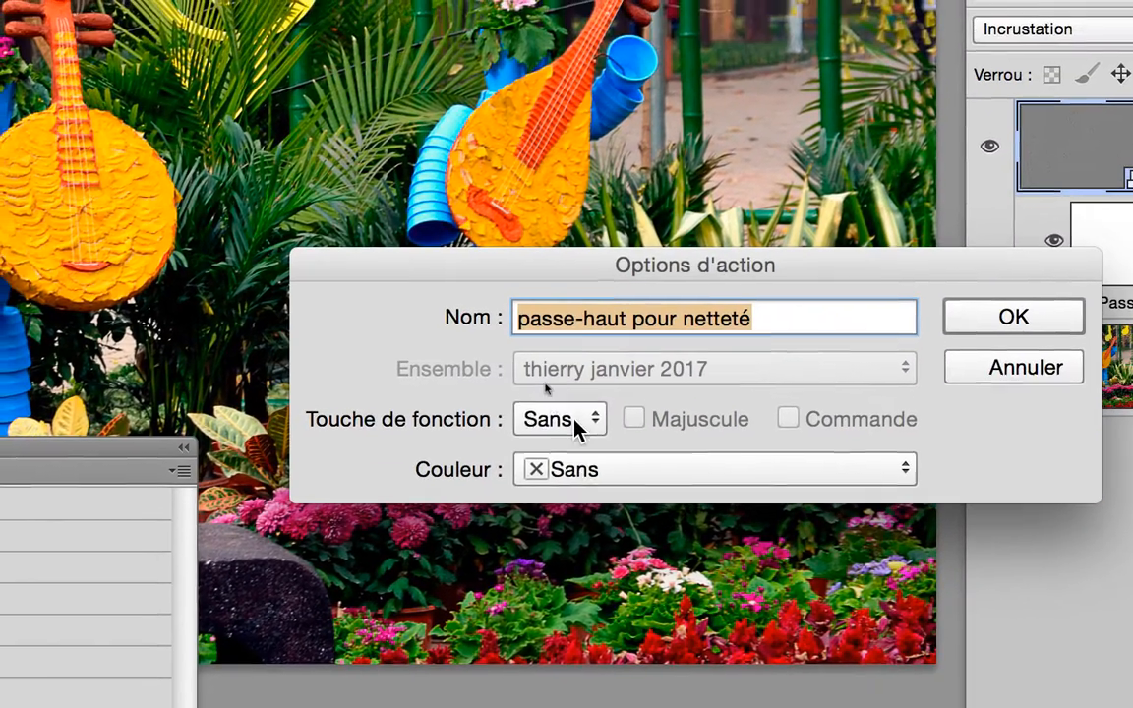
left_click(565, 384)
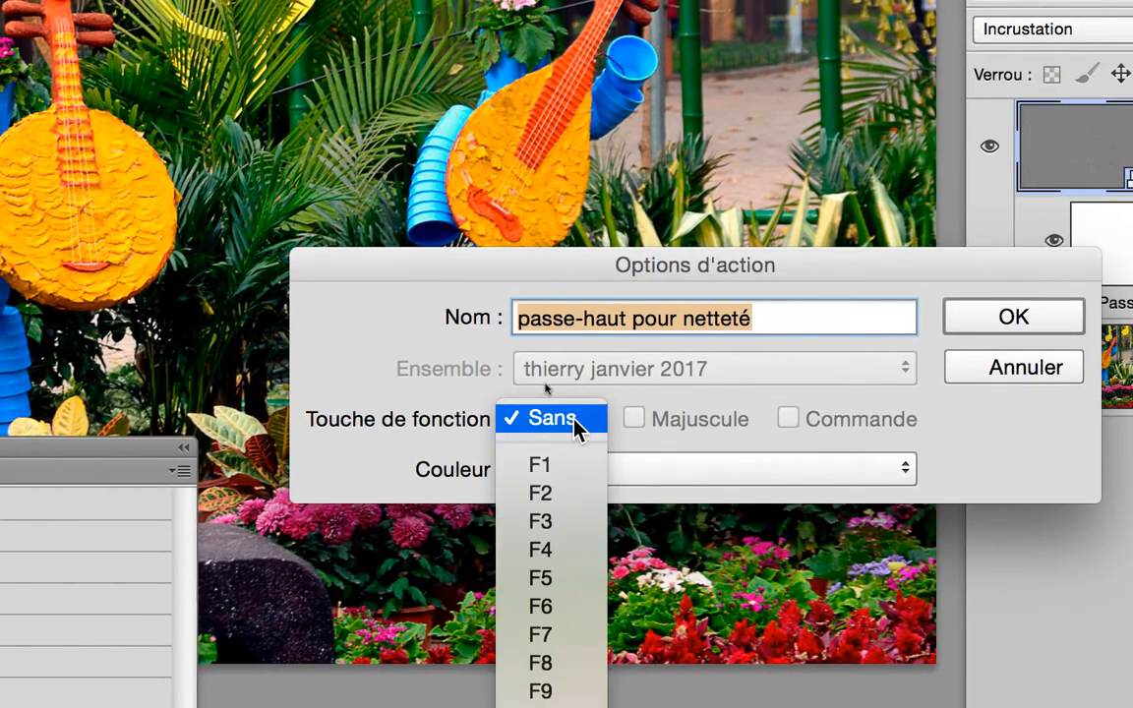
left_click(573, 421)
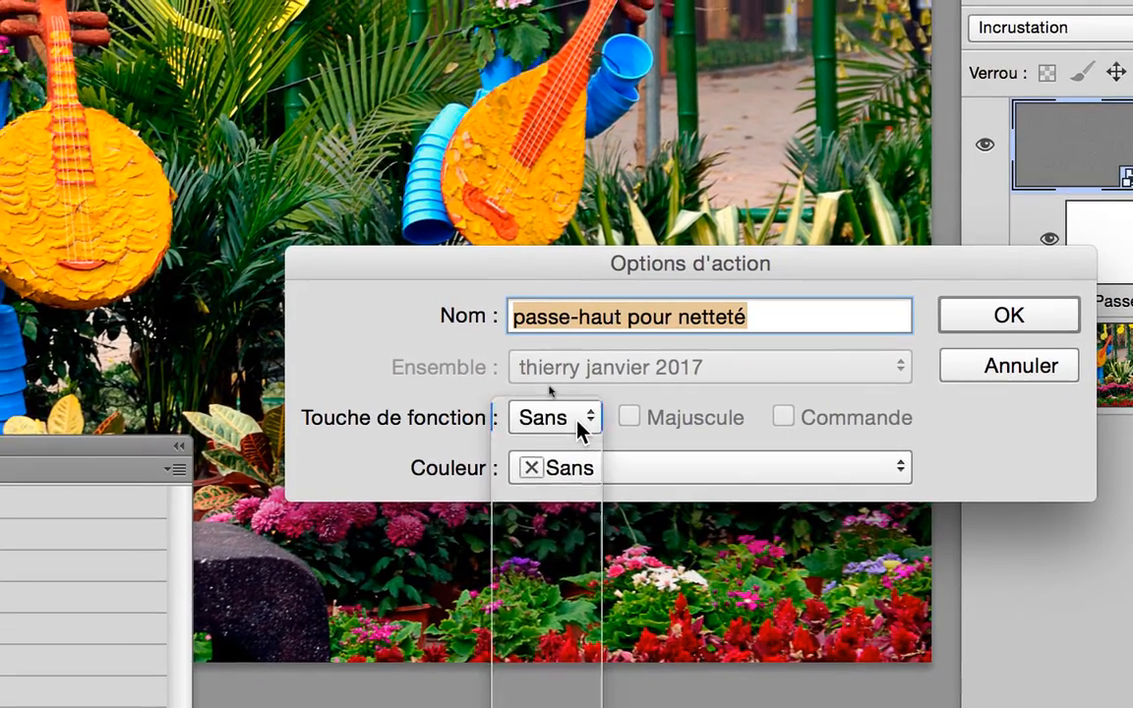
left_click(579, 421)
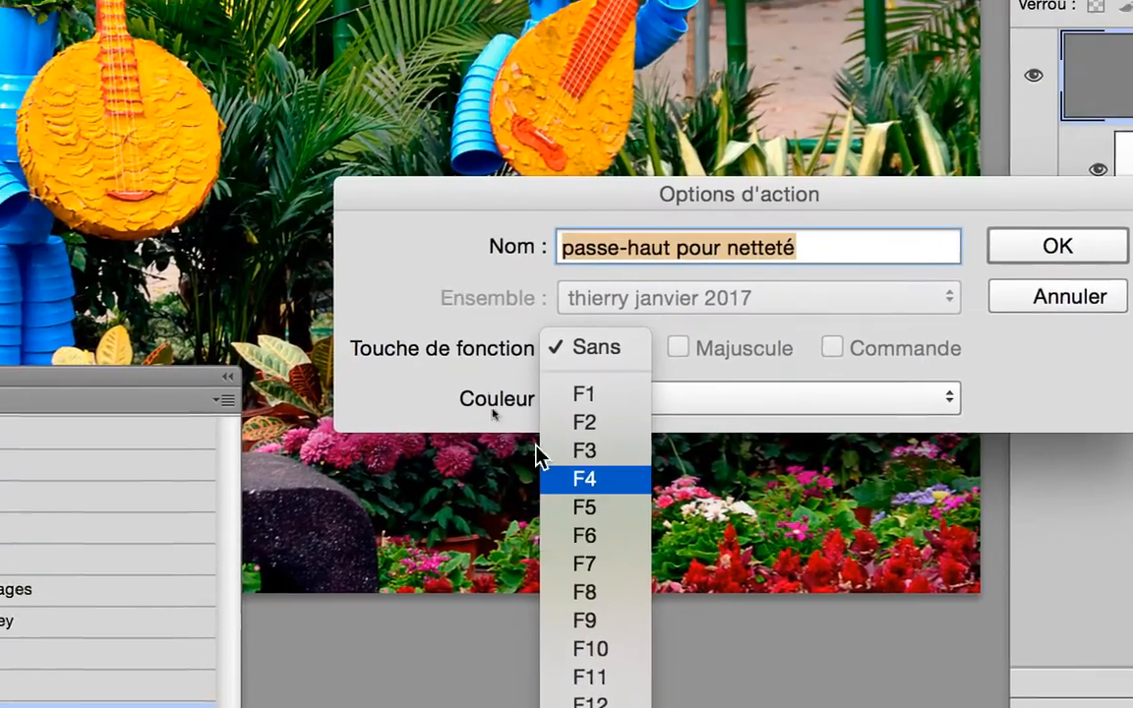
left_click(446, 21)
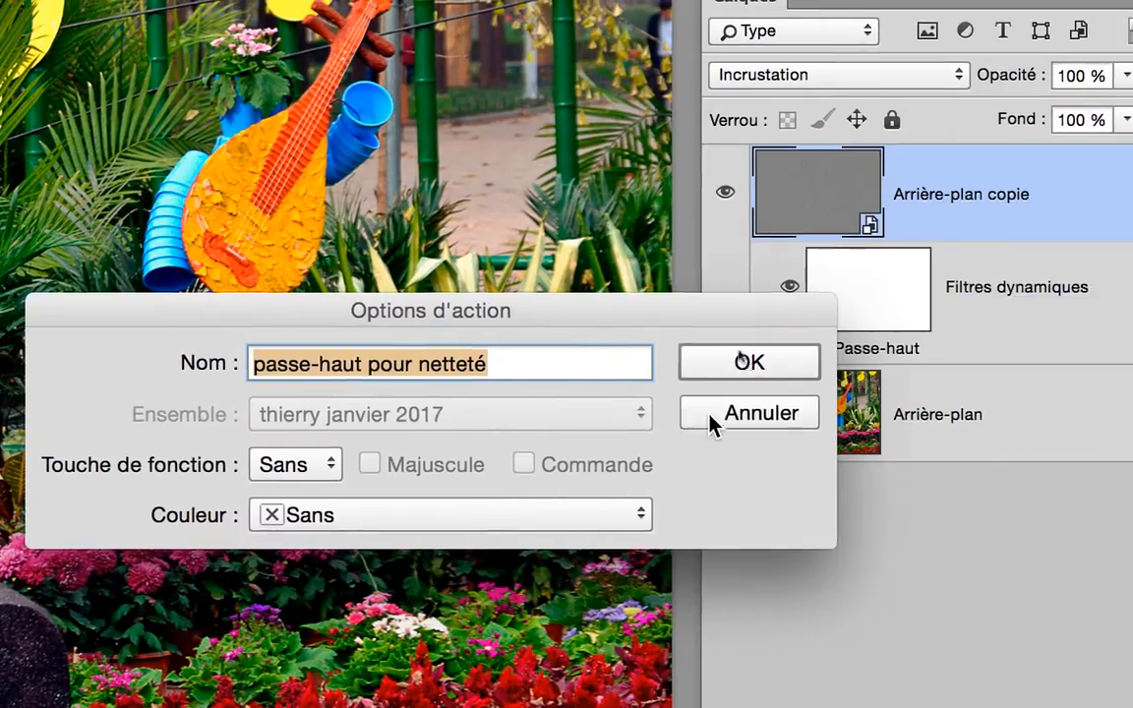
left_click(758, 418)
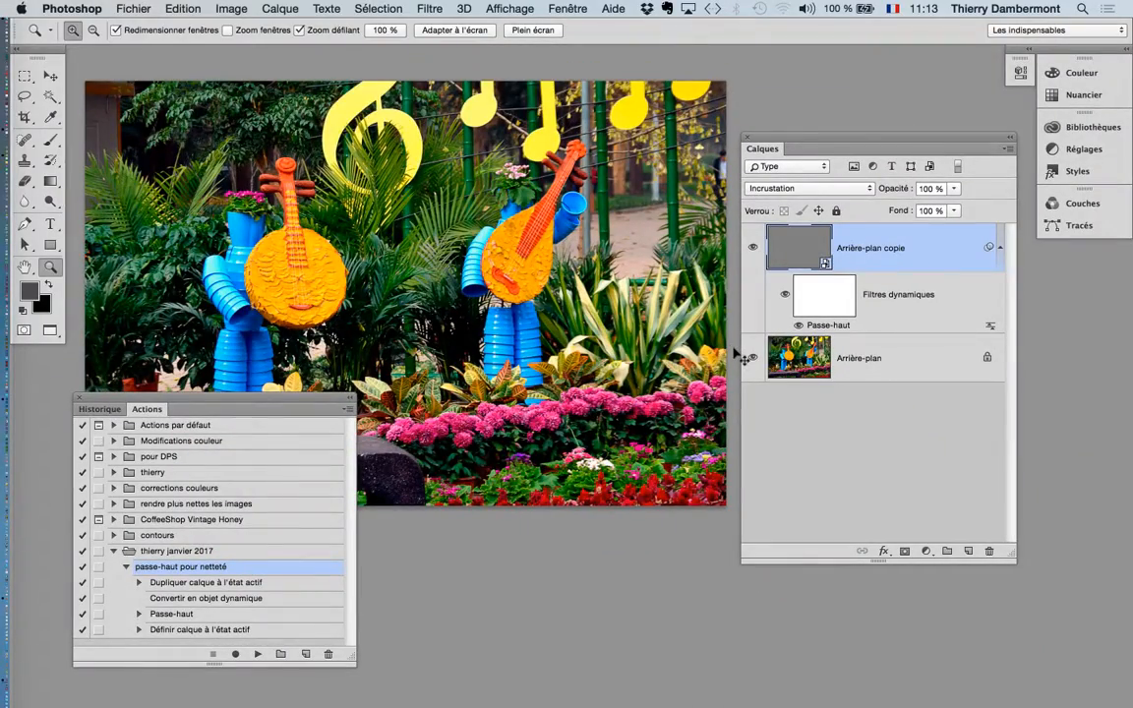
- Switch to Firefox, open a new browser window and bring the window showing musical-garden.jpg to the front
key("super+Tab")
key("super+Tab")
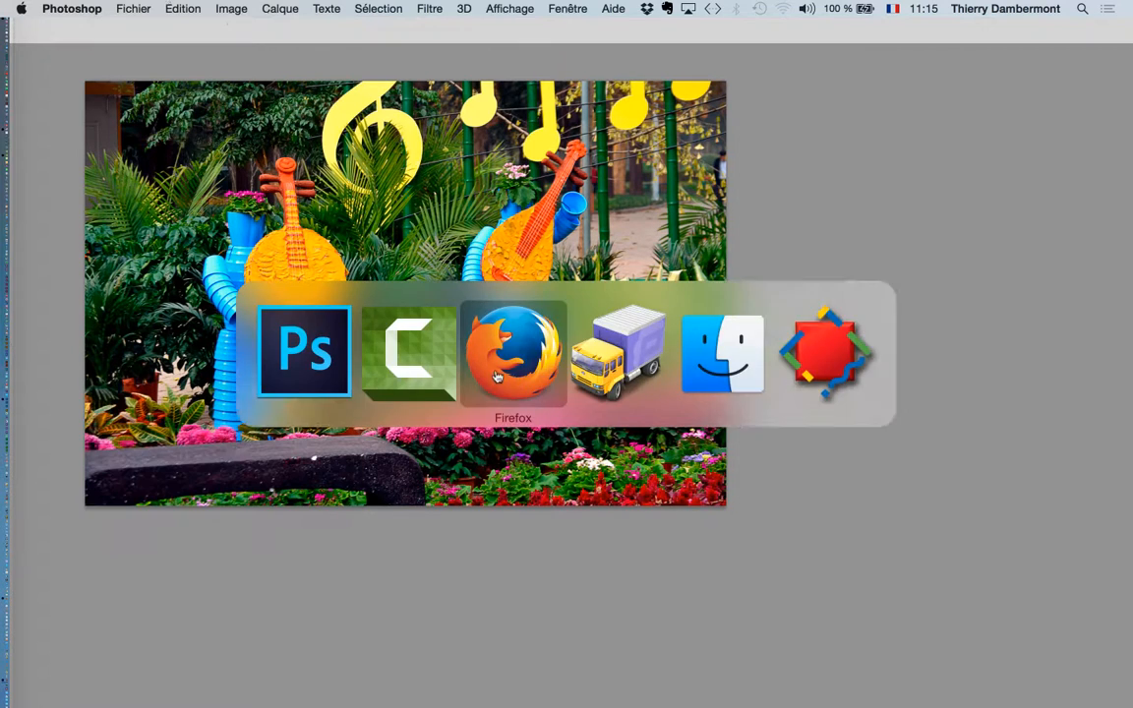
left_click(112, 8)
left_click(132, 44)
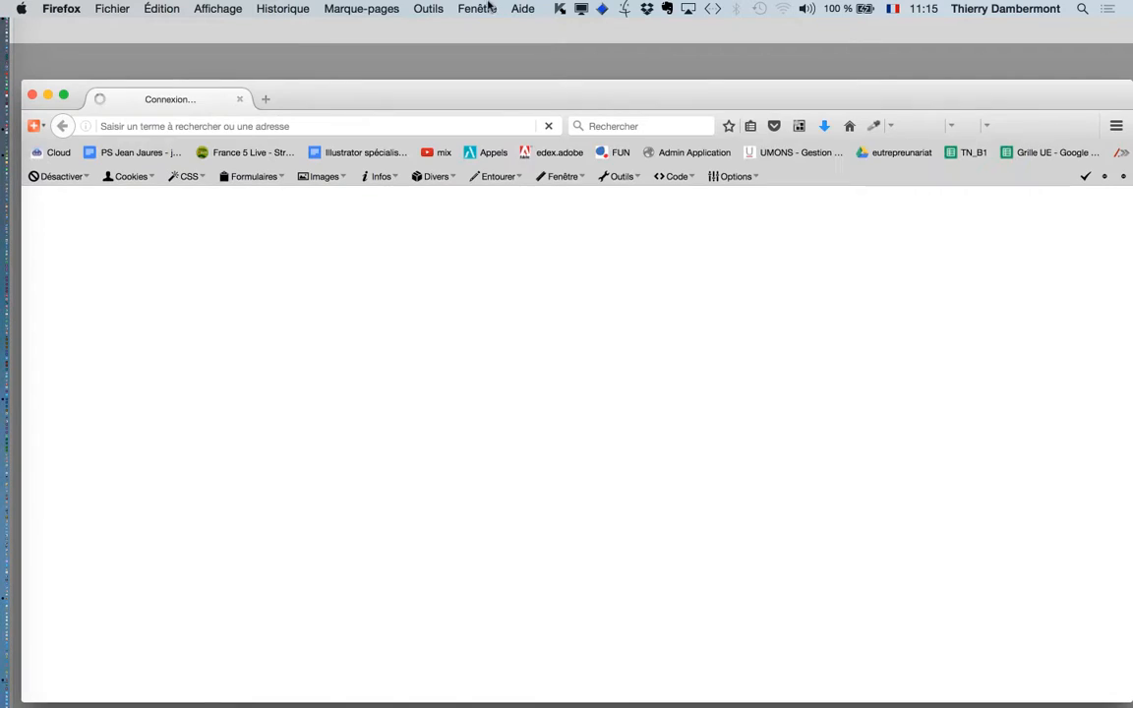
left_click(478, 7)
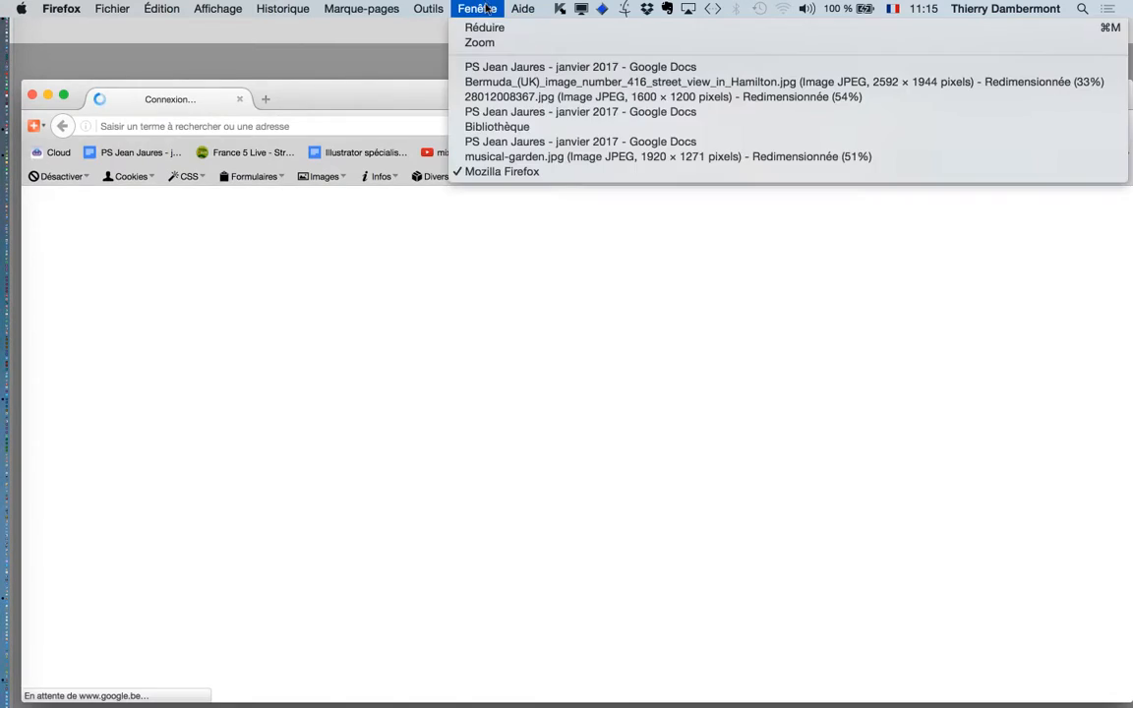
left_click(572, 158)
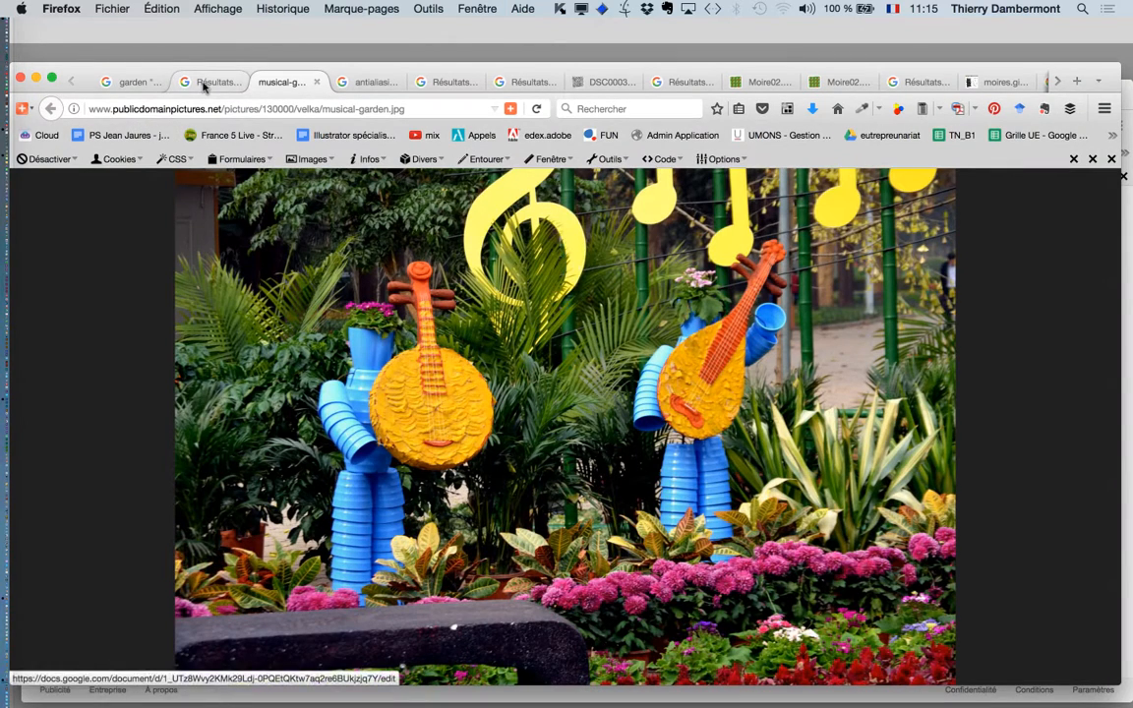
- Find the tomato photo in the garden "public domain" image results and display its full-size picture, tomatoes-red-yellow-vegetable-garden-green.jpg
left_click(204, 84)
left_click(146, 85)
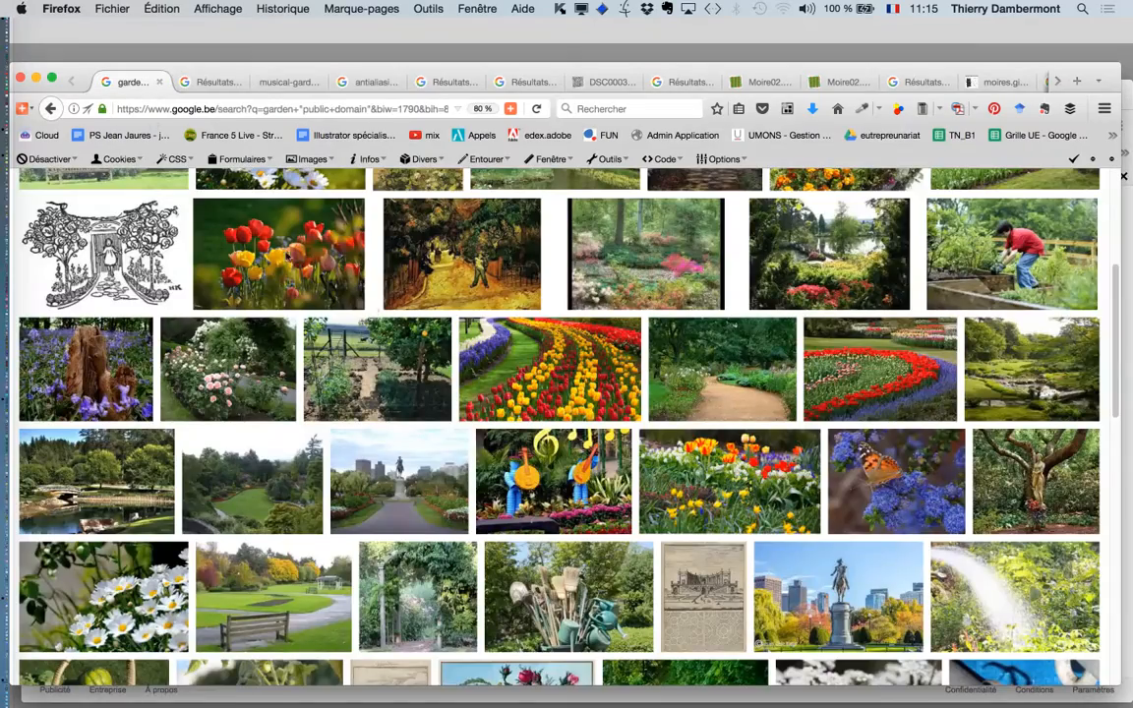
scroll(689, 442, "down", 2)
scroll(726, 470, "down", 4)
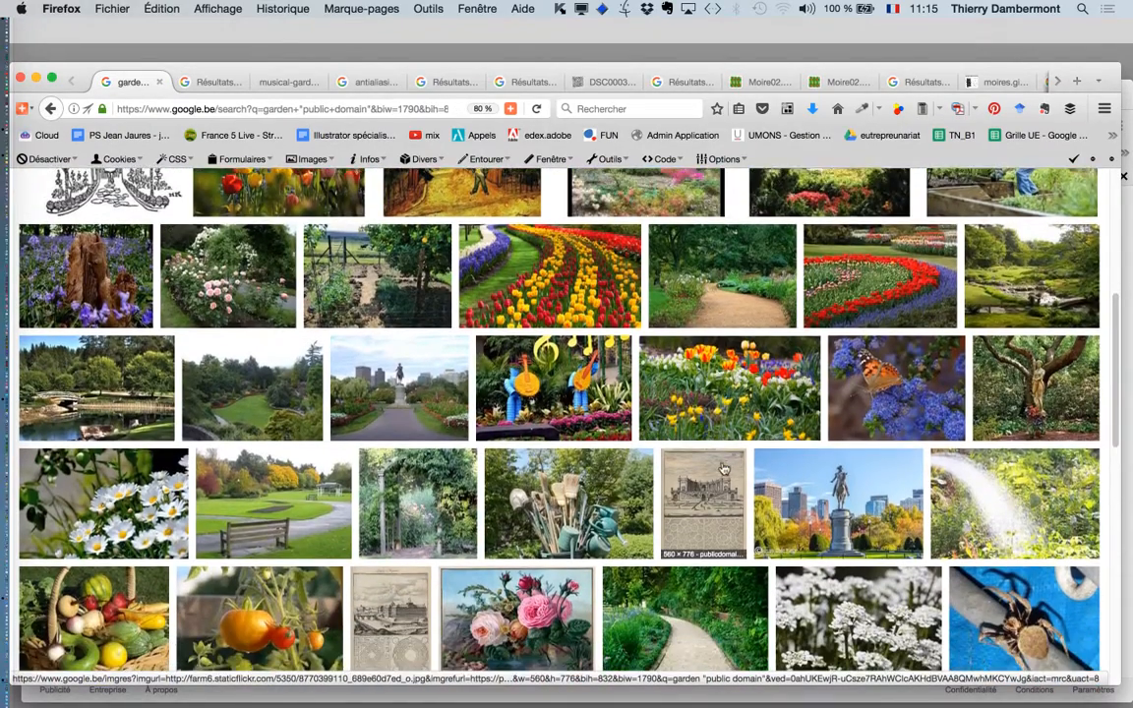
scroll(718, 469, "down", 3)
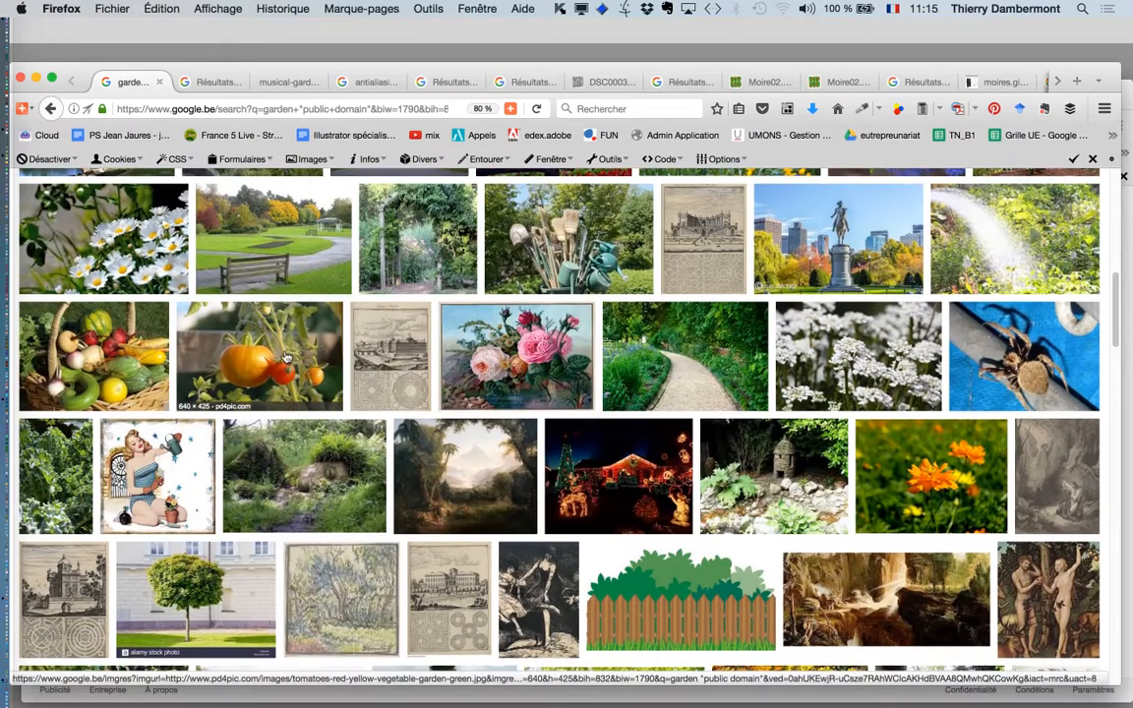
left_click(289, 360, "super")
left_click(219, 86)
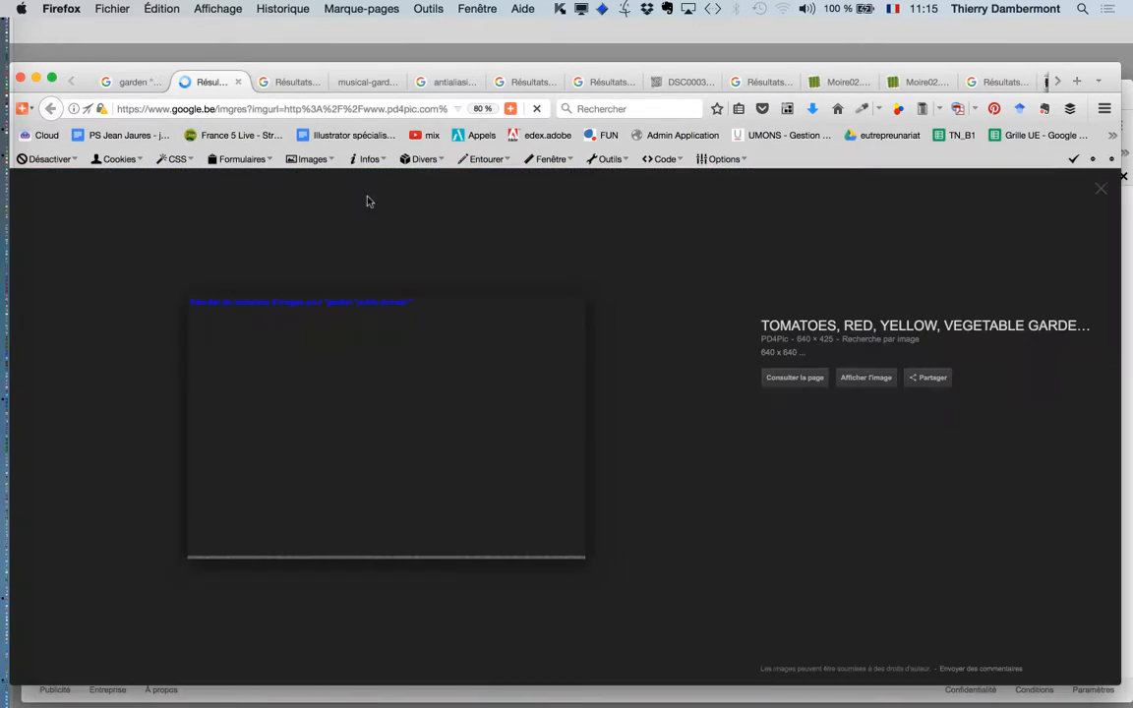
left_click(864, 377)
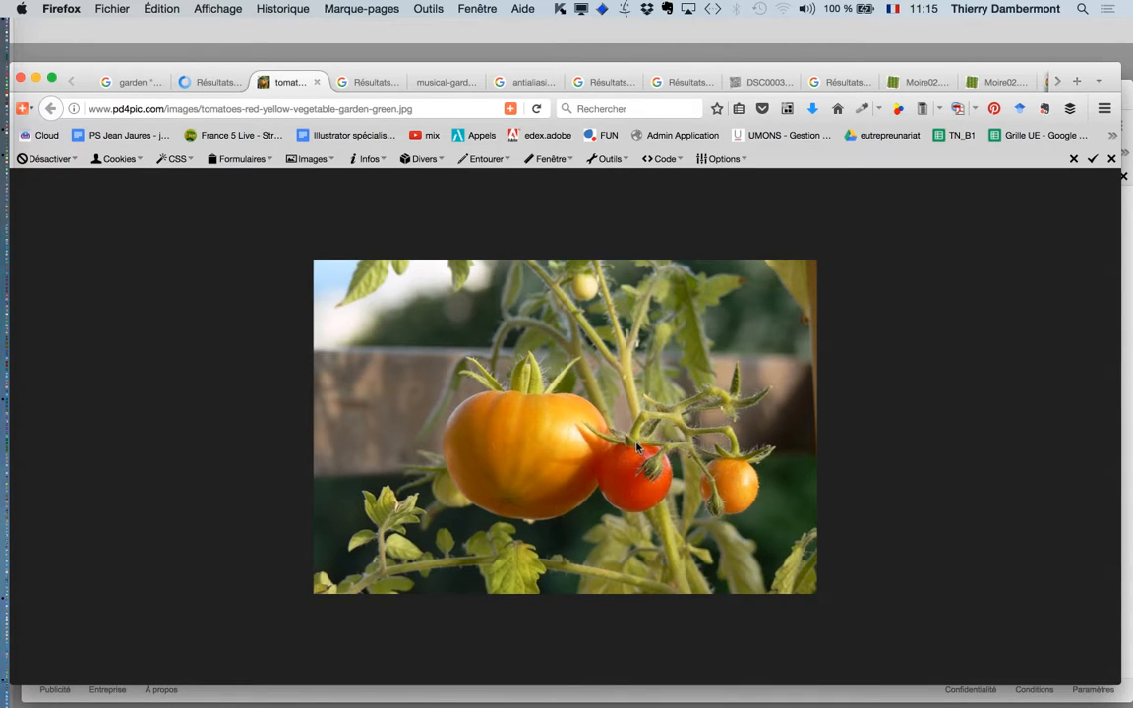
- Save the tomato picture into the netteté par passe-haut folder inside deuxieme jour PS, keeping the proposed file name
right_click(635, 444)
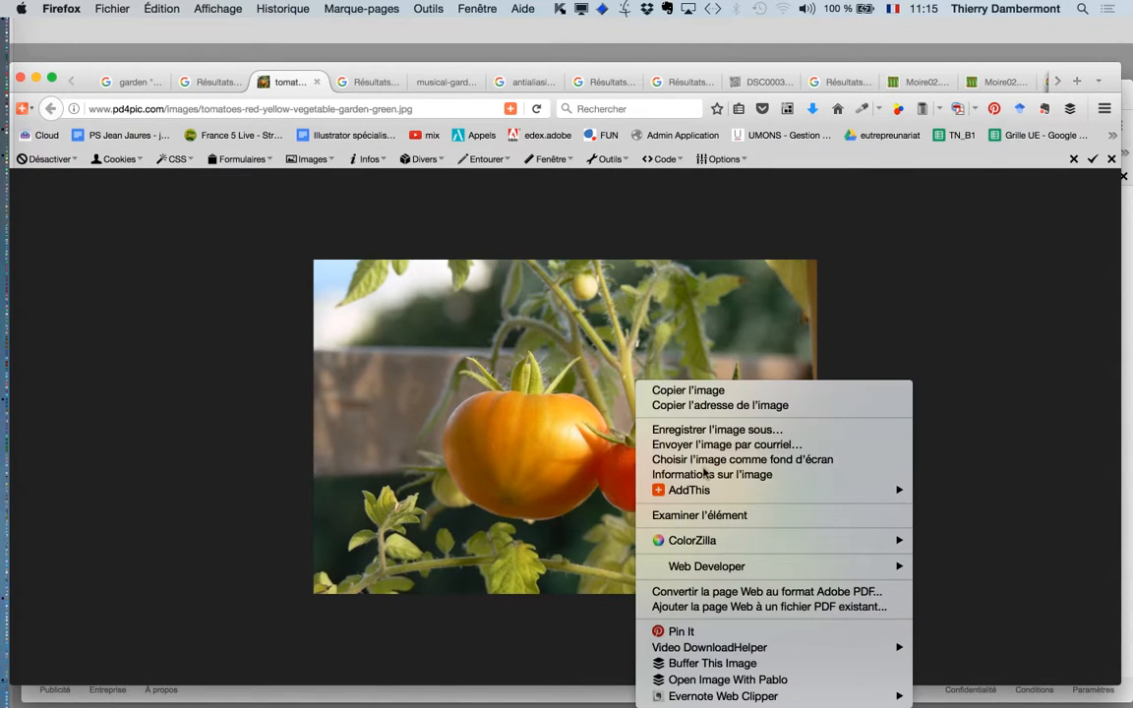
left_click(688, 430)
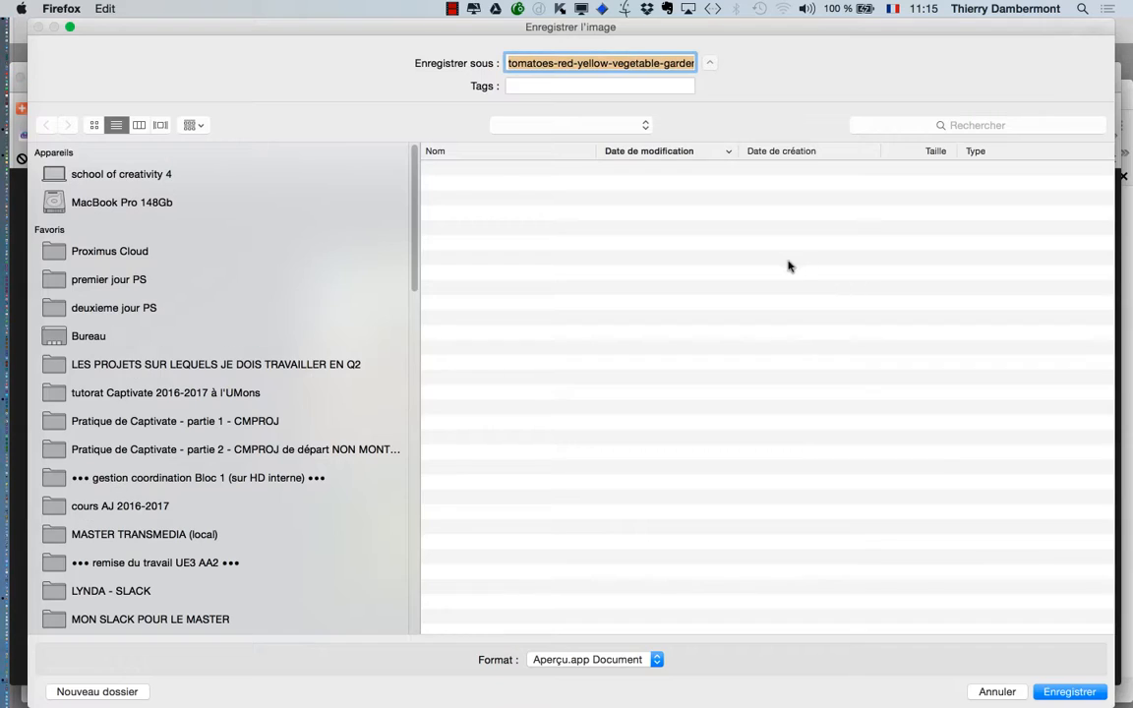
left_click(148, 308)
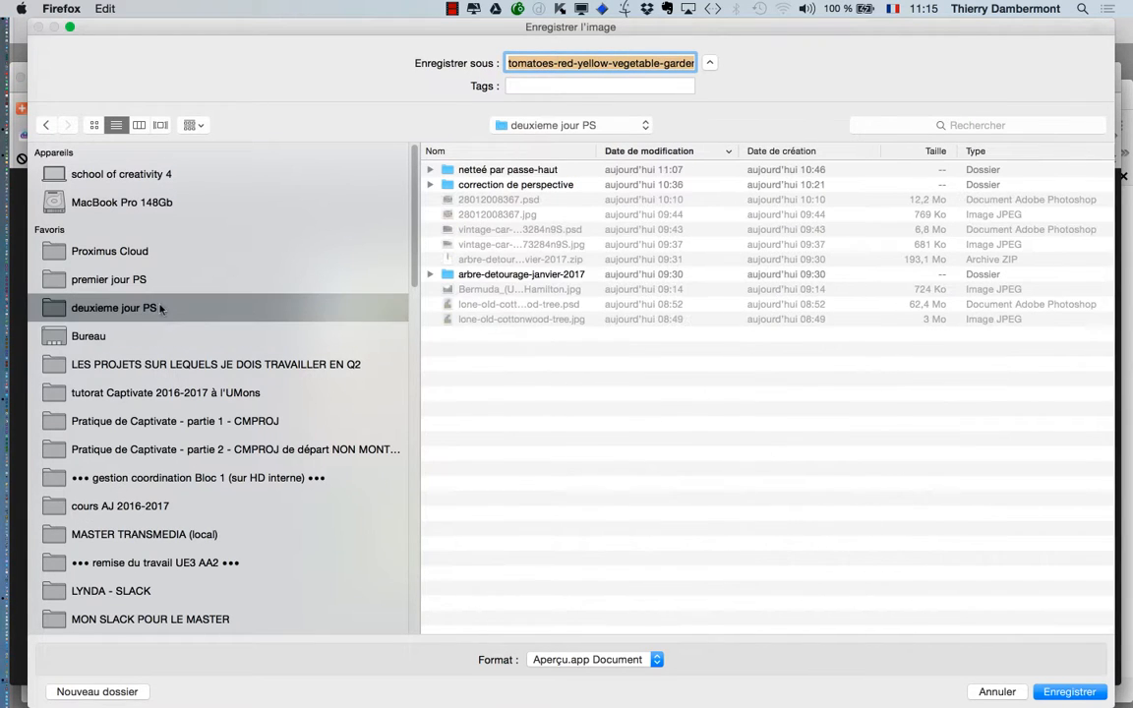
double_click(508, 171)
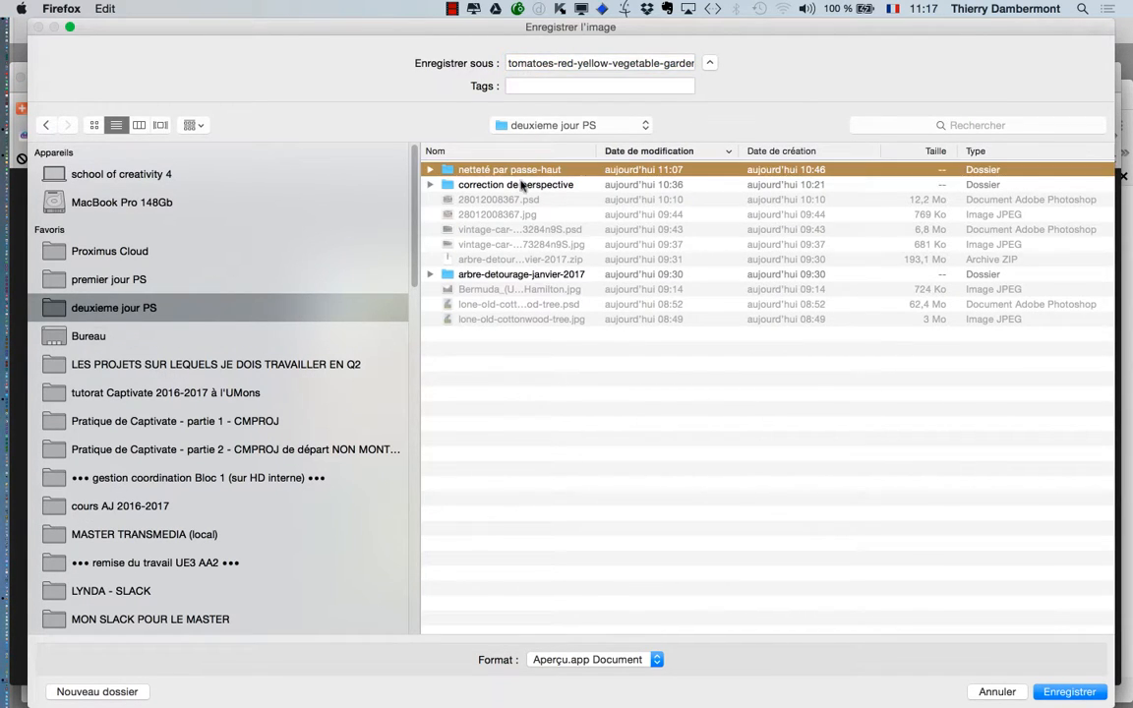
left_click(1096, 693)
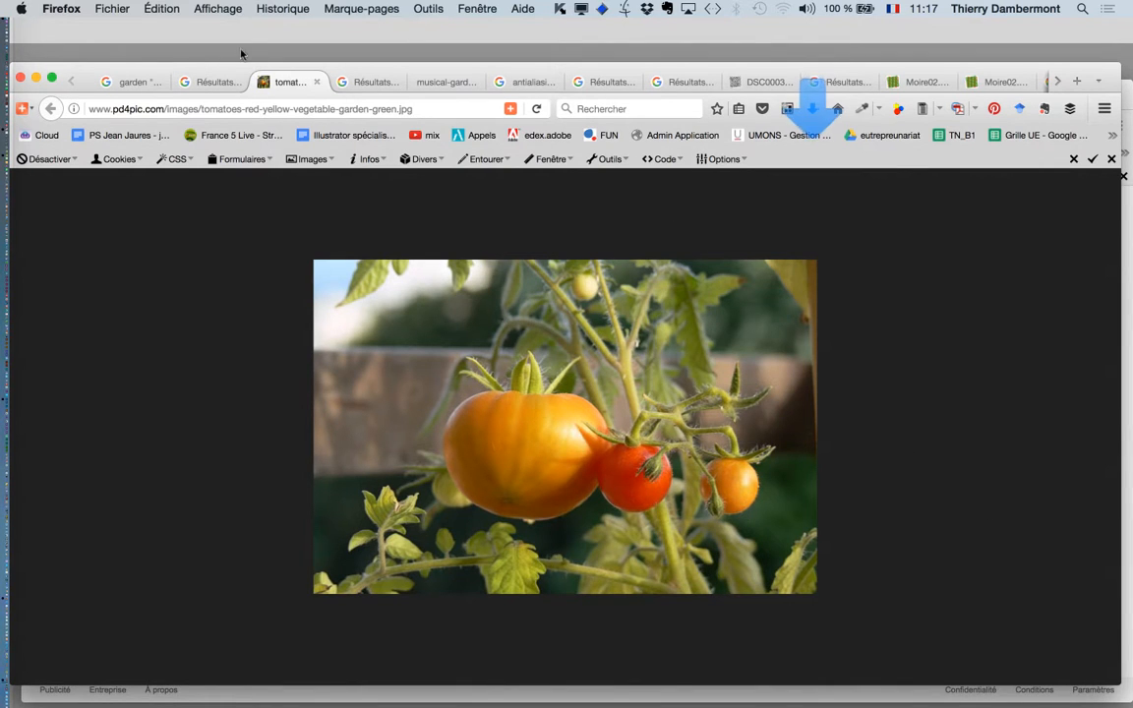
- Switch to Photoshop and open the tomato JPEG from the netteté par passe-haut folder
key("super+n")
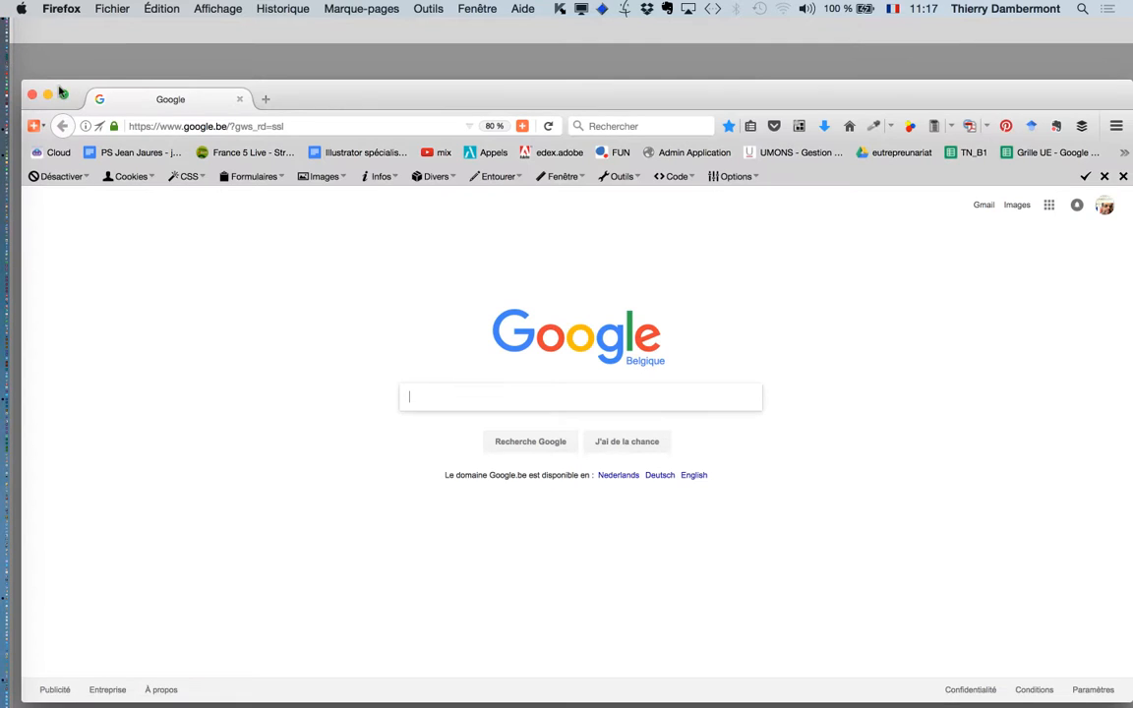
left_click(139, 69)
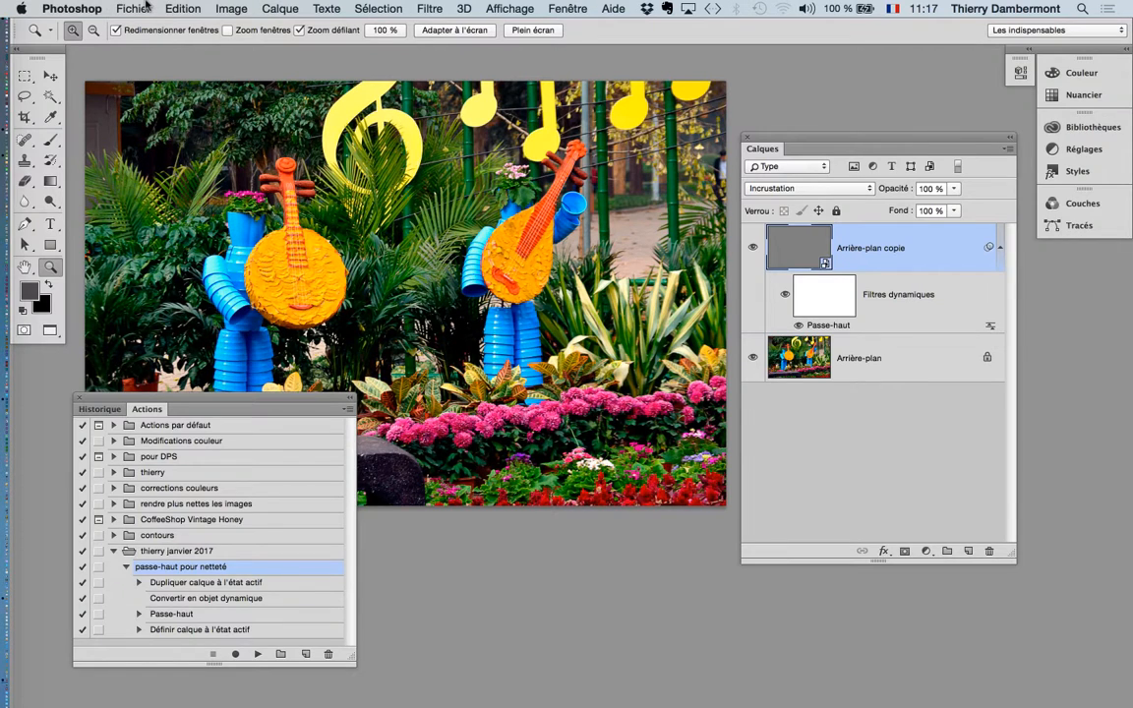
left_click(133, 9)
left_click(152, 41)
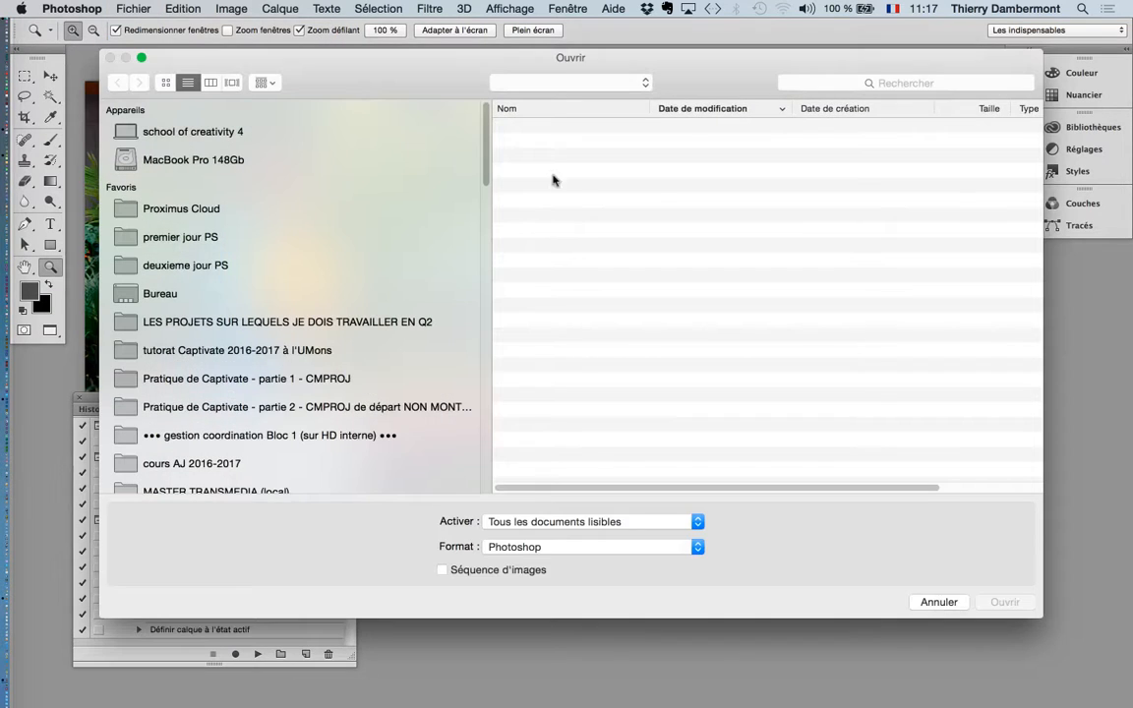
left_click(569, 128)
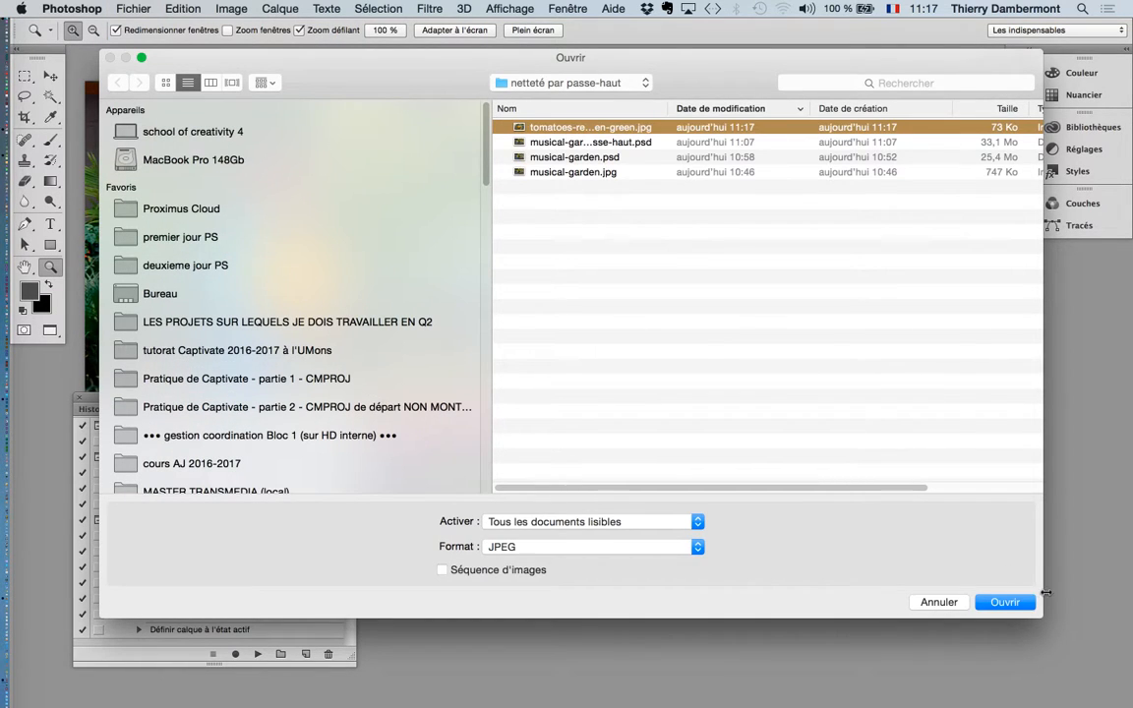
left_click(1026, 603)
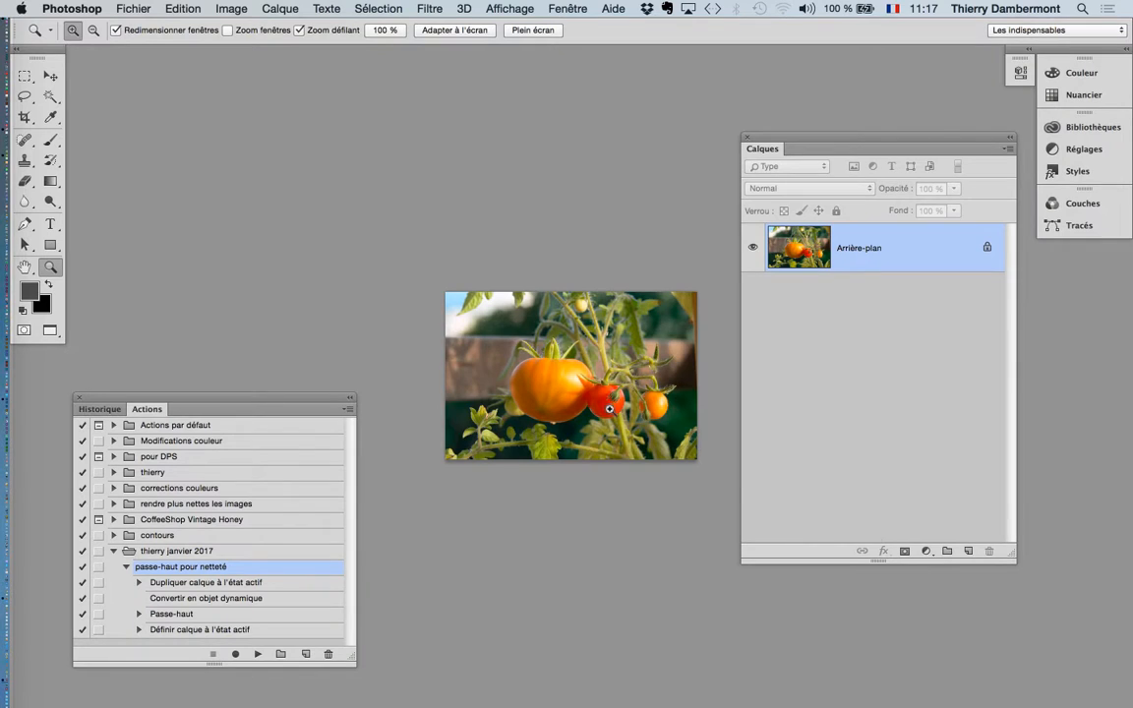
- Enlarge the view of the tomato photo, move the Calques and Actions panels aside, and lengthen the Actions panel
left_click(609, 408)
mouse_move(458, 255)
left_mouse_down()
mouse_move(446, 245)
mouse_move(462, 237)
left_mouse_up()
left_click_drag(794, 138, 840, 136)
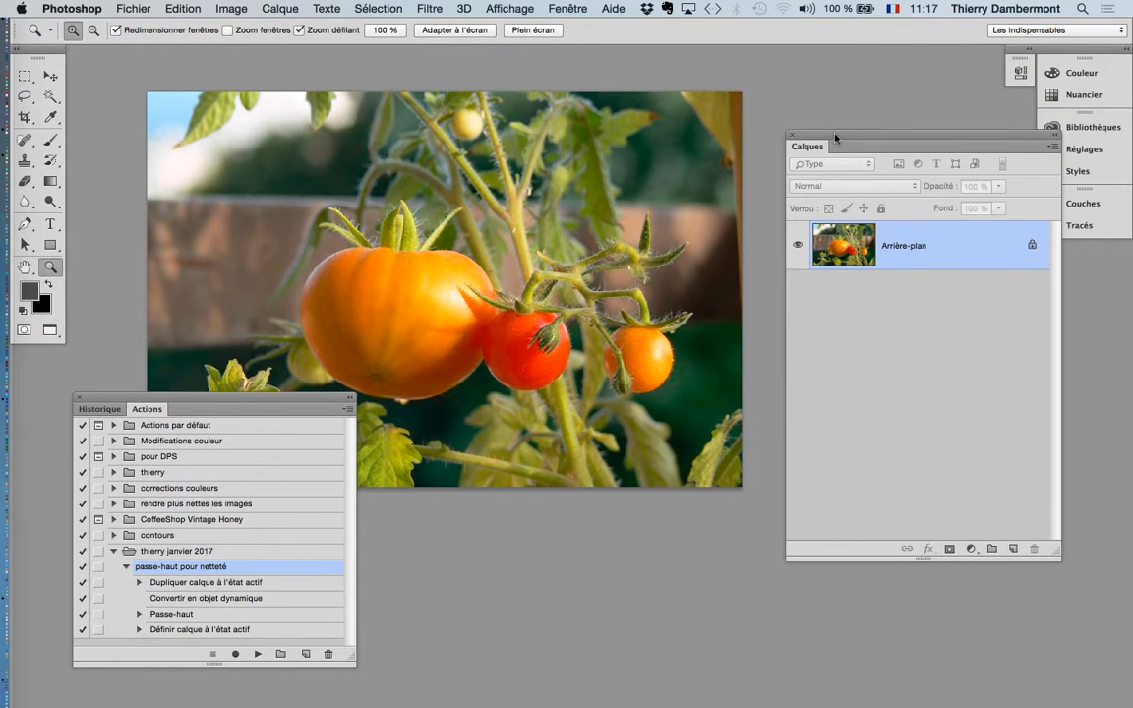
left_click_drag(310, 409, 753, 315)
left_click_drag(795, 570, 803, 623)
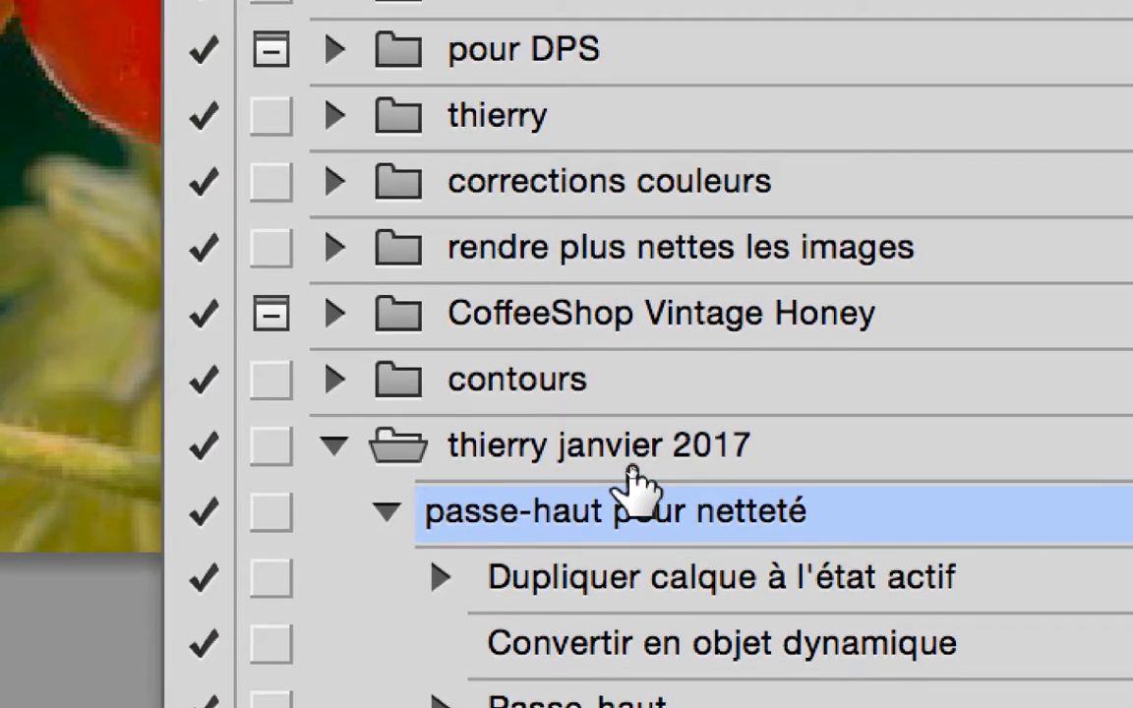
- Play the passe-haut pour netteté action on the tomato photo
left_click(619, 418)
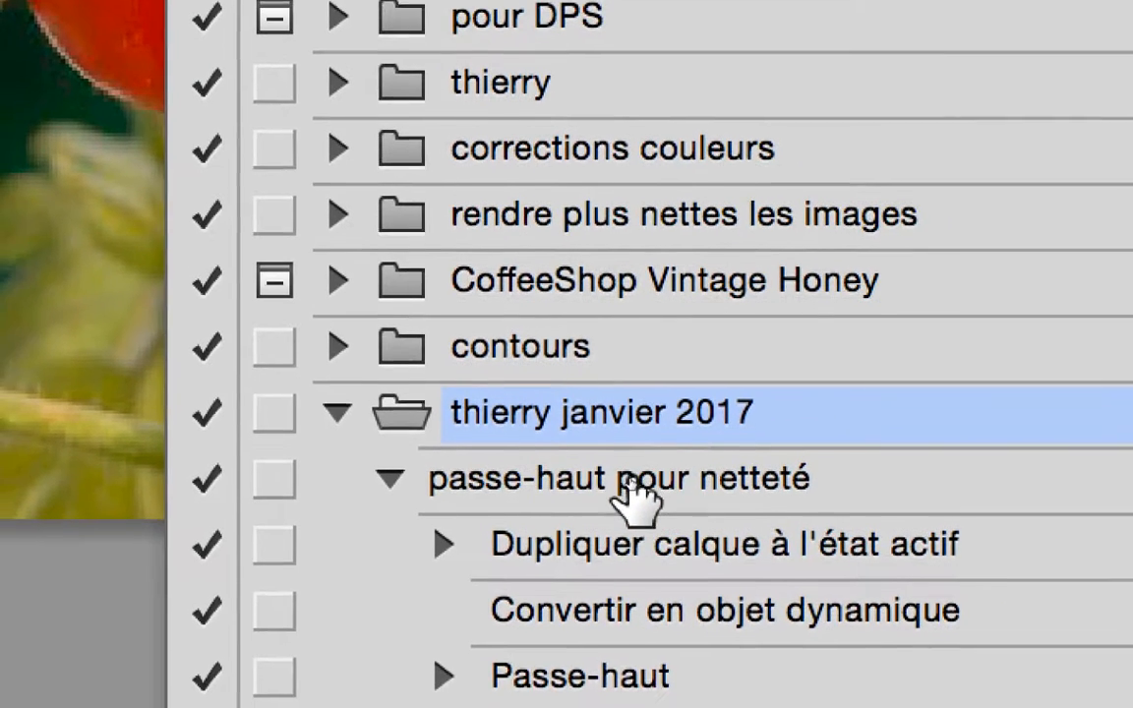
left_click(625, 471)
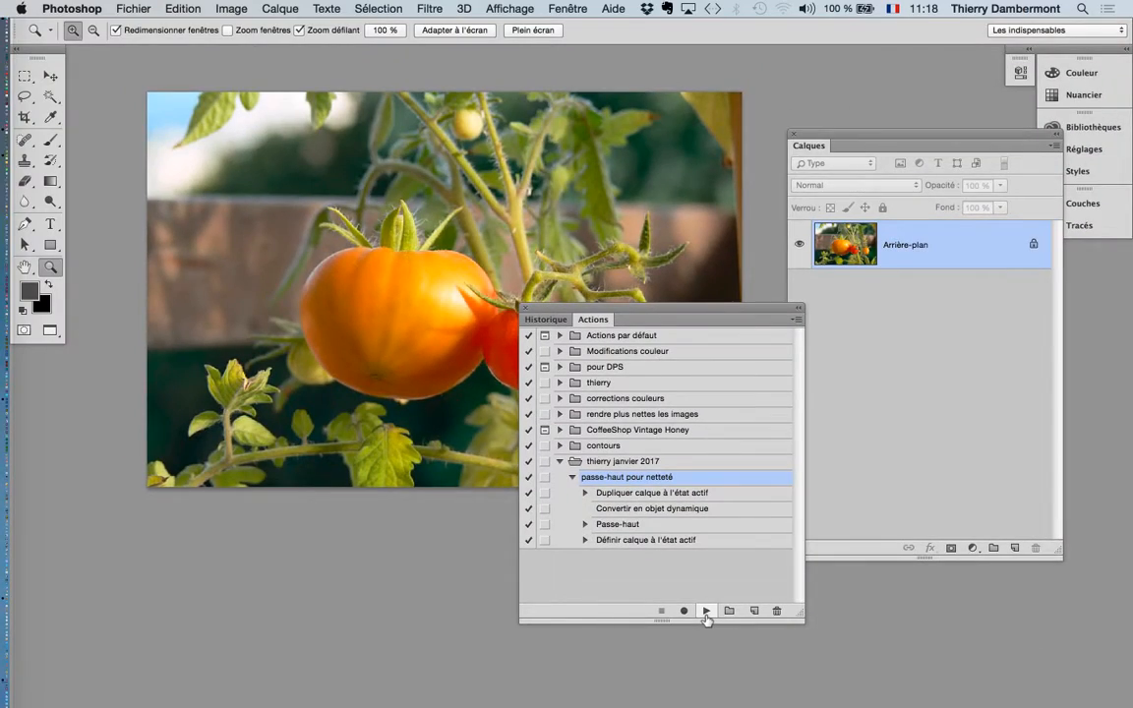
left_click(706, 612)
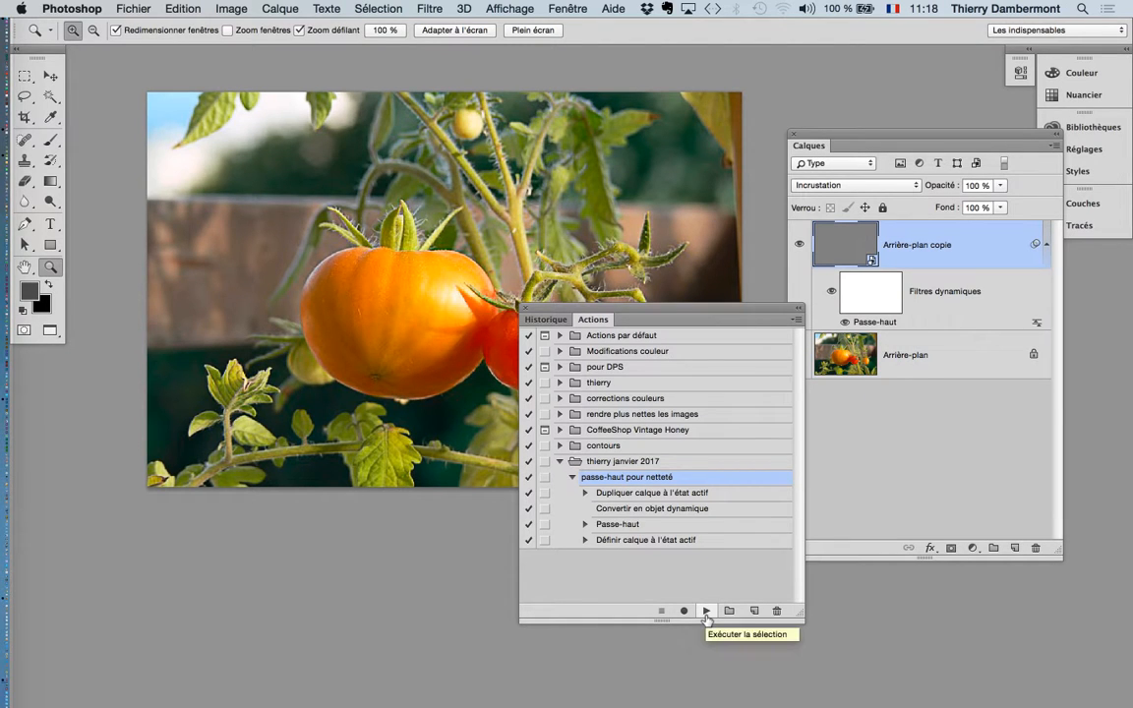
- Move the Actions panel off the photo and set the Passe-haut smart filter's radius to 4,6 pixels on Arrière-plan copie
left_click_drag(686, 316, 320, 522)
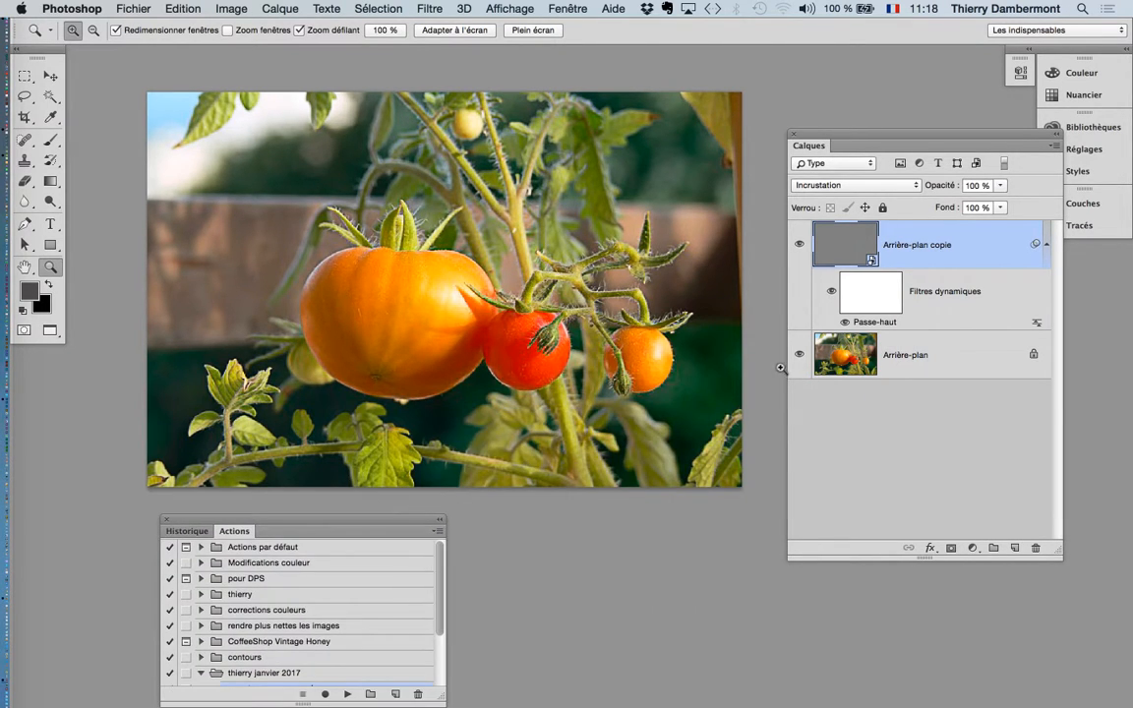
double_click(867, 323)
mouse_move(664, 455)
left_mouse_down()
mouse_move(640, 458)
mouse_move(663, 455)
left_mouse_up()
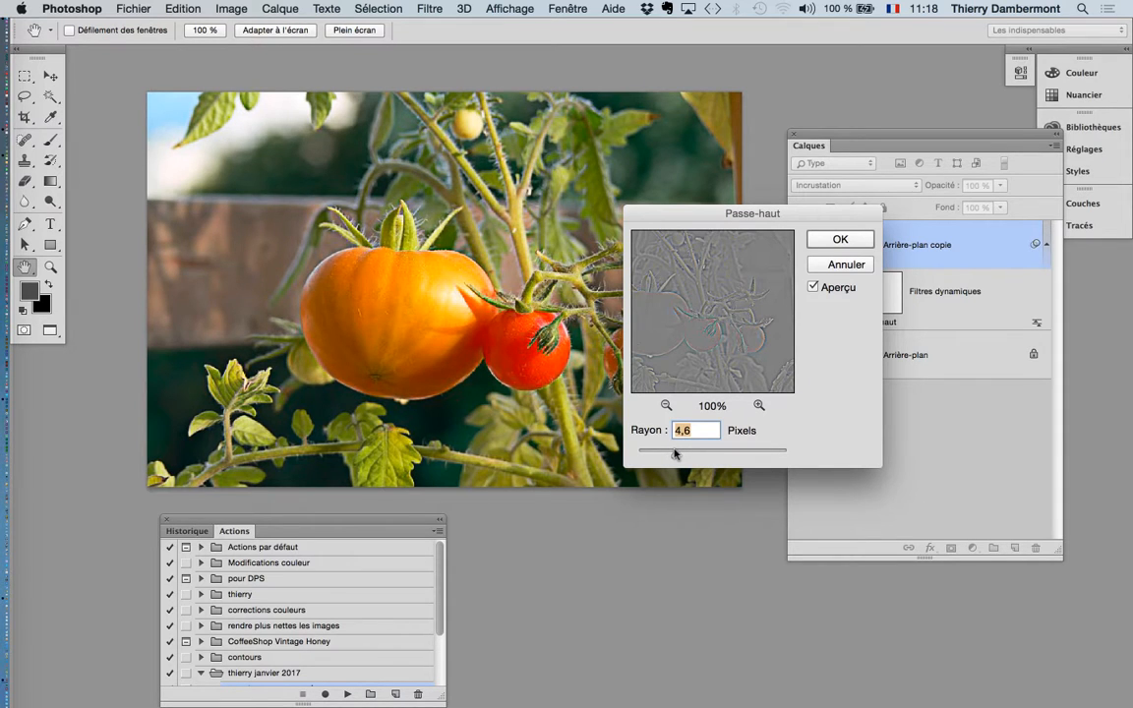
left_click(841, 242)
key("z")
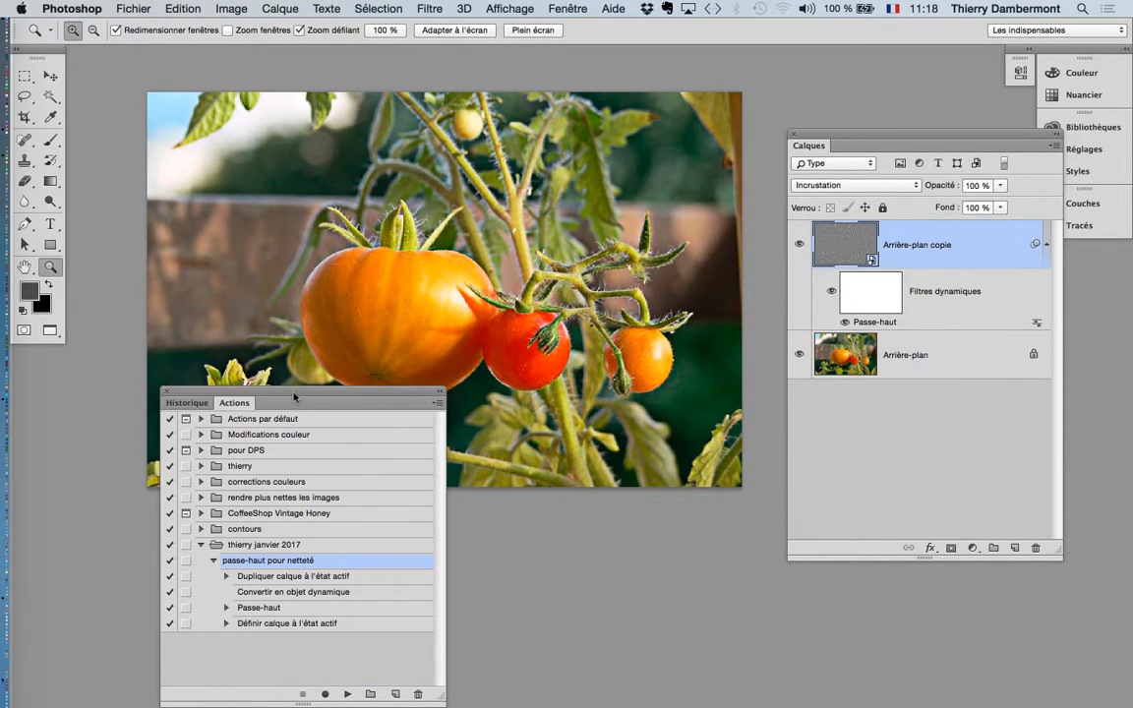
- Collapse the recorded steps of the passe-haut pour netteté action and reposition the Actions panel below the large tomato
left_click_drag(293, 397, 219, 251)
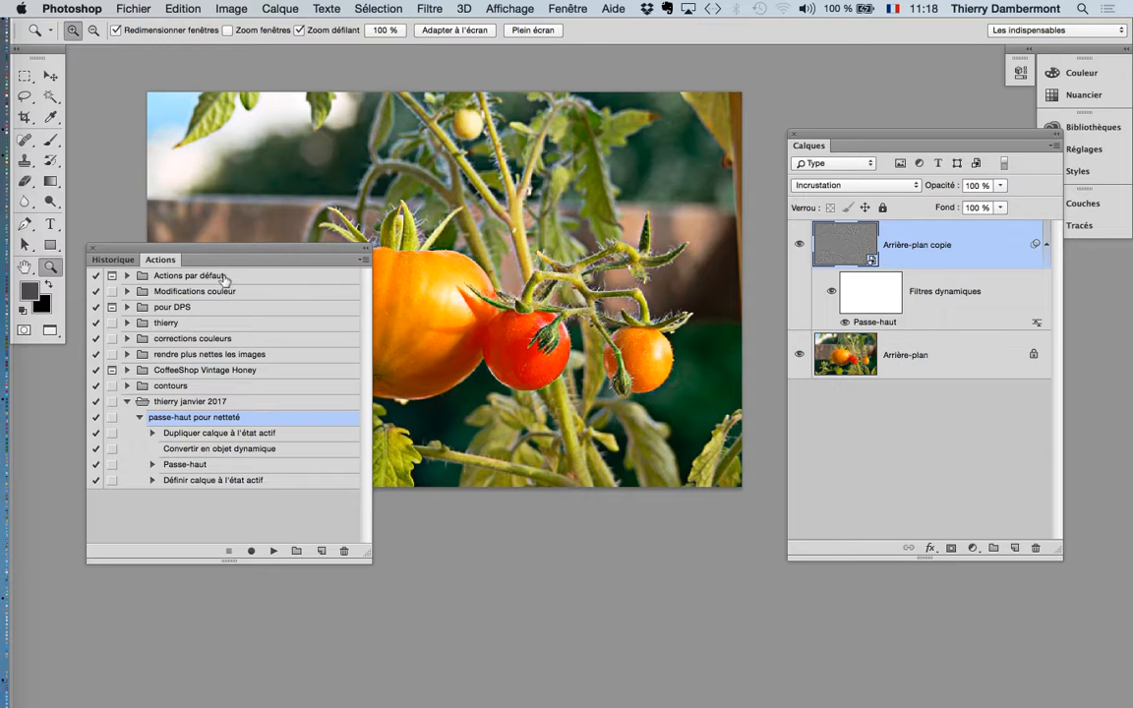
left_click(140, 417)
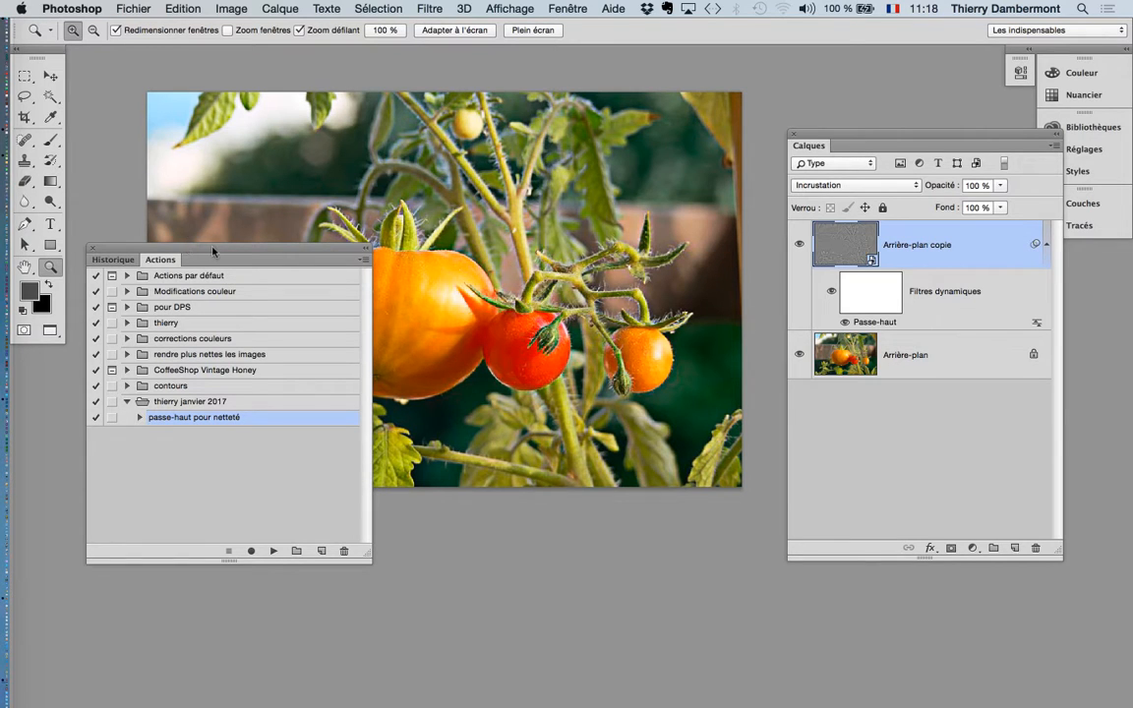
left_click_drag(213, 252, 242, 403)
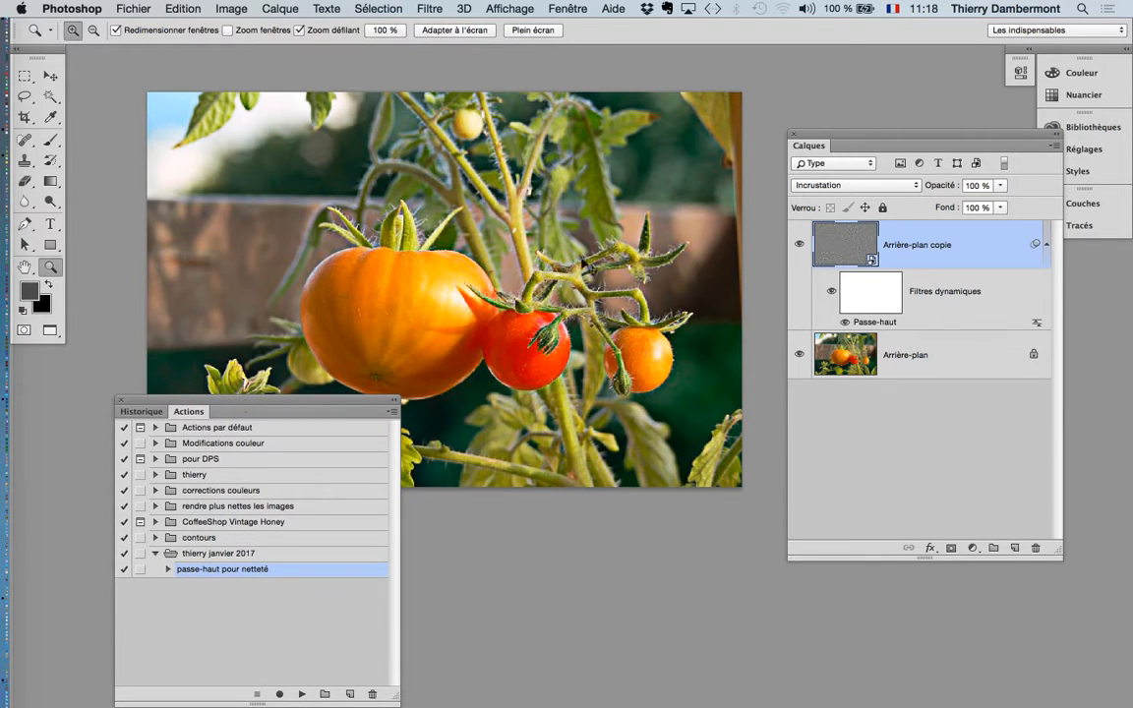
- Switch to Firefox, bring back the tomato image's window, and display the full-size garden sculpture picture from the image results
key("super+Tab")
key("super+Tab")
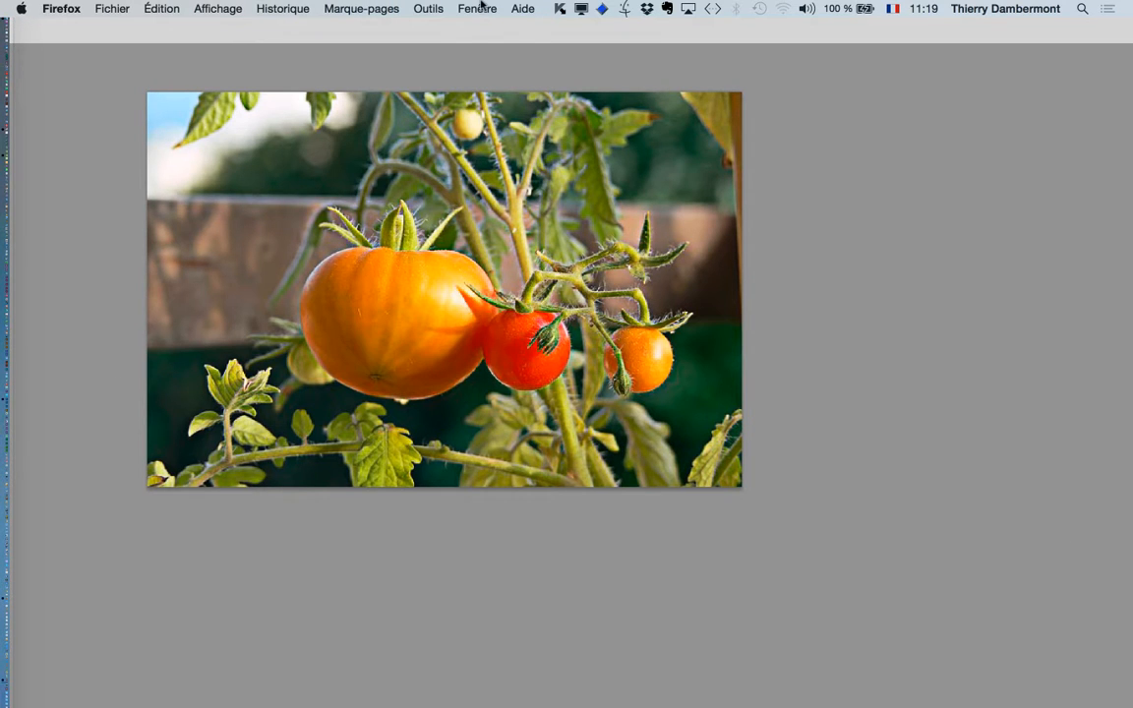
left_click(480, 8)
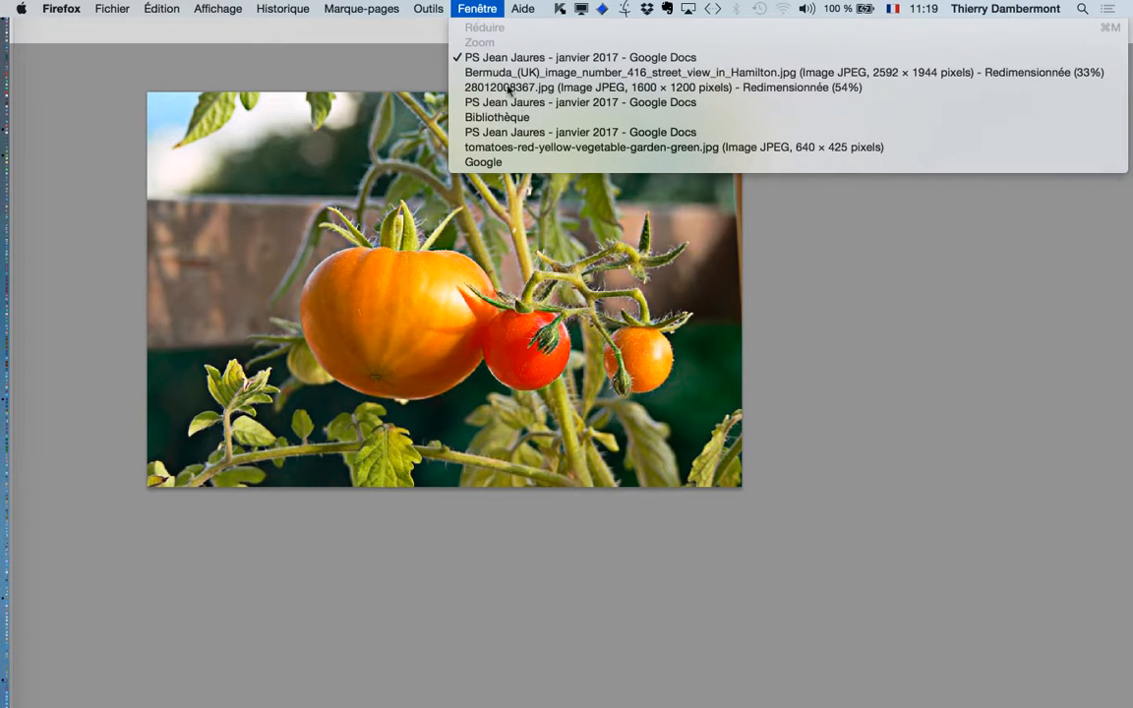
left_click(560, 149)
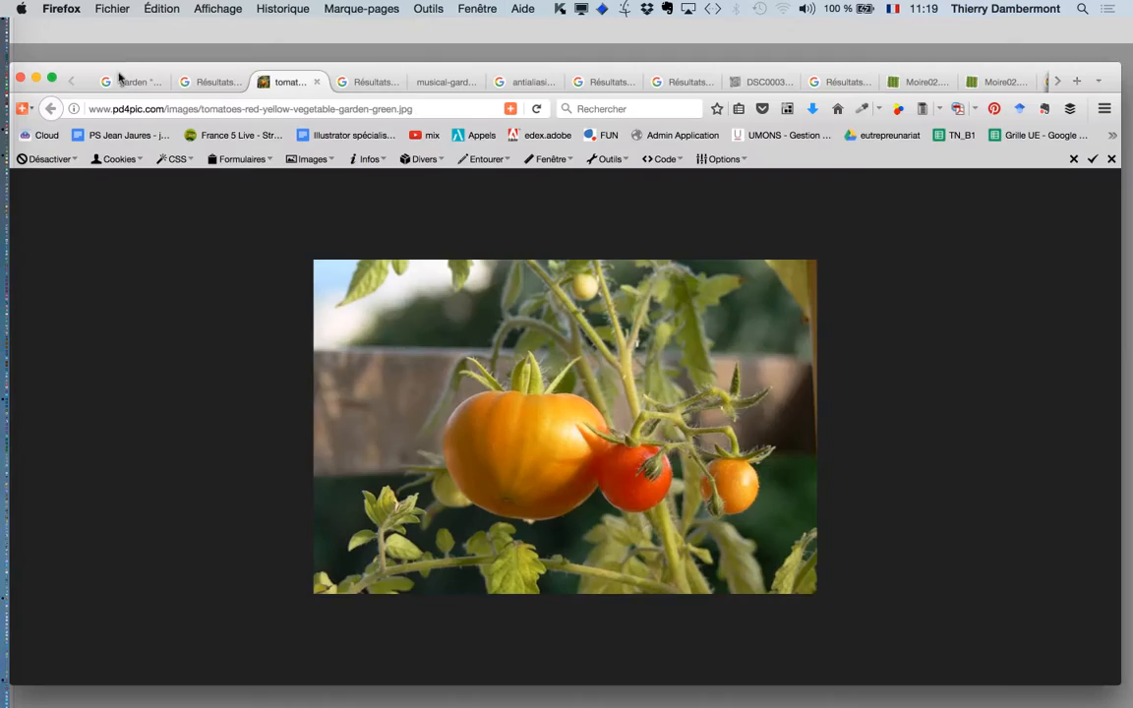
left_click(118, 77)
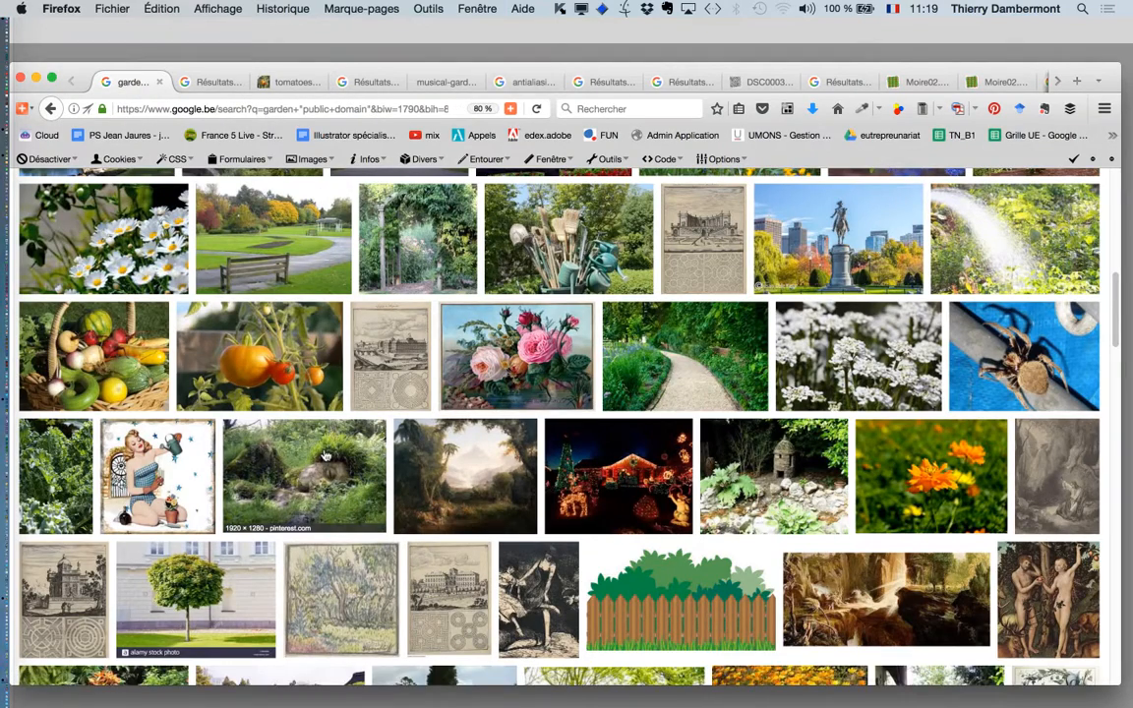
left_click(326, 455, "super")
left_click(206, 81)
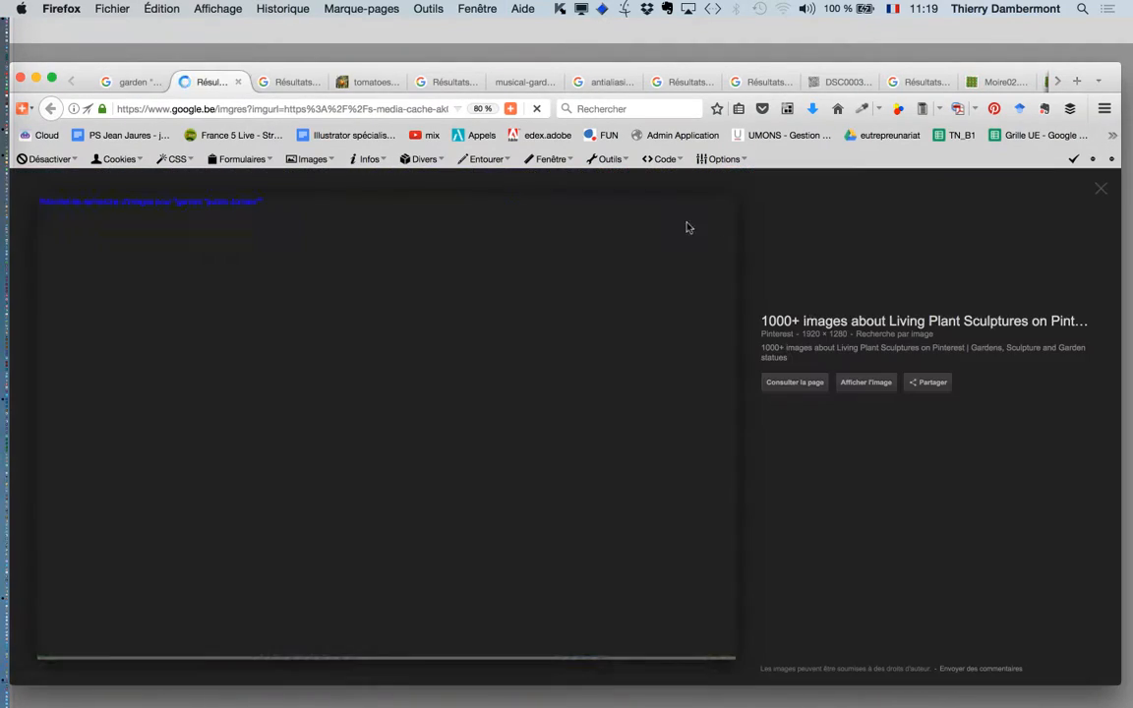
left_click(868, 382)
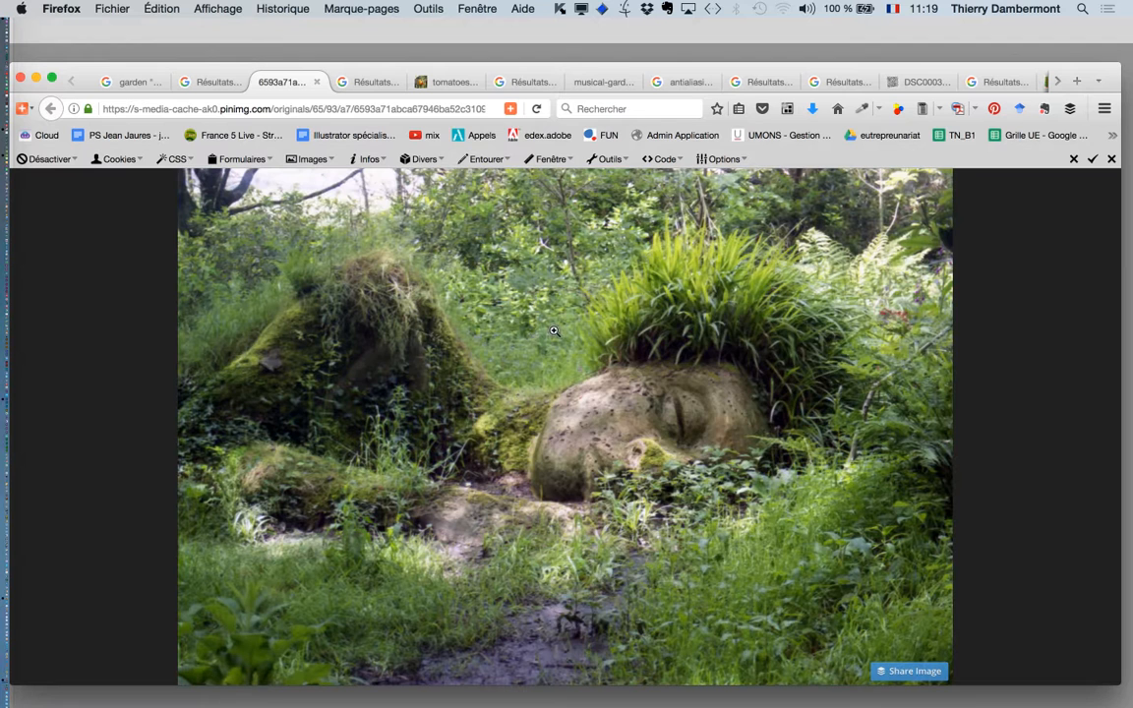
- Save the full-size garden sculpture image into the netteté par passe-haut folder inside deuxieme jour PS
right_click(557, 326)
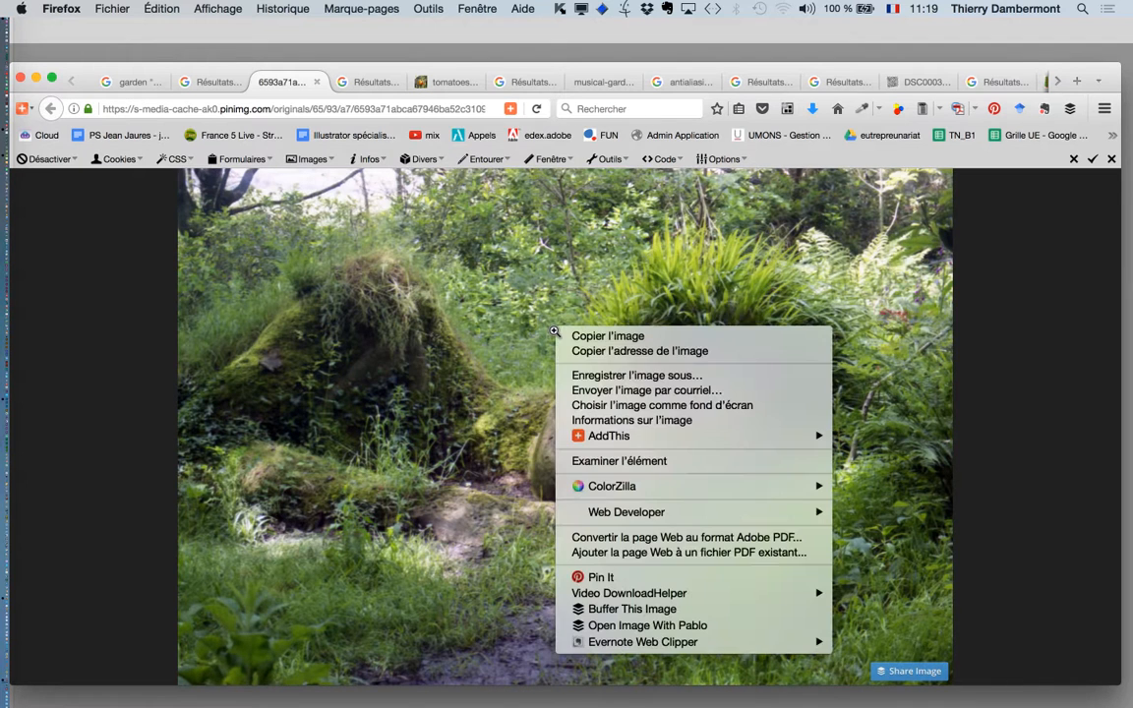
left_click(635, 376)
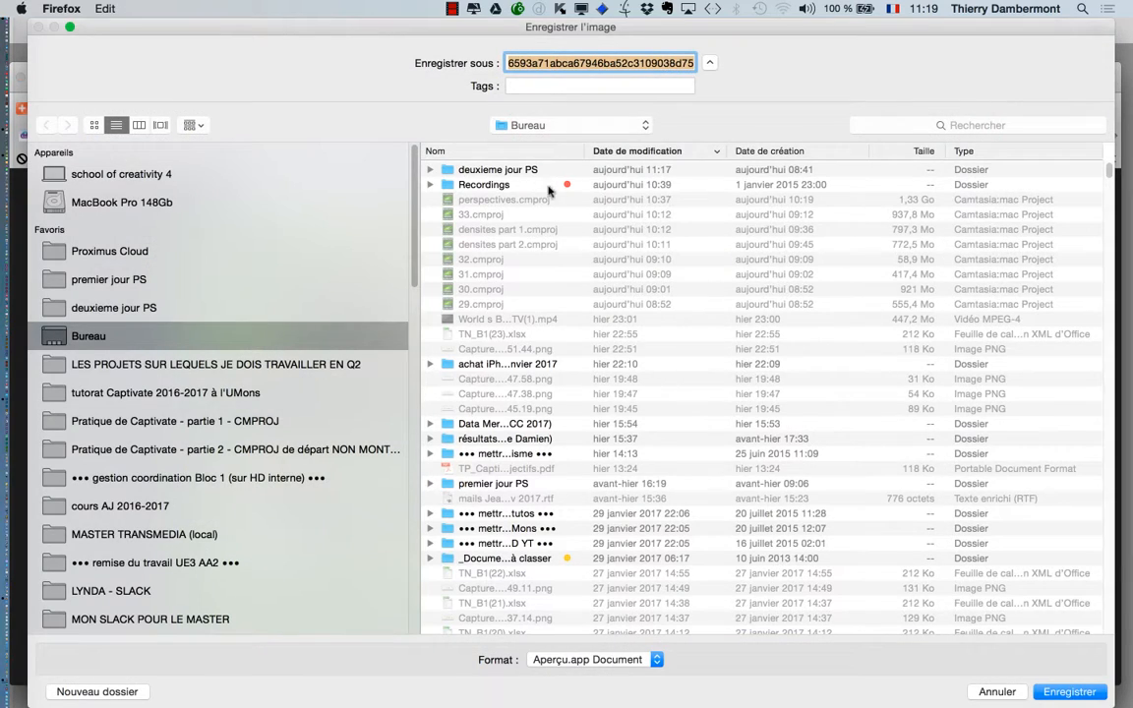
left_click(205, 307)
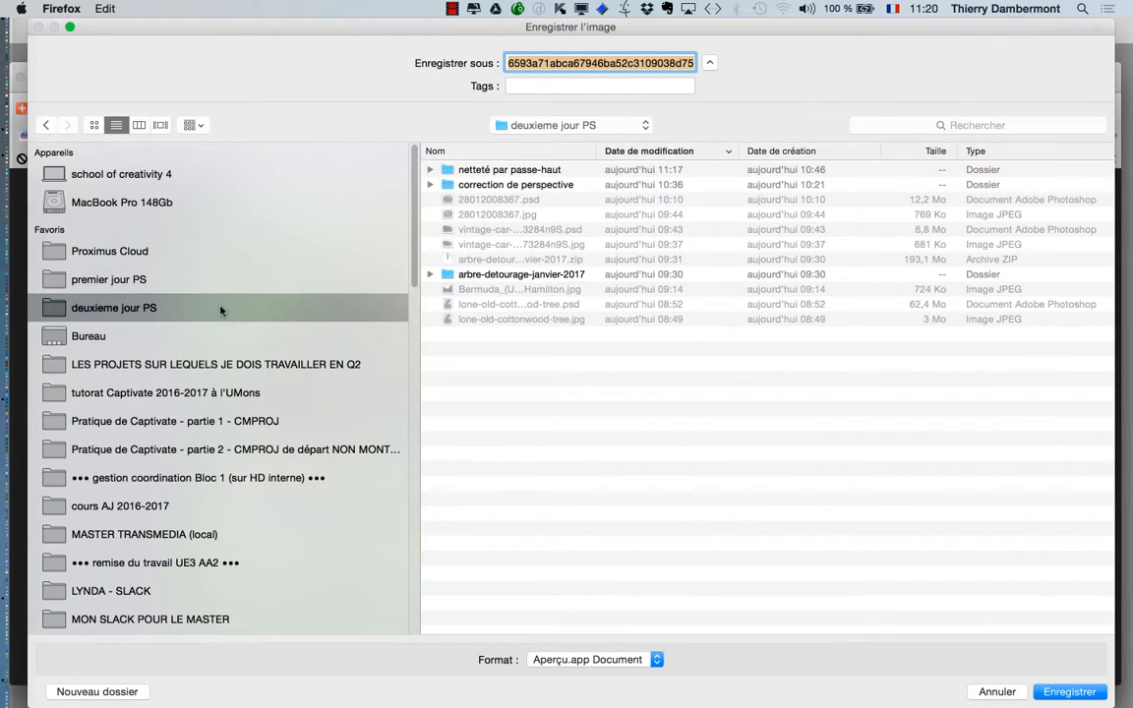
double_click(495, 170)
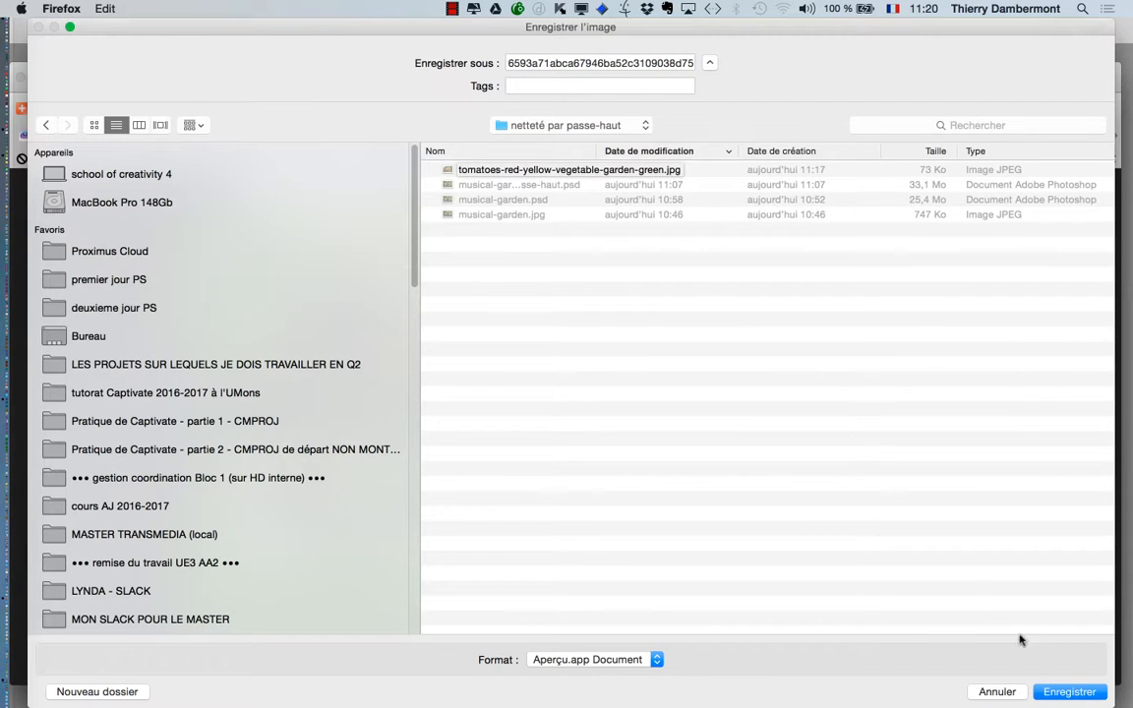
left_click(1097, 696)
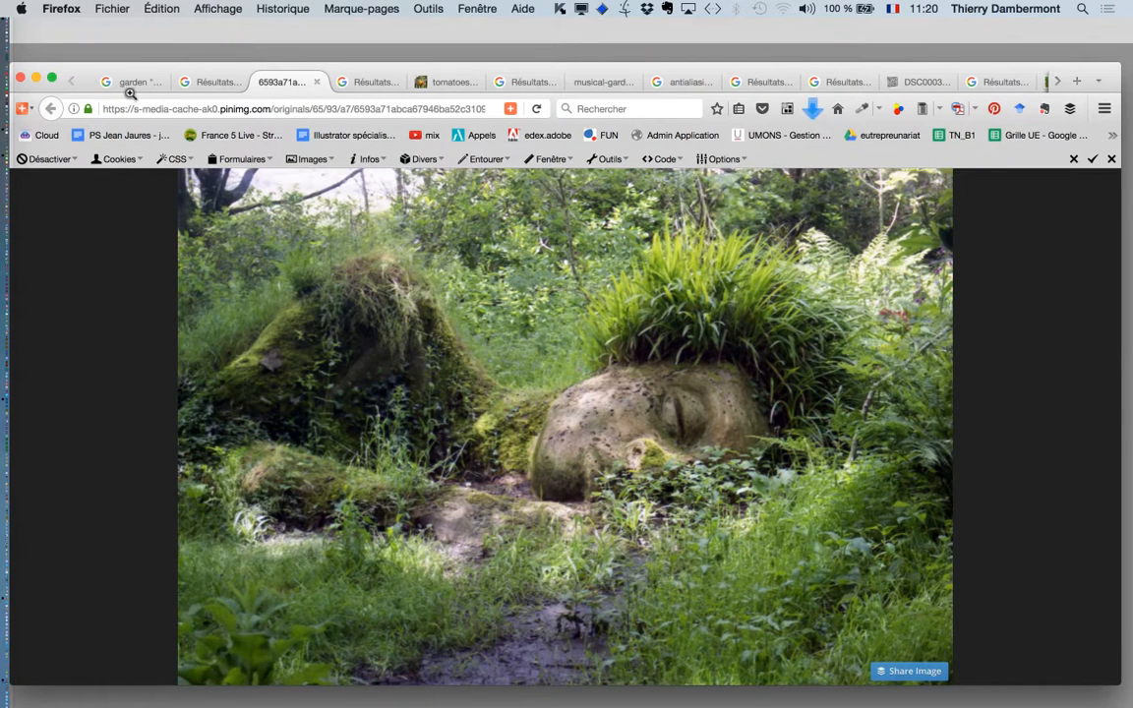
- Switch to Photoshop and open the saved garden sculpture image
left_click(173, 49)
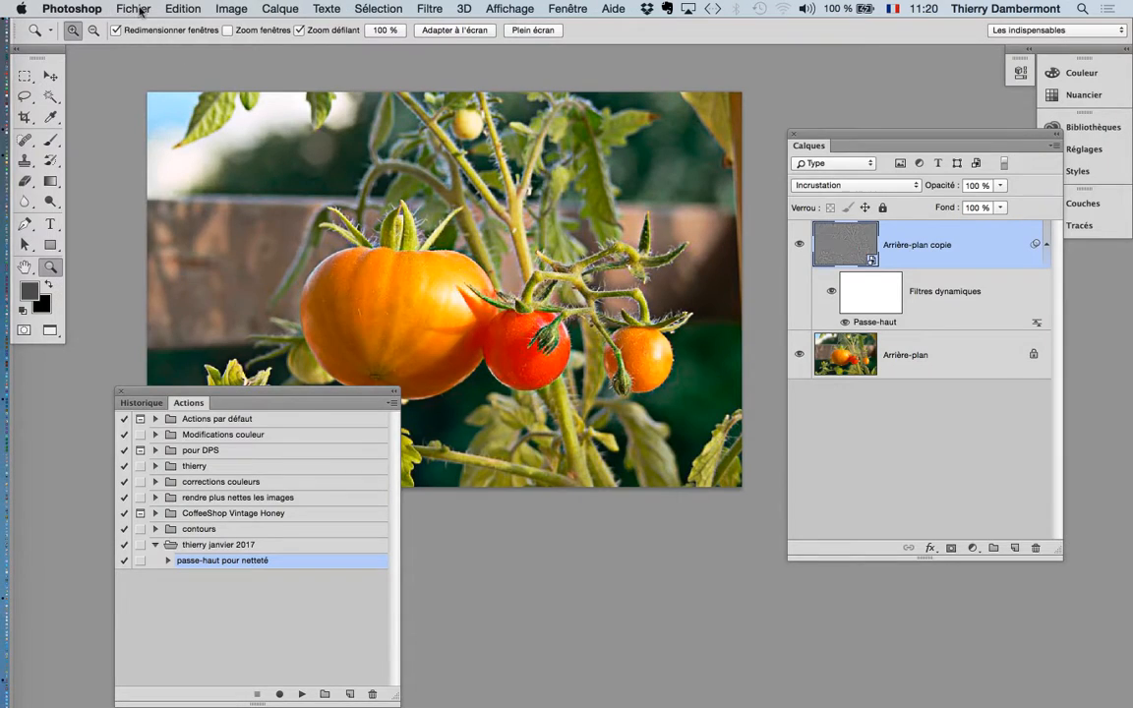
left_click(131, 9)
left_click(151, 47)
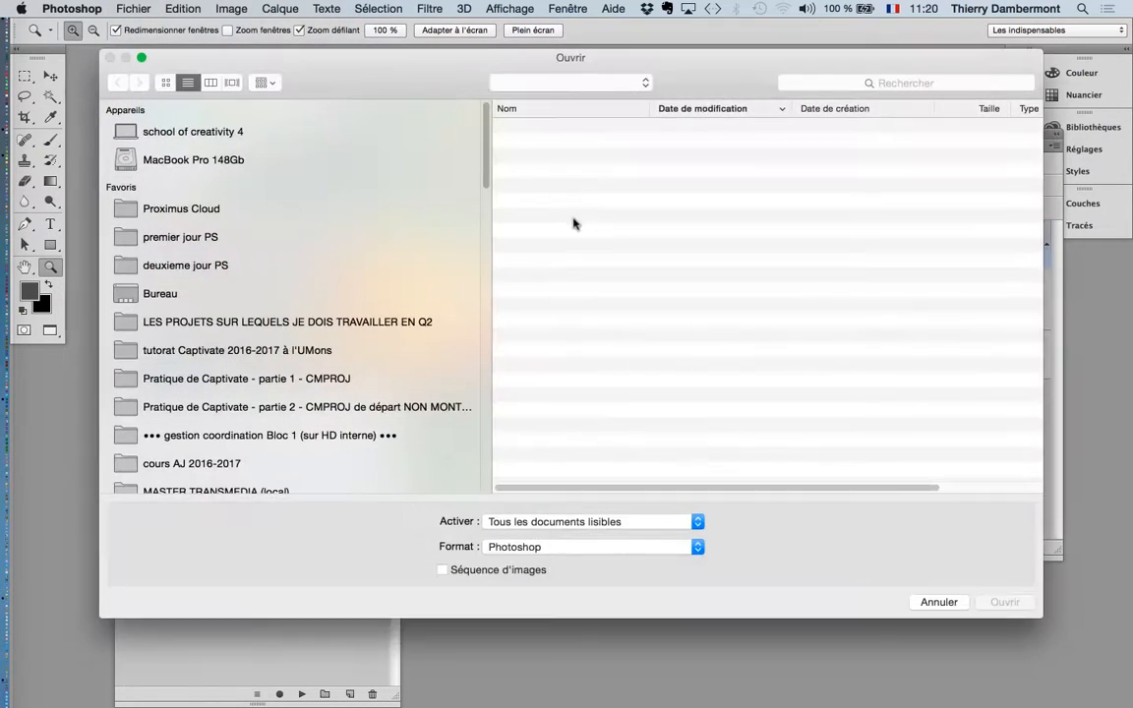
left_click(1004, 603)
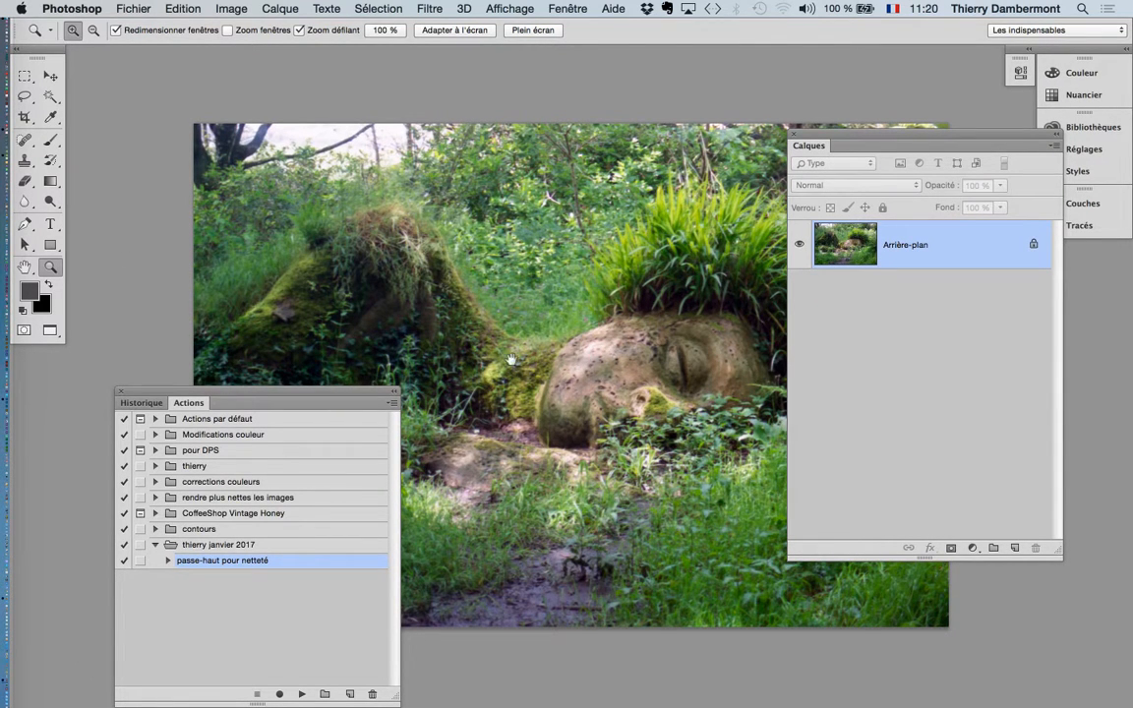
- Move the Actions and Calques panels off the sculpture and play the passe-haut pour netteté action on the image
left_click_drag(346, 397, 221, 397)
left_click_drag(818, 139, 972, 291)
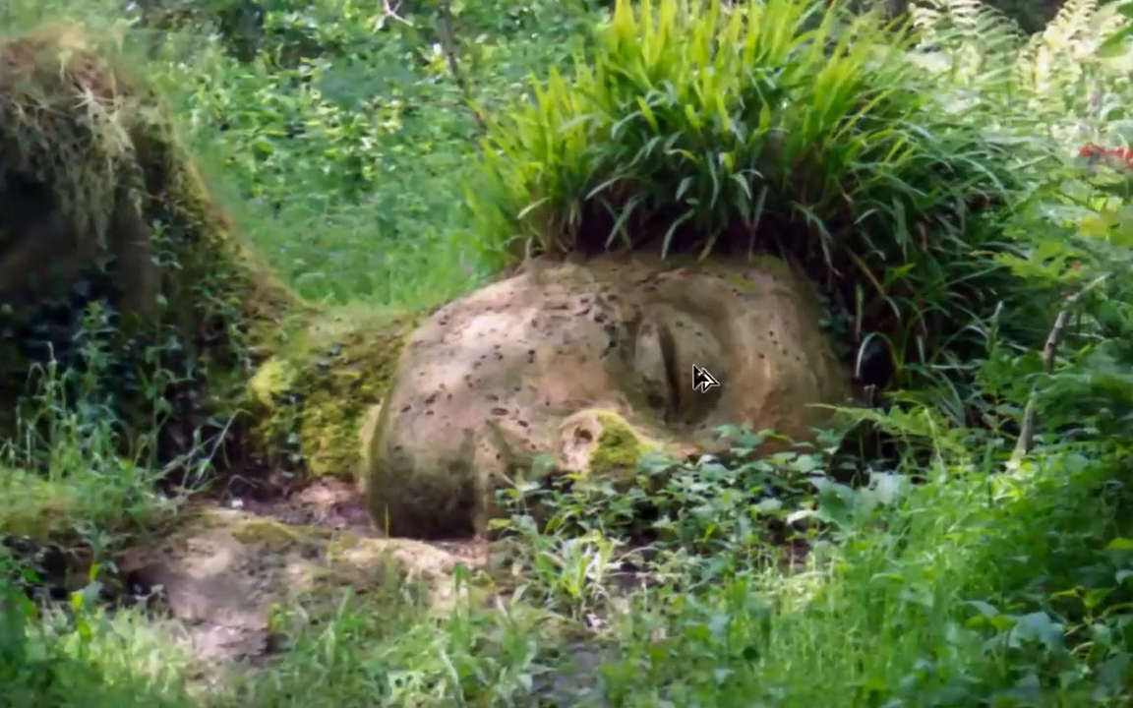
scroll(695, 366, "up", 3)
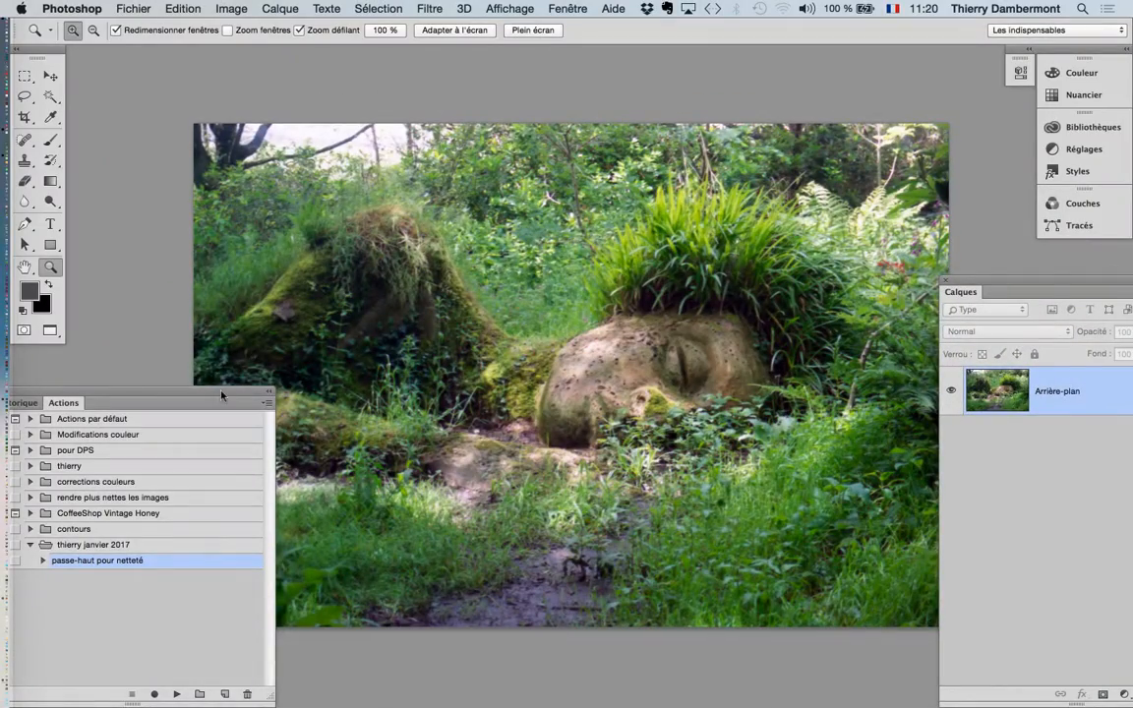
left_click_drag(221, 395, 267, 317)
key("alt")
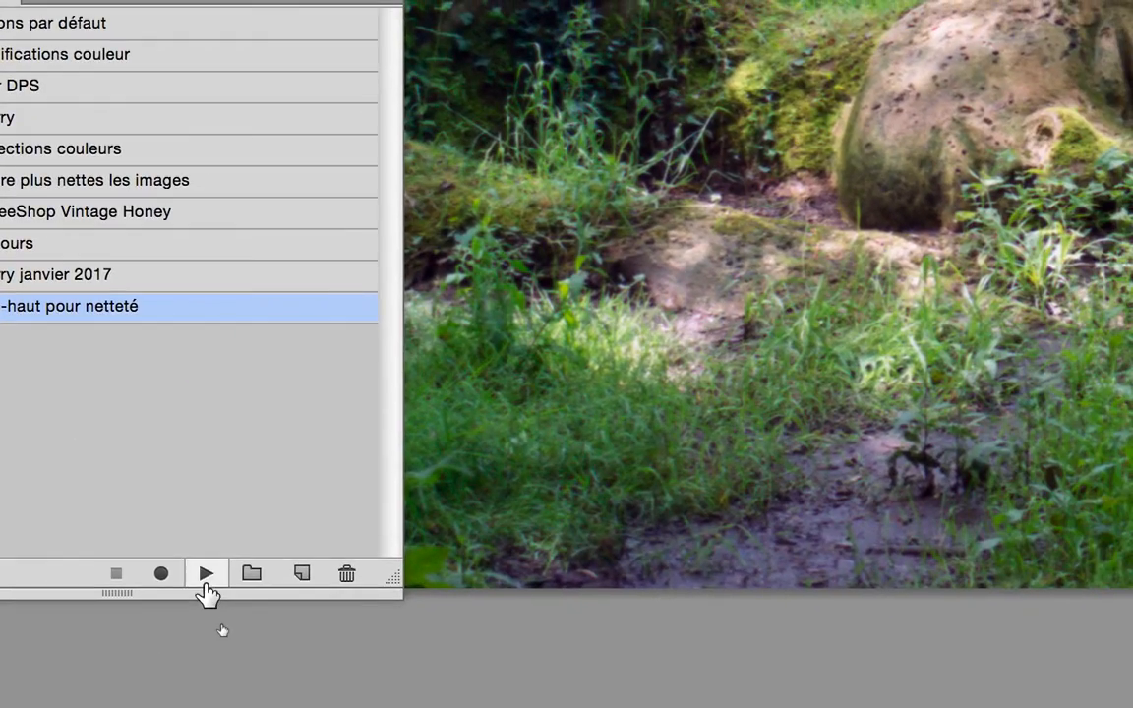
left_click(305, 597)
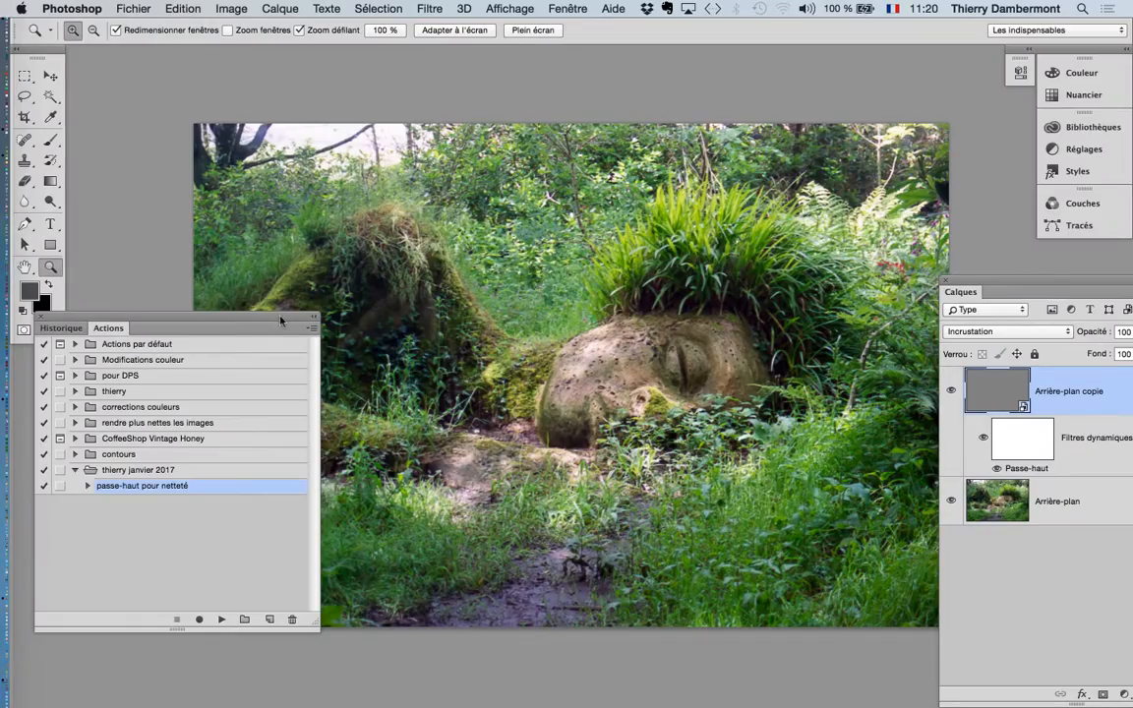
- Clear the view of the sculpture and set the Passe-haut smart filter's radius to 7,4 pixels on Arrière-plan copie
left_click_drag(266, 324, 115, 500)
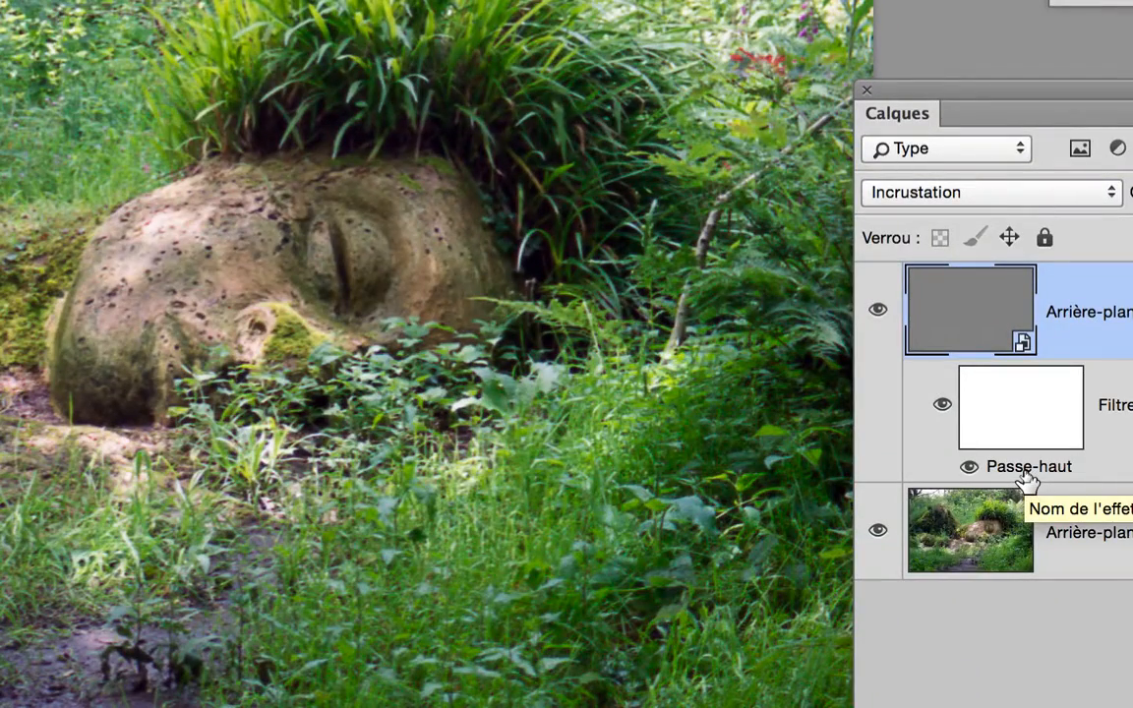
double_click(1025, 479)
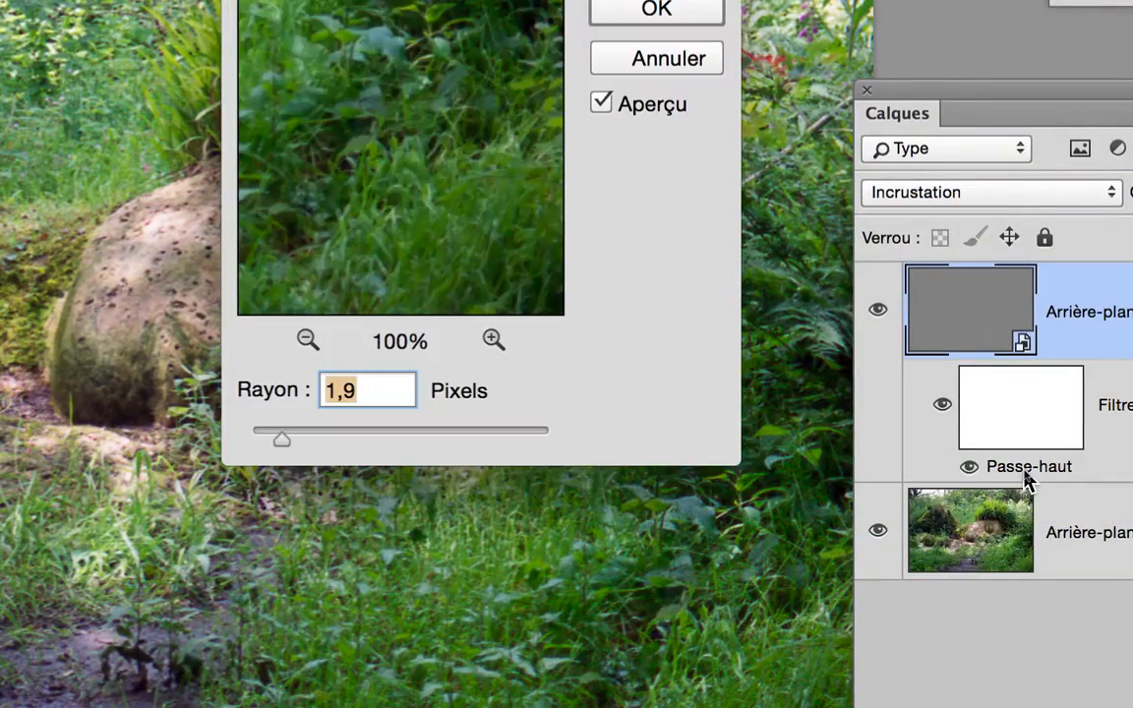
key("alt")
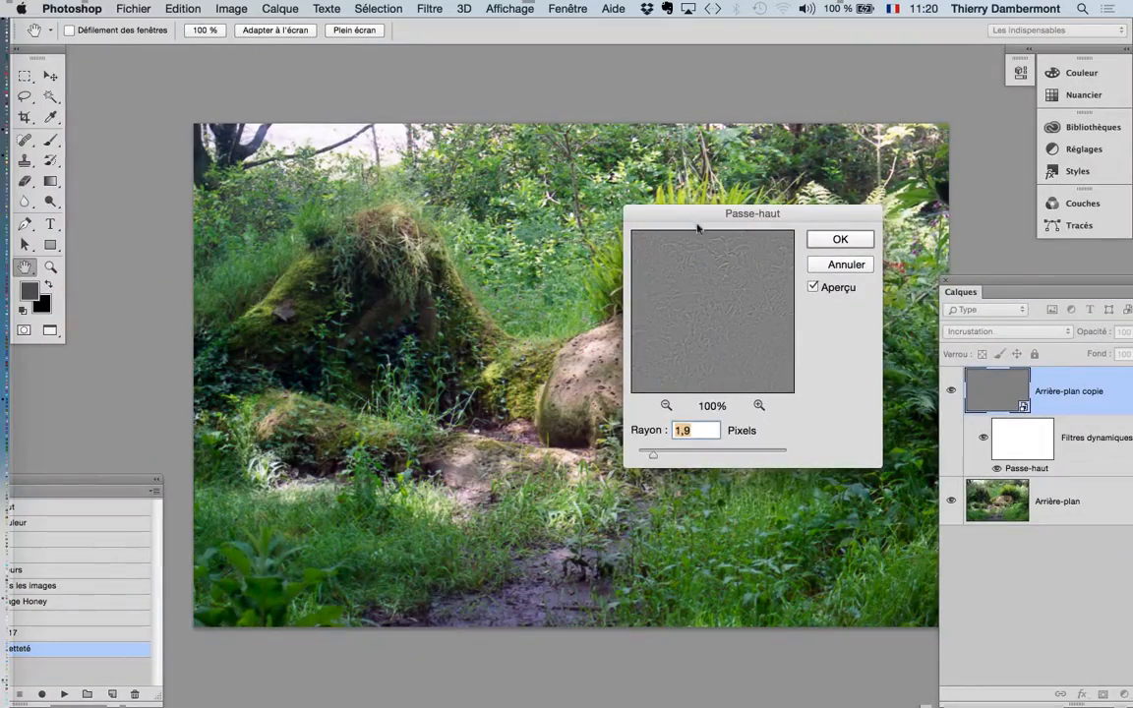
left_click_drag(871, 211, 1005, 202)
left_click_drag(562, 274, 374, 163)
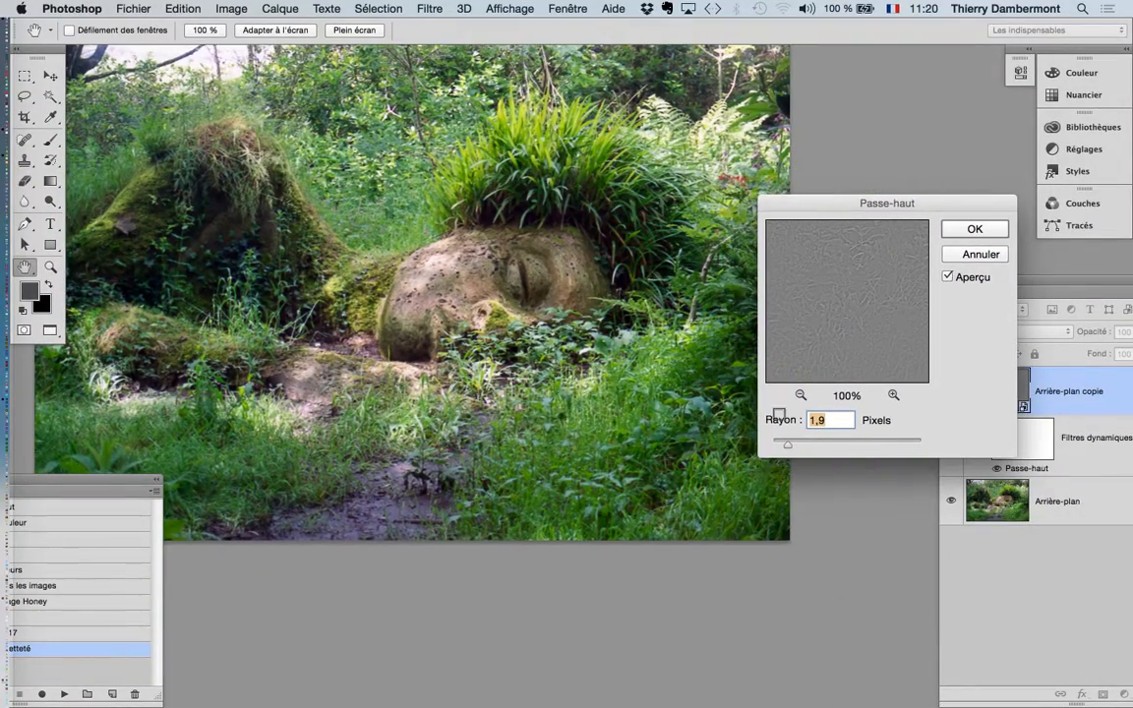
left_click_drag(787, 444, 814, 446)
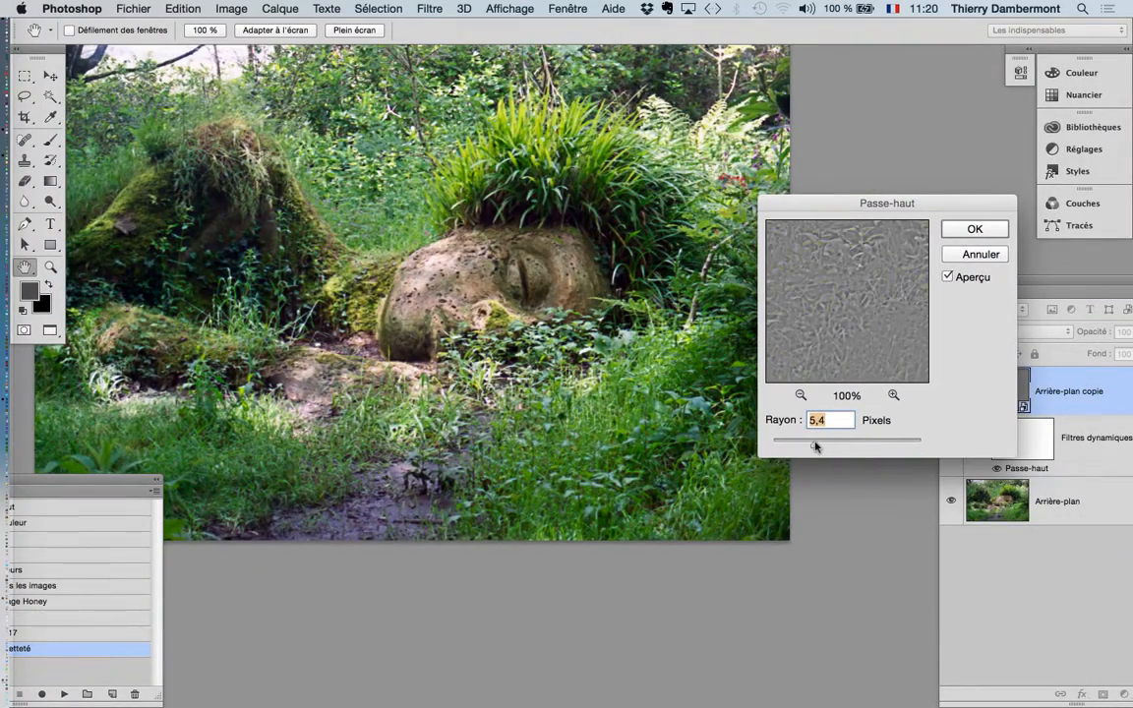
left_click(974, 228)
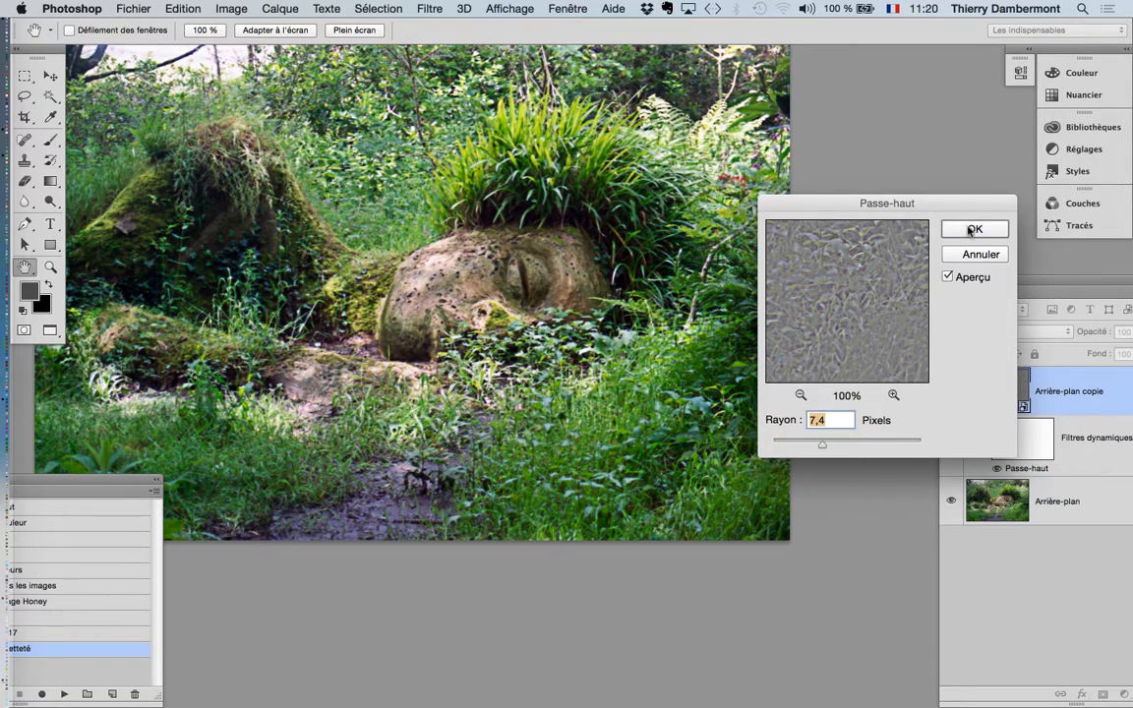
- Reposition the sculpture image between the Actions and Calques panels, with the Calques panel's layers fully in view
left_click_drag(605, 303, 739, 348)
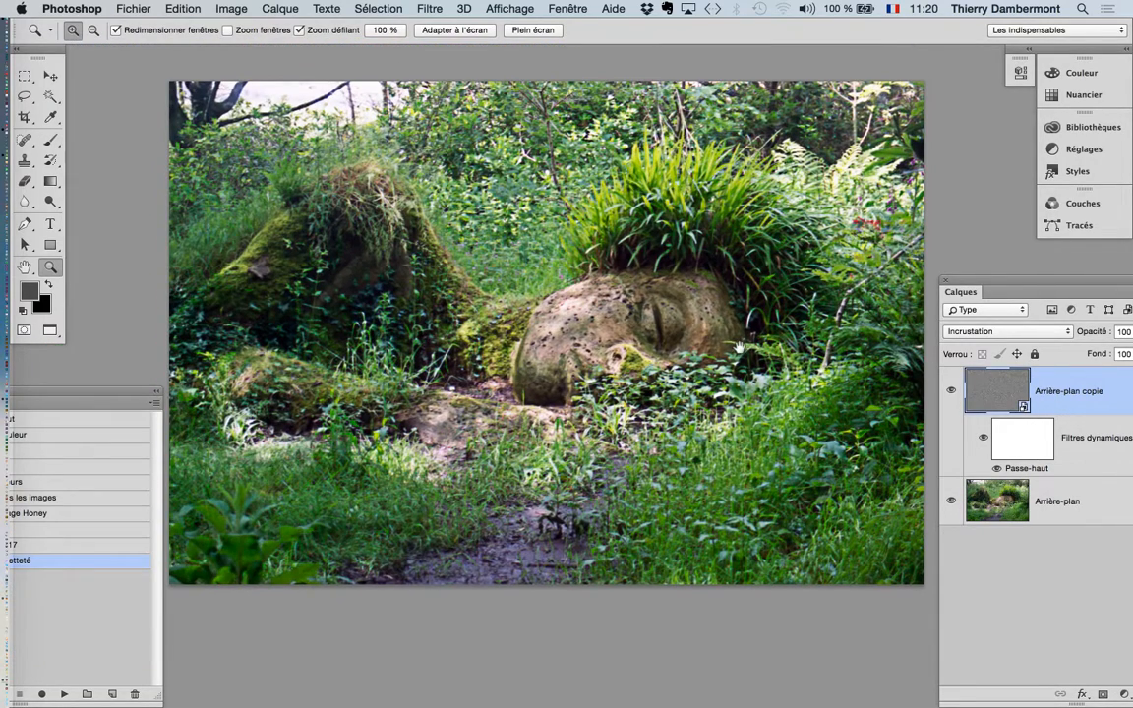
left_click_drag(803, 328, 791, 331)
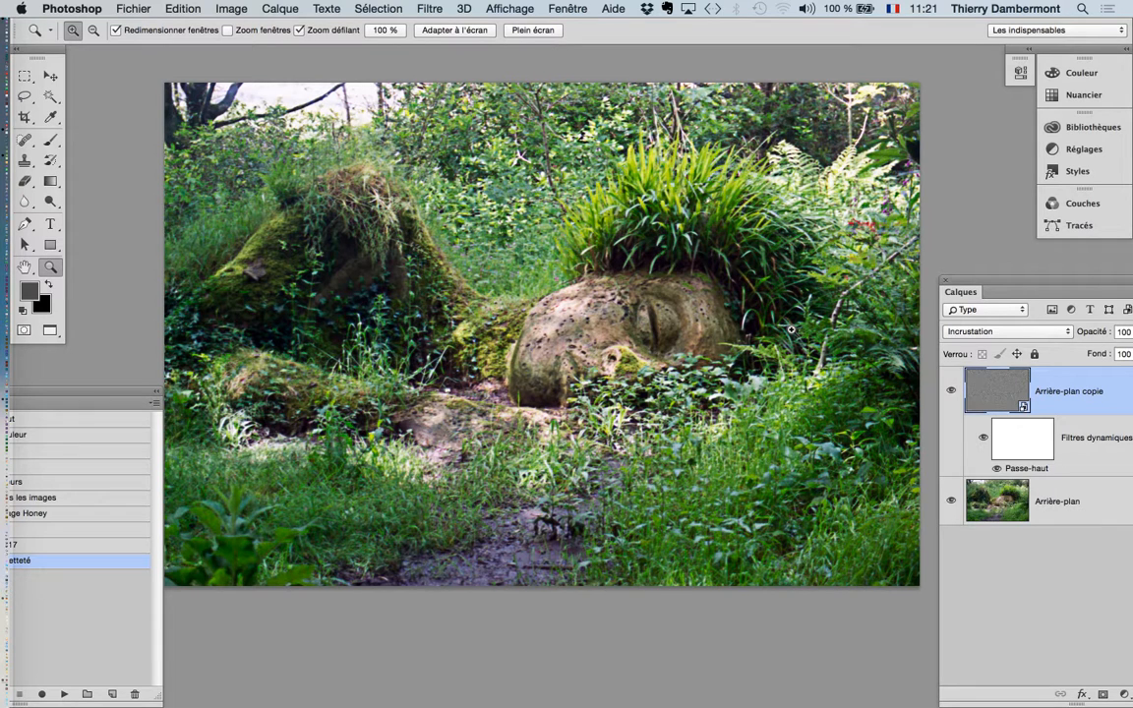
left_click_drag(997, 286, 976, 253)
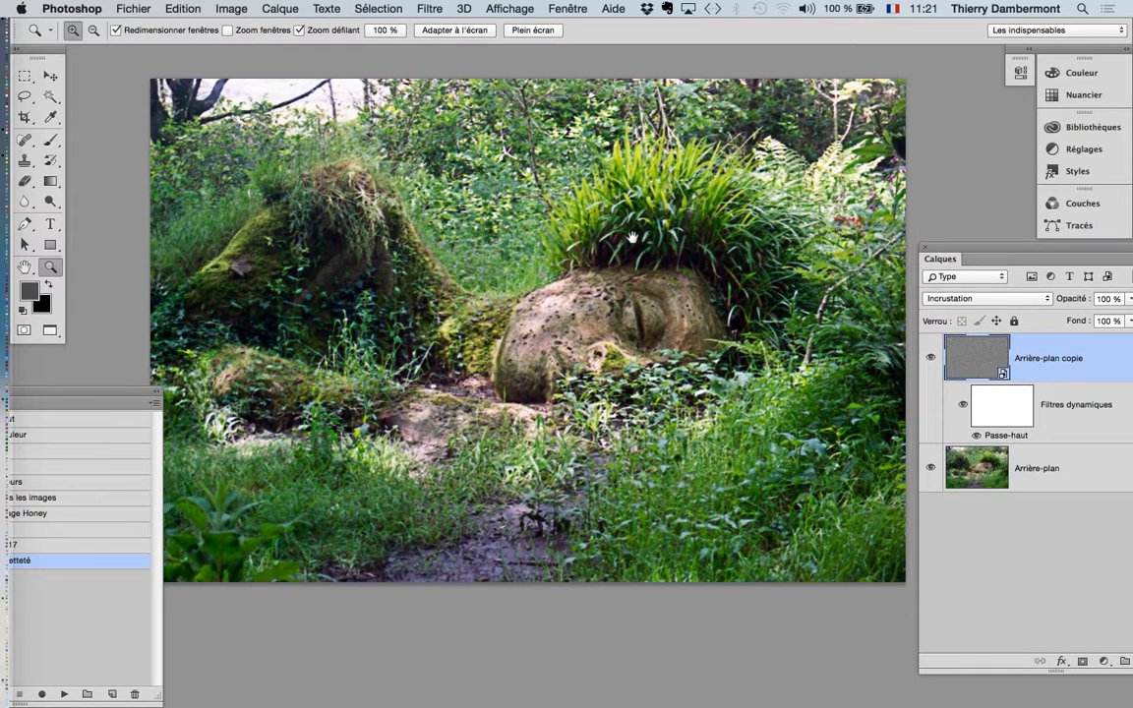
left_click_drag(632, 238, 623, 231)
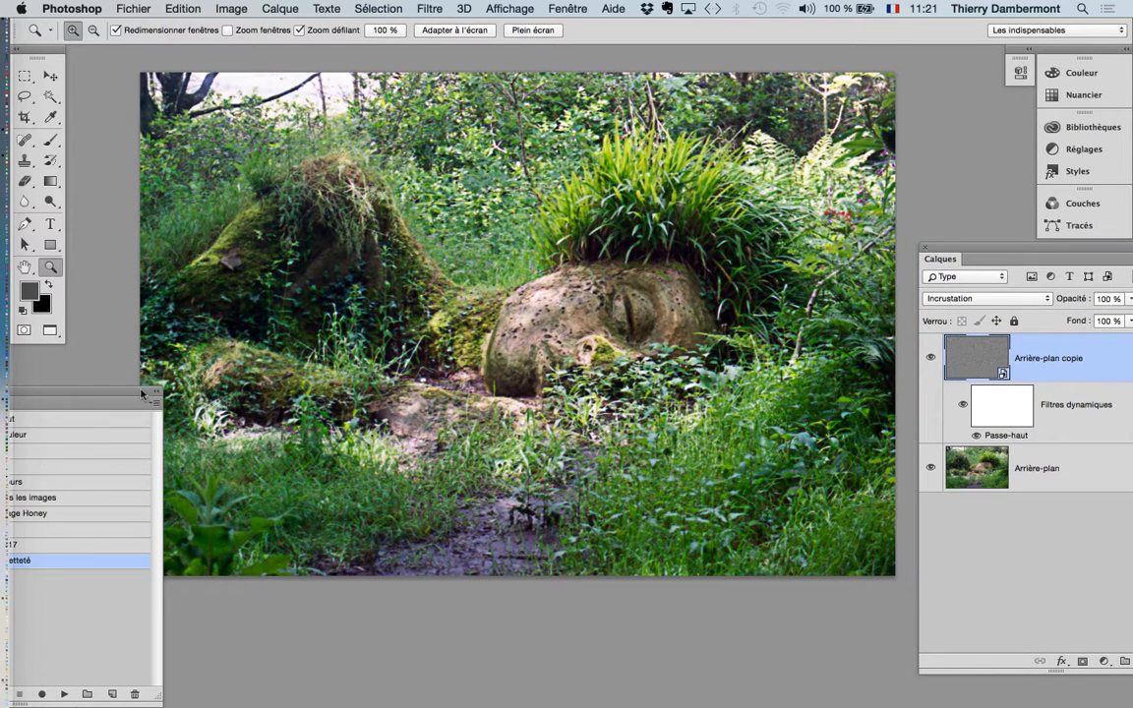
left_click_drag(142, 395, 85, 377)
left_click_drag(832, 263, 805, 249)
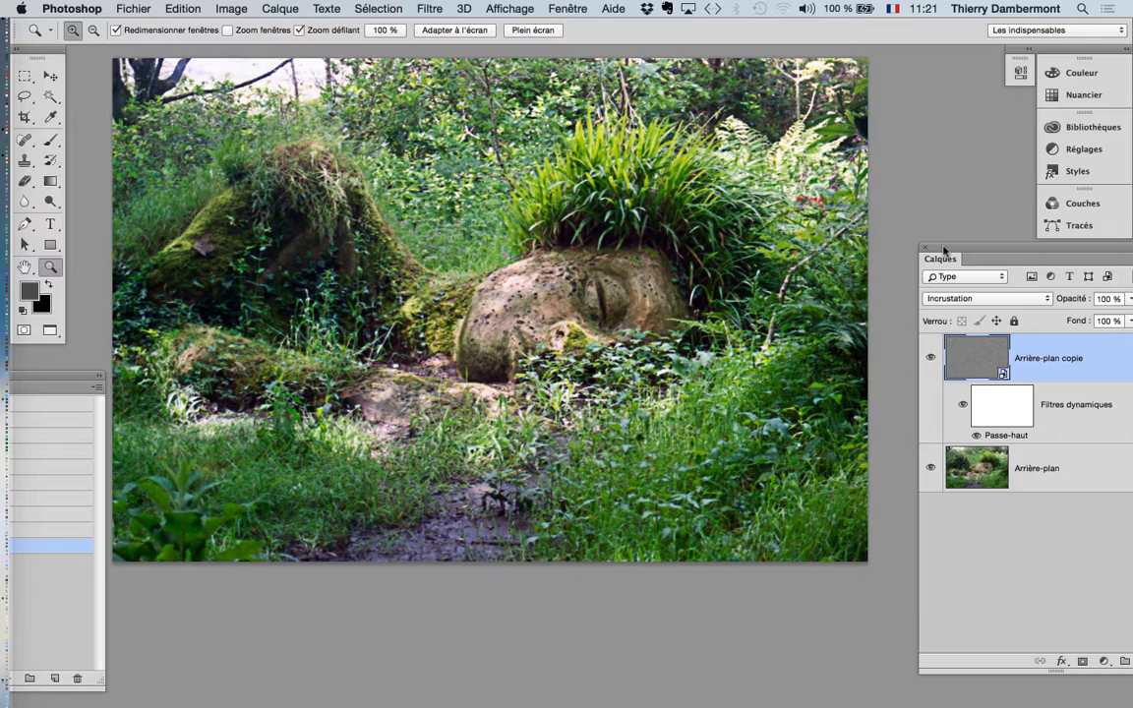
left_click_drag(944, 250, 900, 229)
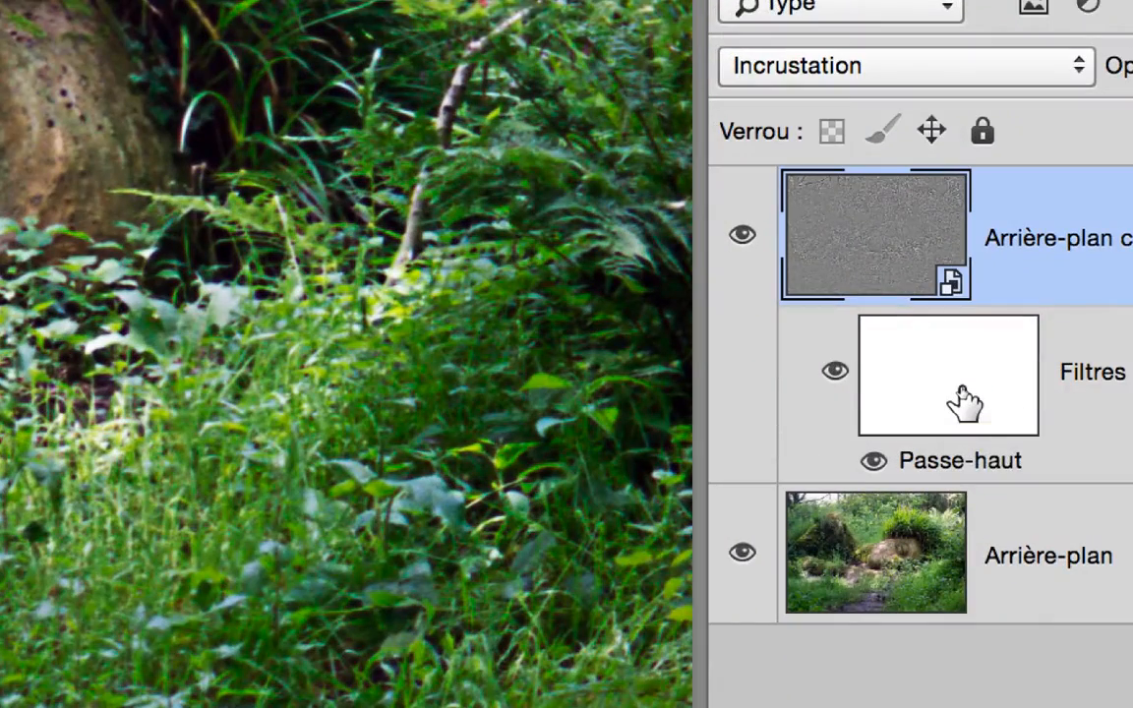
- Paint with a large soft black brush on the smart filter mask, covering the foreground grass and the upper background
left_click(964, 399)
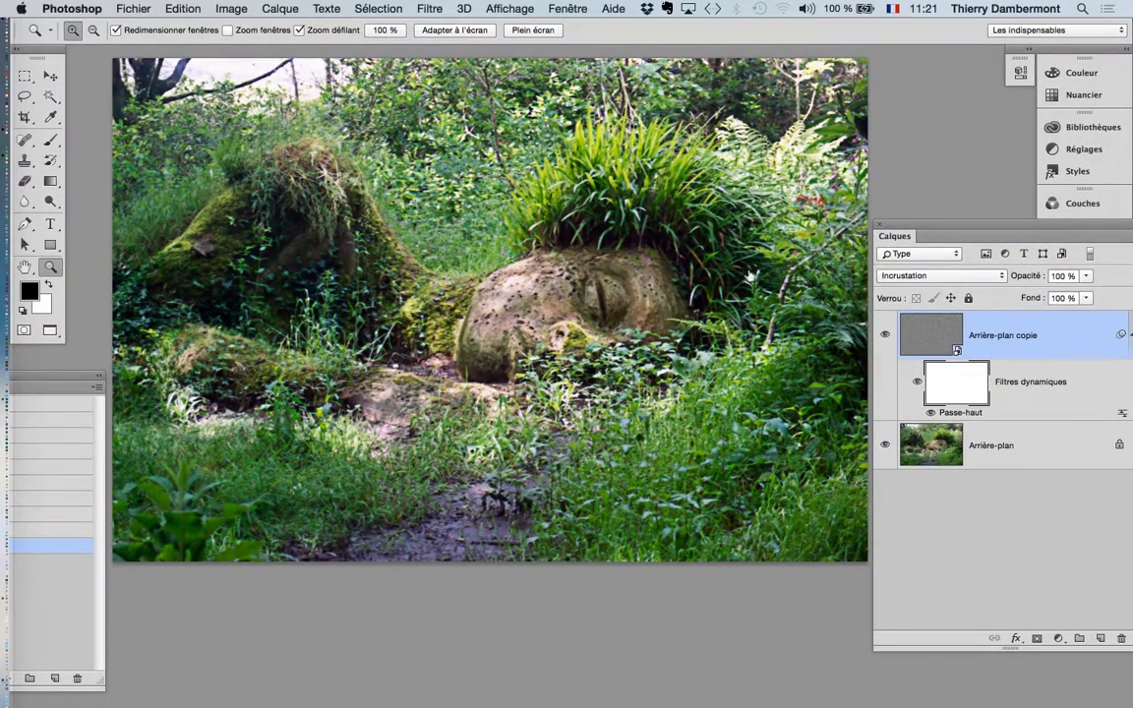
left_click(53, 145)
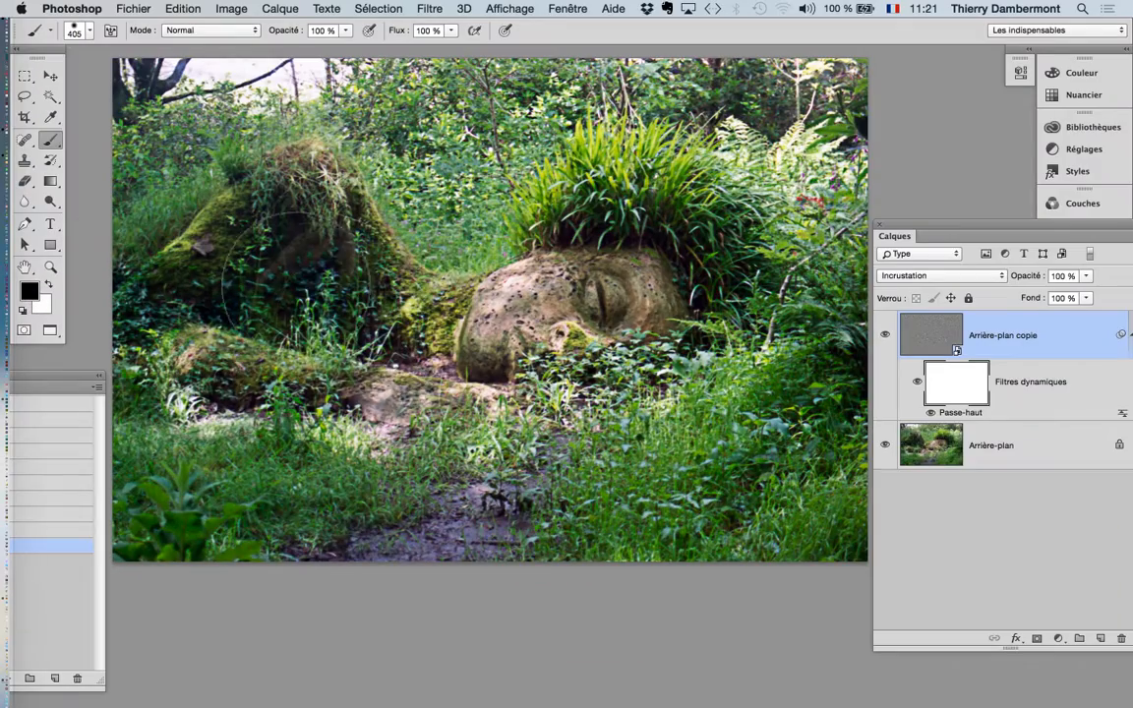
mouse_move(379, 327)
left_mouse_down()
mouse_move(390, 183)
mouse_move(432, 143)
left_mouse_up()
mouse_move(185, 443)
left_mouse_down()
mouse_move(359, 476)
mouse_move(820, 362)
mouse_move(821, 502)
mouse_move(799, 472)
left_mouse_up()
left_click_drag(600, 422, 605, 481)
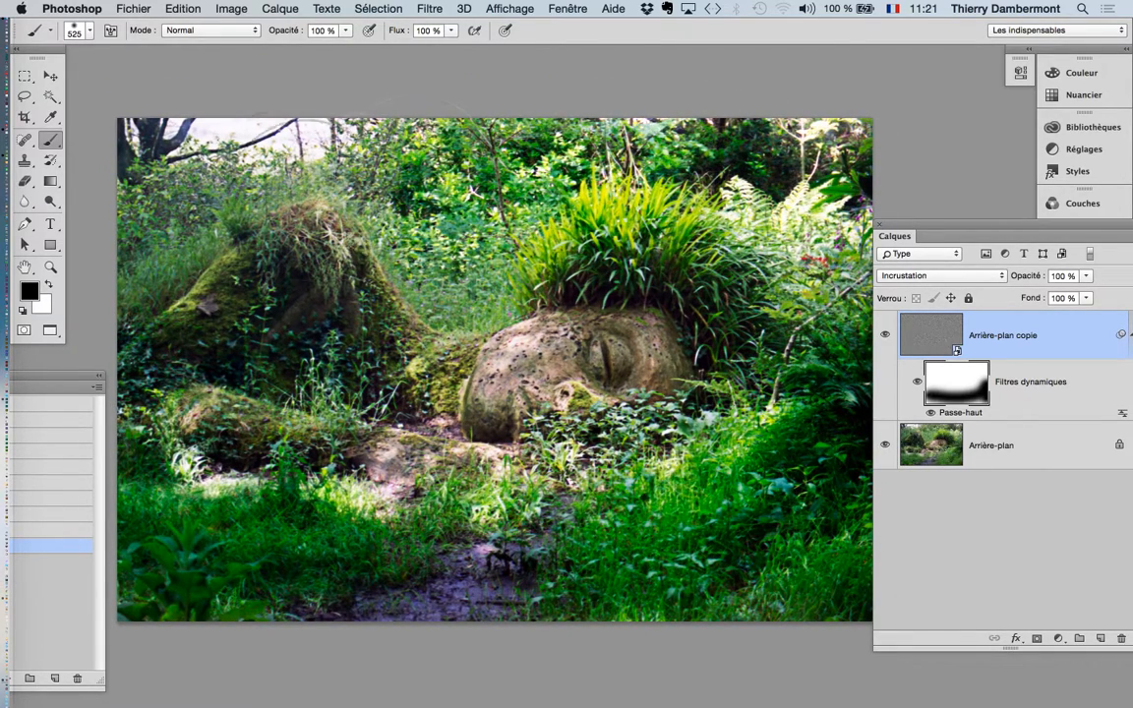
mouse_move(264, 187)
left_mouse_down()
mouse_move(104, 192)
mouse_move(85, 245)
mouse_move(89, 236)
left_mouse_up()
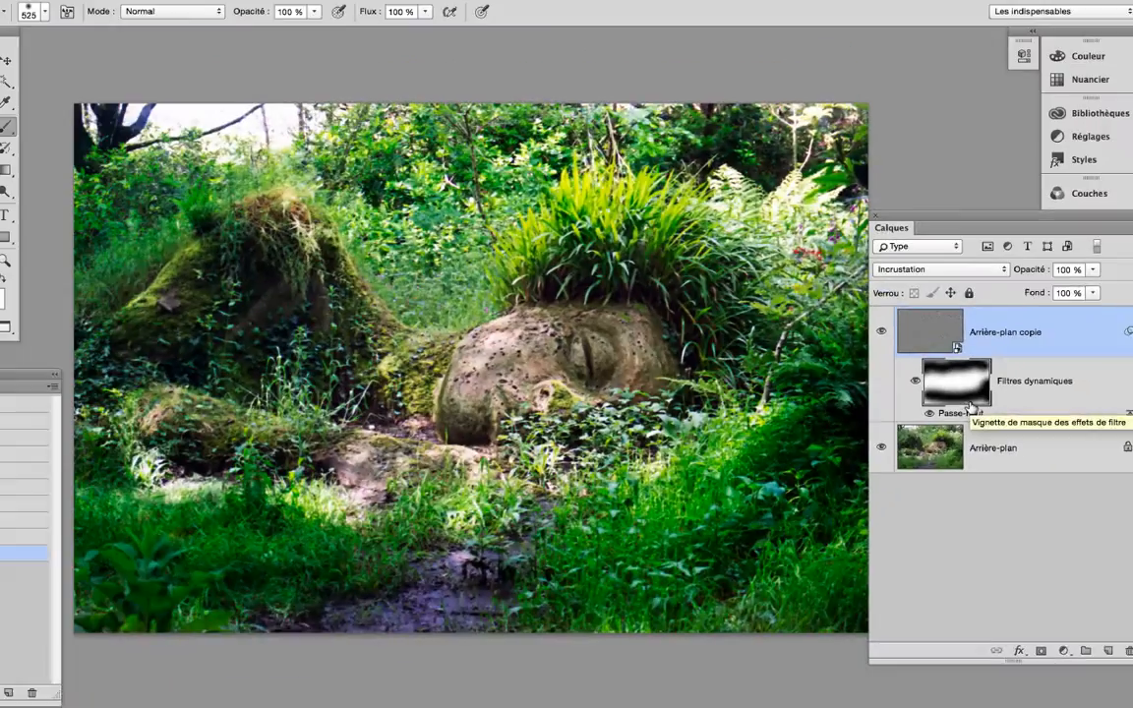
- Undo the black brush strokes on the smart filter mask
key("super+z")
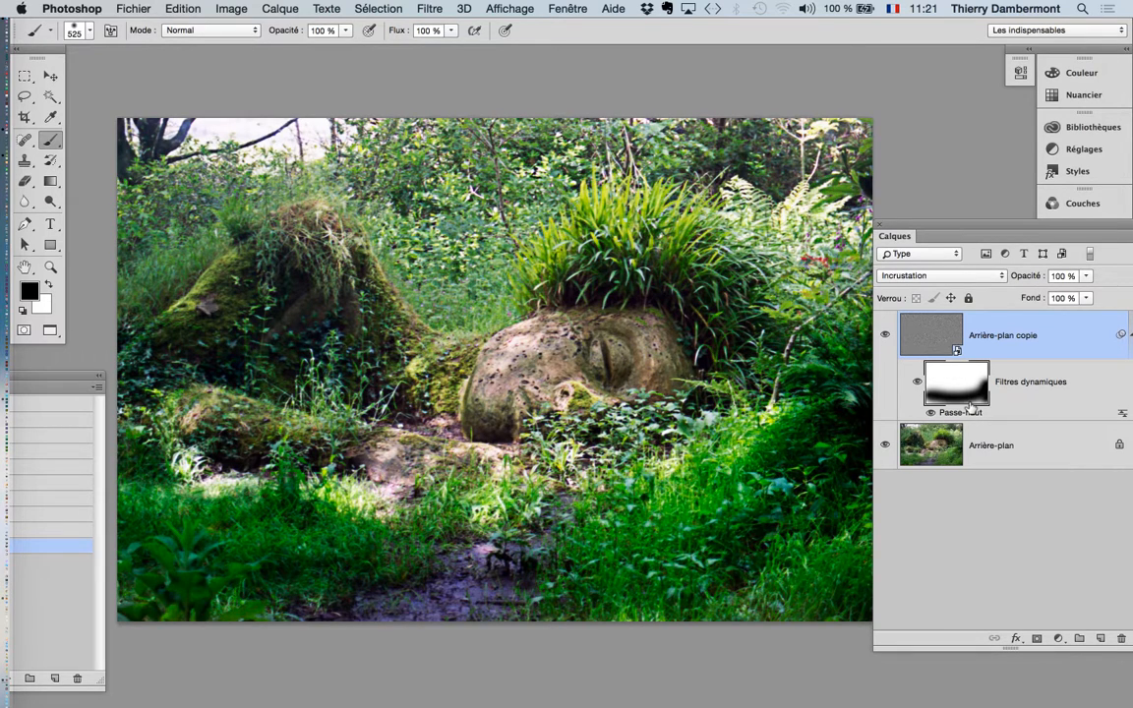
key("super+z")
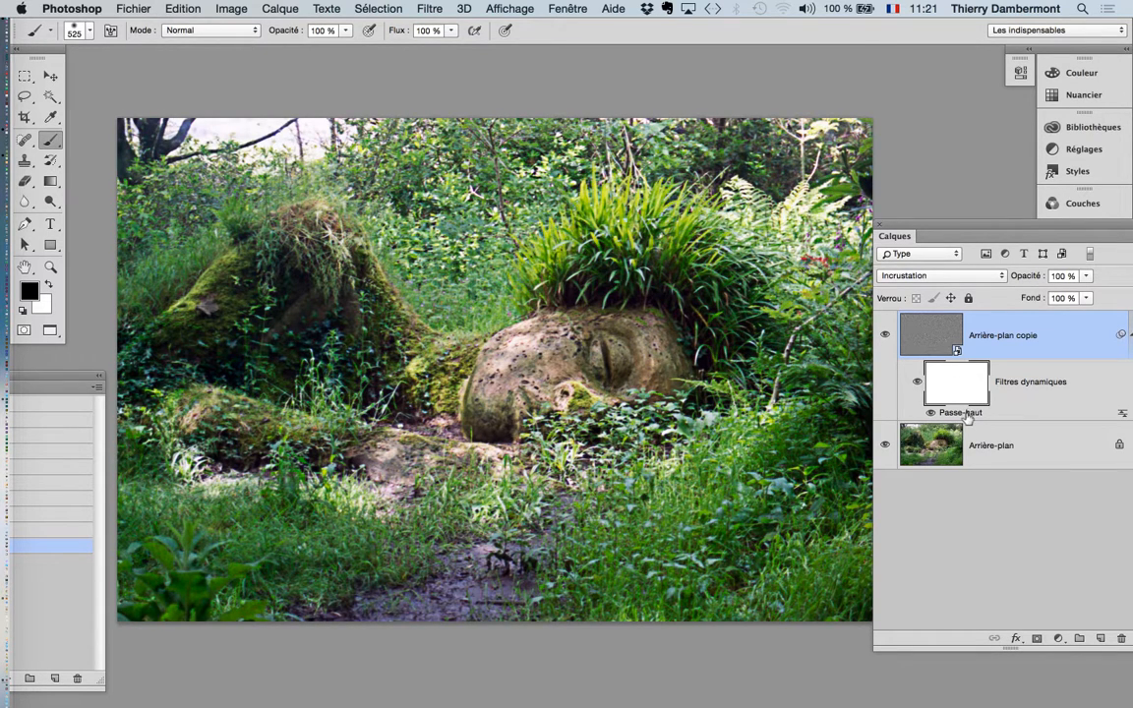
- Move the Calques panel over the image's edge and switch the selection from the Arrière-plan copie layer to its smart filter mask
left_click_drag(945, 229, 873, 167)
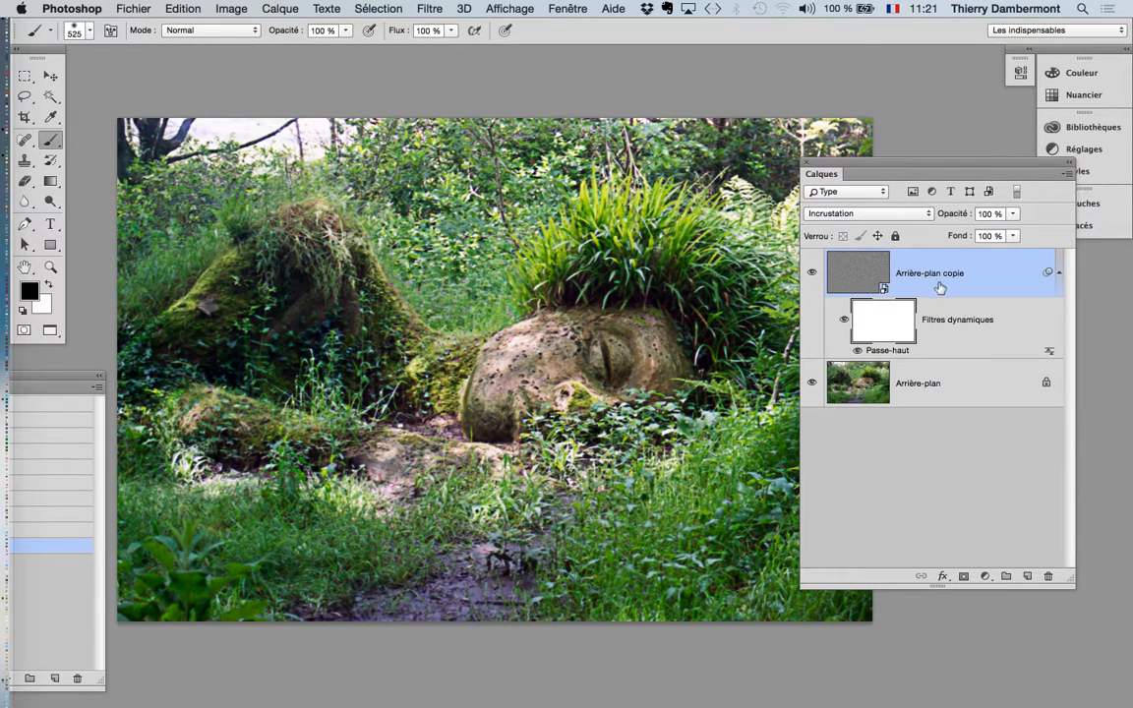
left_click(940, 282)
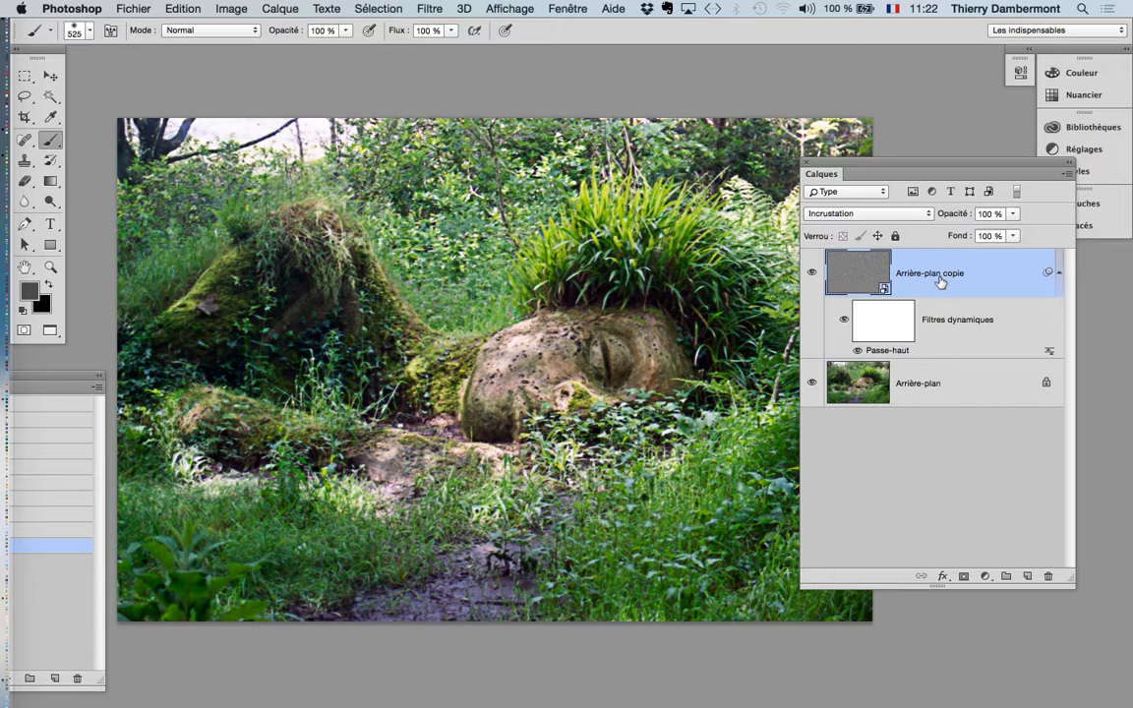
left_click(880, 331)
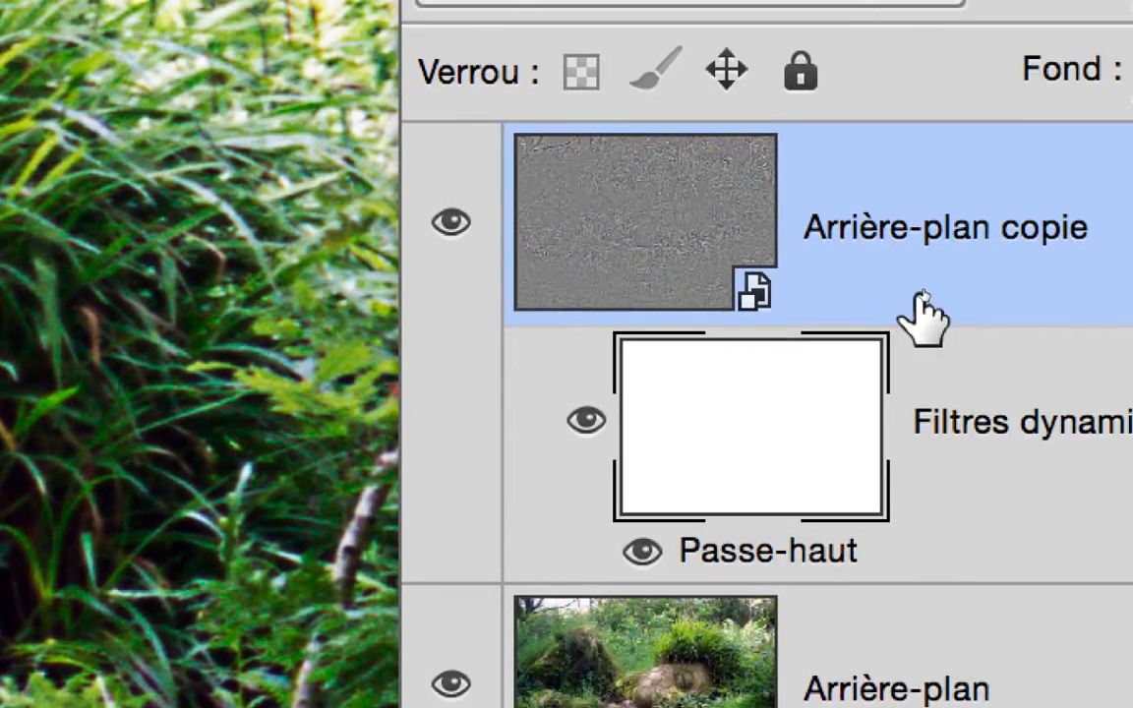
- Add a white layer mask to the Arrière-plan copie layer itself, separate from its smart filter mask
left_click(1067, 44)
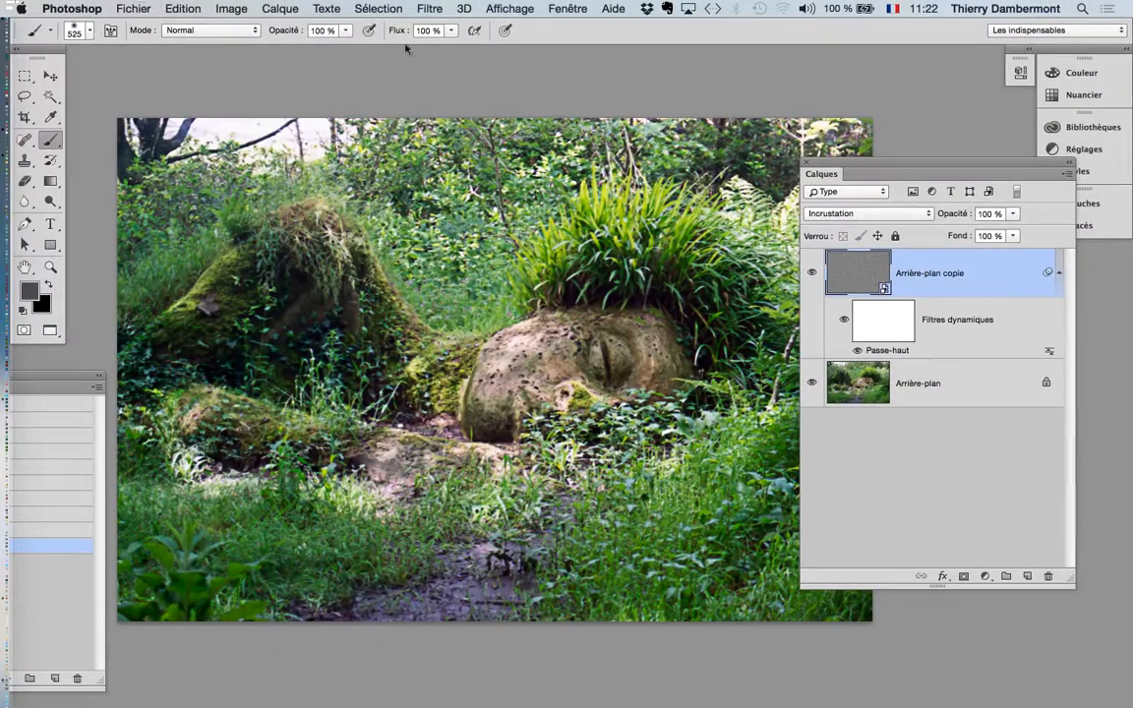
left_click(280, 8)
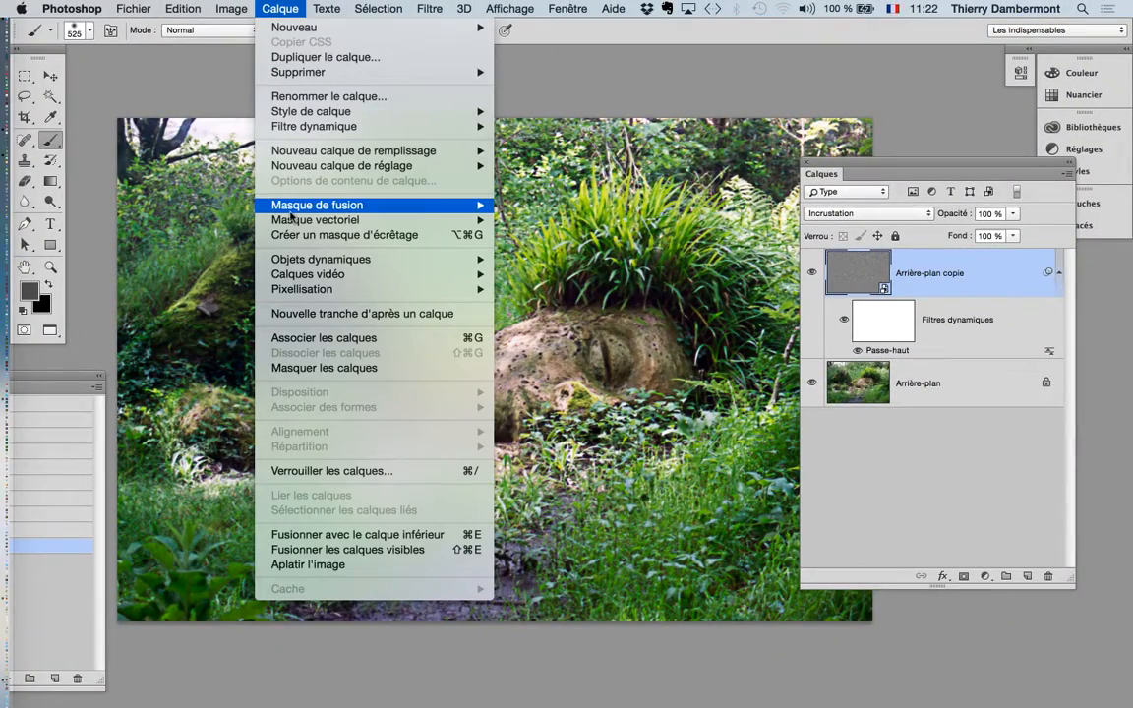
mouse_move(291, 208)
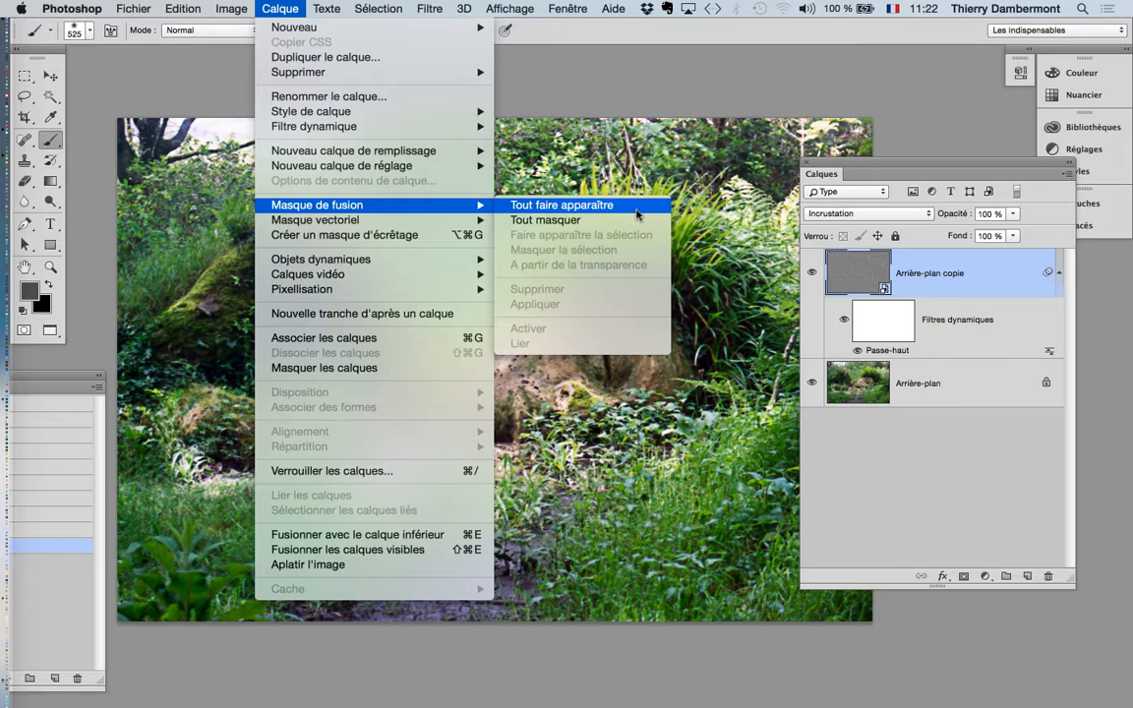
key("Escape")
left_click(964, 577)
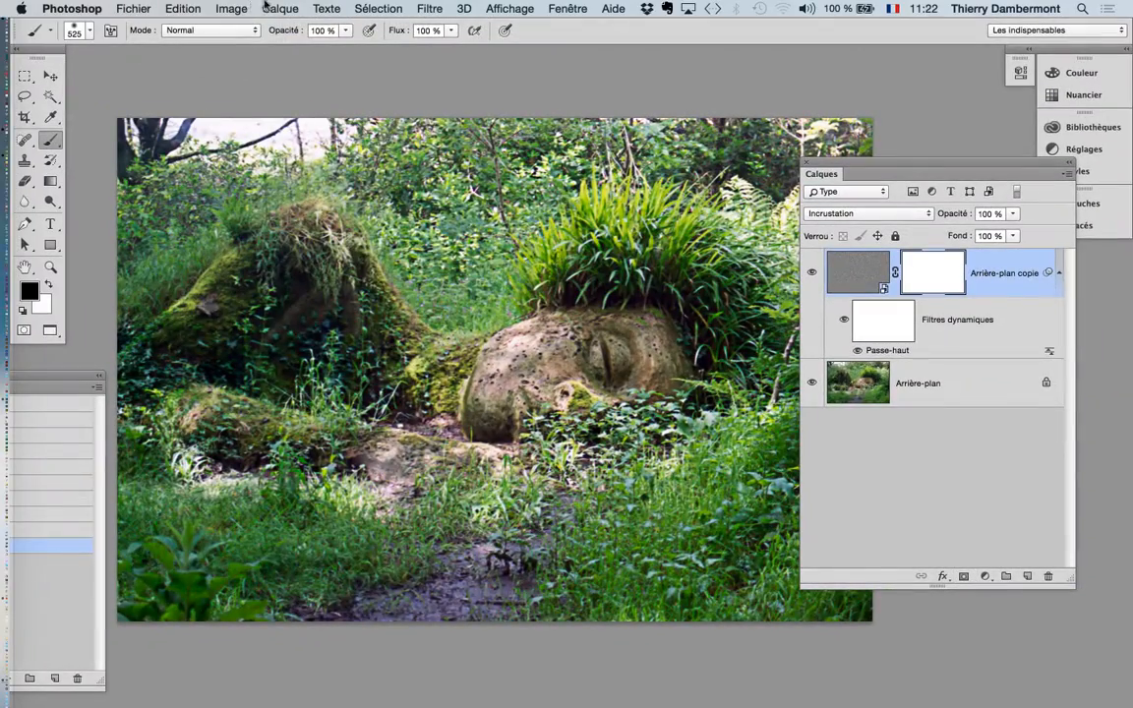
left_click(281, 8)
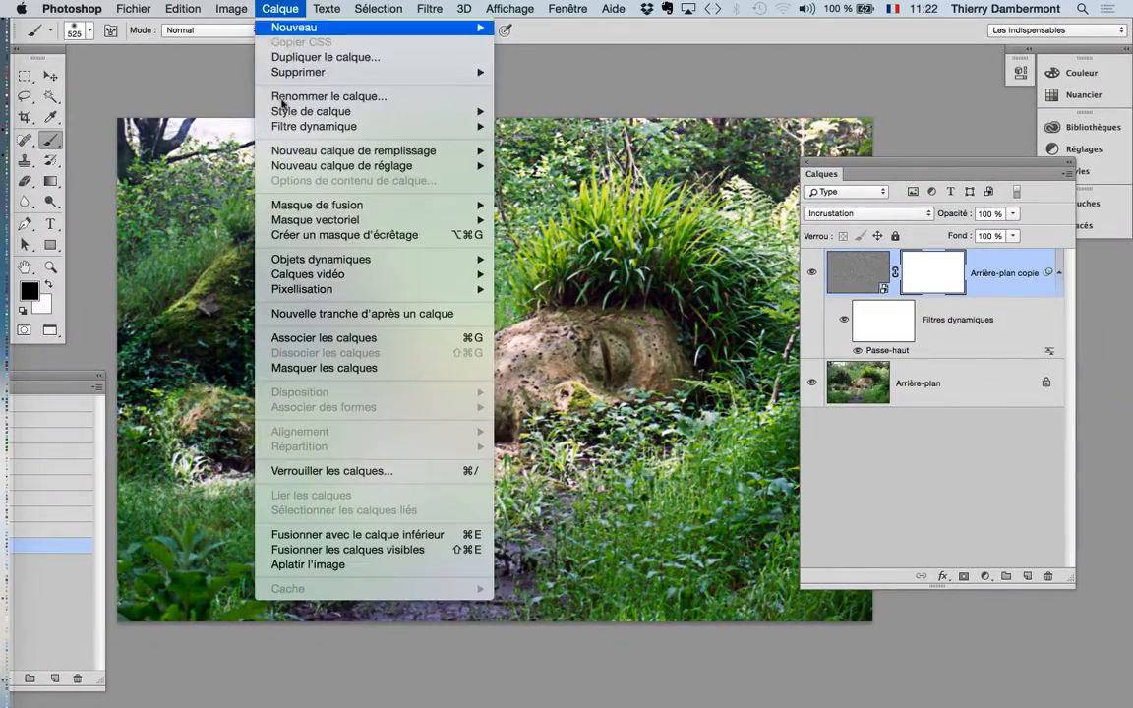
left_click(914, 450)
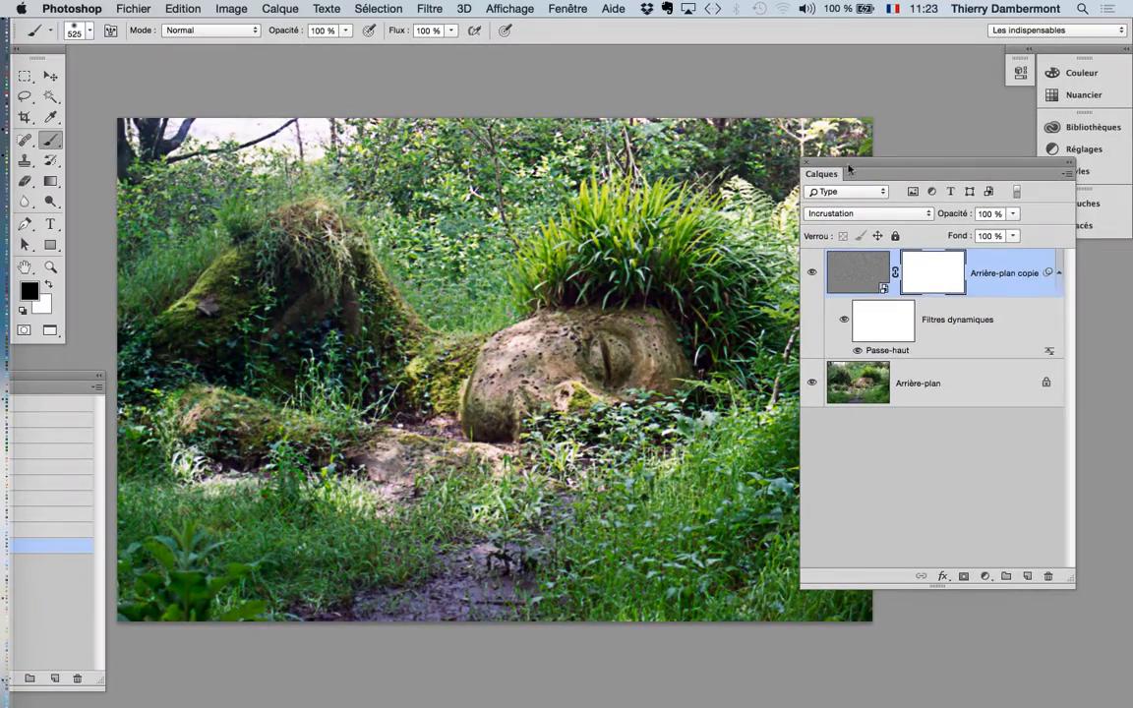
- Move the Calques panel clear of the image and paint the layer mask black over the upper background and foreground grass
left_click_drag(874, 168, 966, 177)
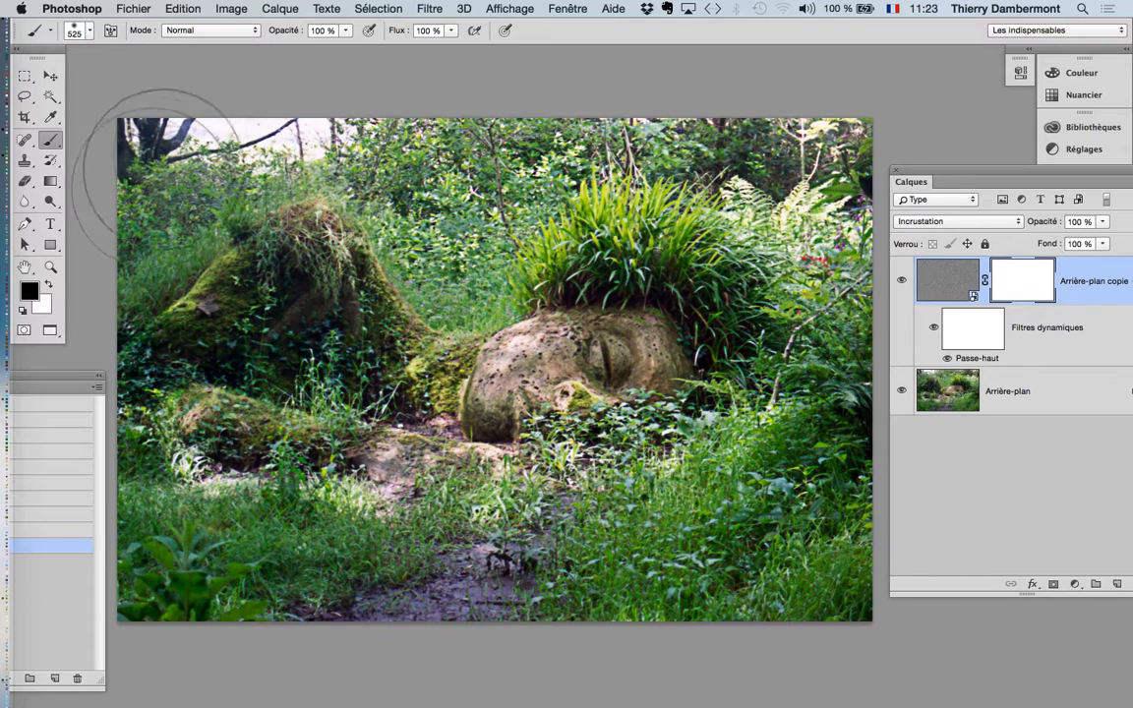
mouse_move(389, 163)
left_mouse_down()
mouse_move(457, 185)
mouse_move(524, 154)
mouse_move(660, 130)
mouse_move(732, 145)
mouse_move(816, 197)
left_mouse_up()
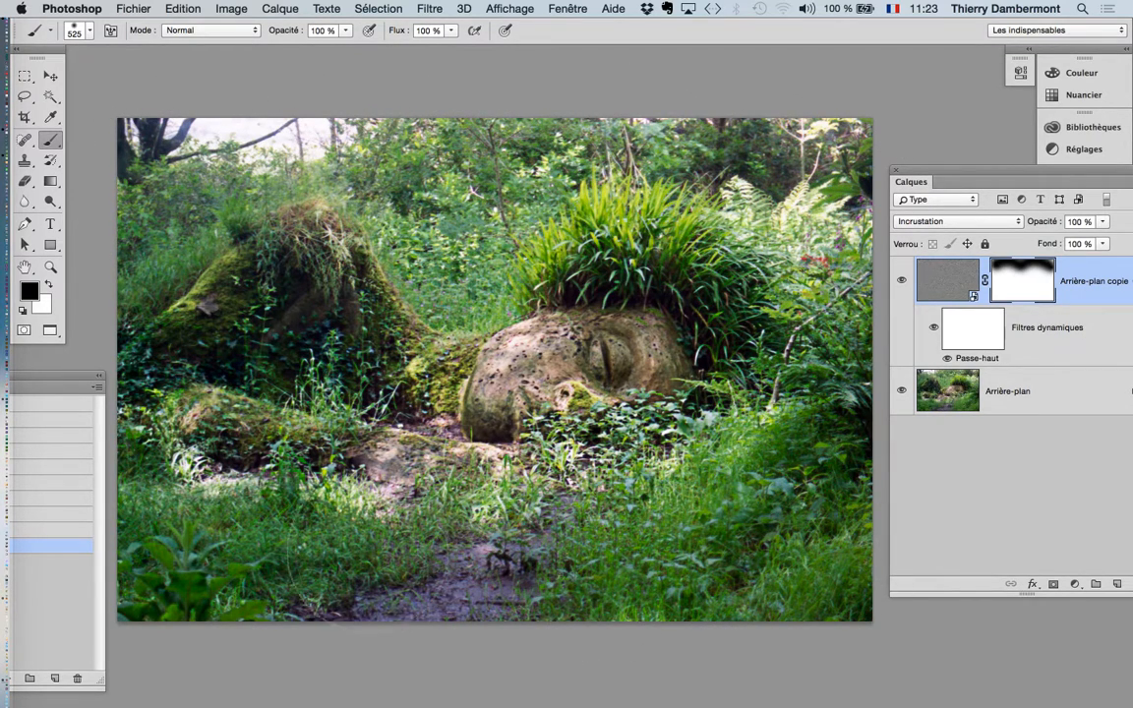
mouse_move(96, 435)
left_mouse_down()
mouse_move(799, 577)
mouse_move(877, 468)
mouse_move(774, 591)
left_mouse_up()
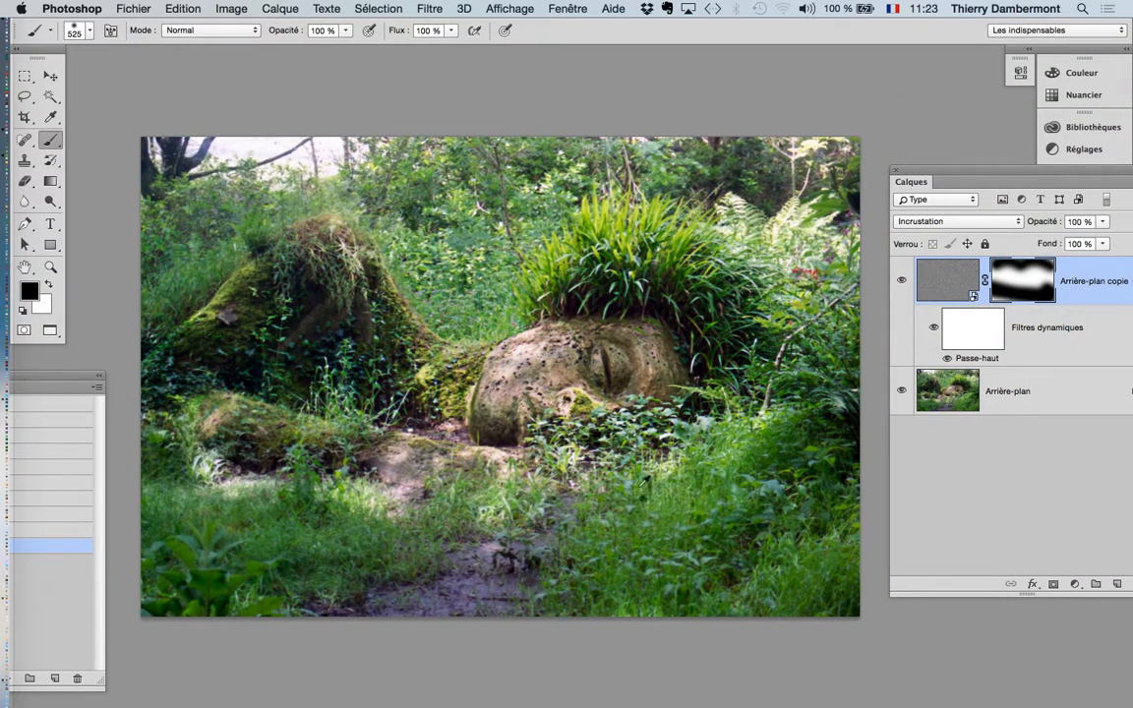
- Edit the Passe-haut smart filter on the Arrière-plan copie layer and set its radius to 6,6 pixels
double_click(977, 360)
mouse_move(815, 445)
left_mouse_down()
mouse_move(843, 446)
mouse_move(818, 445)
left_mouse_up()
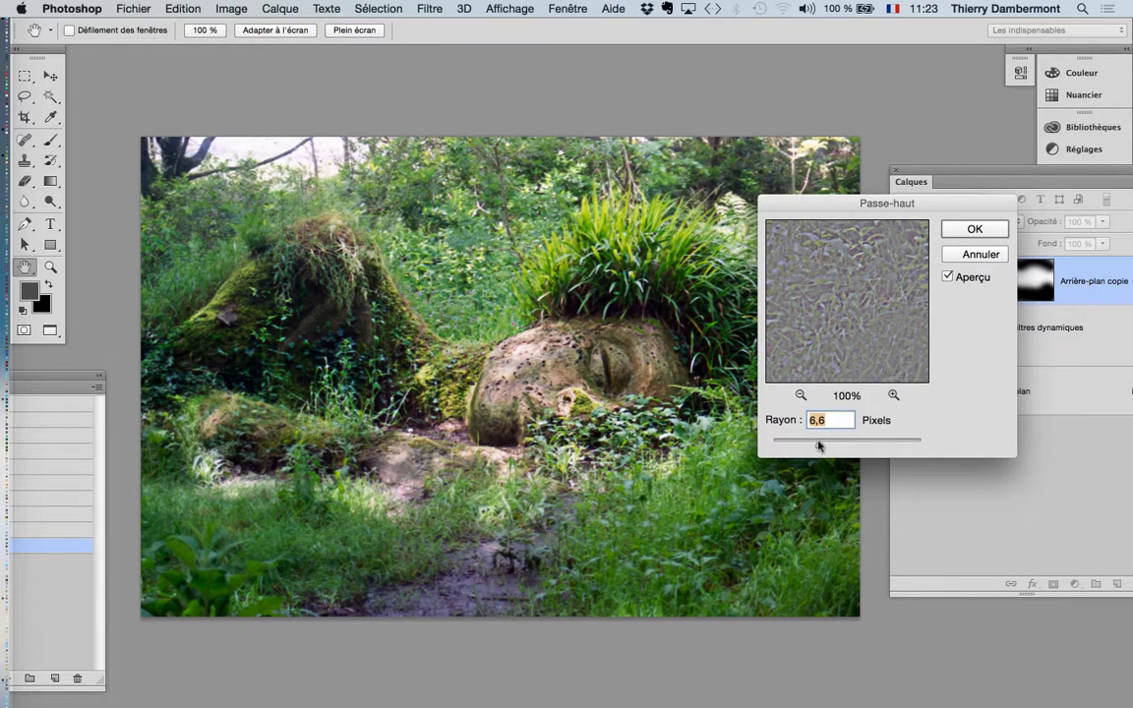
key("Return")
key("b")
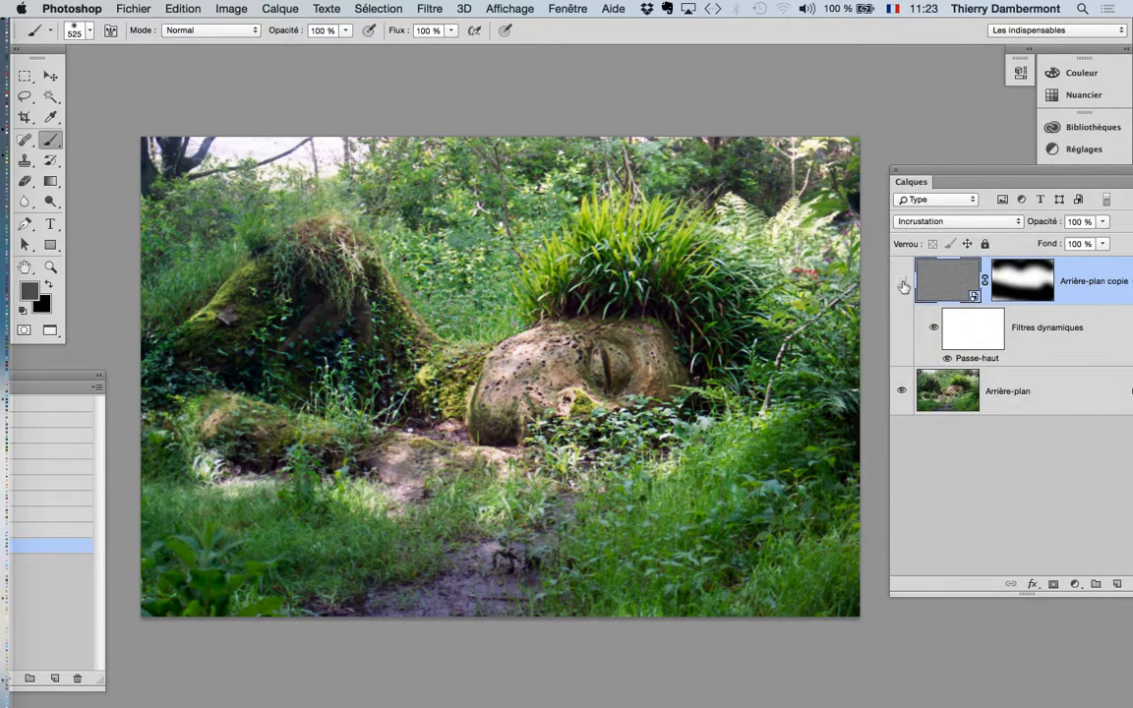
- Compare the sculpture image with and without sharpening by toggling the Arrière-plan copie layer's visibility several times
left_click(903, 285)
left_click(903, 285)
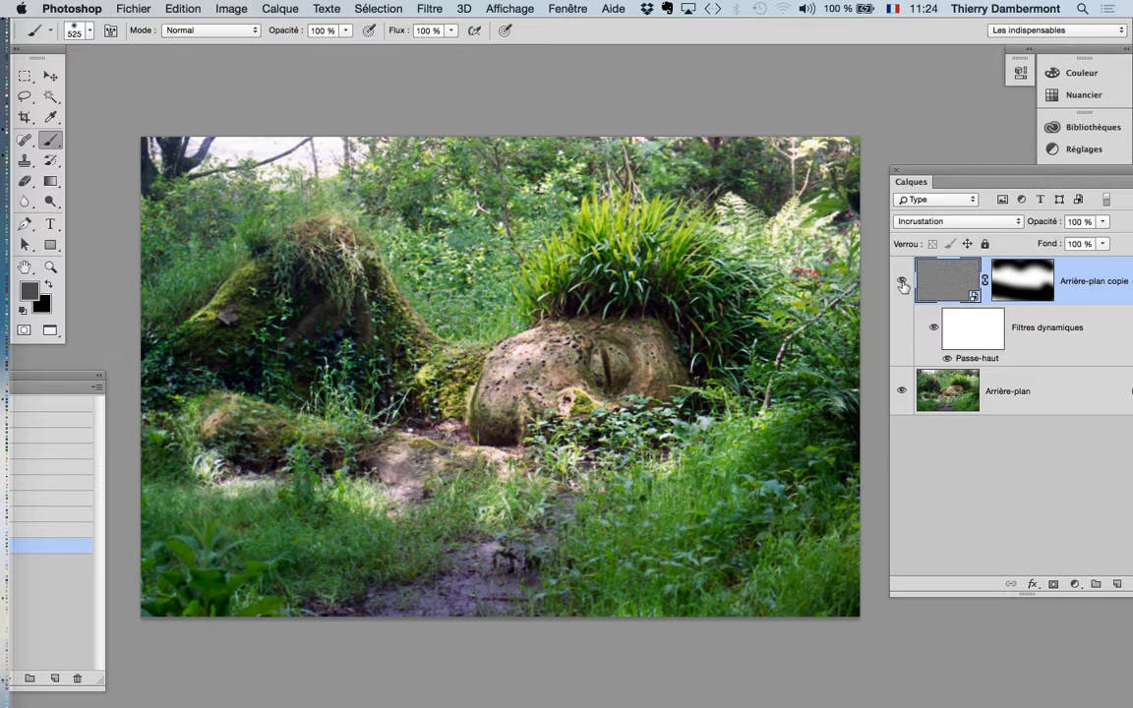
left_click(902, 282)
left_click(902, 283)
left_click(902, 283)
left_click(902, 282)
left_click(902, 283)
left_click(902, 283)
- Save the sculpture image in Photoshop format as contraste de netteté.psd in the netteté par passe-haut folder, keeping its layers
left_click(138, 8)
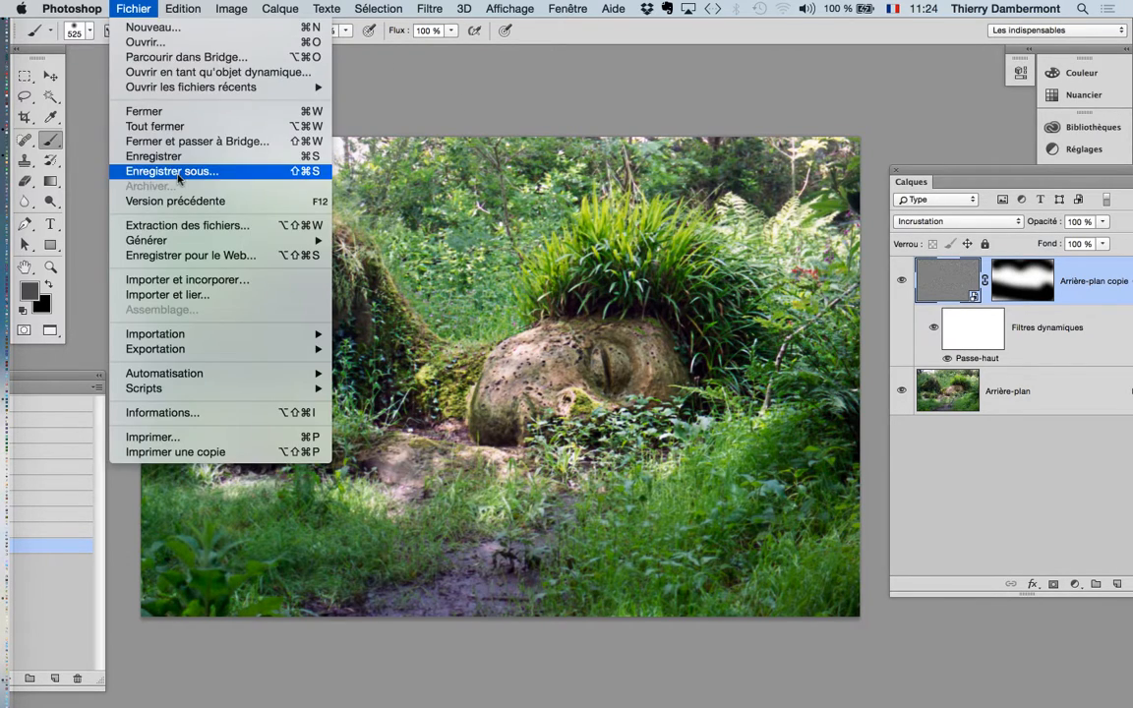
left_click(584, 268)
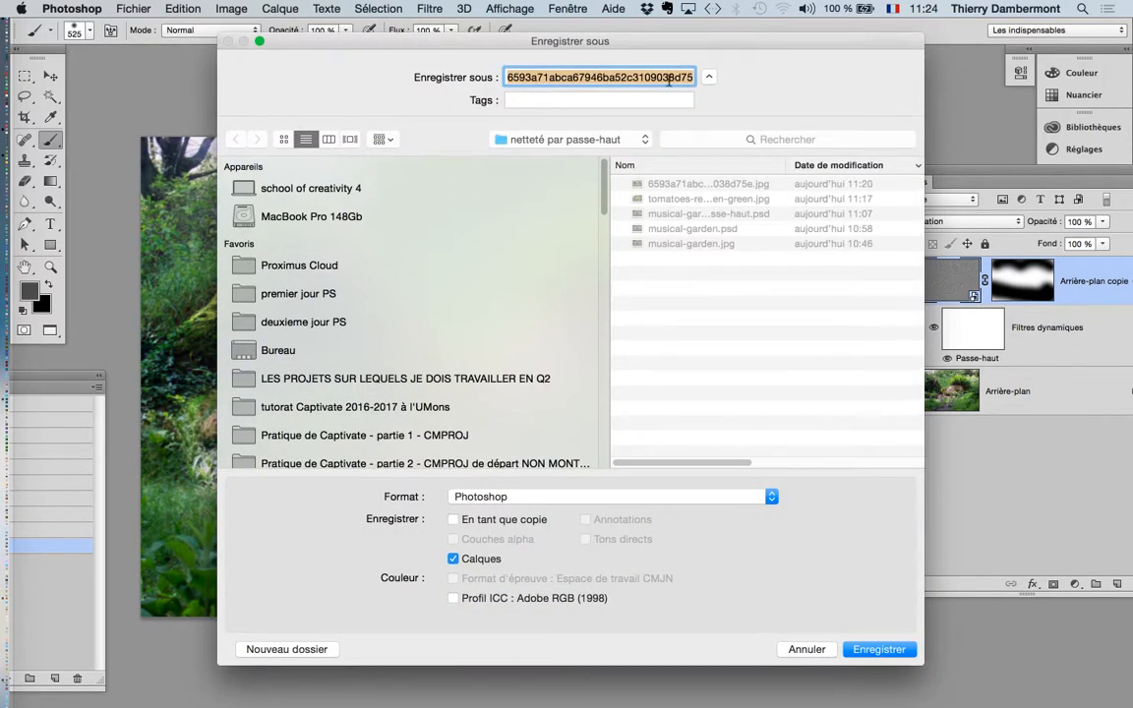
left_click(675, 79)
left_click_drag(678, 81, 639, 35)
key("BackSpace")
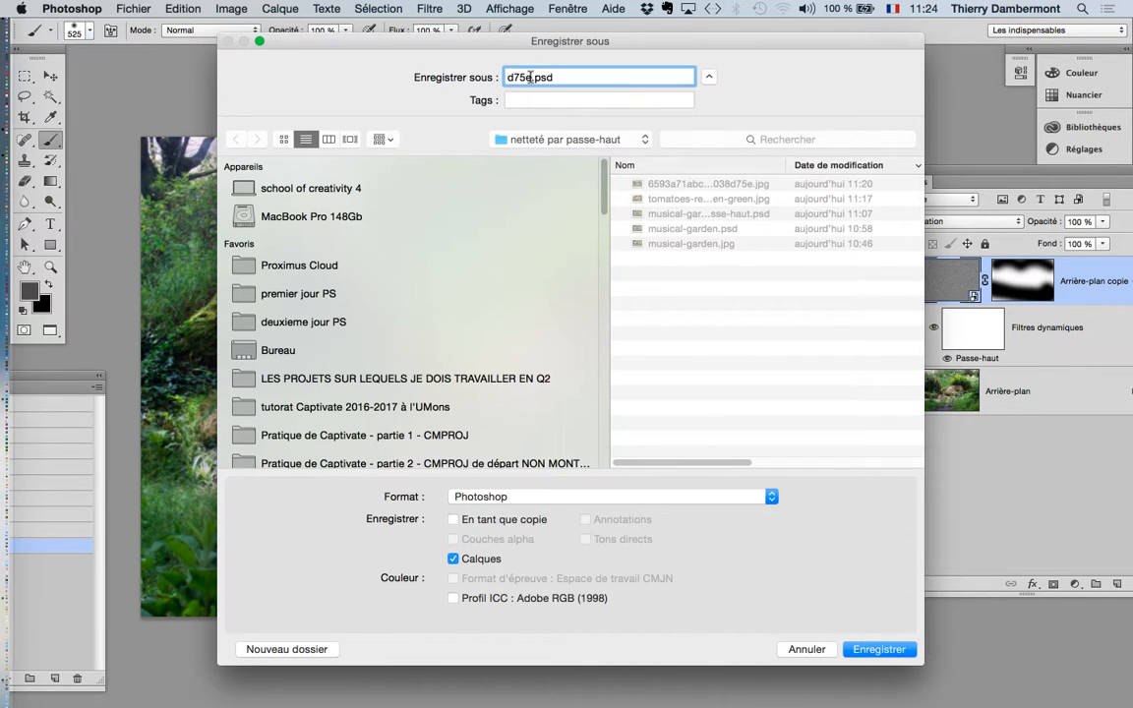
left_click_drag(533, 77, 510, 55)
type("contraste de netté")
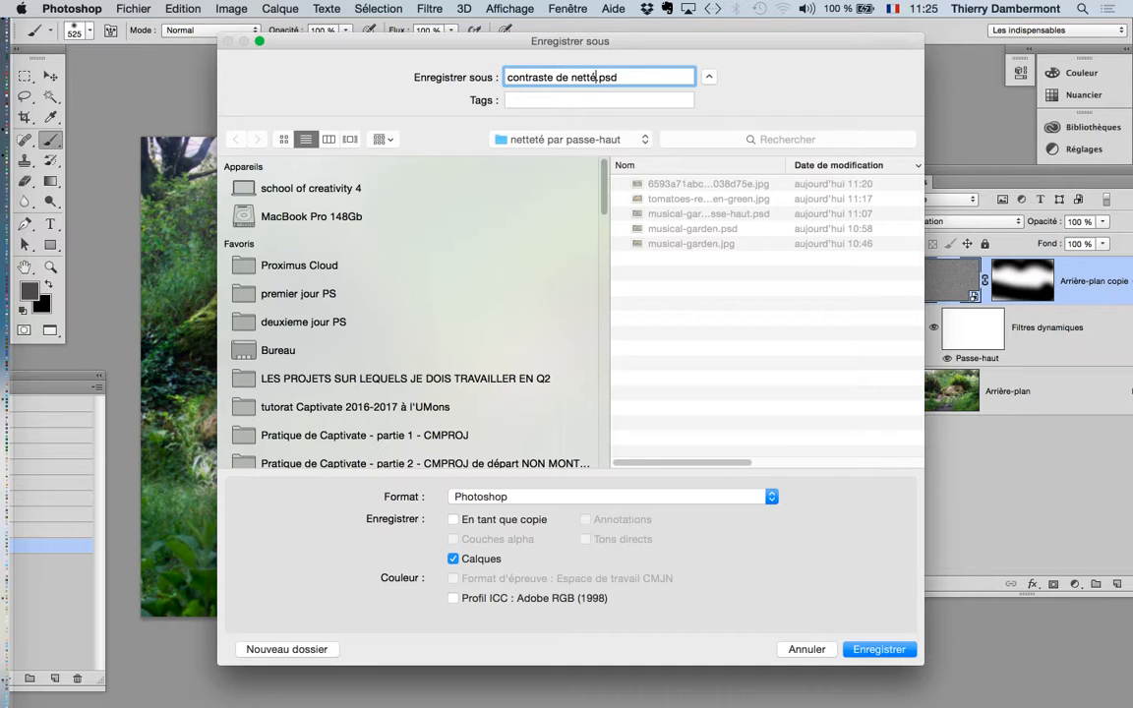
key("BackSpace")
type("eté")
left_click(880, 649)
left_click(801, 296)
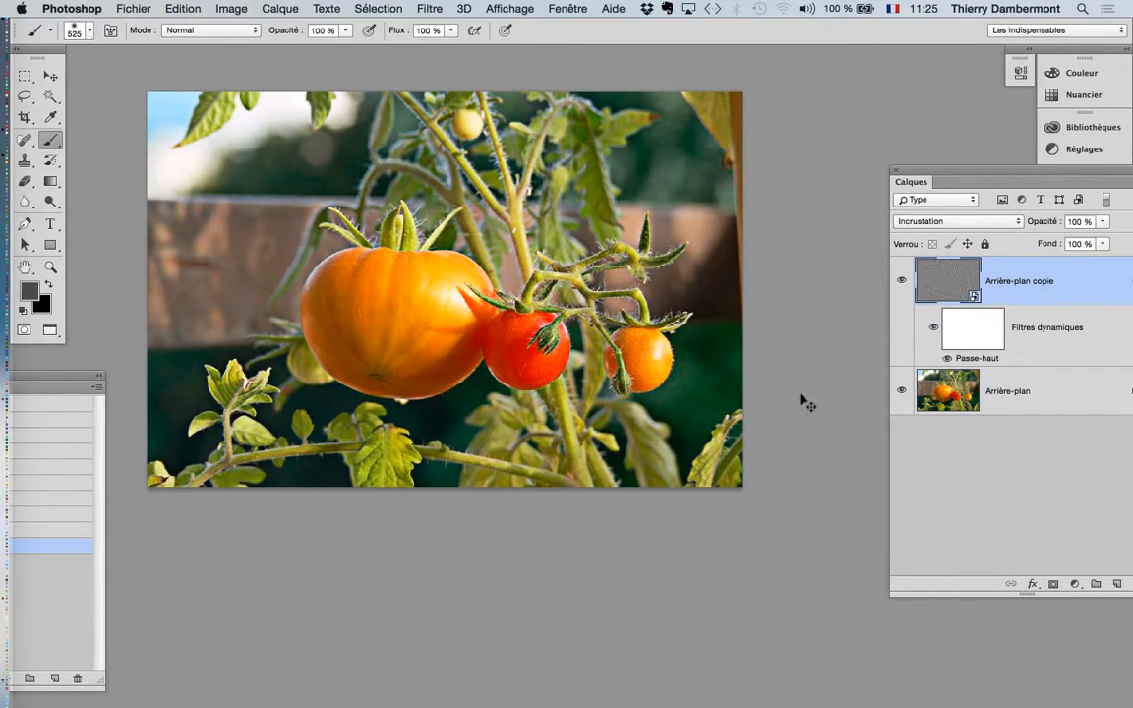
- Start quitting and save the tomato image in Photoshop format in the netteté par passe-haut folder
key("super+q")
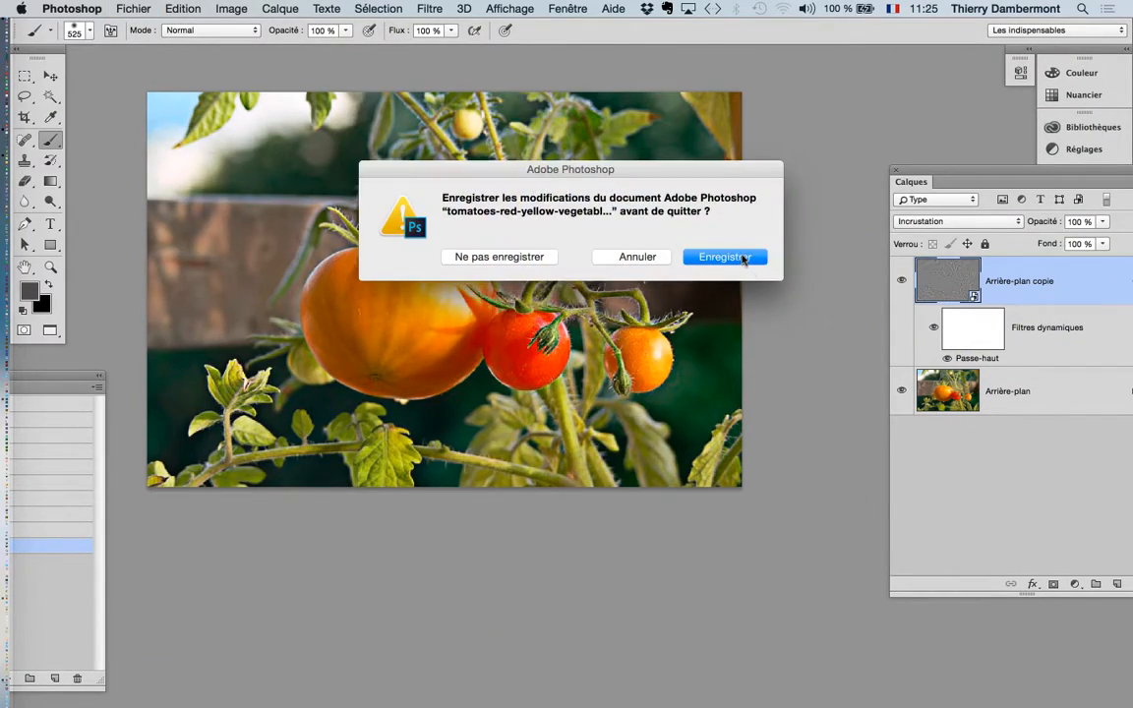
key("Return")
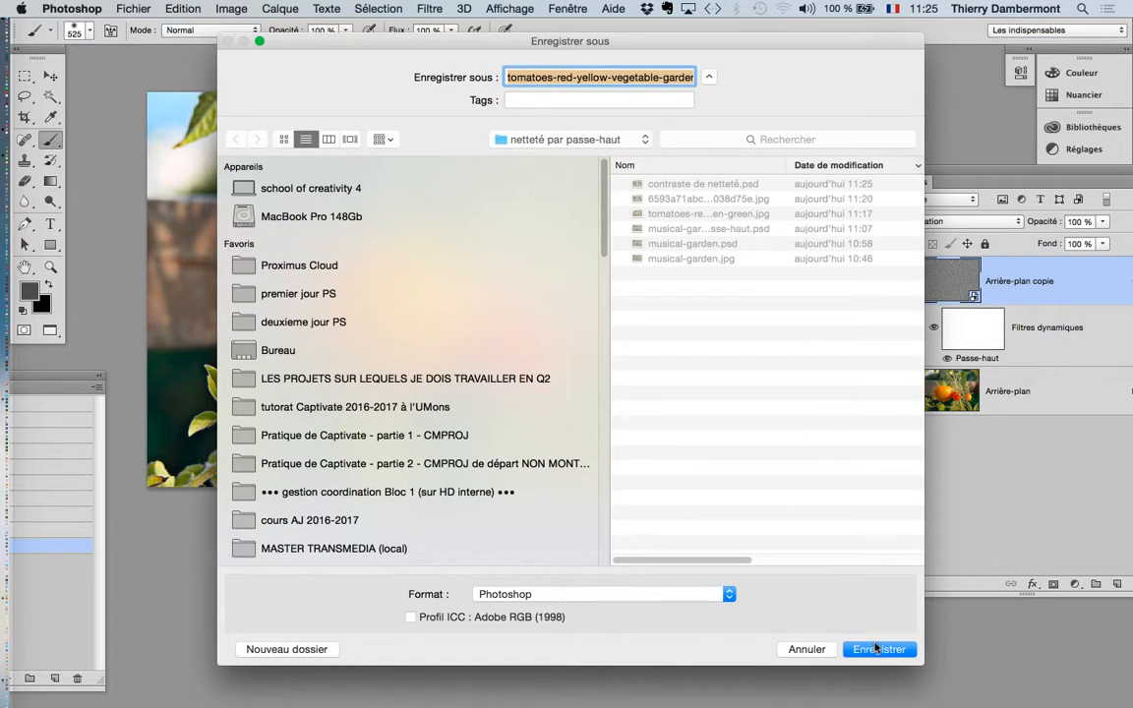
left_click(869, 649)
left_click(806, 295)
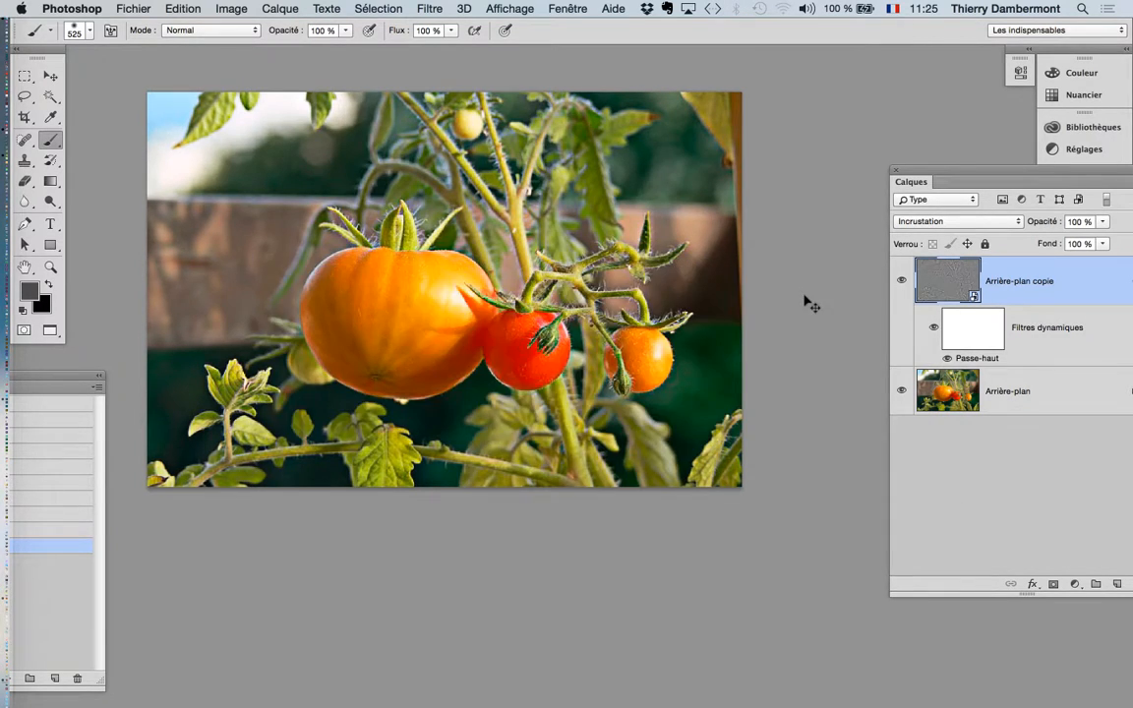
key("Escape")
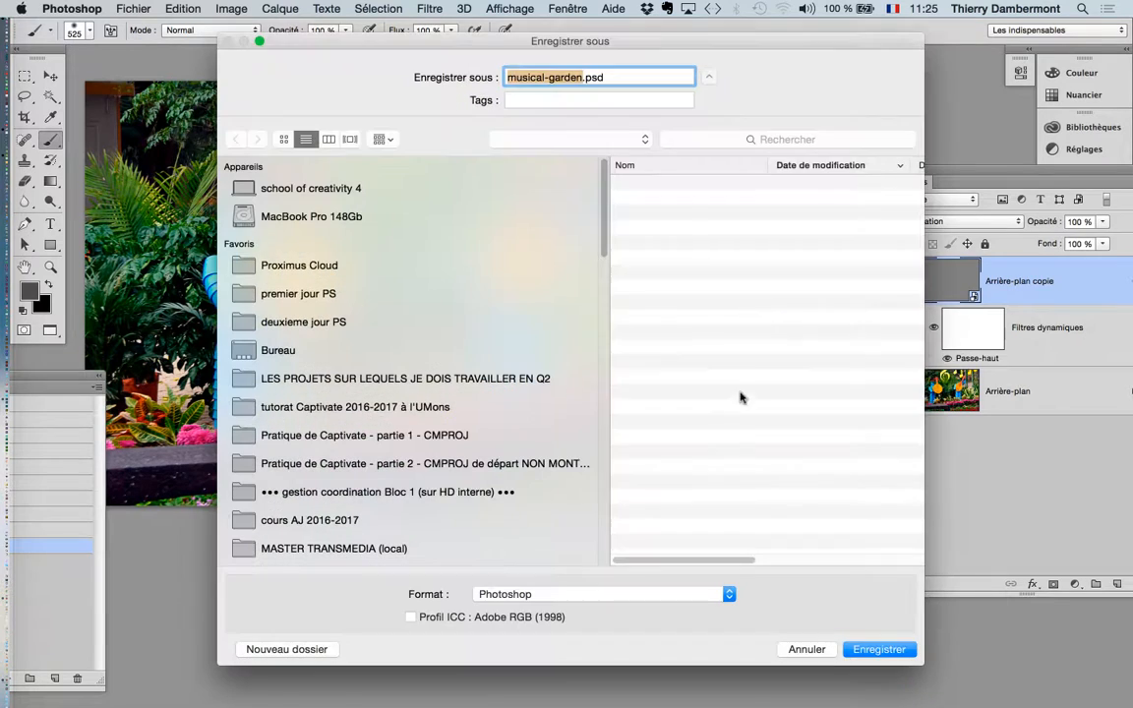
- Save the musical garden image as musical-garden-passe-haut-2.psd with maximised compatibility instead of replacing musical-garden.psd, and close it
left_click(879, 650)
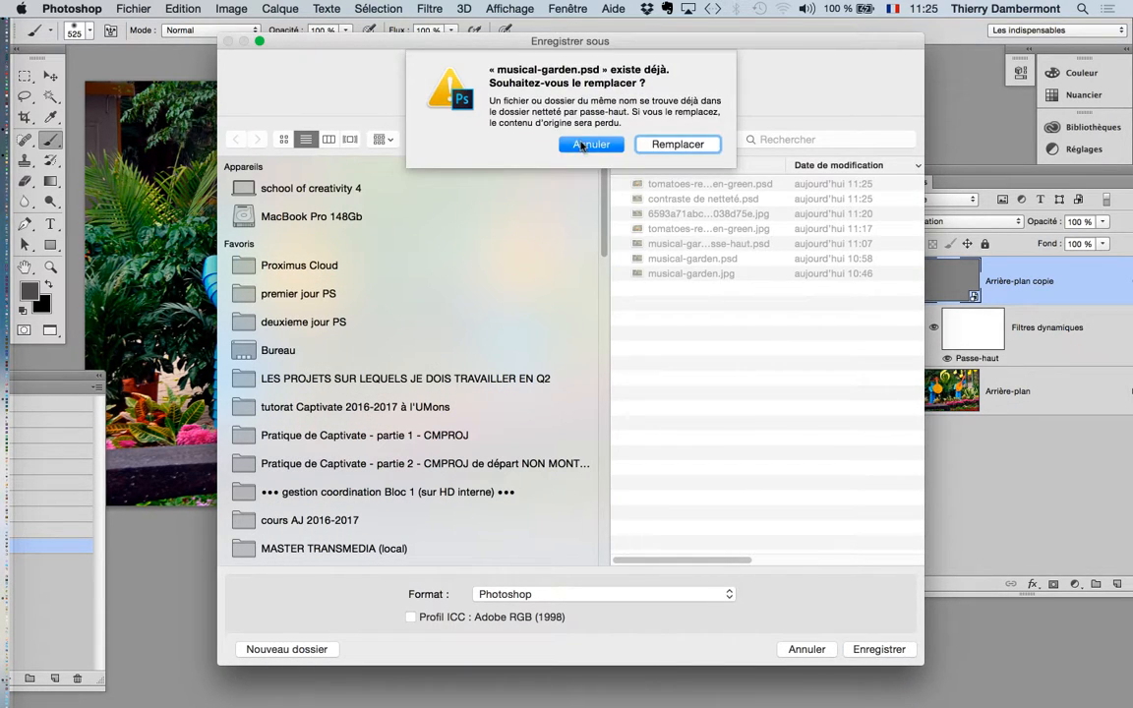
left_click(585, 146)
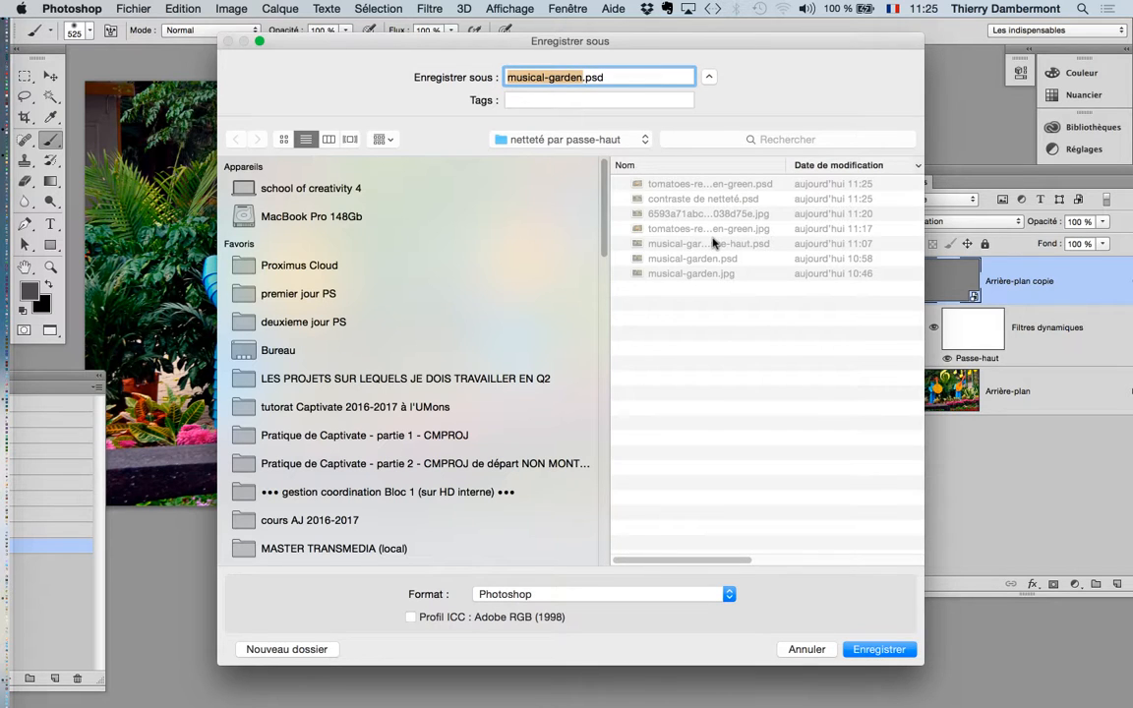
key("Right")
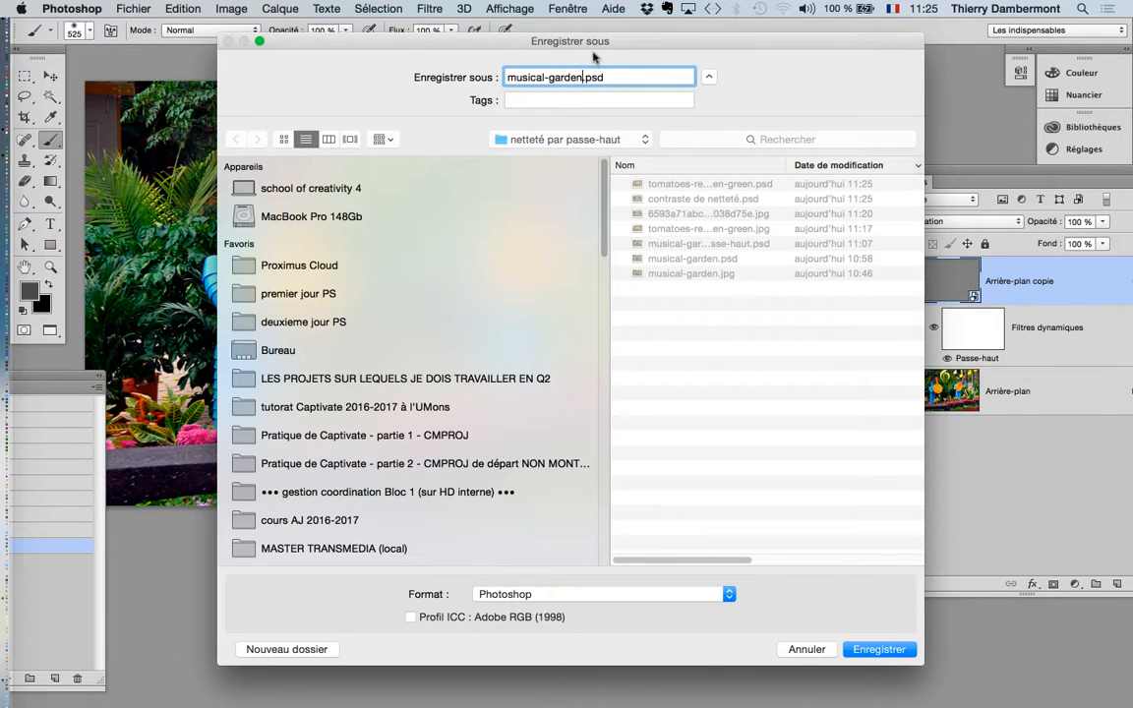
left_click_drag(591, 45, 608, 75)
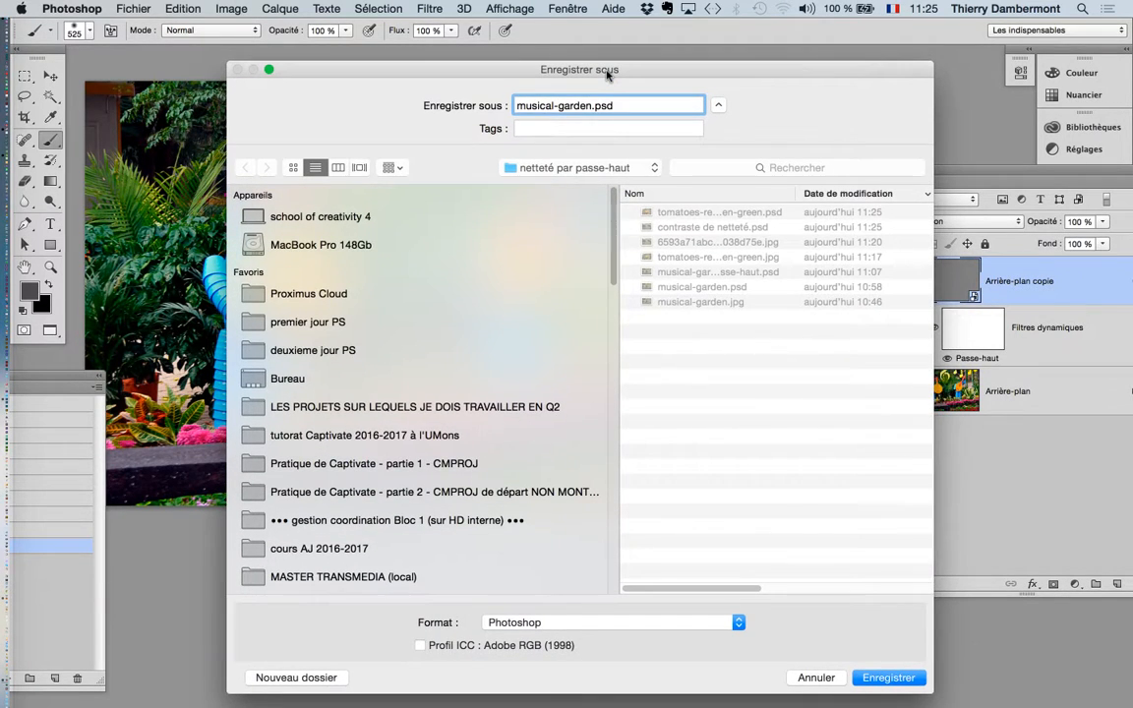
type("-passe-haut")
key("Return")
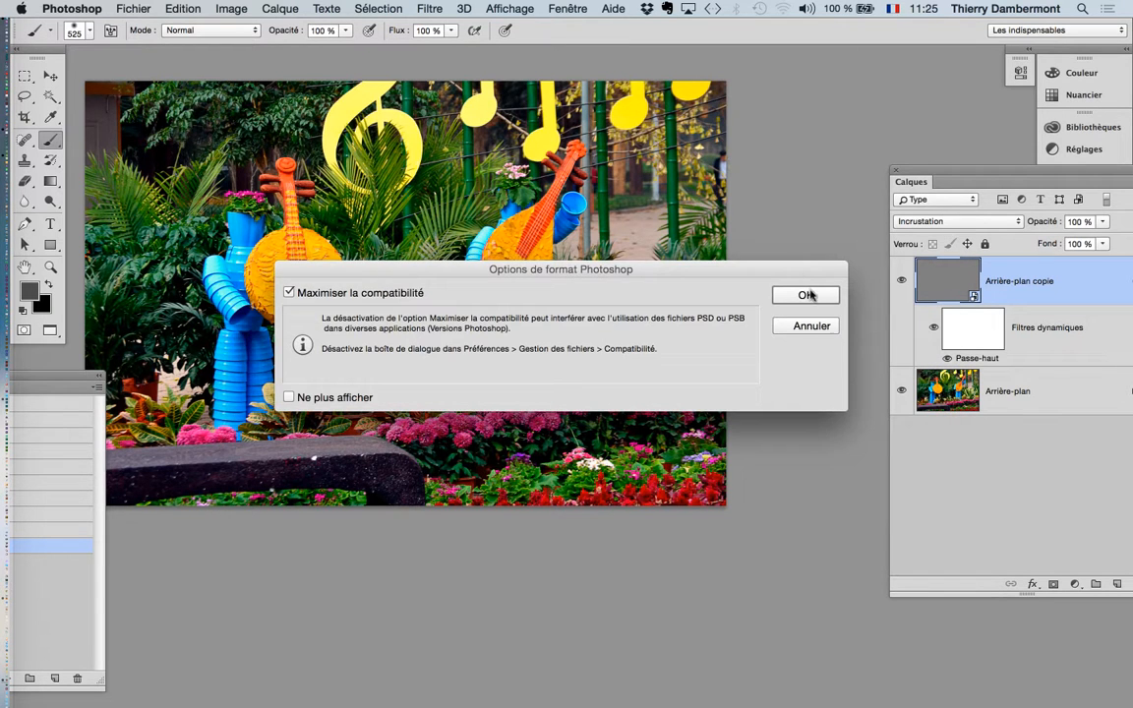
left_click(807, 295)
key("super+w")
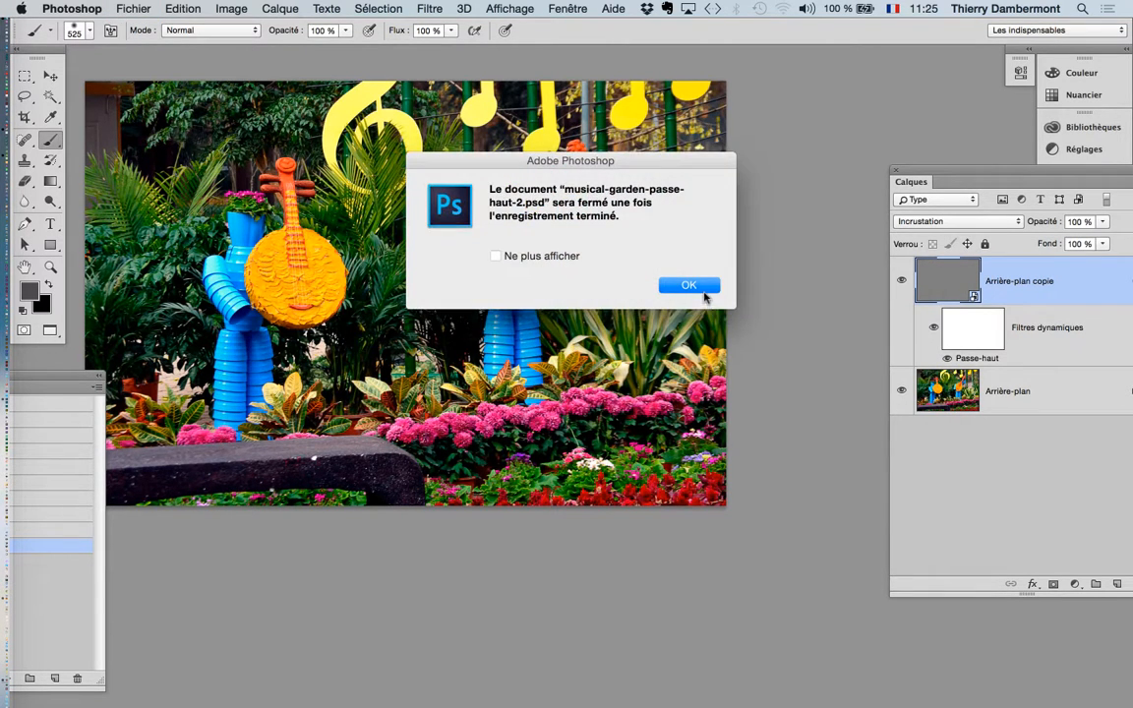